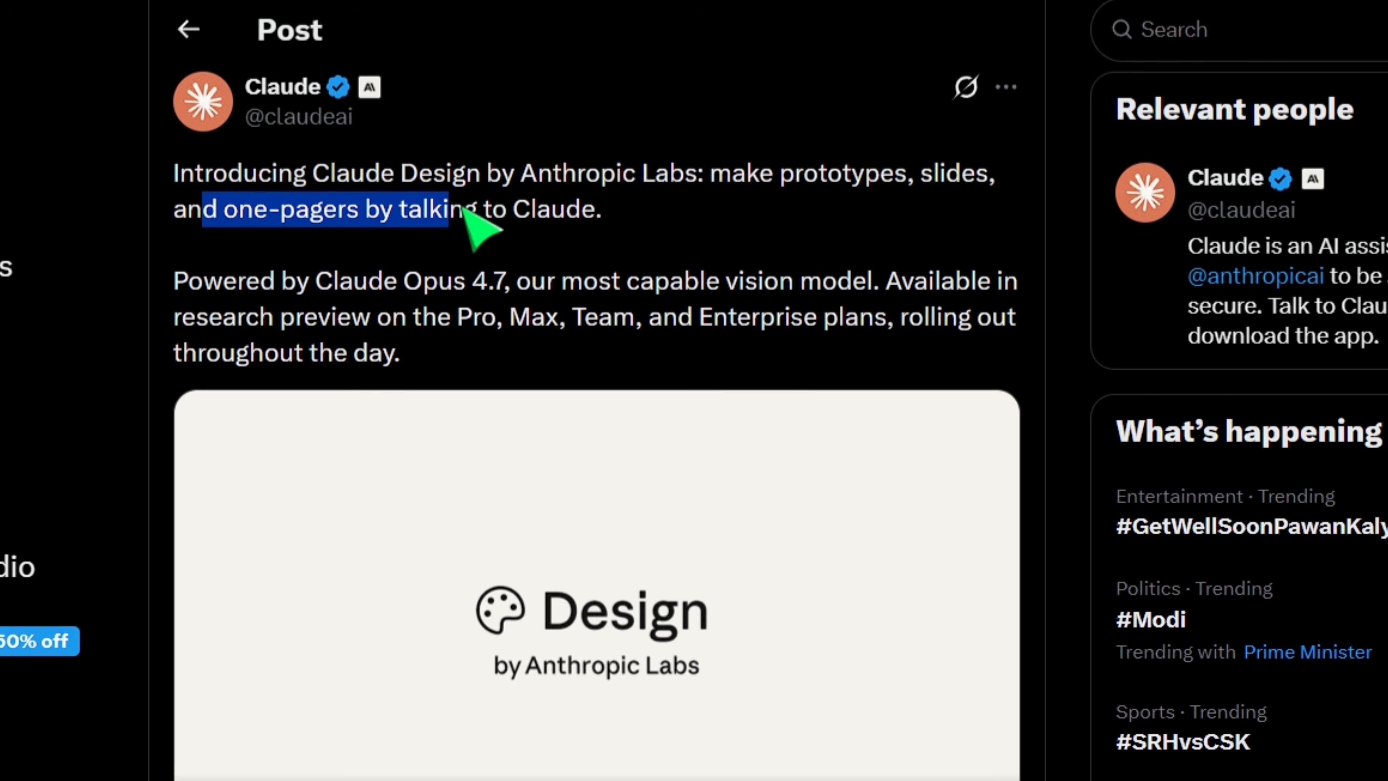
# Step: Read the Claude Design announcement thread and open its claude.ai/design link
pyautogui.moveTo(282, 281); pyautogui.dragTo(837, 271)
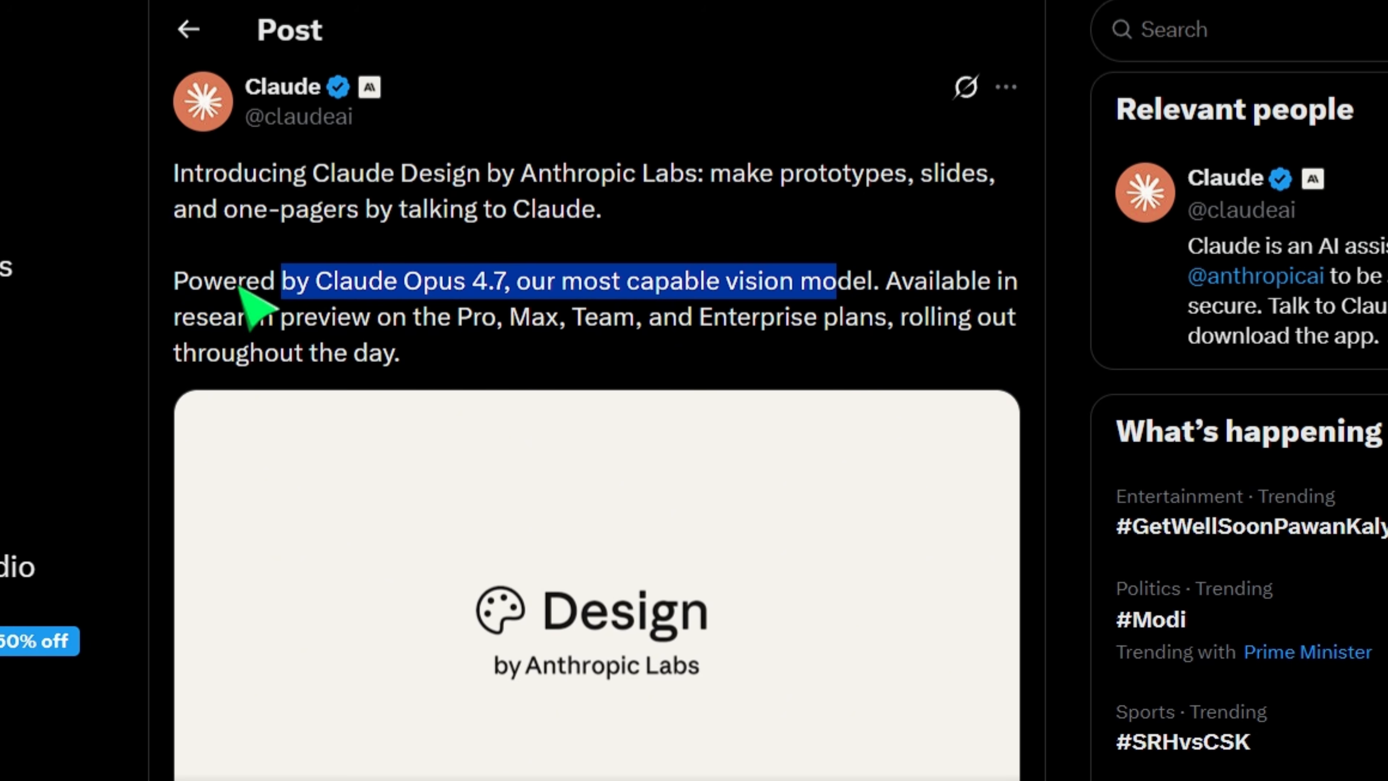
pyautogui.moveTo(211, 317); pyautogui.dragTo(449, 326)
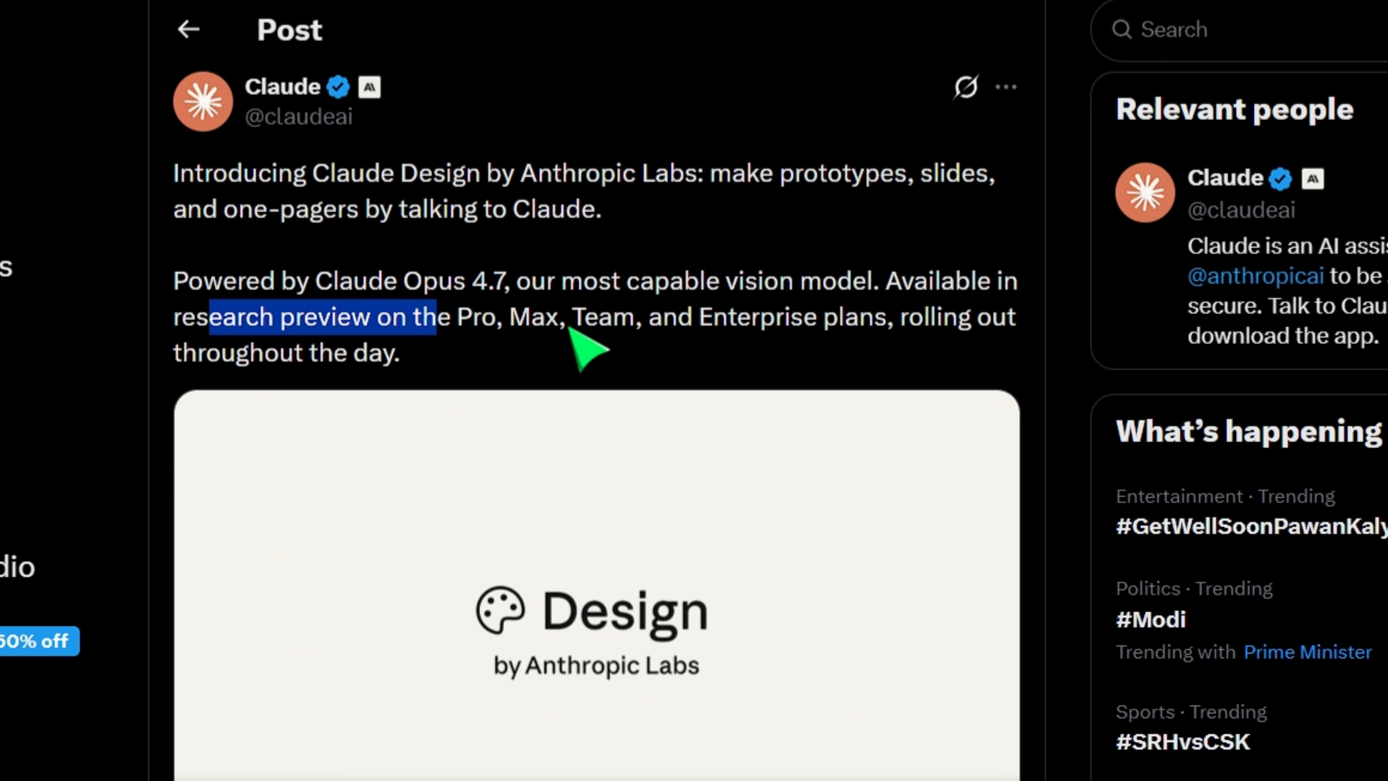
pyautogui.moveTo(568, 323); pyautogui.dragTo(892, 322)
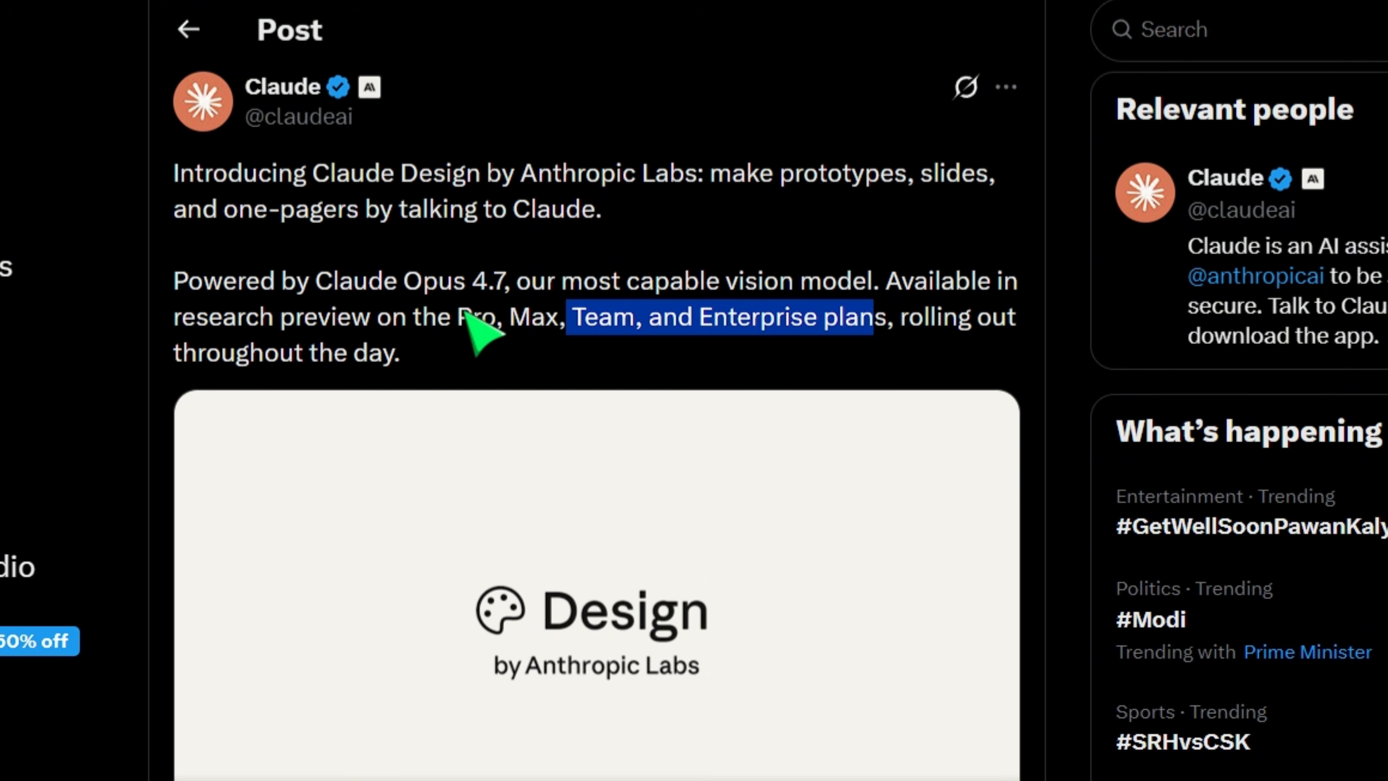
pyautogui.moveTo(459, 318); pyautogui.dragTo(845, 329)
pyautogui.scroll(-8, 734, 270)
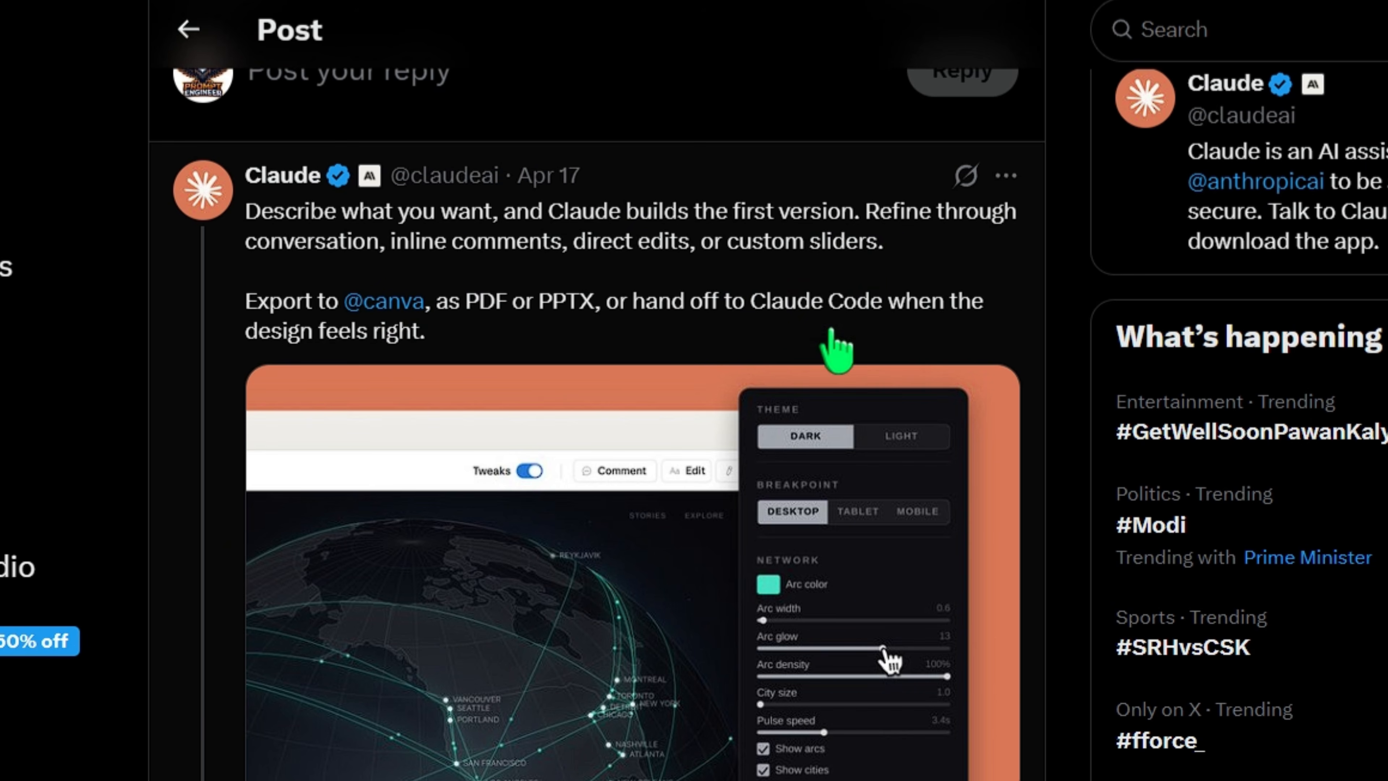
pyautogui.scroll(-5, 831, 350)
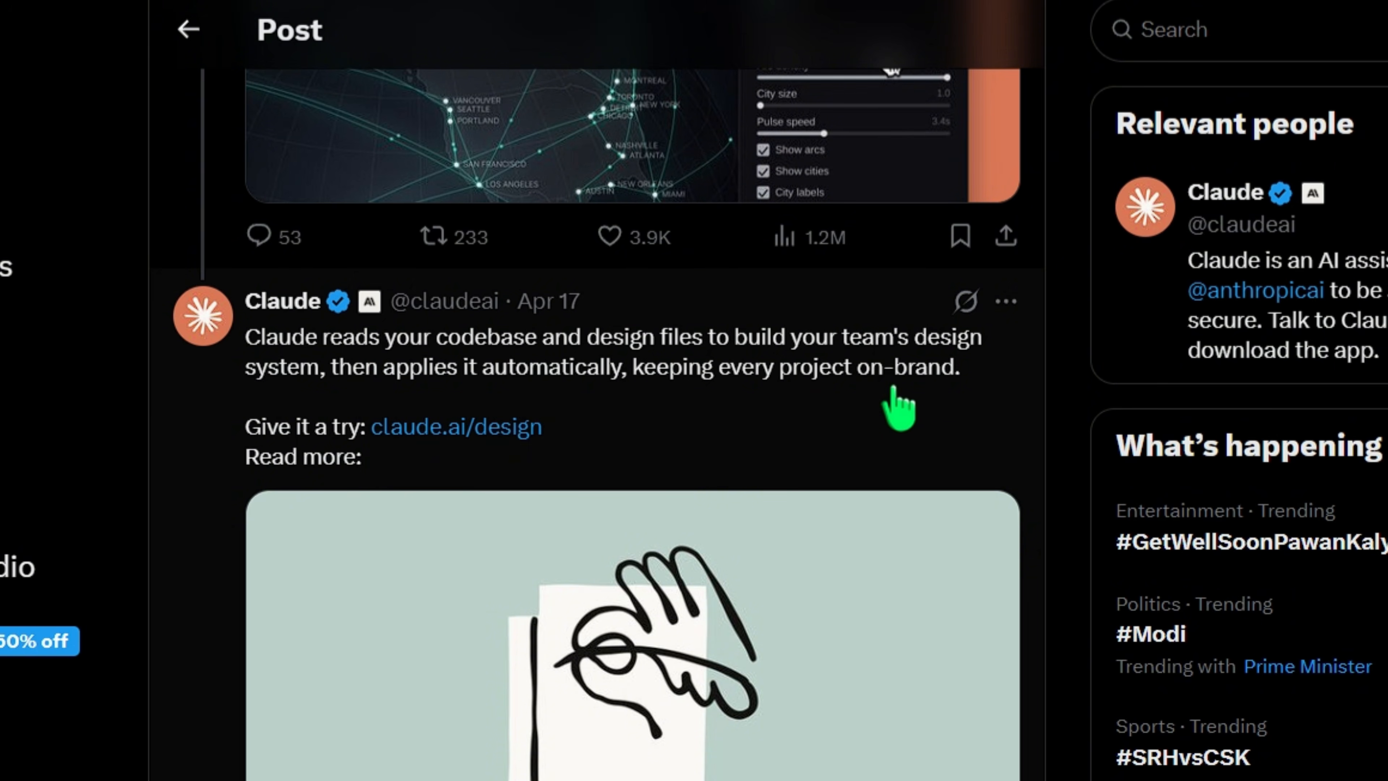
pyautogui.click(310, 481)
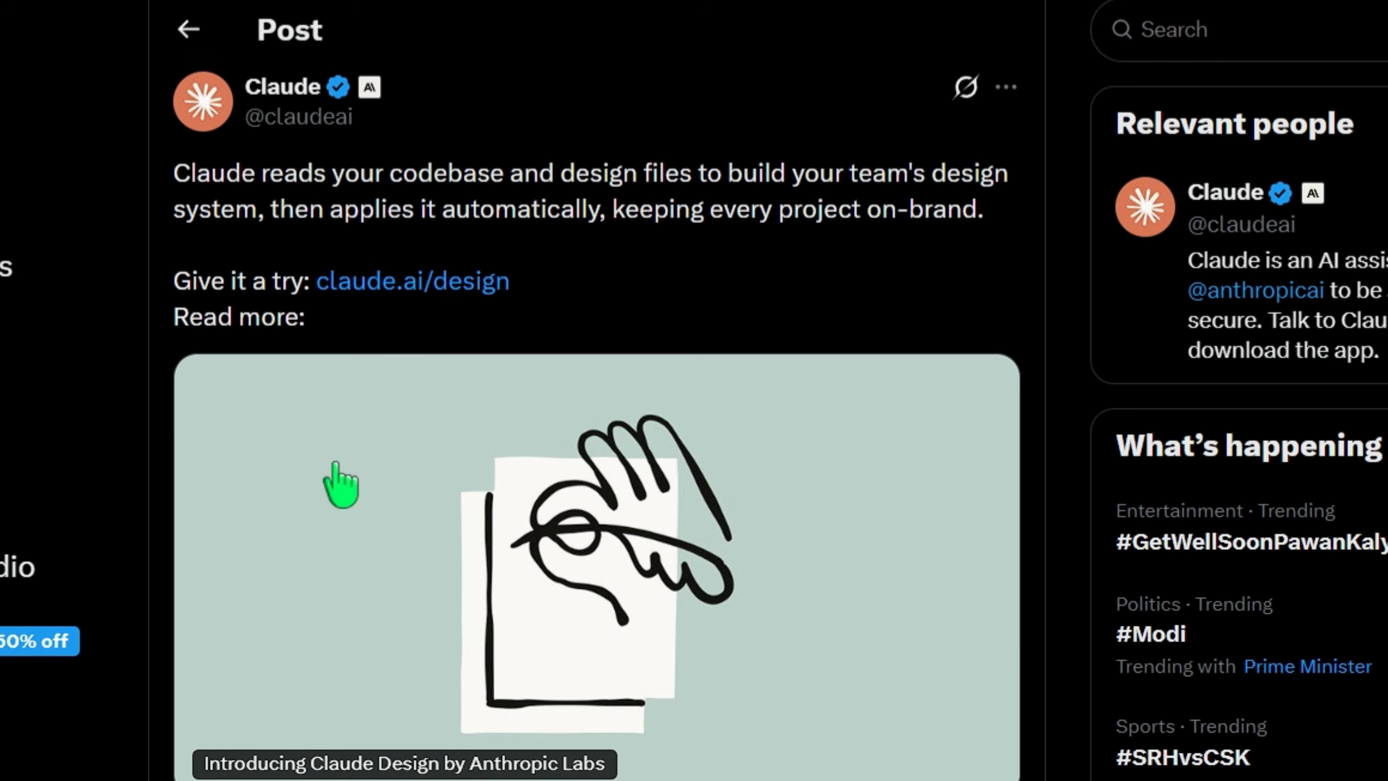
pyautogui.click(418, 281)
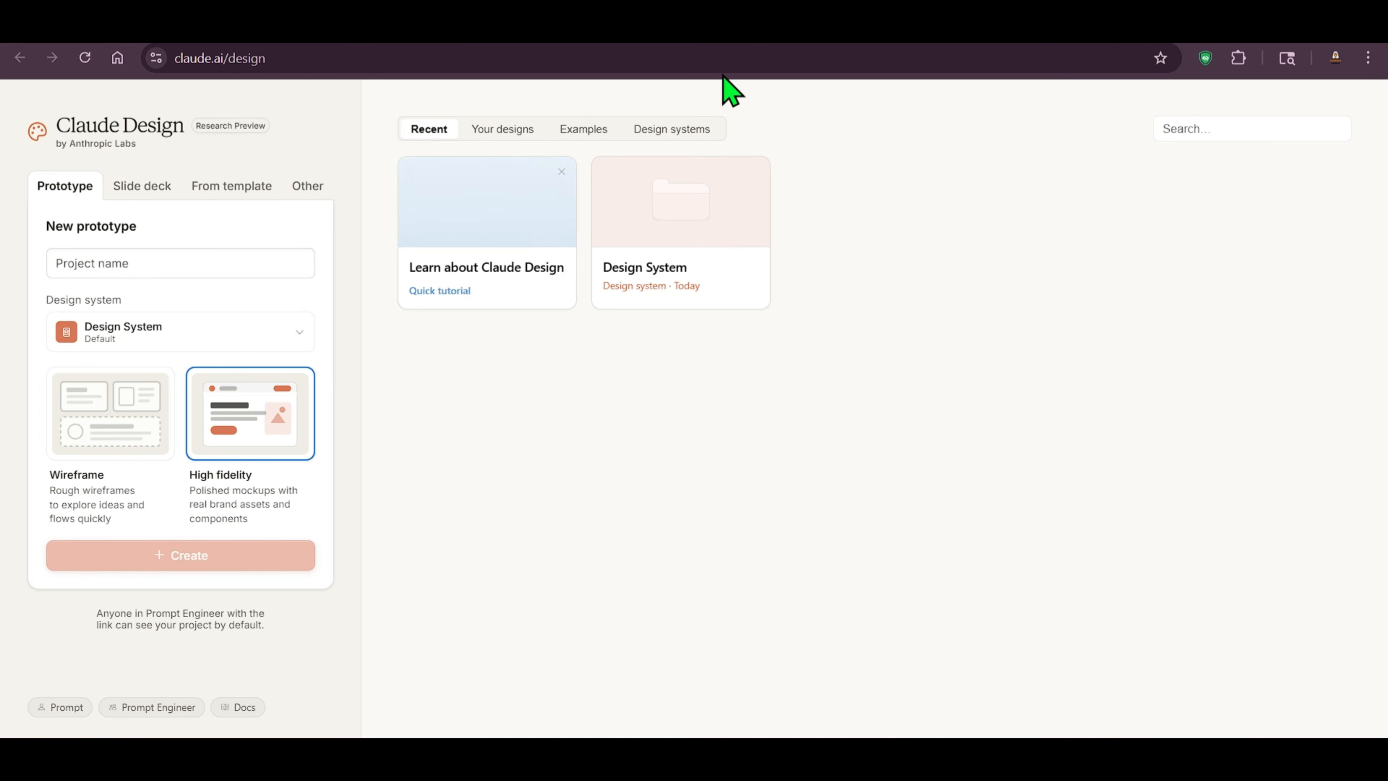
# Step: Go through all cards of the "Learn about Claude Design" quick tutorial without choosing a role, and finish it
pyautogui.click(447, 291)
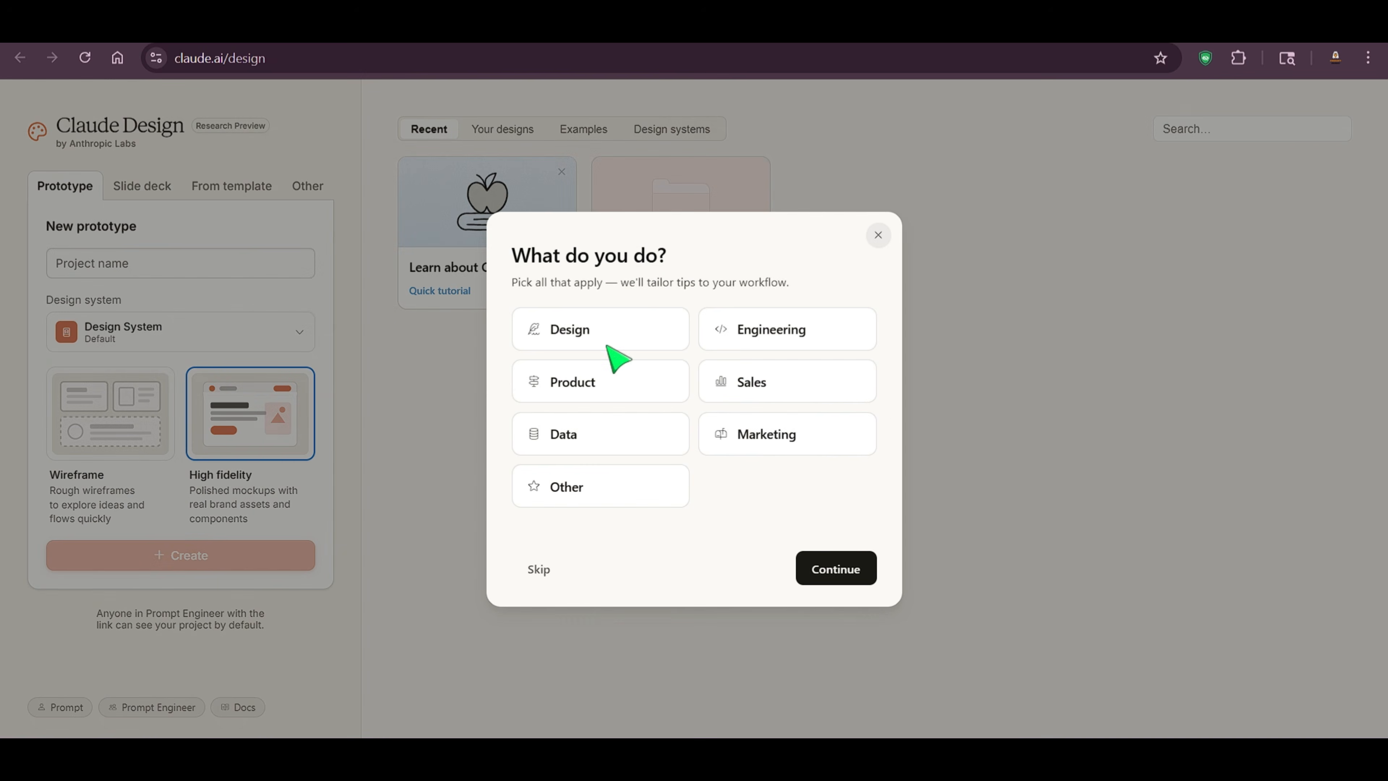
pyautogui.click(836, 568)
pyautogui.click(870, 499)
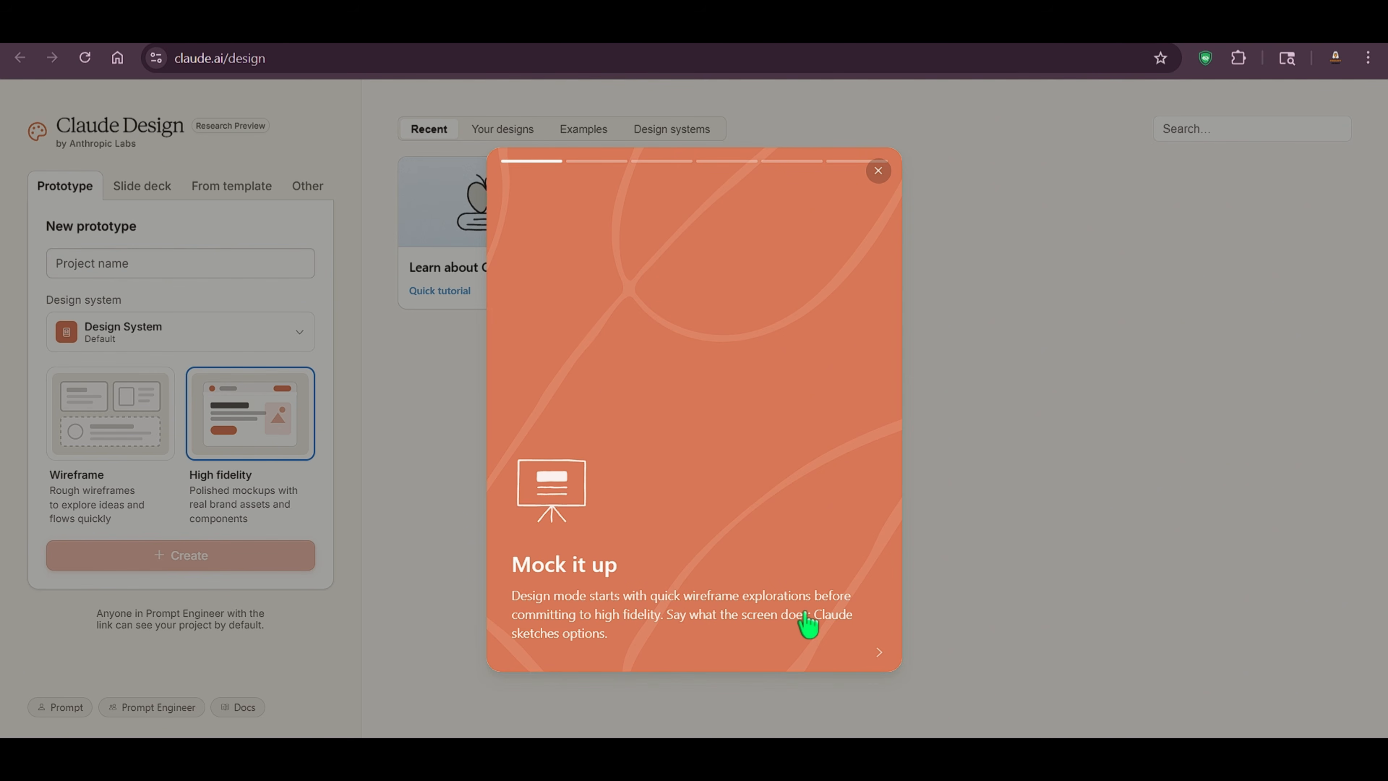
pyautogui.click(876, 658)
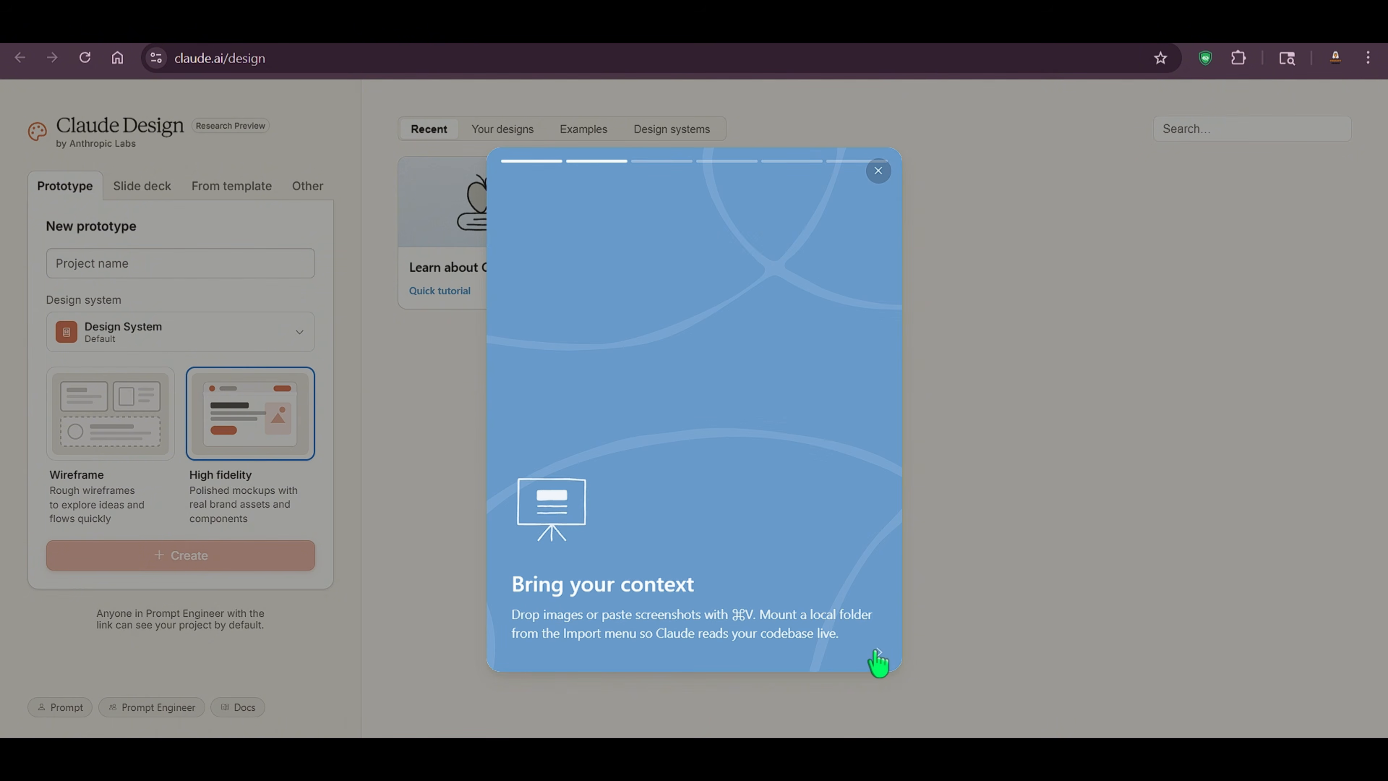
pyautogui.click(883, 664)
pyautogui.click(881, 659)
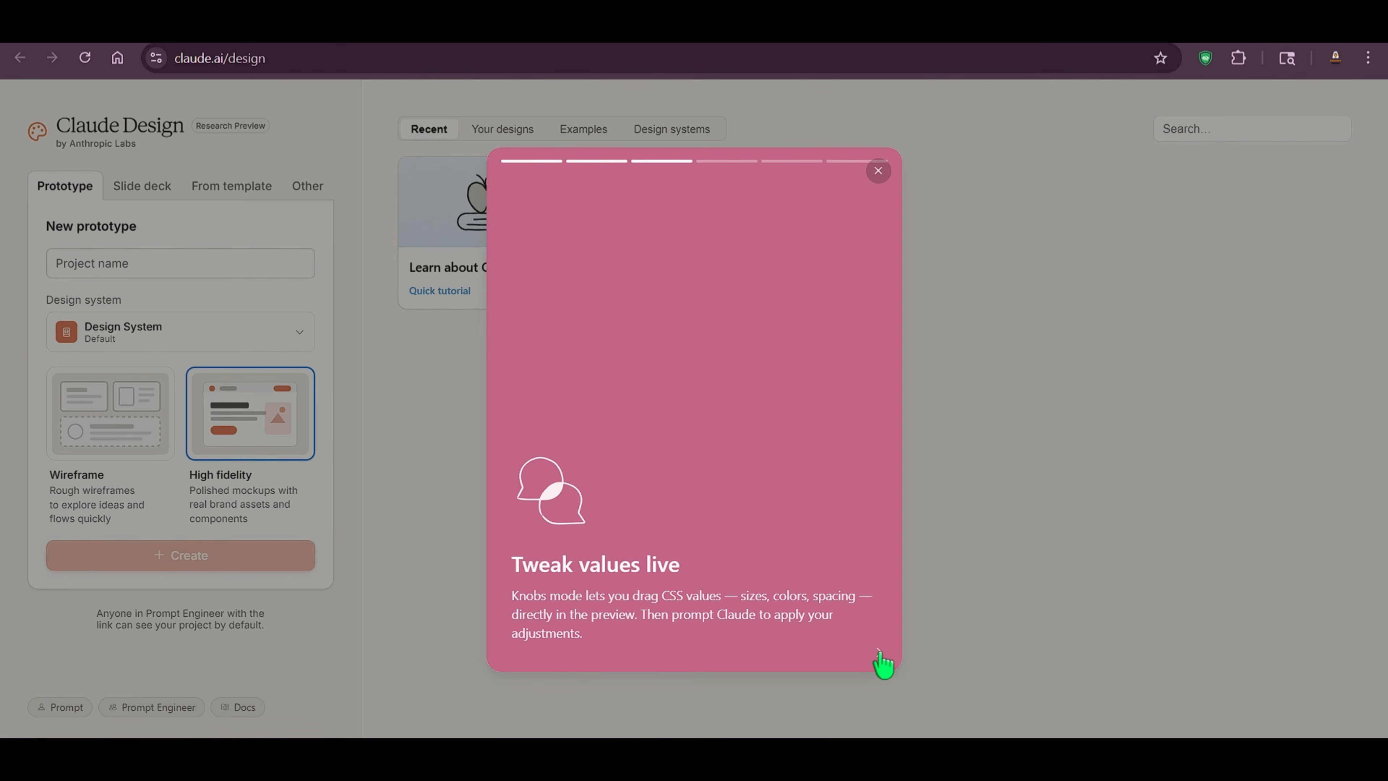
pyautogui.click(879, 656)
pyautogui.click(877, 653)
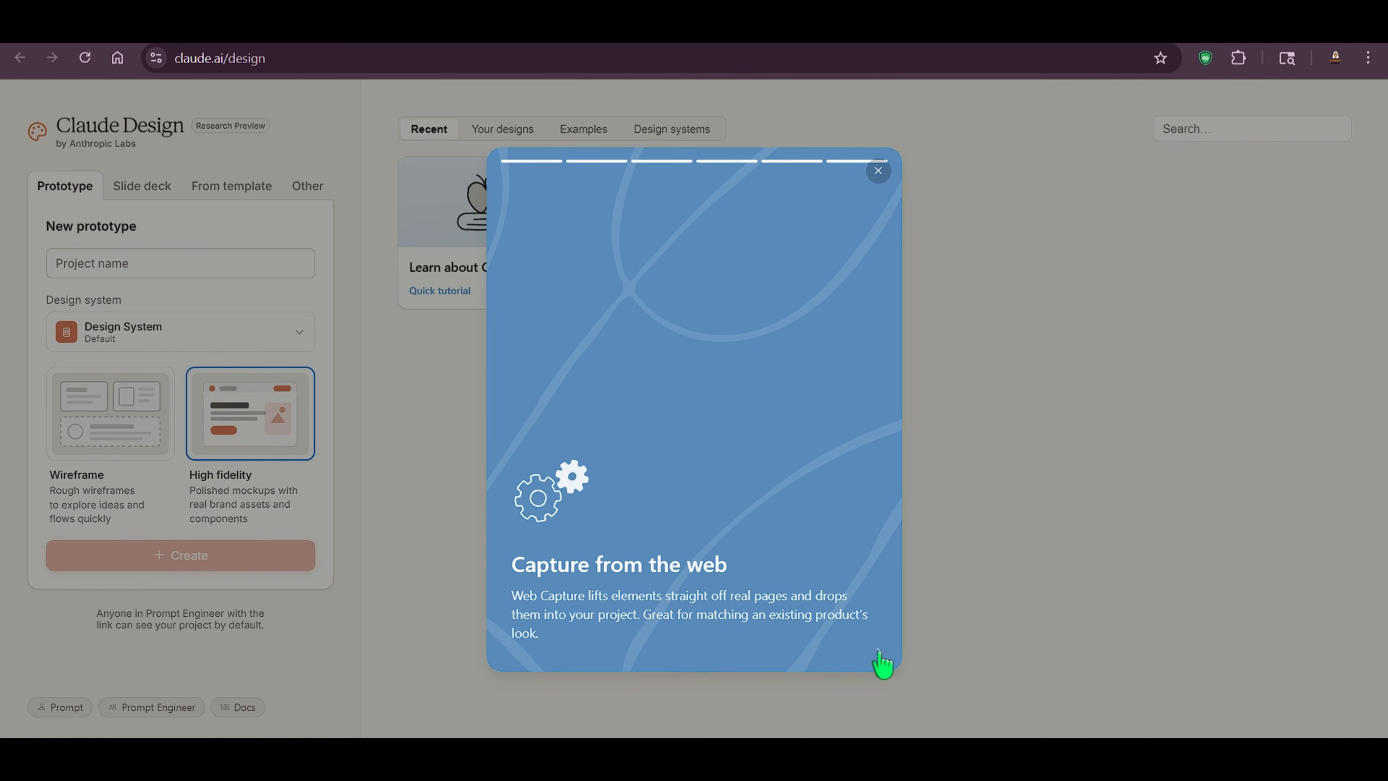
pyautogui.click(878, 652)
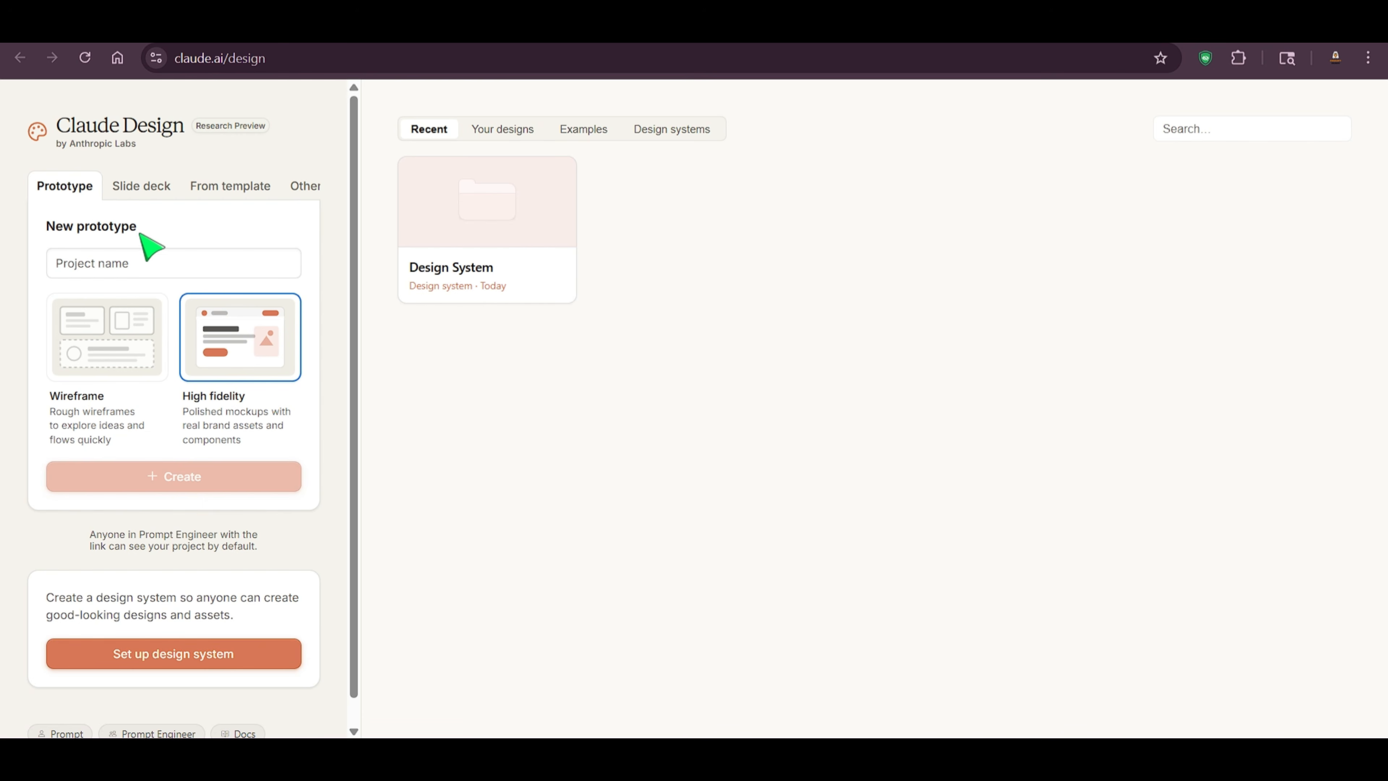
# Step: Name the new prototype "Prompt Engineer" and set its type to High fidelity
pyautogui.click(148, 268)
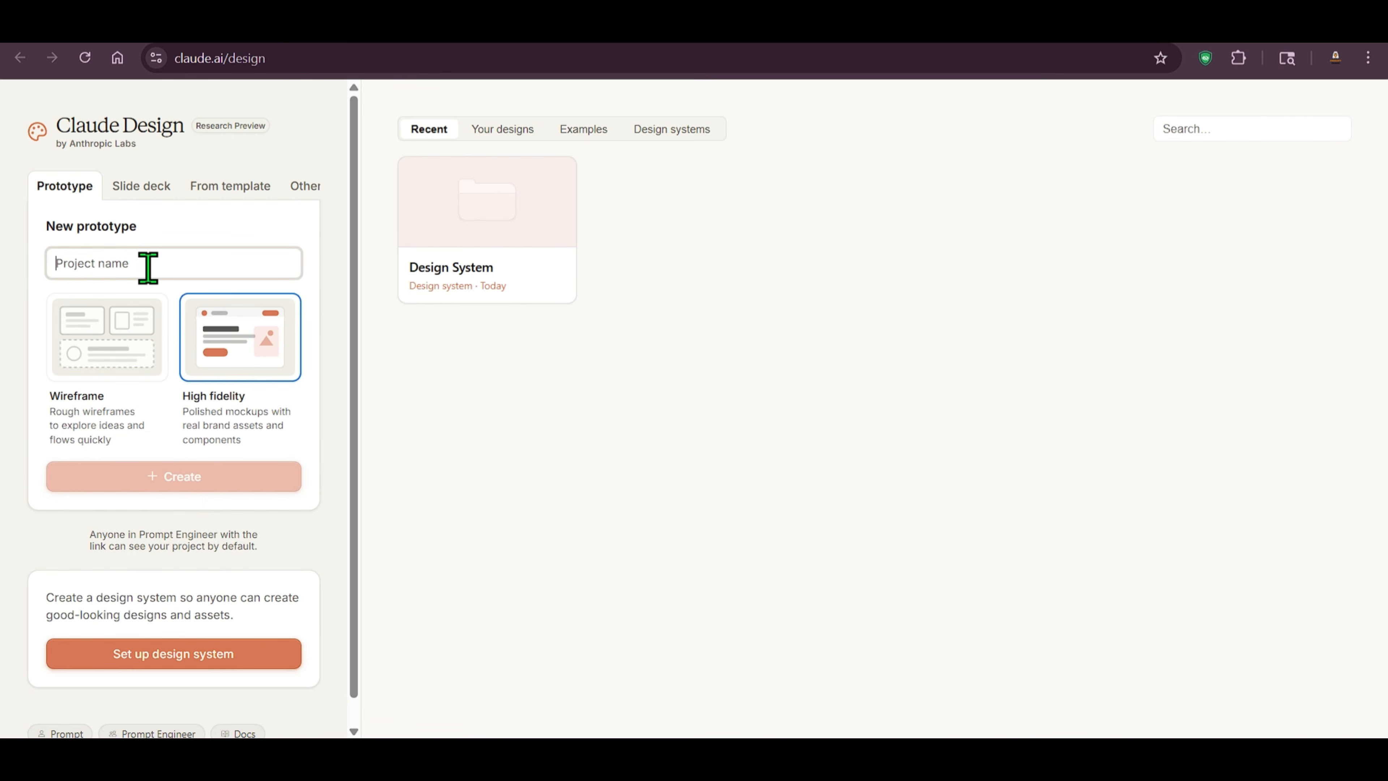
pyautogui.write('Prompt Engineer')
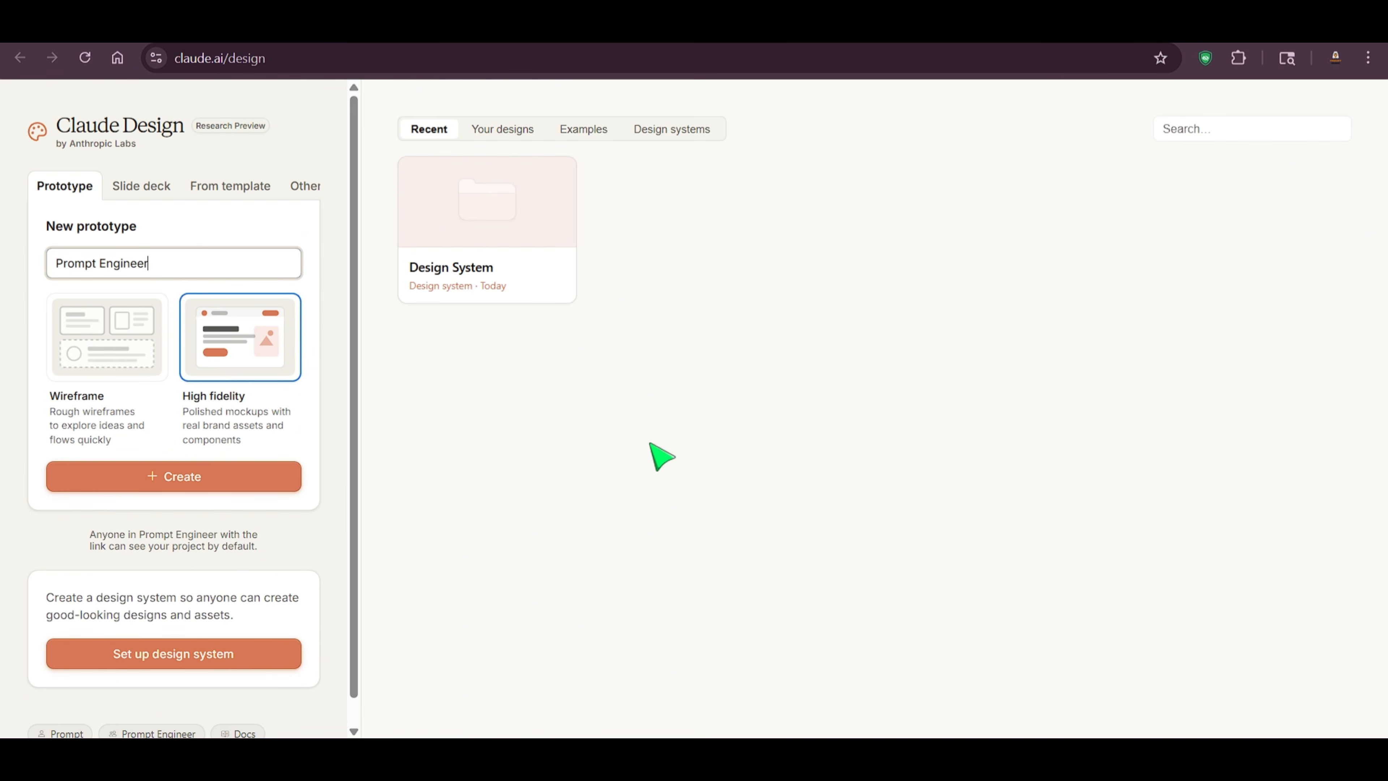
pyautogui.click(101, 361)
pyautogui.click(252, 362)
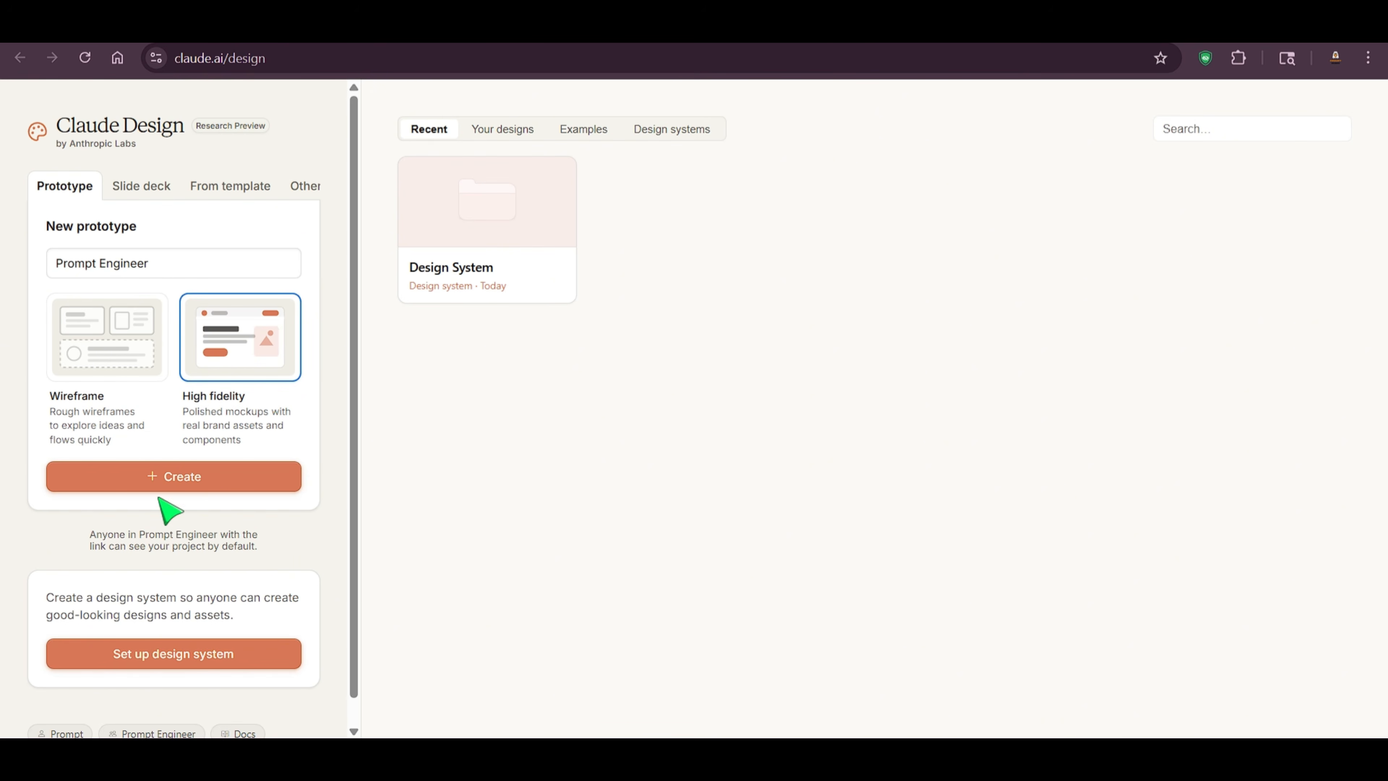
# Step: Look at the creation options for a slide deck, a template-based project and other projects, ending back on the prototype options
pyautogui.click(141, 189)
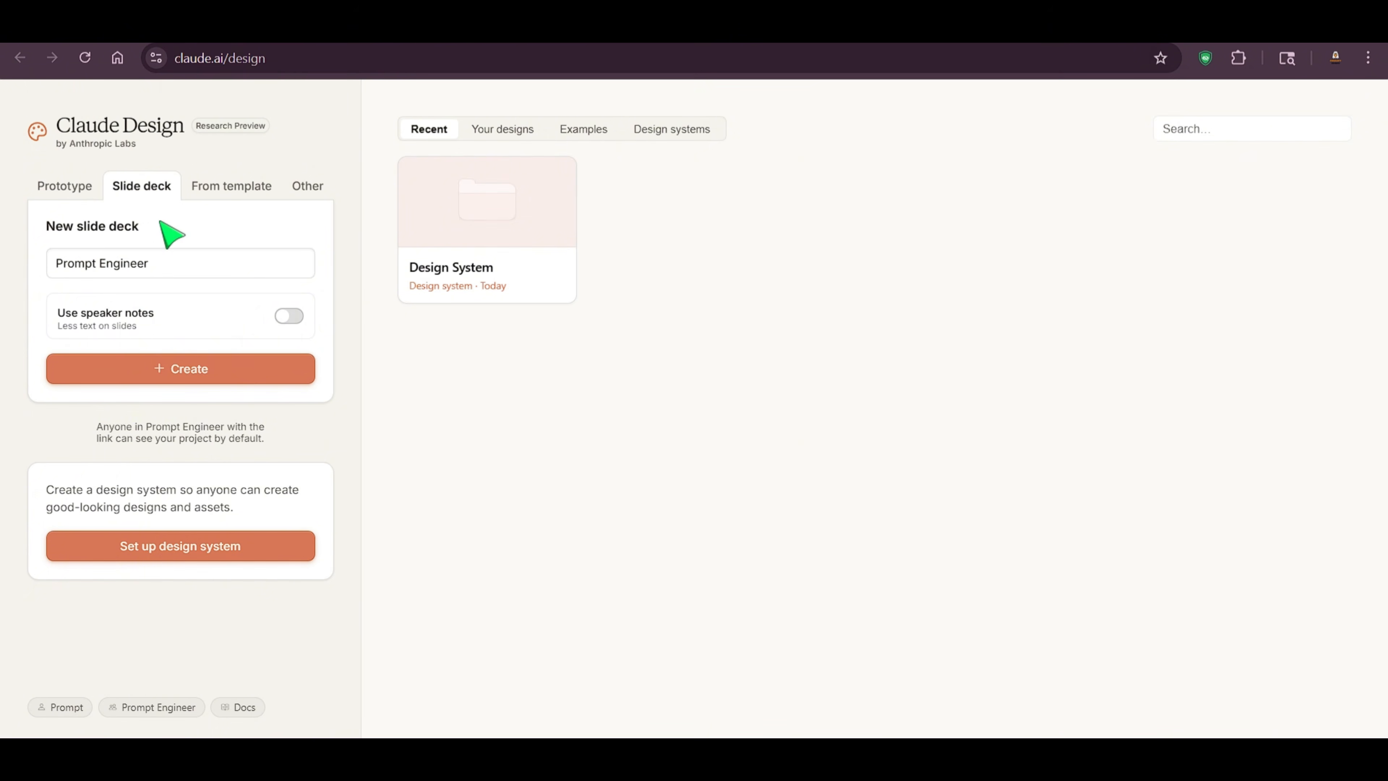
pyautogui.click(246, 191)
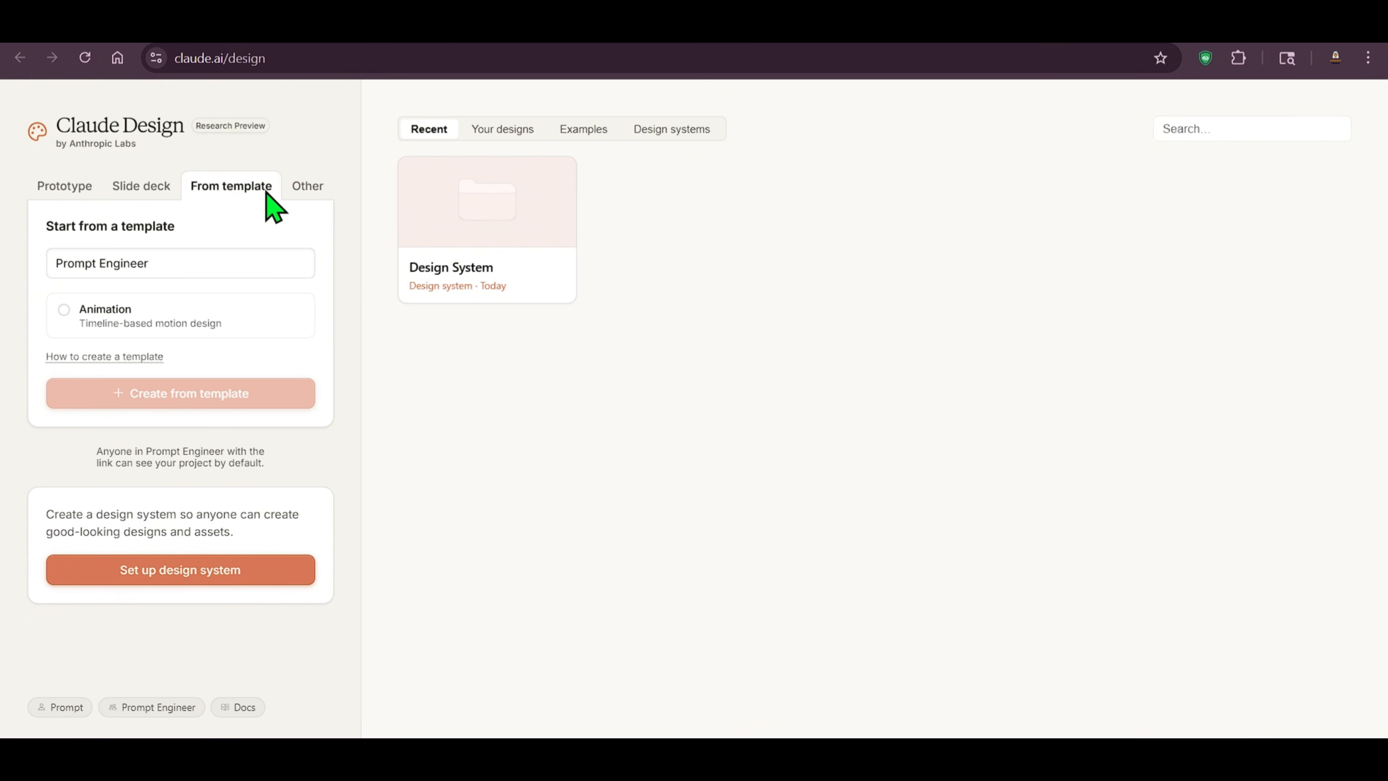
pyautogui.click(308, 189)
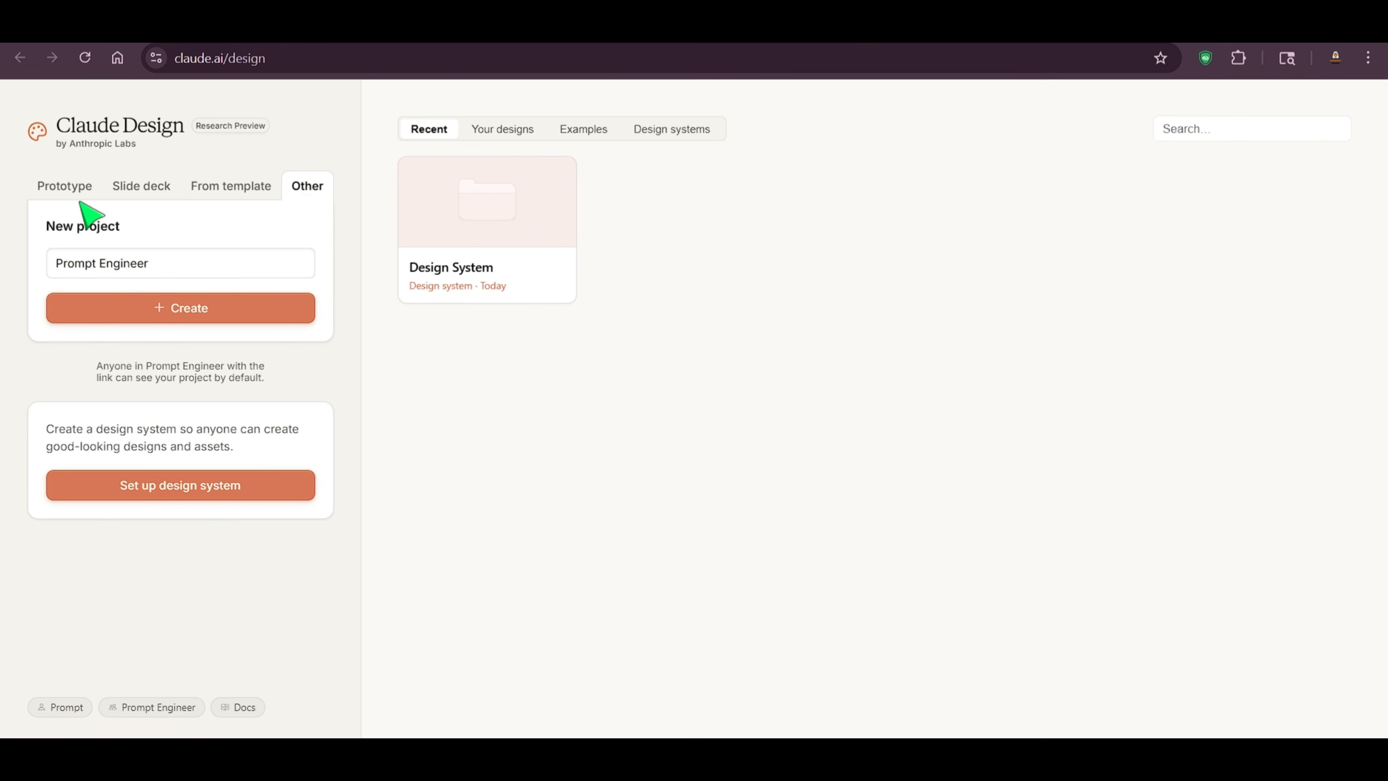
pyautogui.click(61, 191)
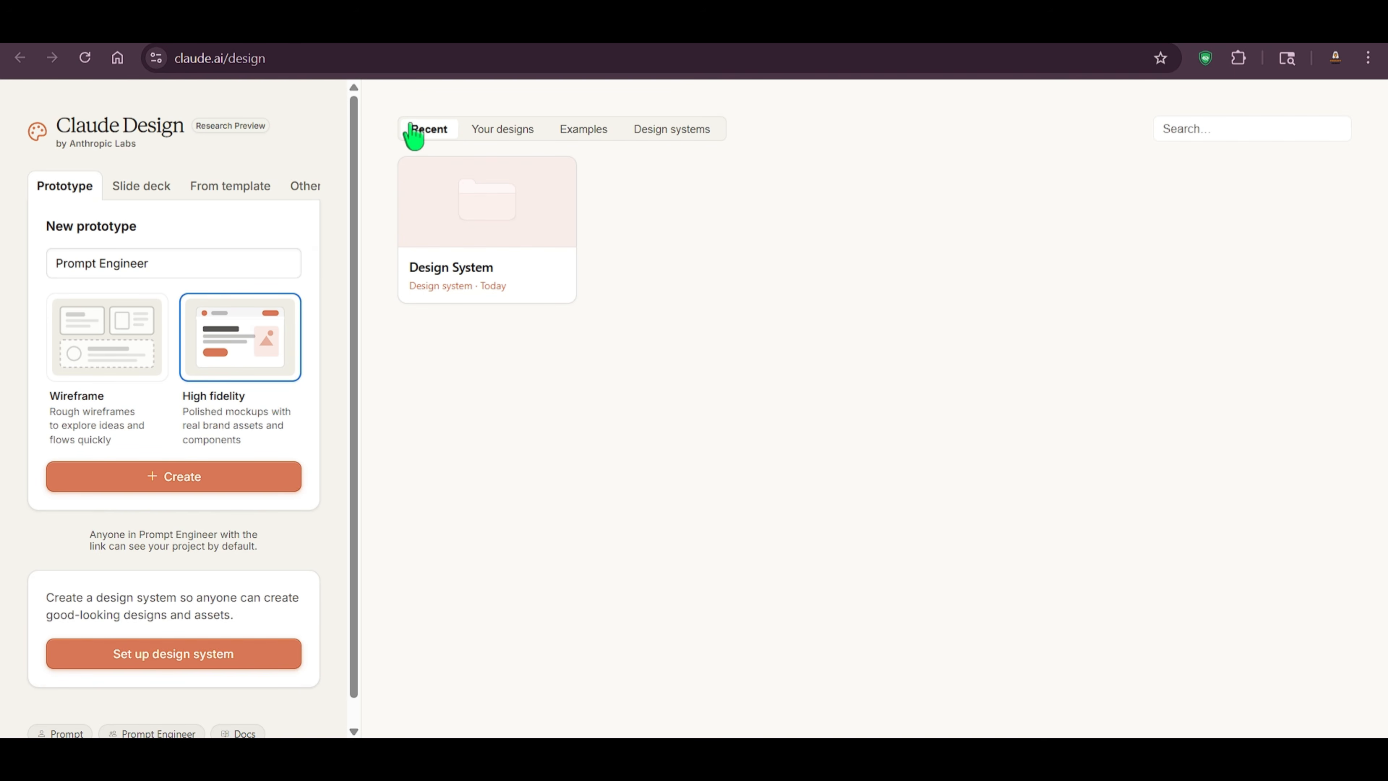
# Step: Open the example gallery, read the Cosmic scale animation prompt and play and scrub through its preview
pyautogui.click(508, 137)
pyautogui.click(580, 132)
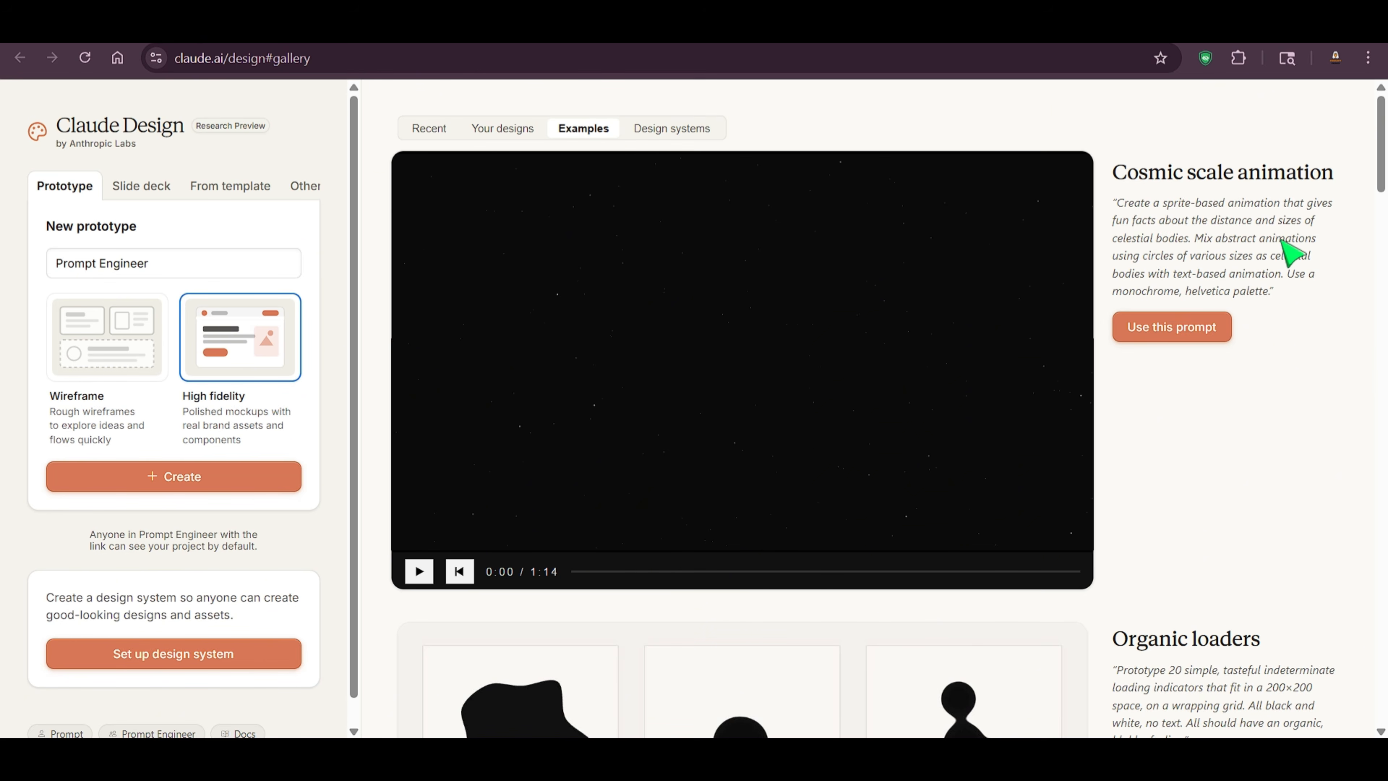
pyautogui.moveTo(1121, 239); pyautogui.dragTo(1194, 255)
pyautogui.click(419, 571)
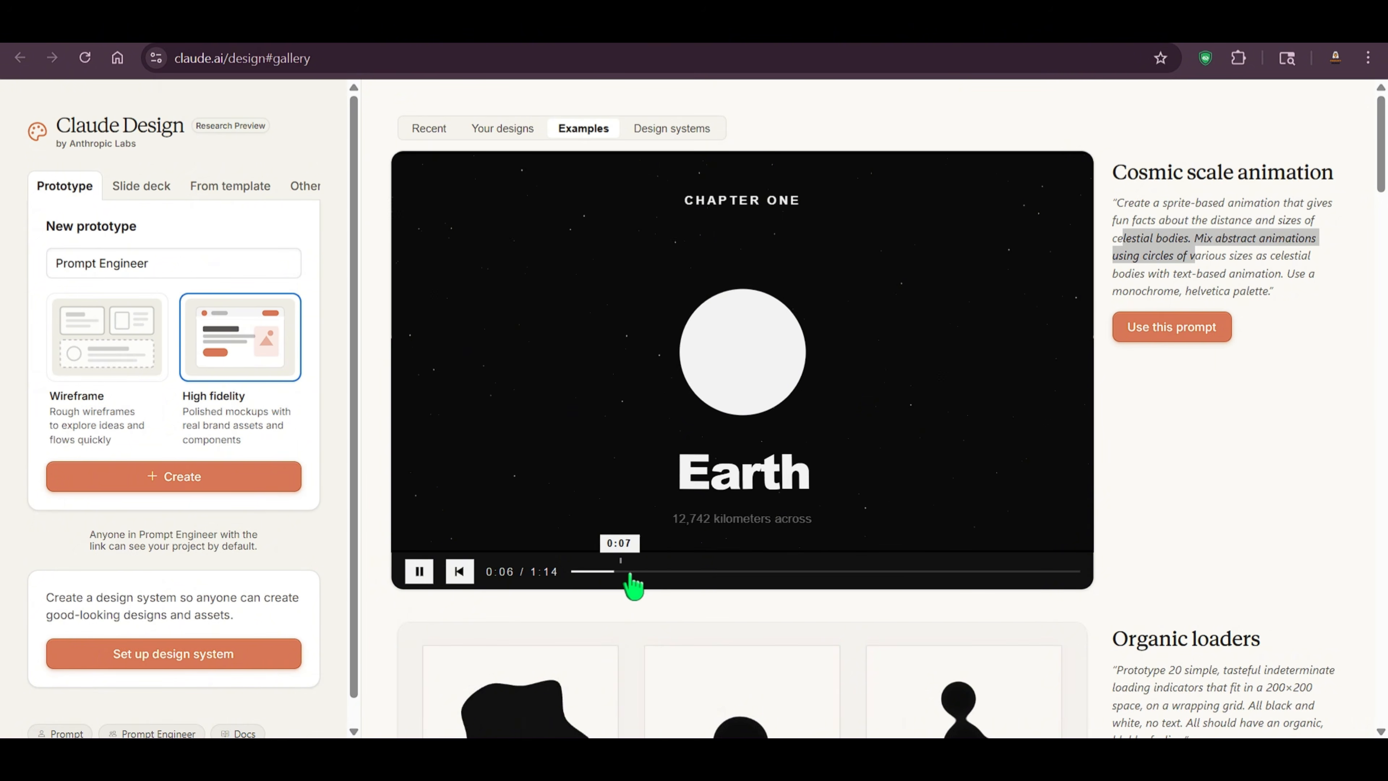
pyautogui.moveTo(635, 589); pyautogui.dragTo(942, 589)
# Step: View the Organic loaders example and read its prompt
pyautogui.scroll(-3, 1325, 430)
pyautogui.scroll(-2, 1311, 410)
pyautogui.scroll(-3, 1311, 323)
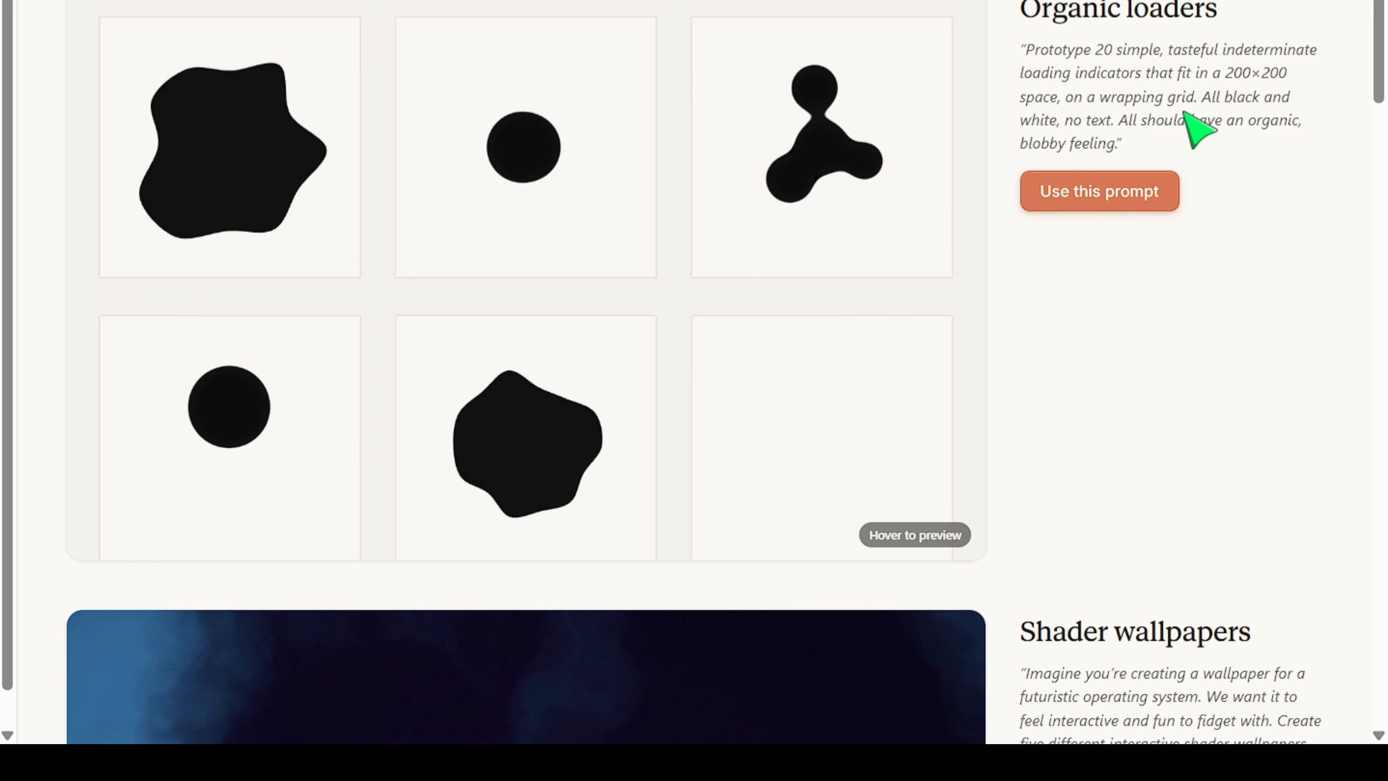
pyautogui.moveTo(1025, 73); pyautogui.dragTo(1277, 76)
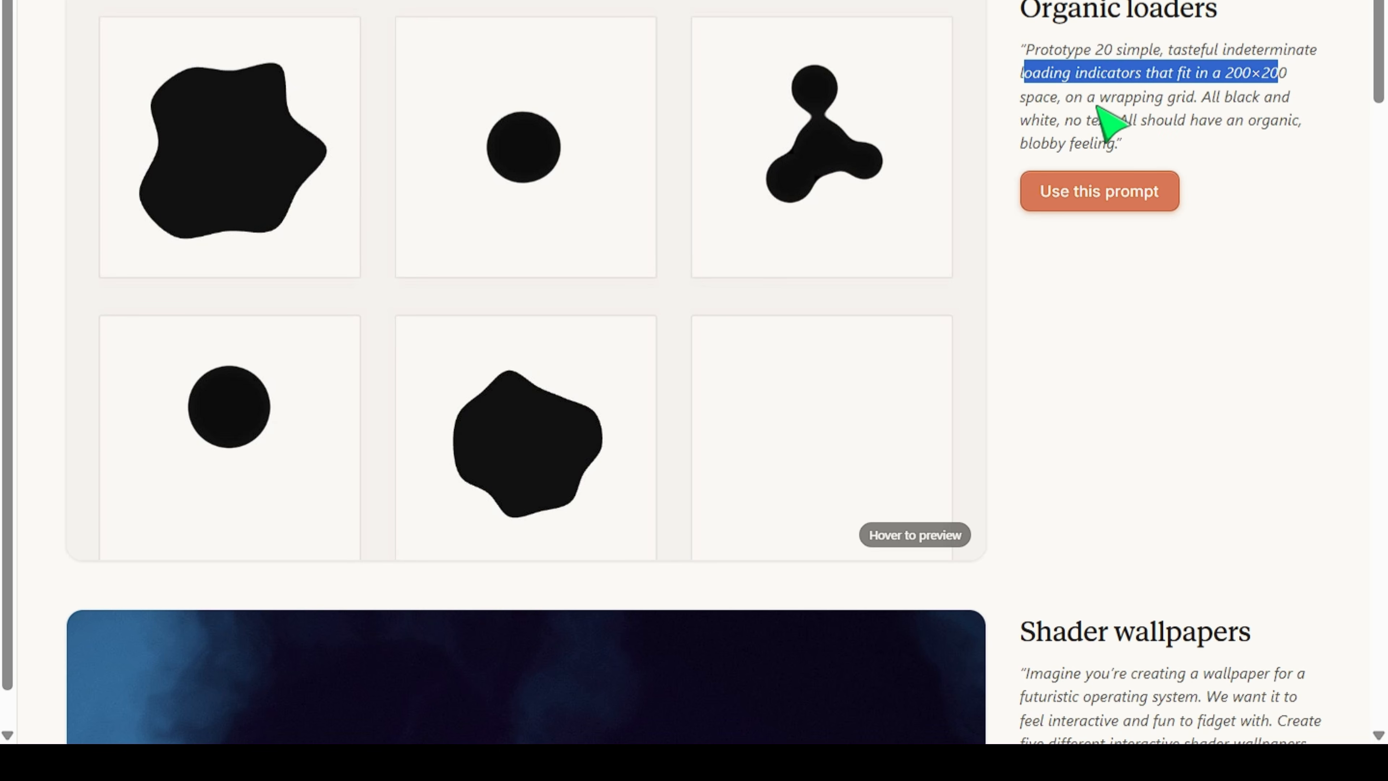
# Step: Preview the Liquid Chrome, Gravity Grid, Mesh Gradient and Cell Bloom variants of the Shader wallpapers example, and browse the remaining examples
pyautogui.scroll(-5, 759, 362)
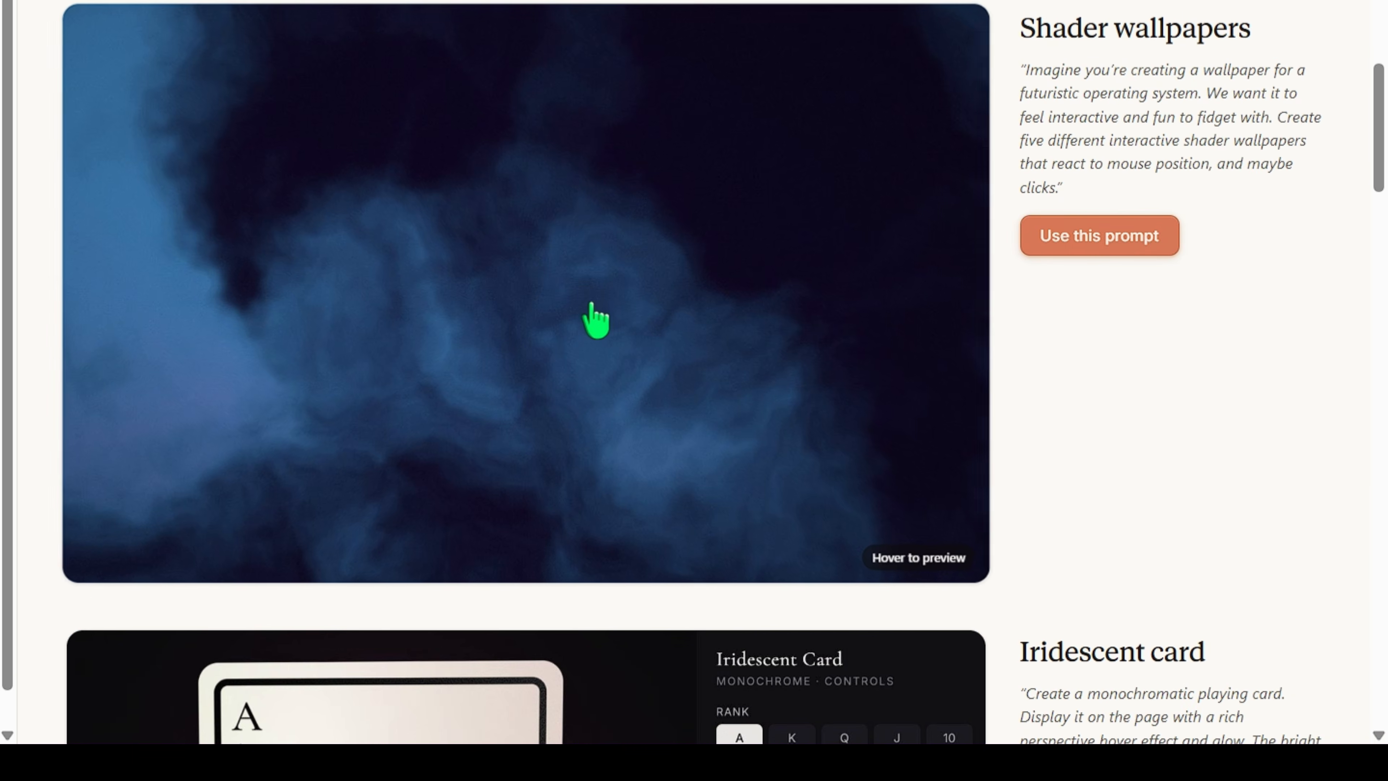
pyautogui.moveTo(492, 421)
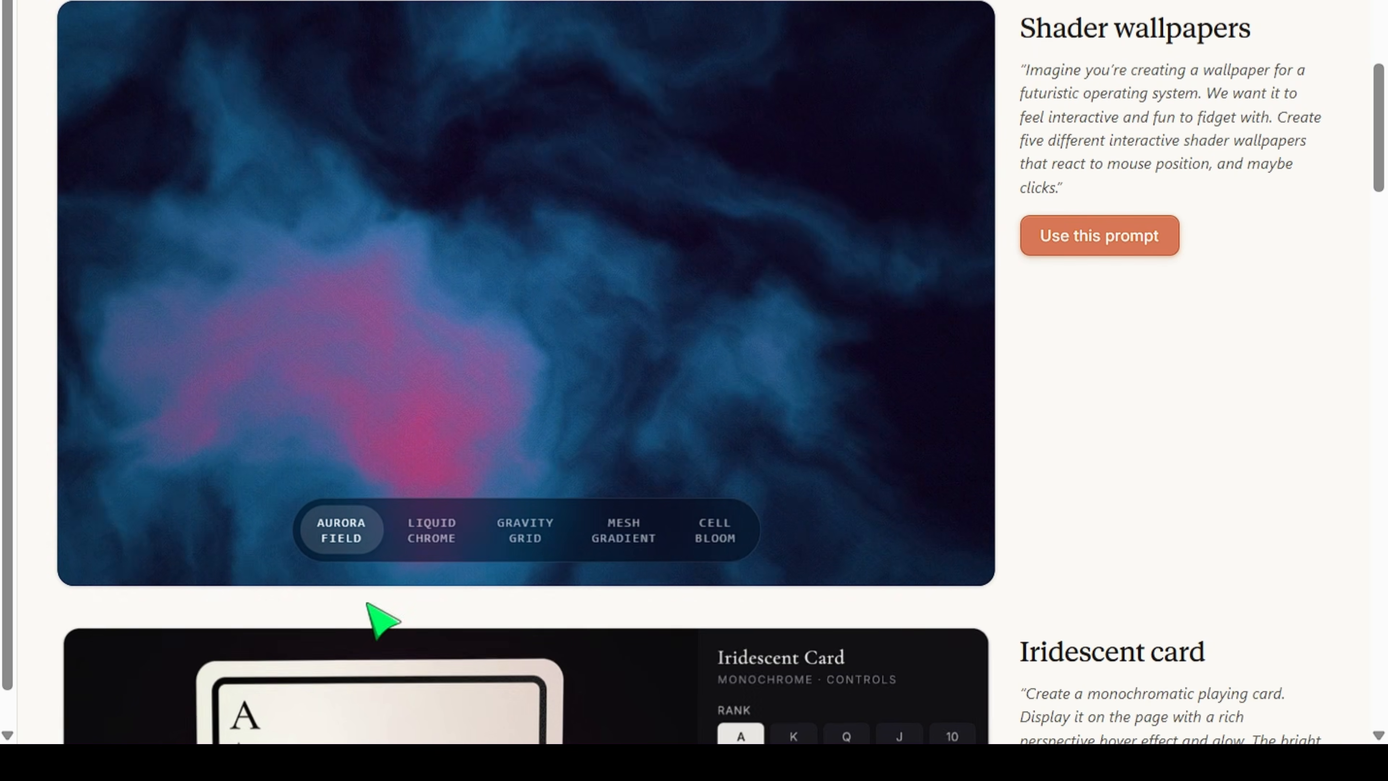
pyautogui.click(434, 539)
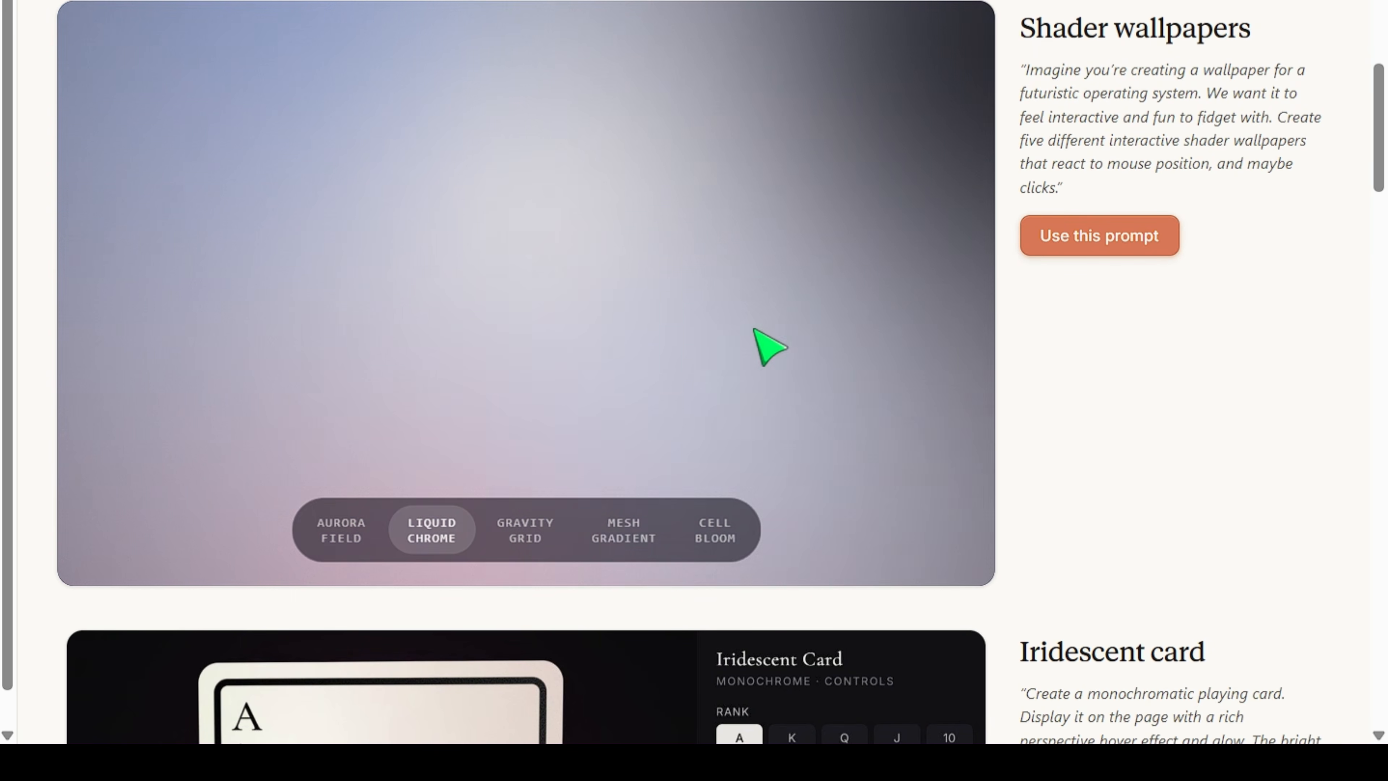
pyautogui.click(525, 530)
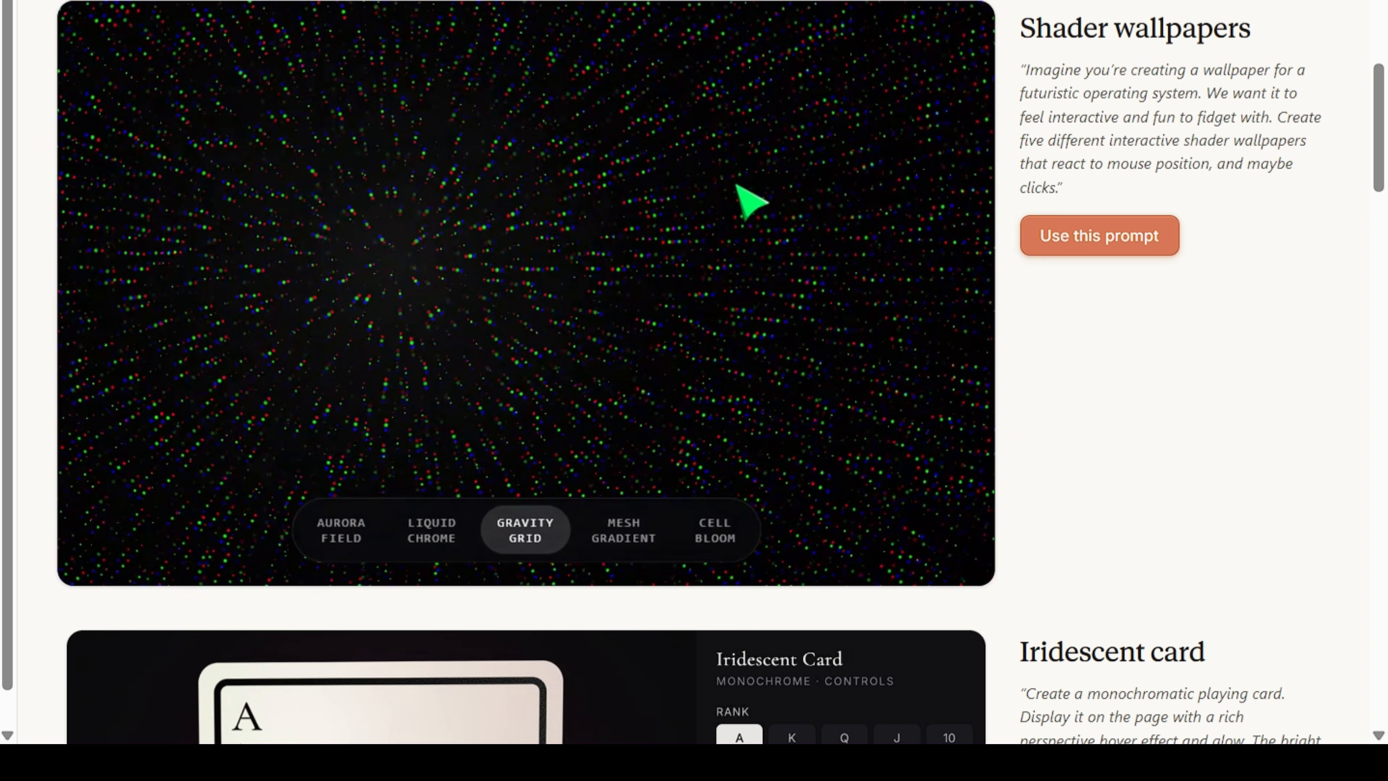
pyautogui.click(639, 522)
pyautogui.click(711, 526)
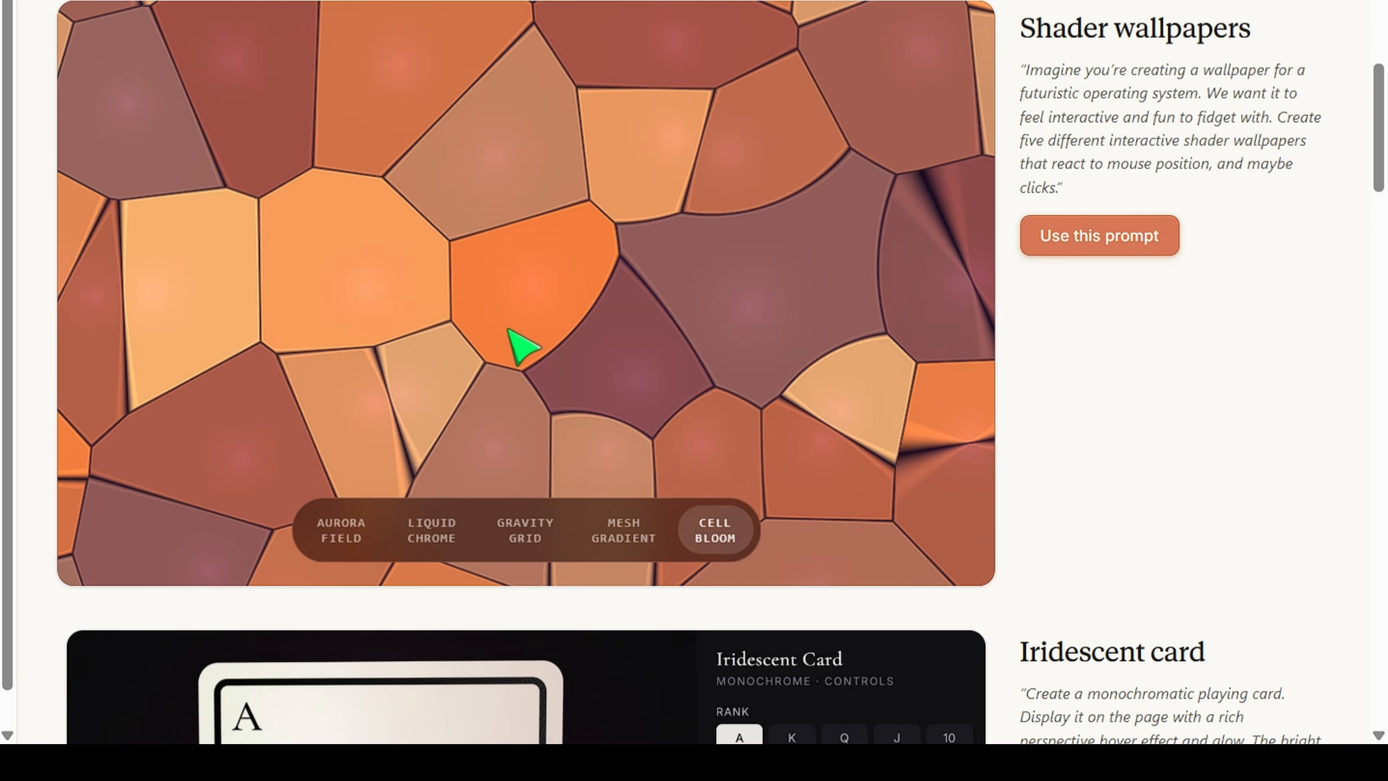
pyautogui.scroll(-15, 1210, 344)
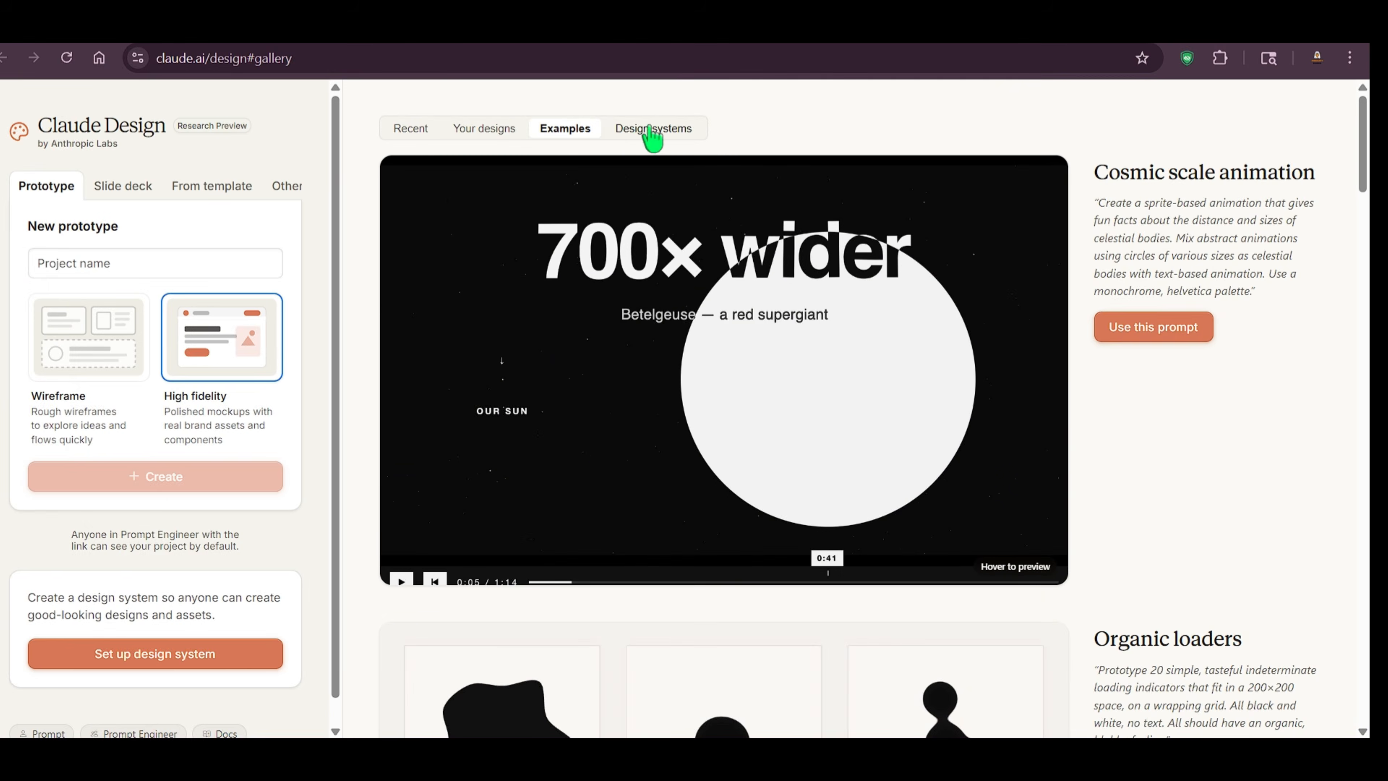
# Step: Check the list of existing design systems and start setting up a new design system
pyautogui.click(651, 131)
pyautogui.click(419, 132)
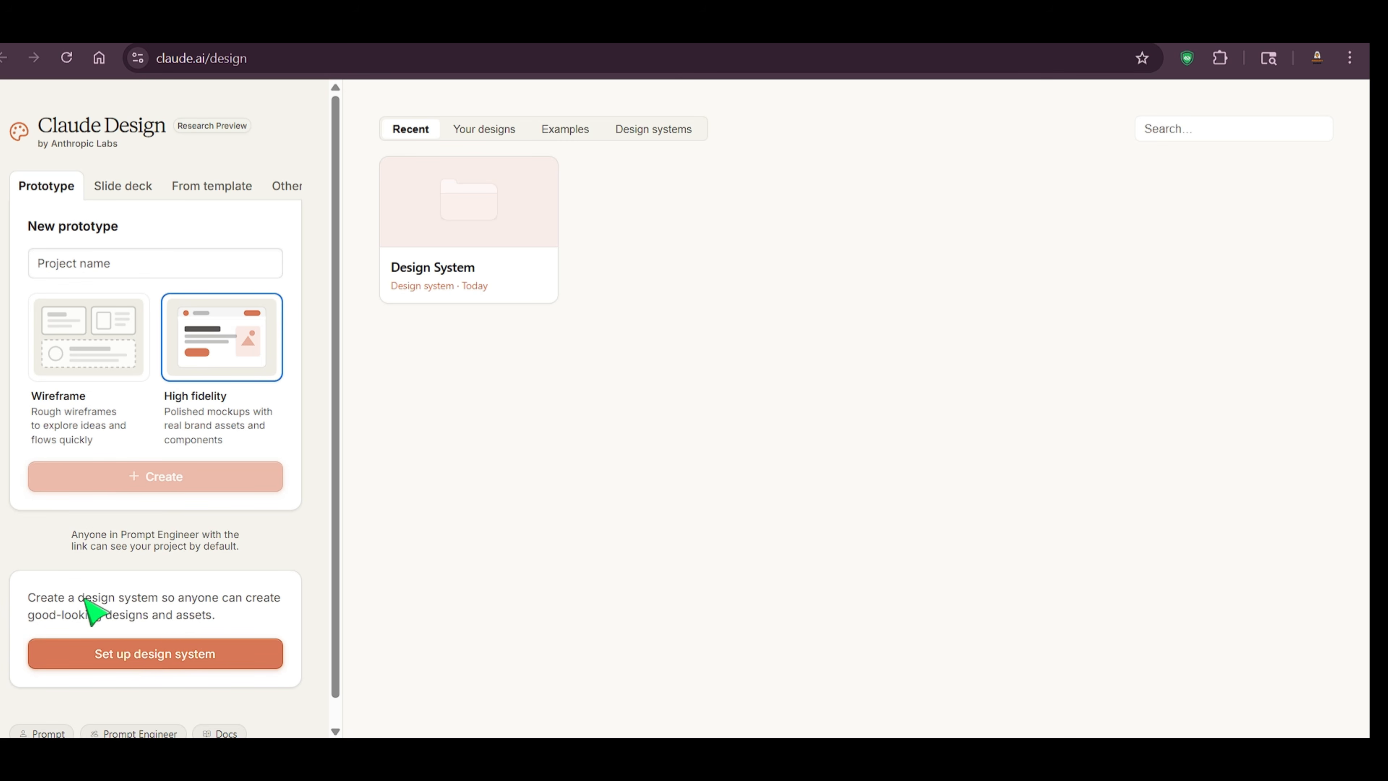
pyautogui.moveTo(85, 598); pyautogui.dragTo(250, 601)
pyautogui.doubleClick(55, 612)
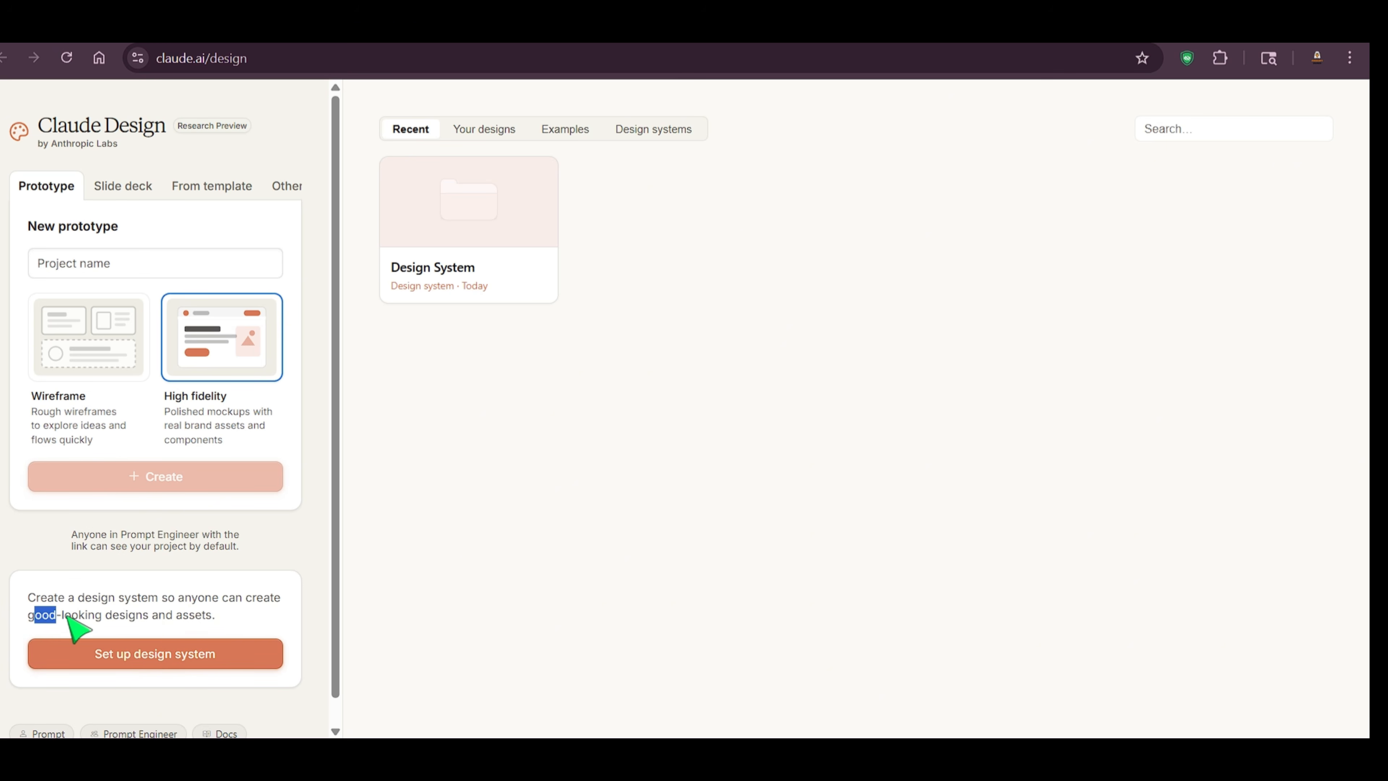
pyautogui.moveTo(62, 612); pyautogui.dragTo(211, 614)
pyautogui.click(183, 654)
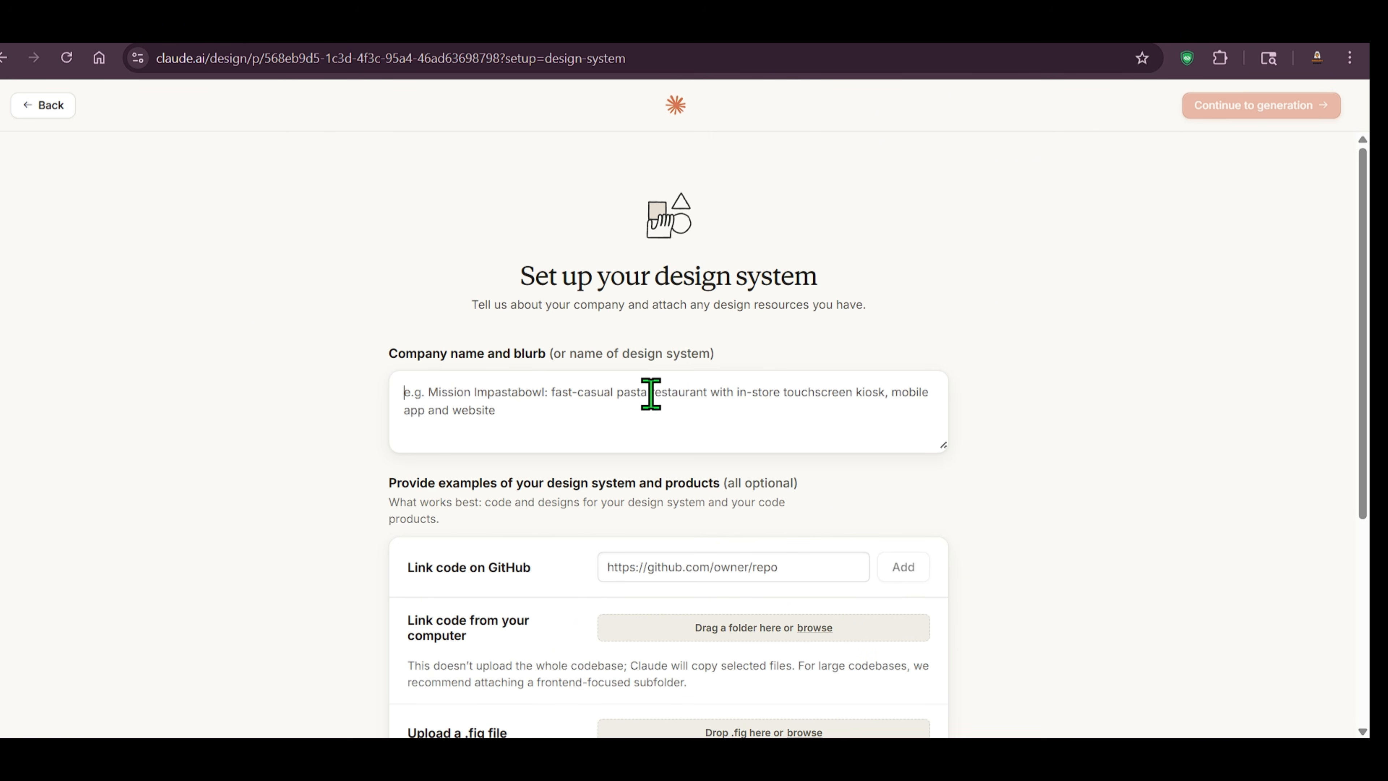
# Step: Enter Prompt Cut as the company name and look over the product's website at promptcut.tech
pyautogui.write('Pr')
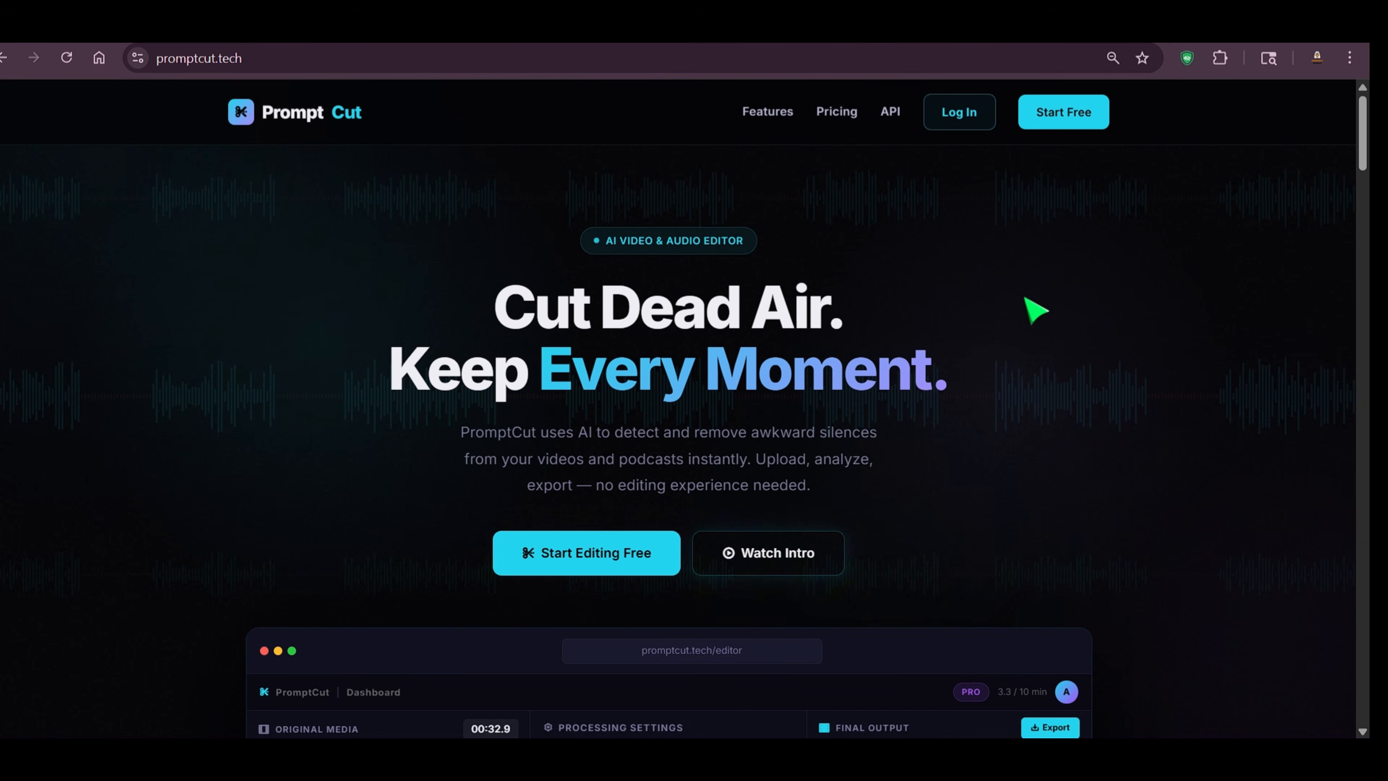
pyautogui.scroll(-15, 1209, 328)
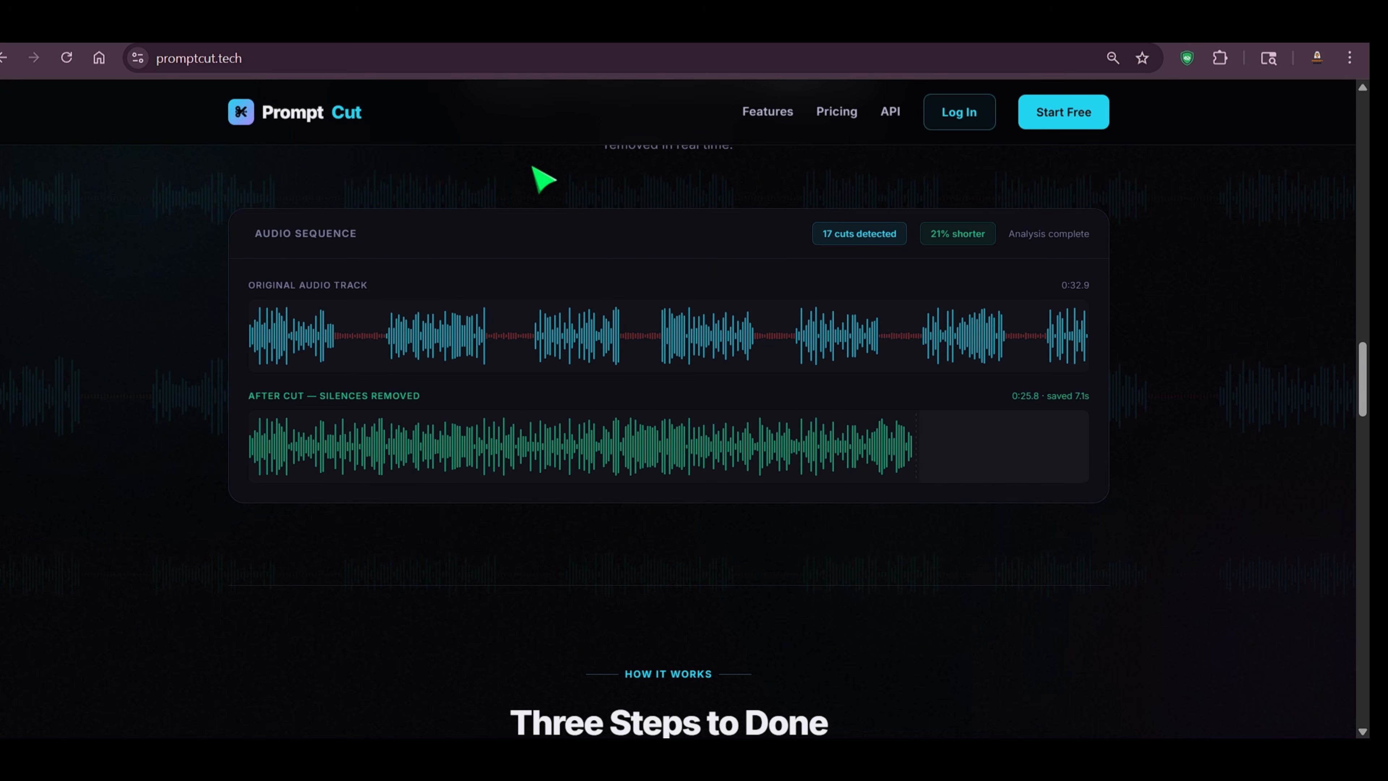
pyautogui.scroll(15, 885, 368)
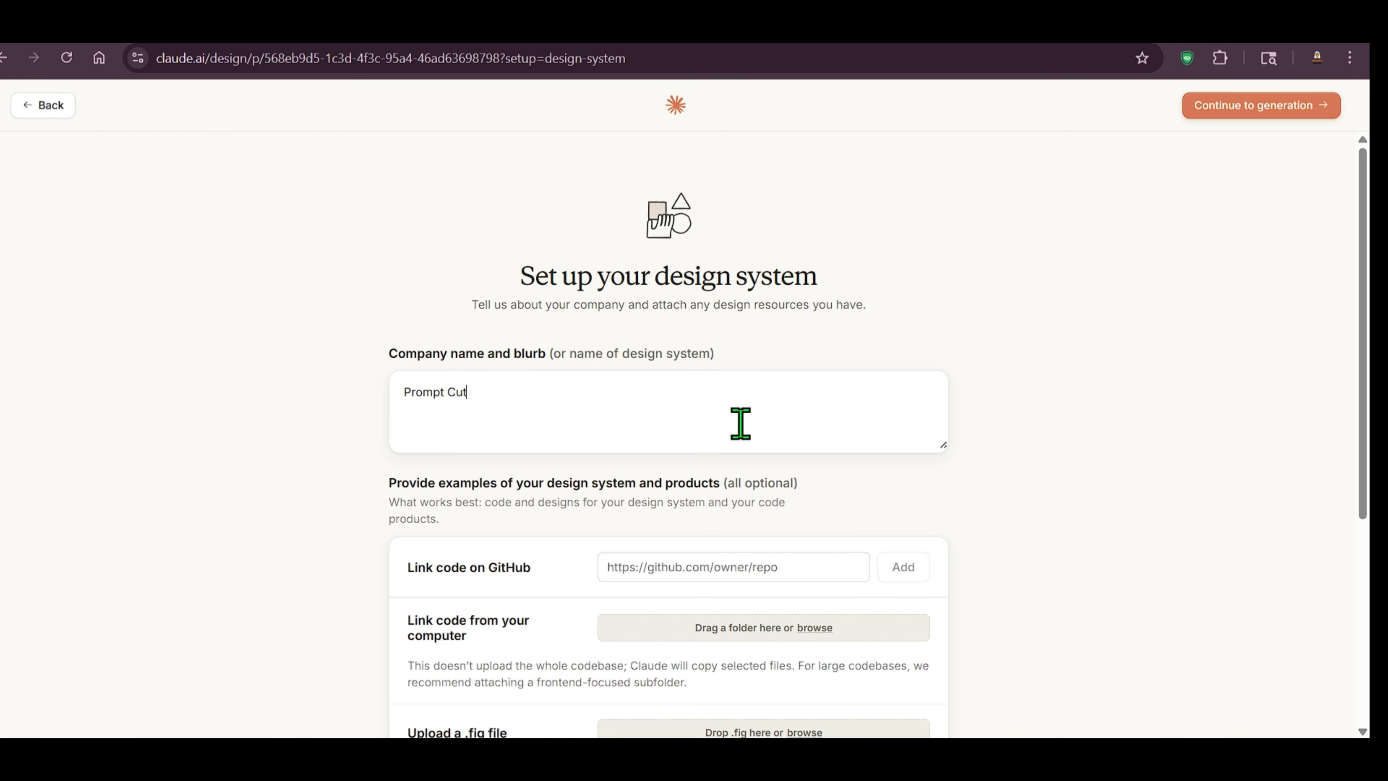
# Step: Attach promptCut.fig from the Downloads folder to the design system, including all its pages and frames
pyautogui.scroll(-6, 1053, 351)
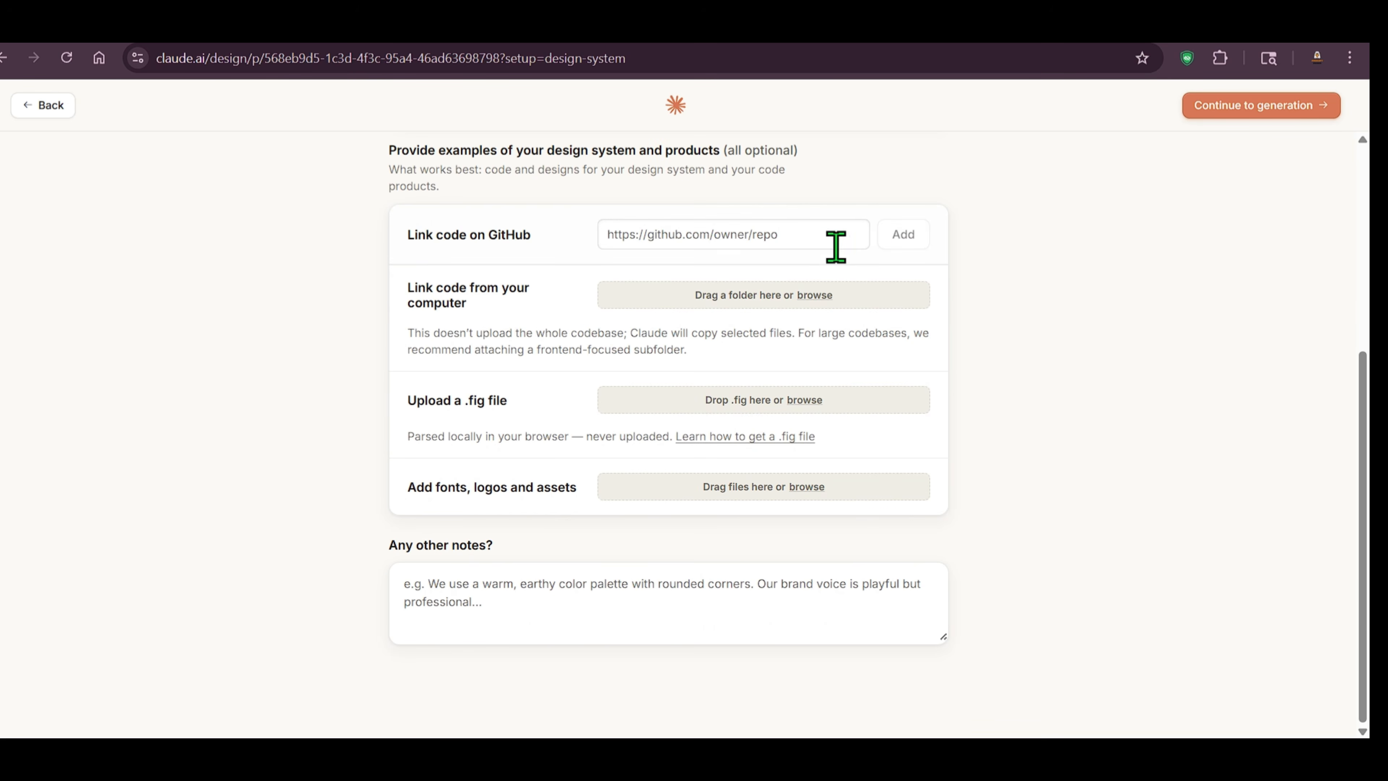
pyautogui.click(836, 247)
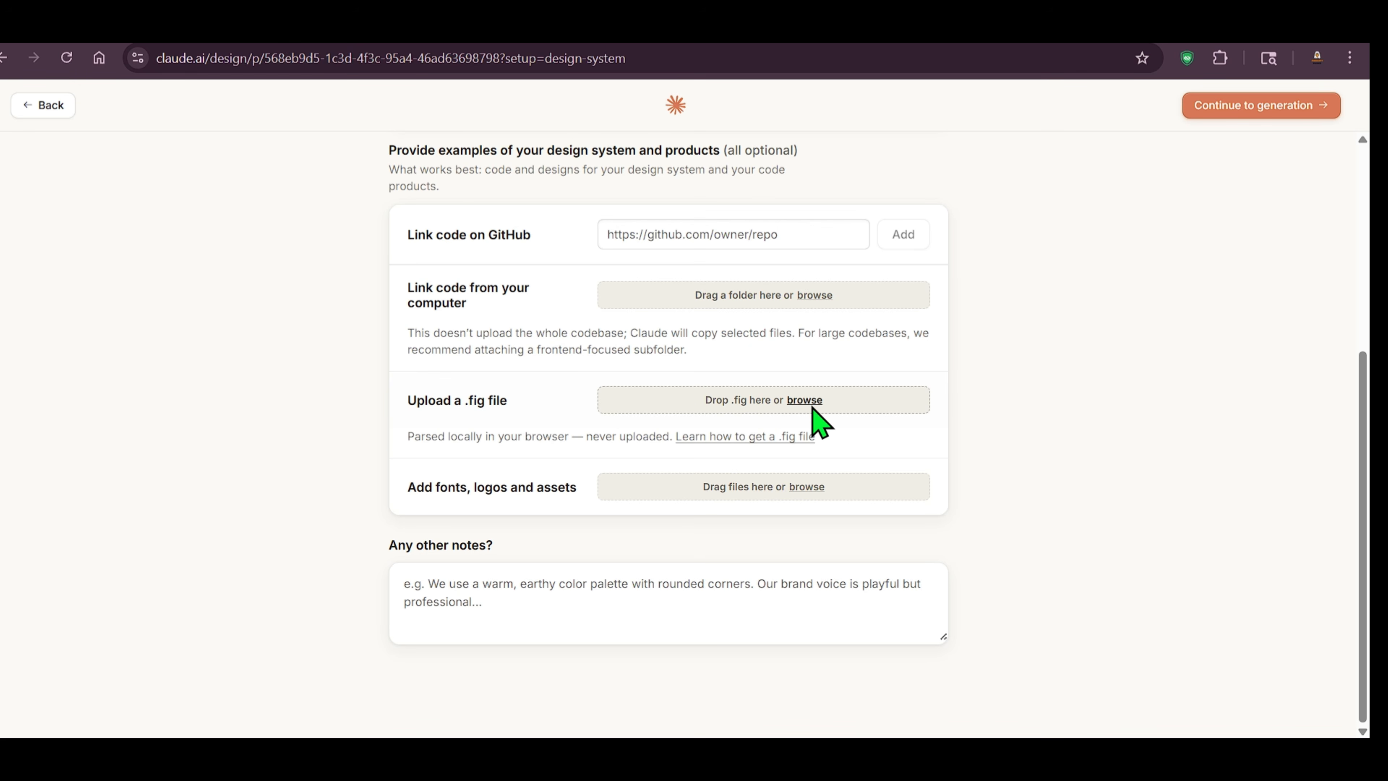
pyautogui.click(805, 400)
pyautogui.click(103, 206)
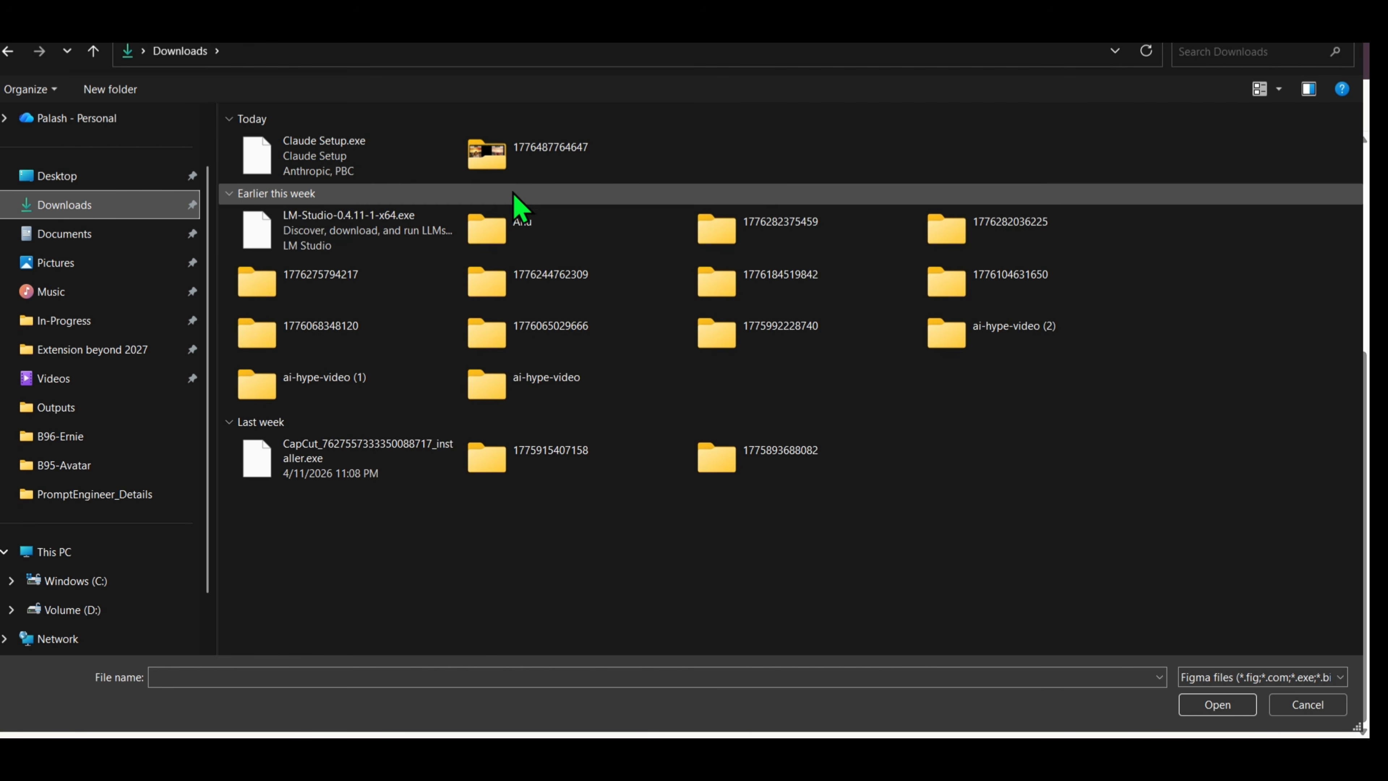
pyautogui.doubleClick(344, 155)
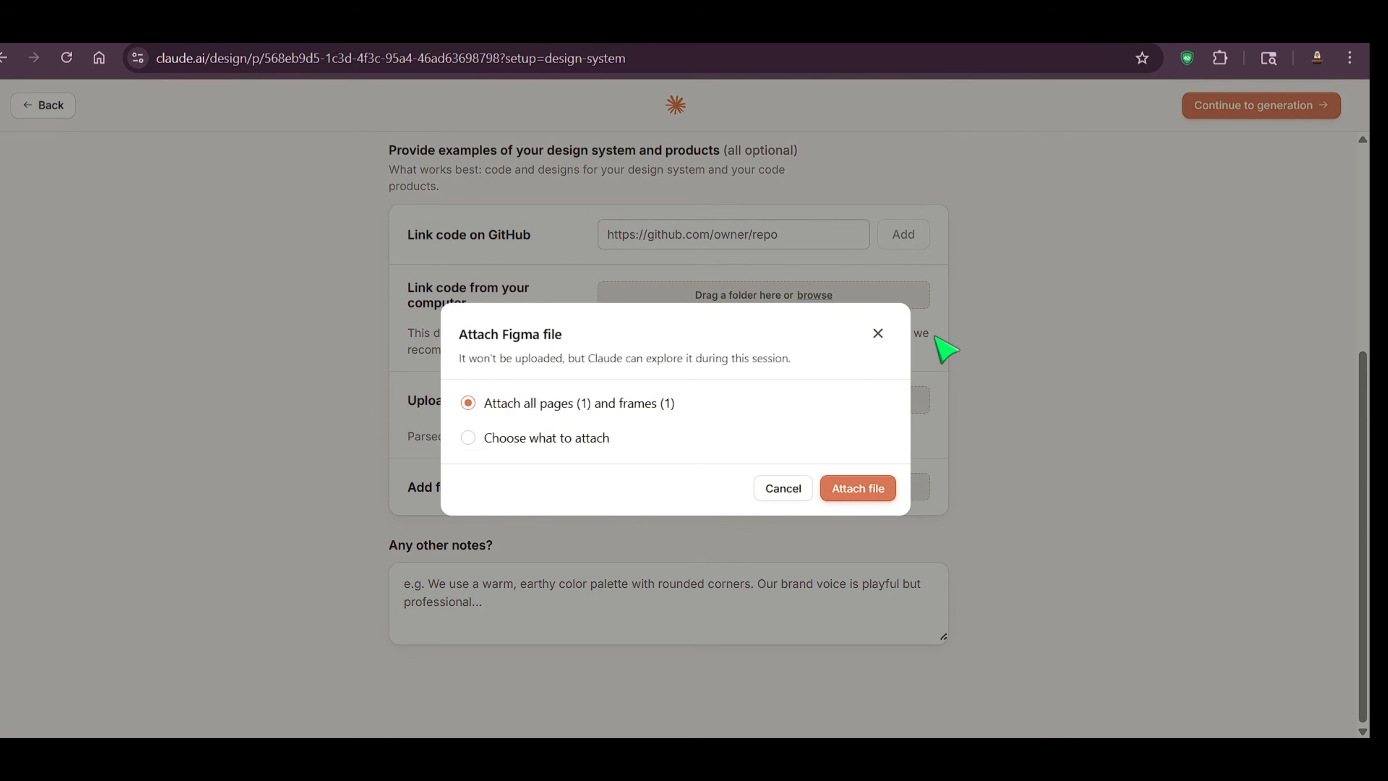
pyautogui.click(869, 486)
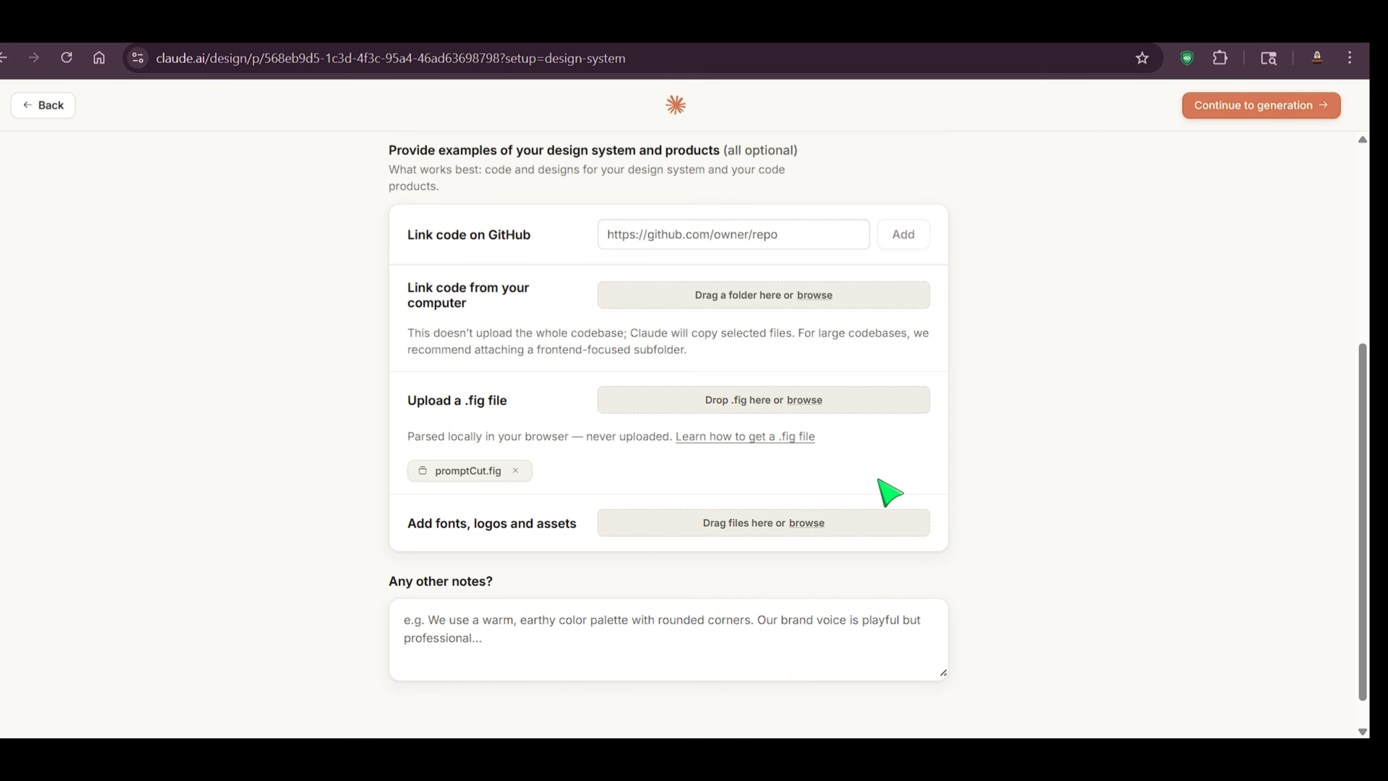
# Step: View the instructions for getting a .fig file, and switch to Figma to open the promptCut design
pyautogui.click(771, 437)
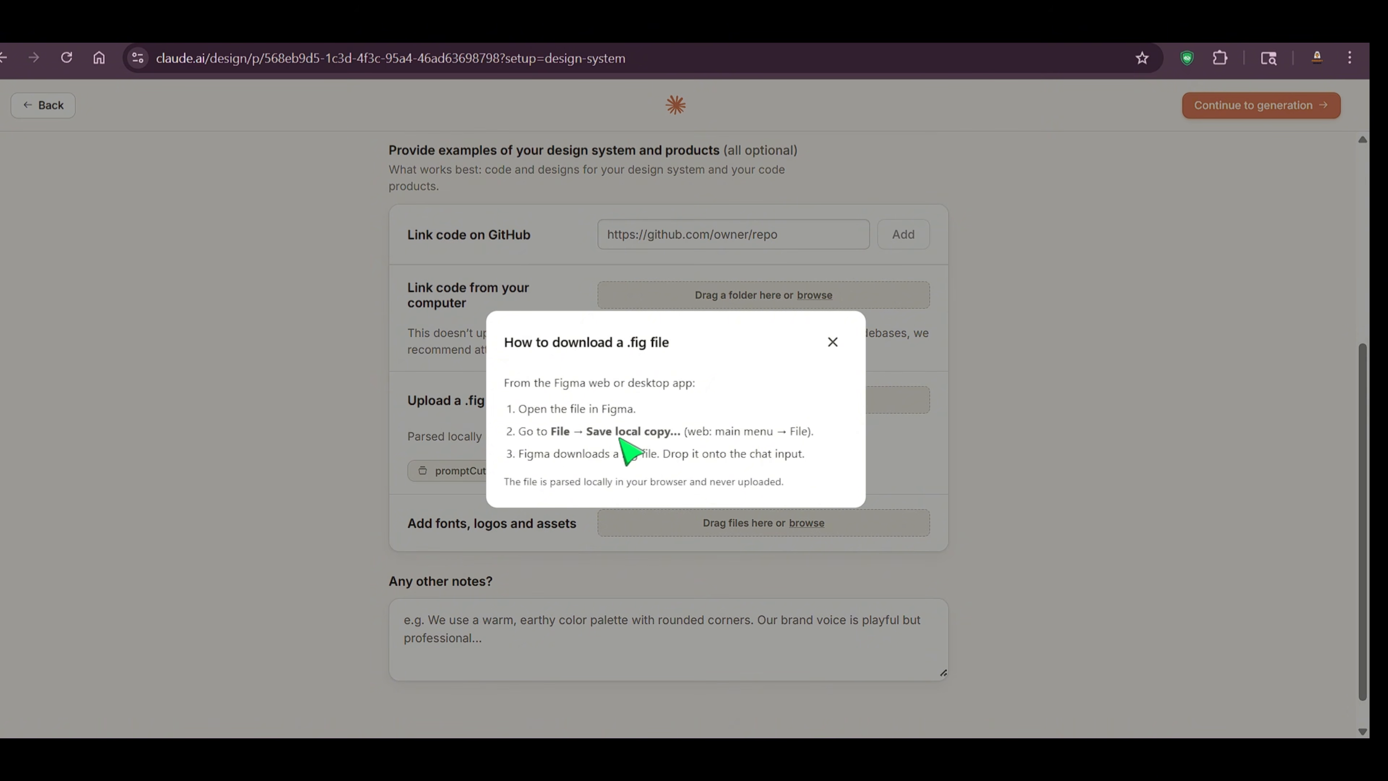
pyautogui.hotkey('ctrl', 't')
pyautogui.write('fig')
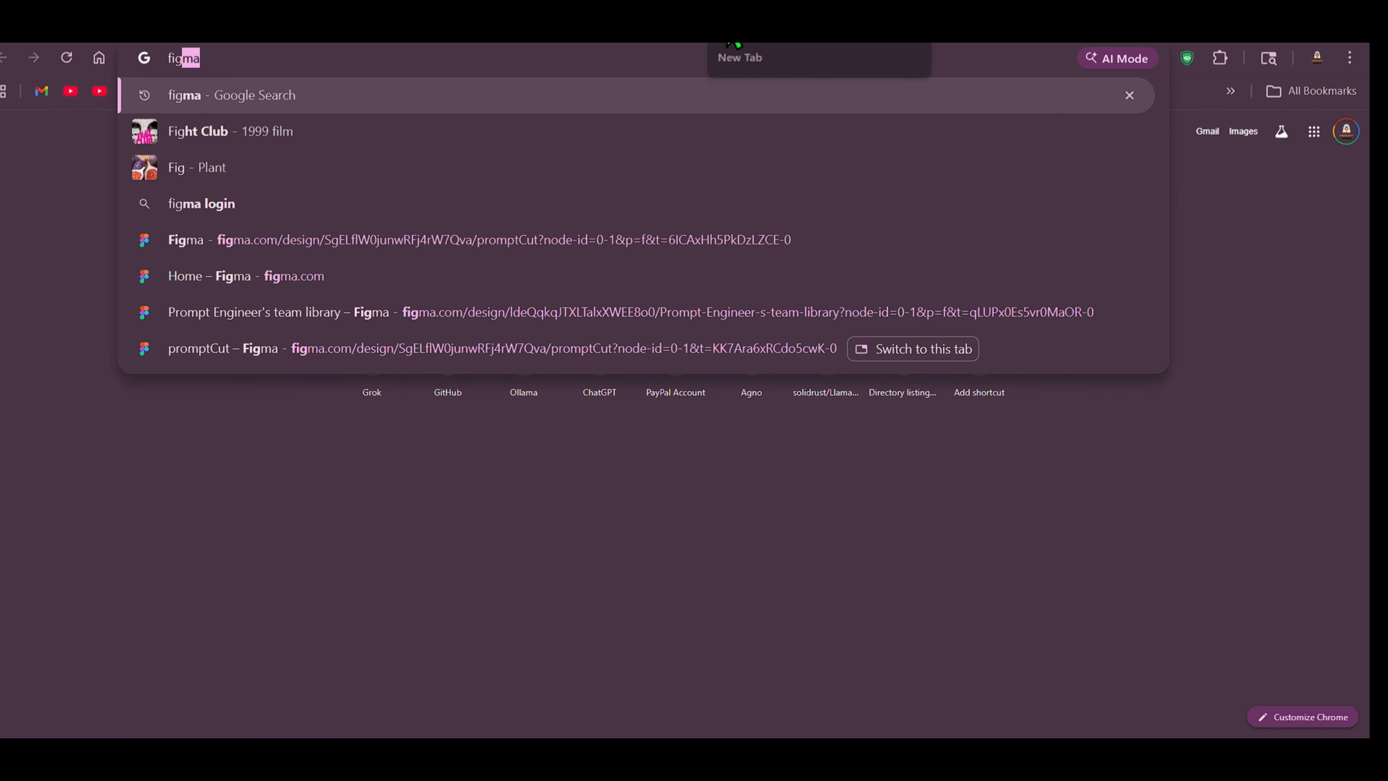
pyautogui.press('Return')
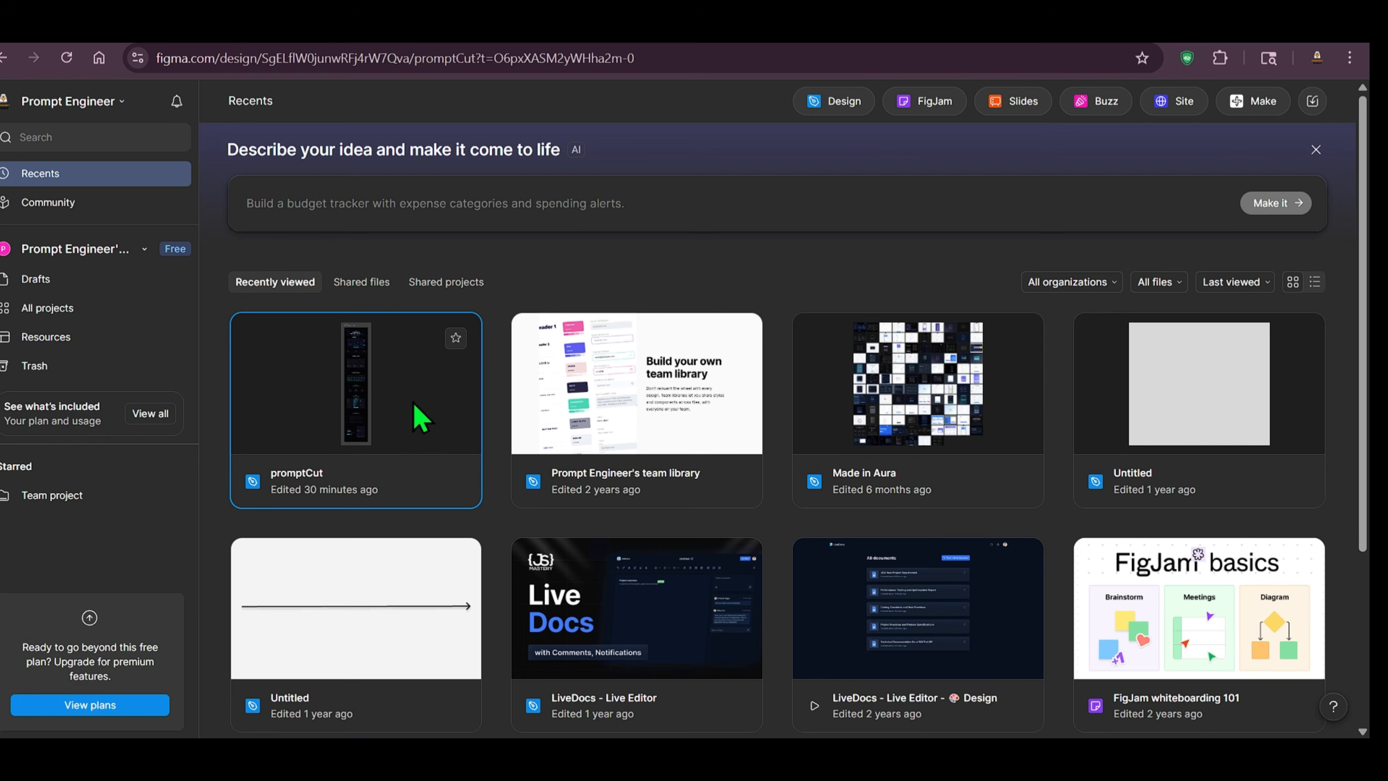
pyautogui.click(419, 415)
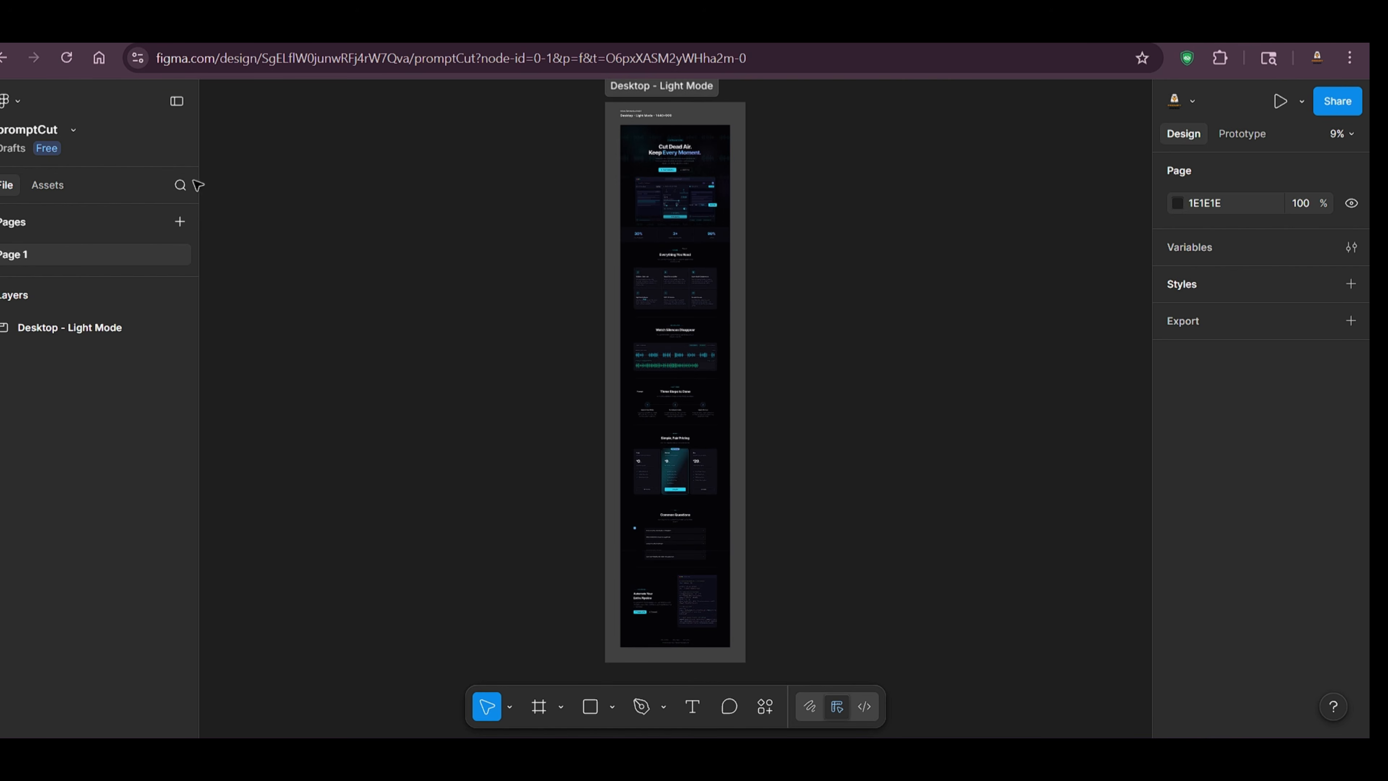
pyautogui.click(10, 101)
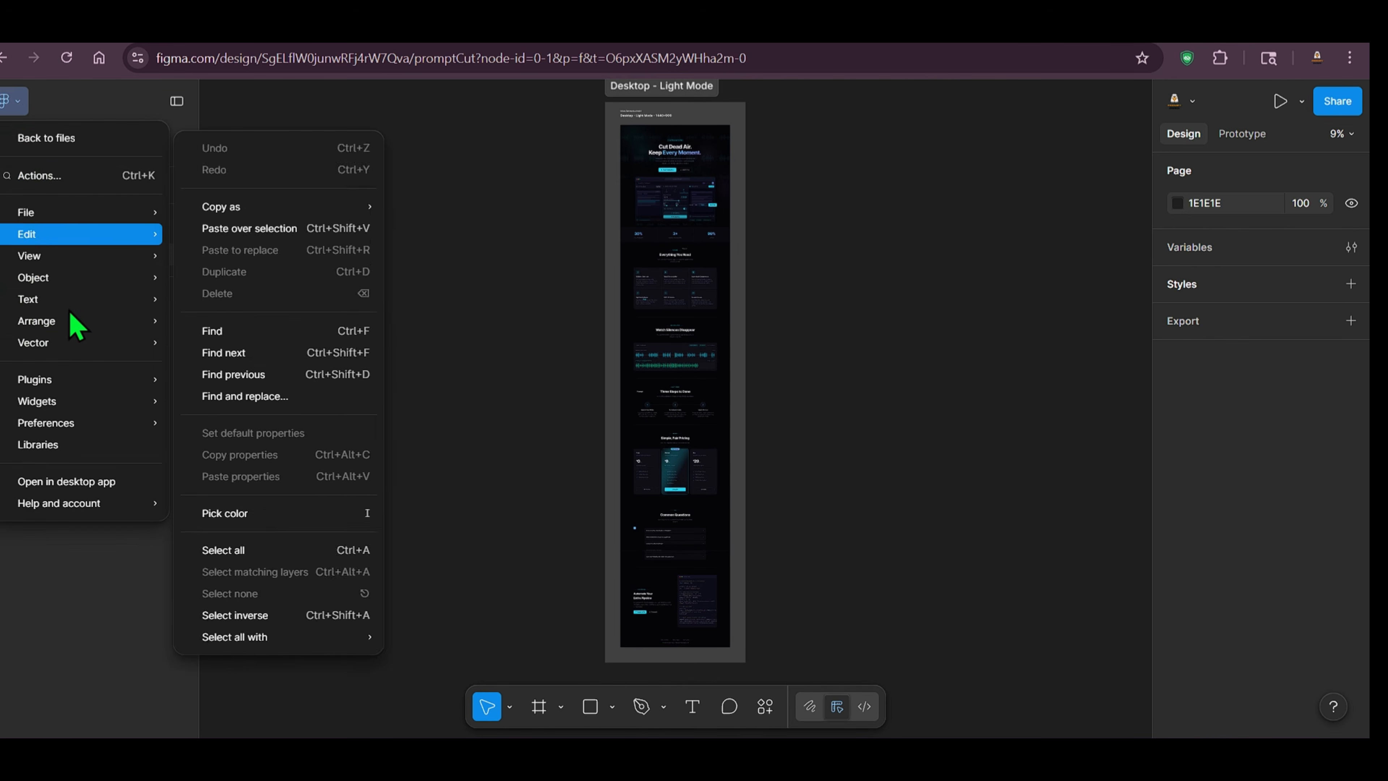
pyautogui.moveTo(91, 384)
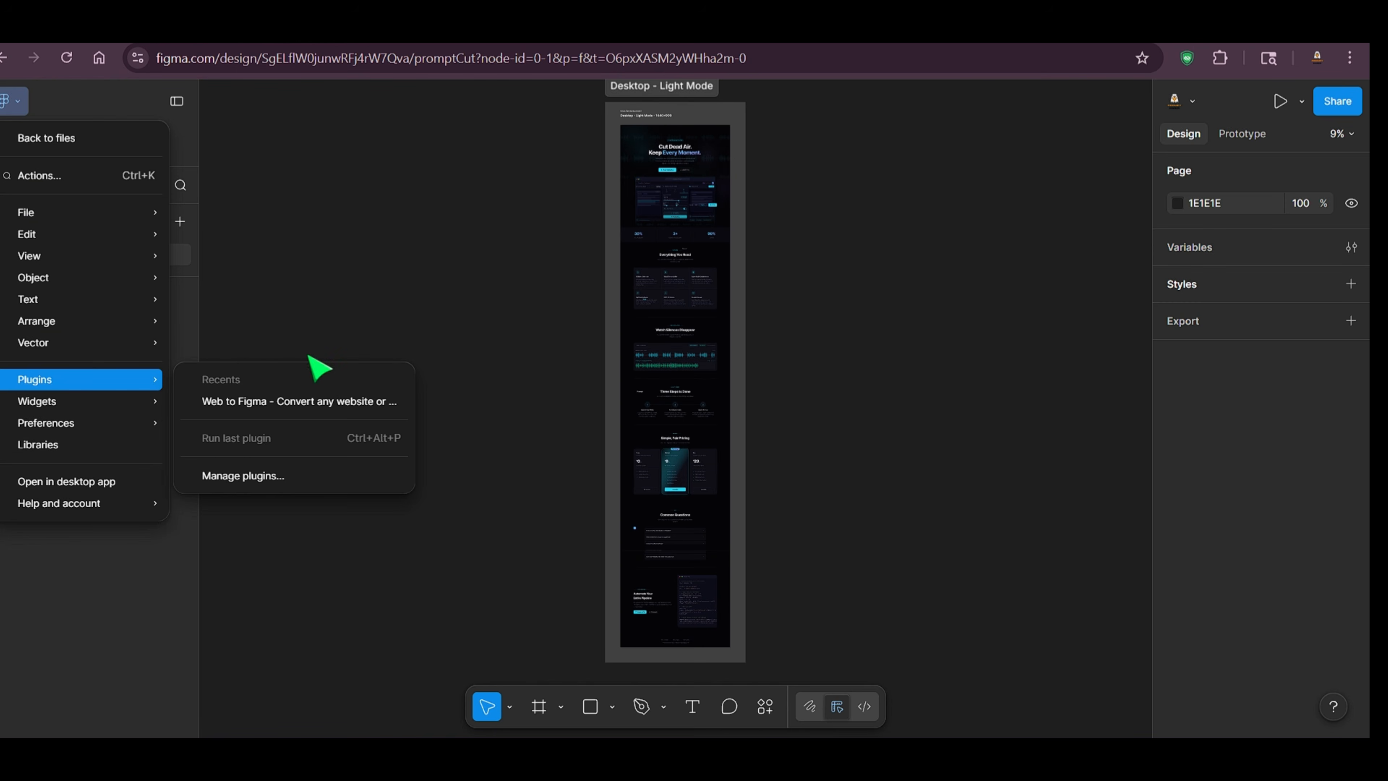
pyautogui.click(321, 405)
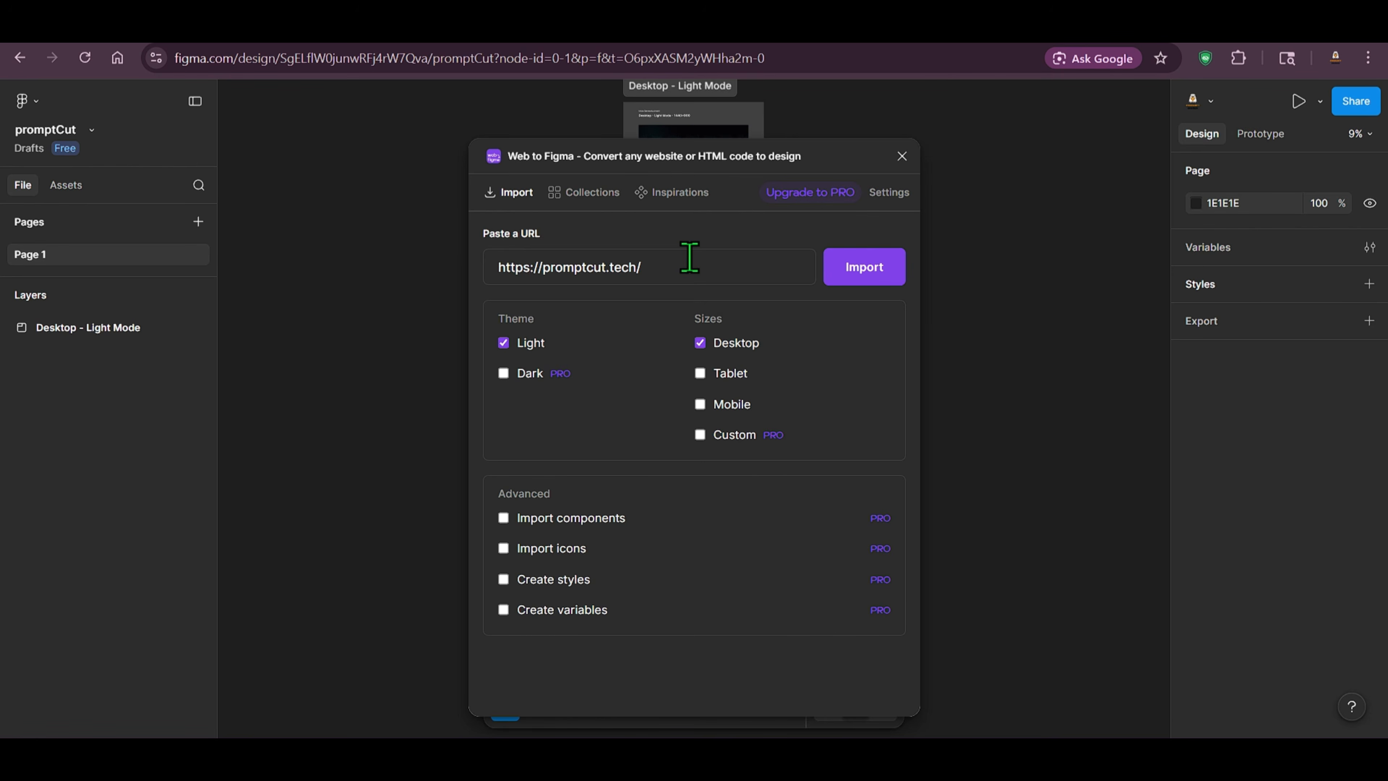
pyautogui.moveTo(670, 257); pyautogui.dragTo(475, 256)
pyautogui.click(326, 50)
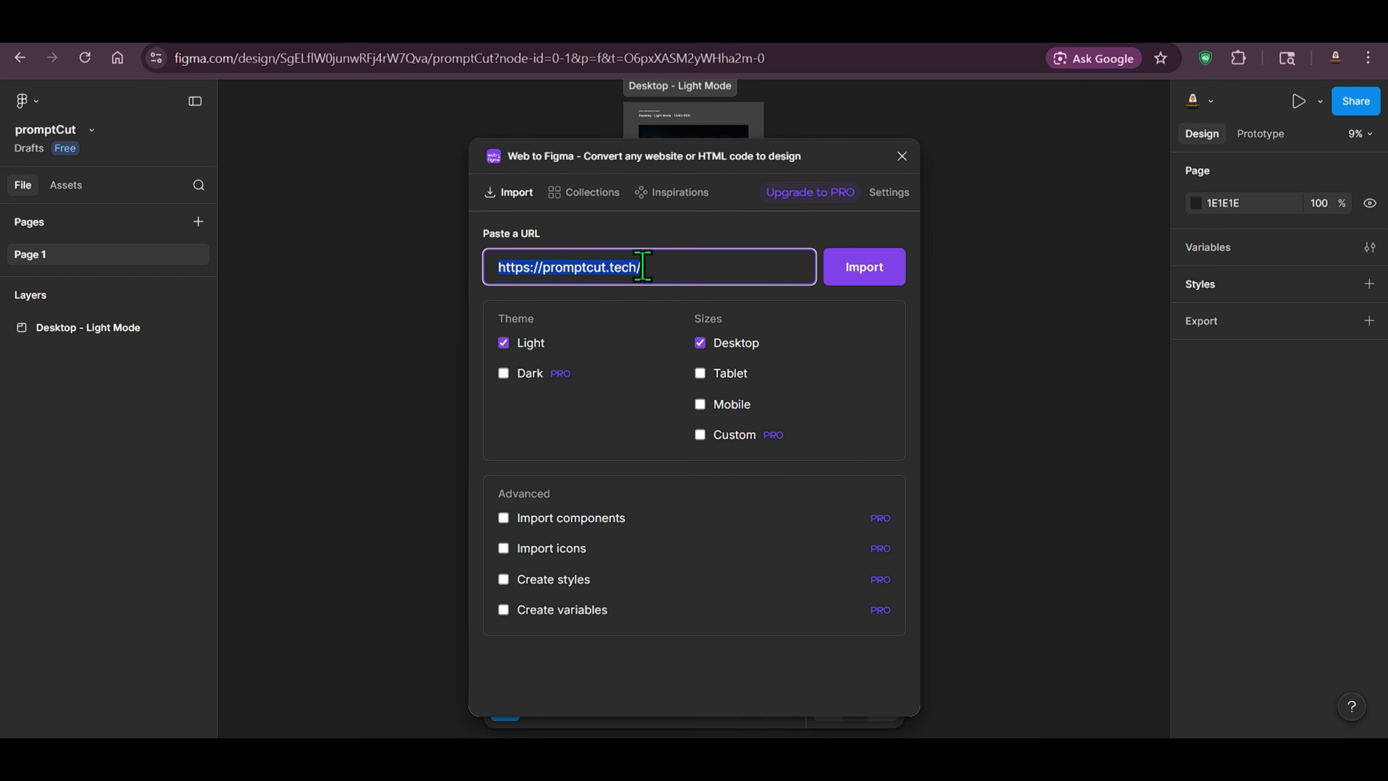
pyautogui.click(670, 267)
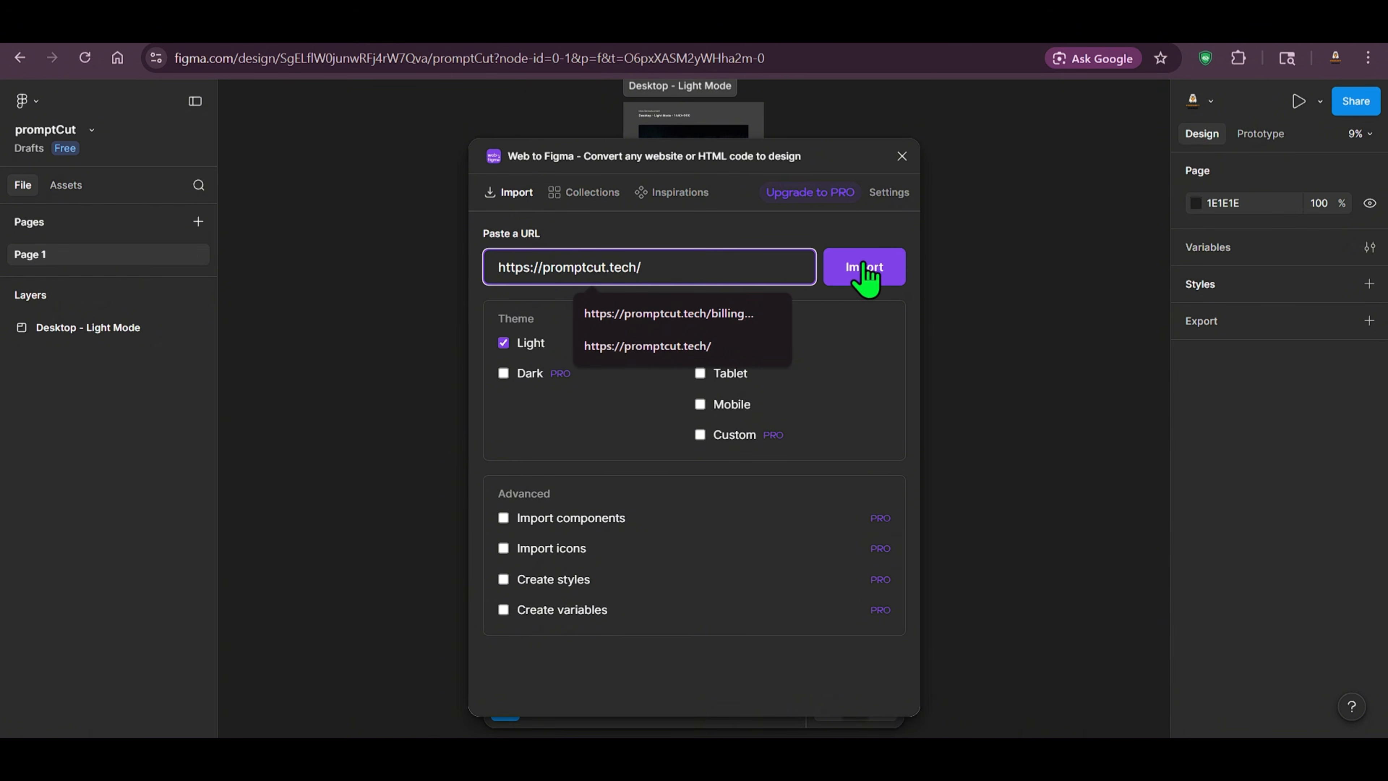
pyautogui.click(901, 156)
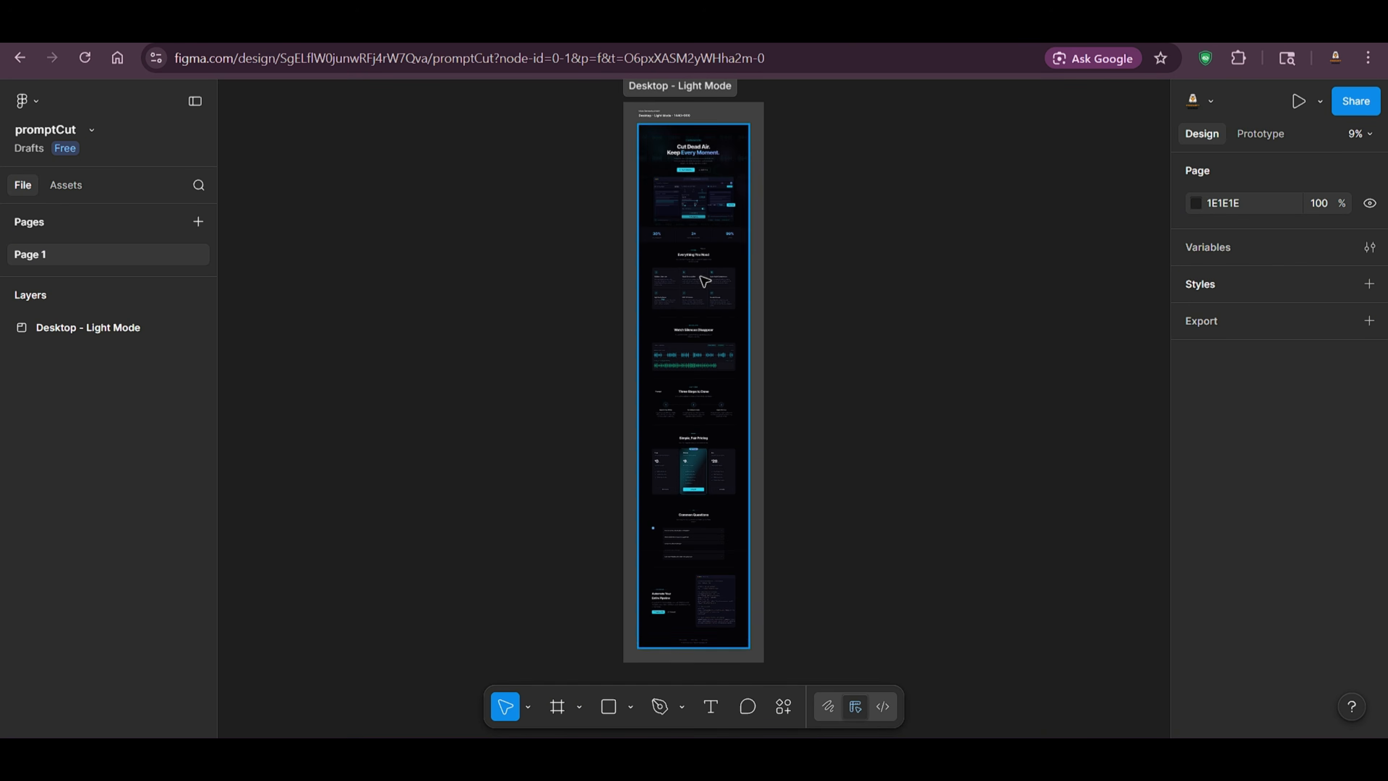
# Step: Start saving a local .fig copy of the promptCut design to the Downloads folder and cancel the save
pyautogui.click(25, 101)
pyautogui.moveTo(113, 213)
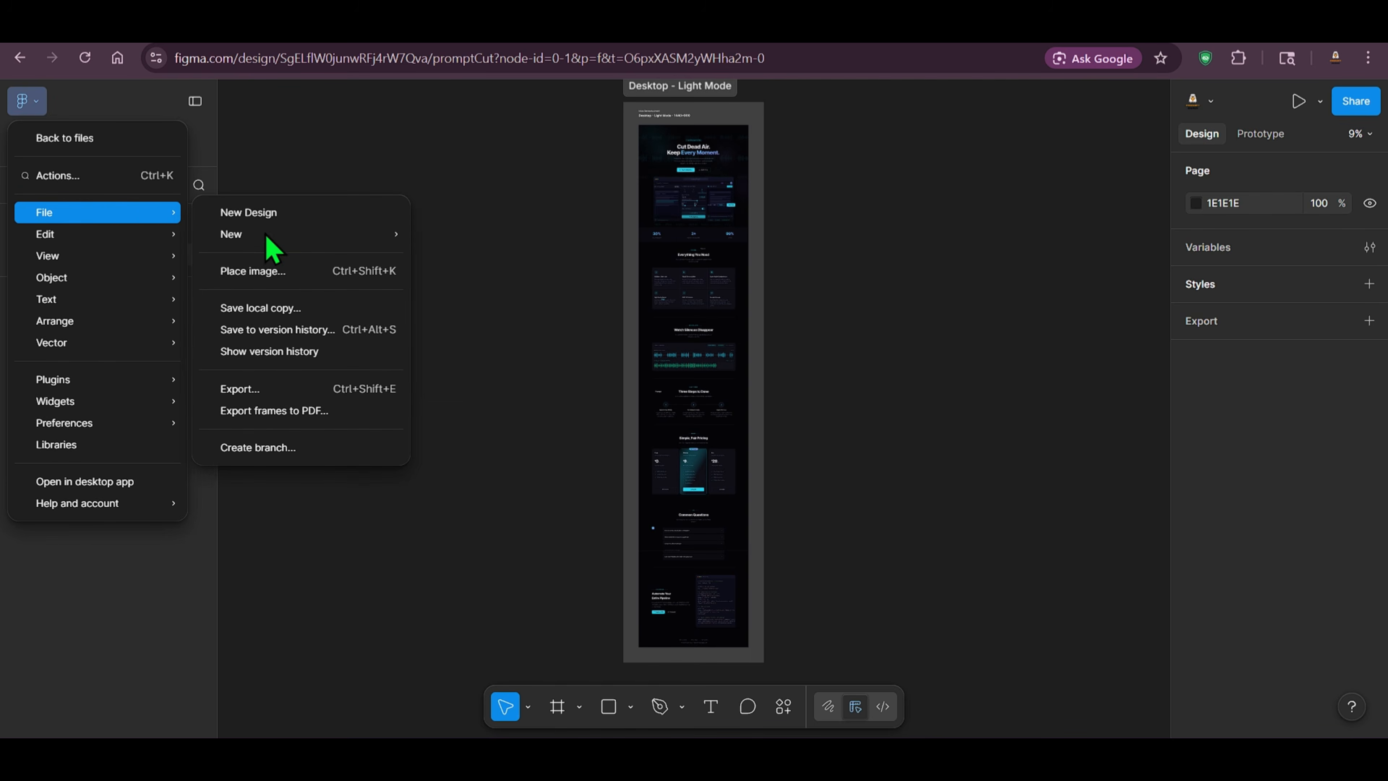
pyautogui.click(287, 309)
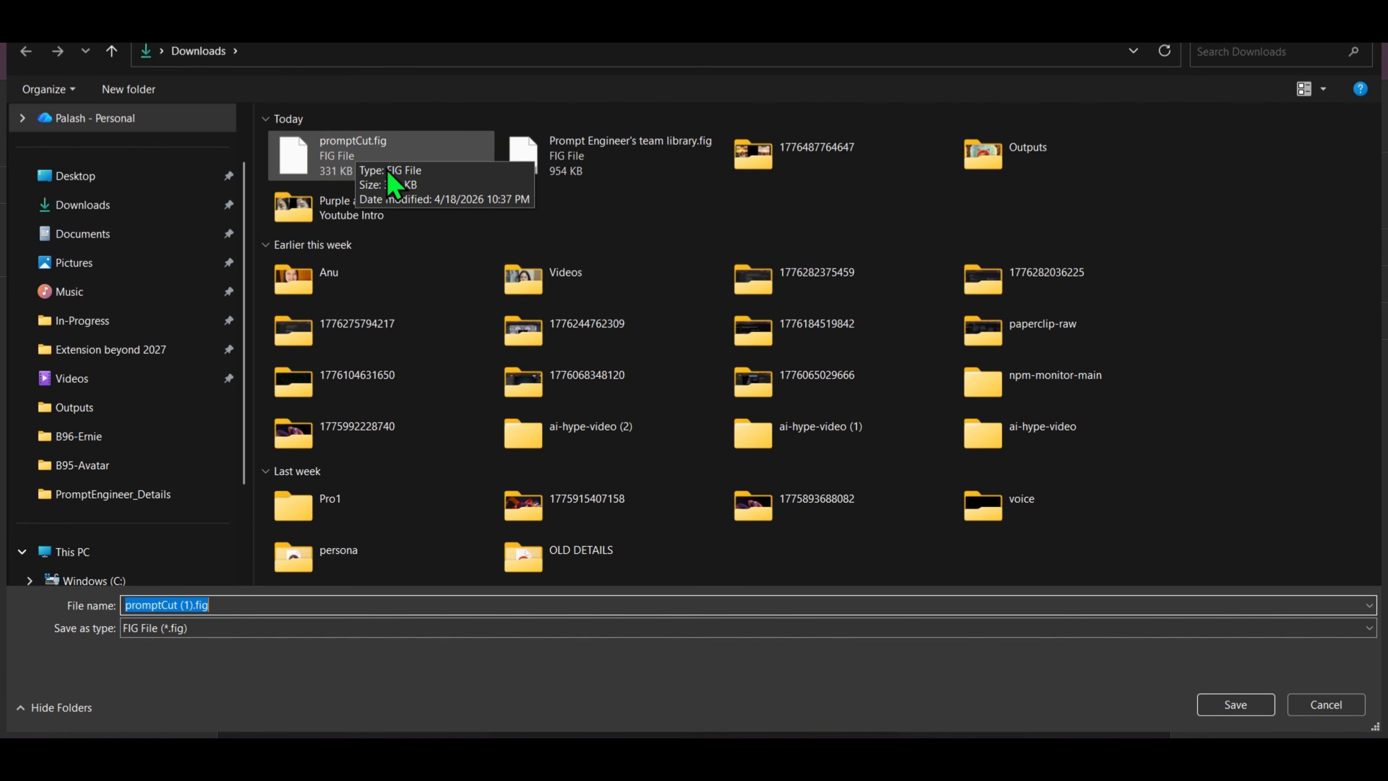
pyautogui.click(1326, 705)
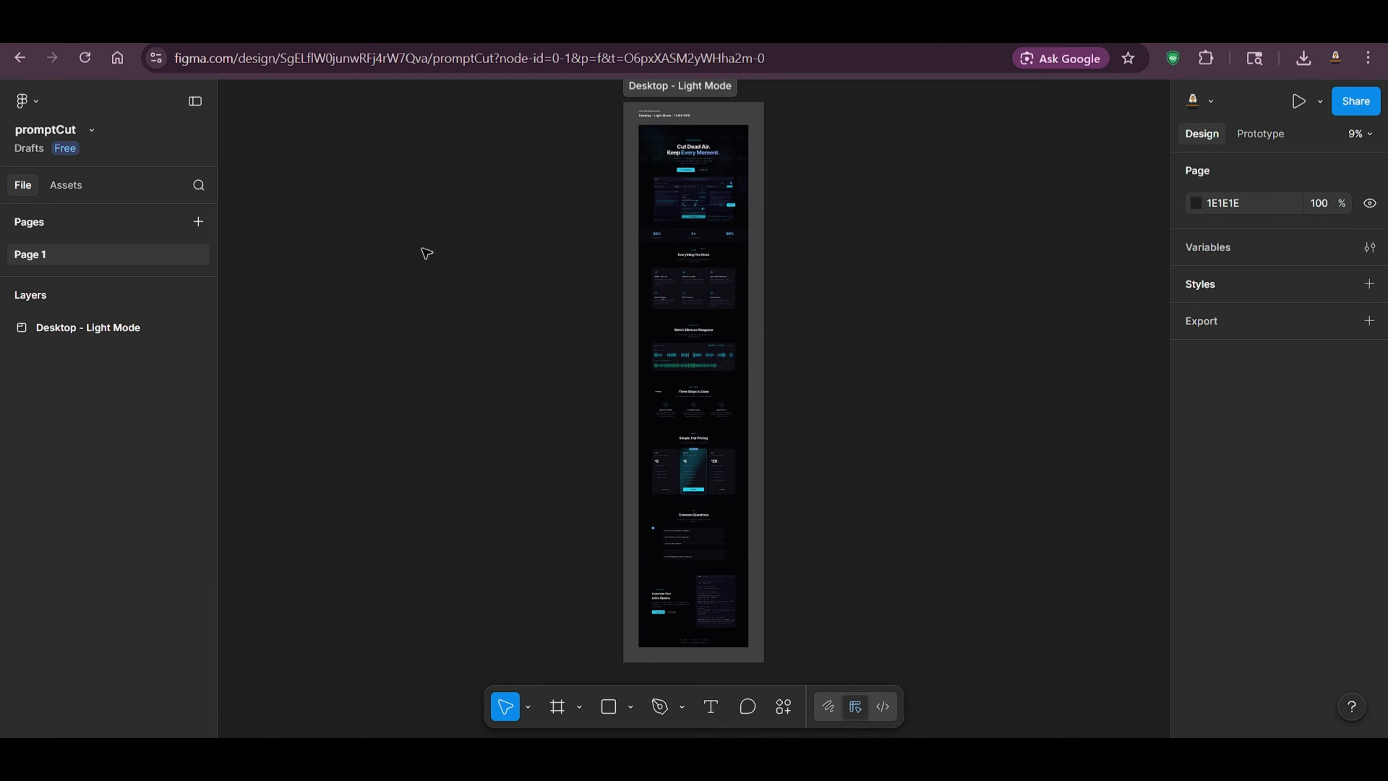
# Step: Return to the Claude Design setup form, close the .fig instructions and add the note "rounded corners"
pyautogui.hotkey('ctrl', 'Tab')
pyautogui.hotkey('ctrl', 'Tab')
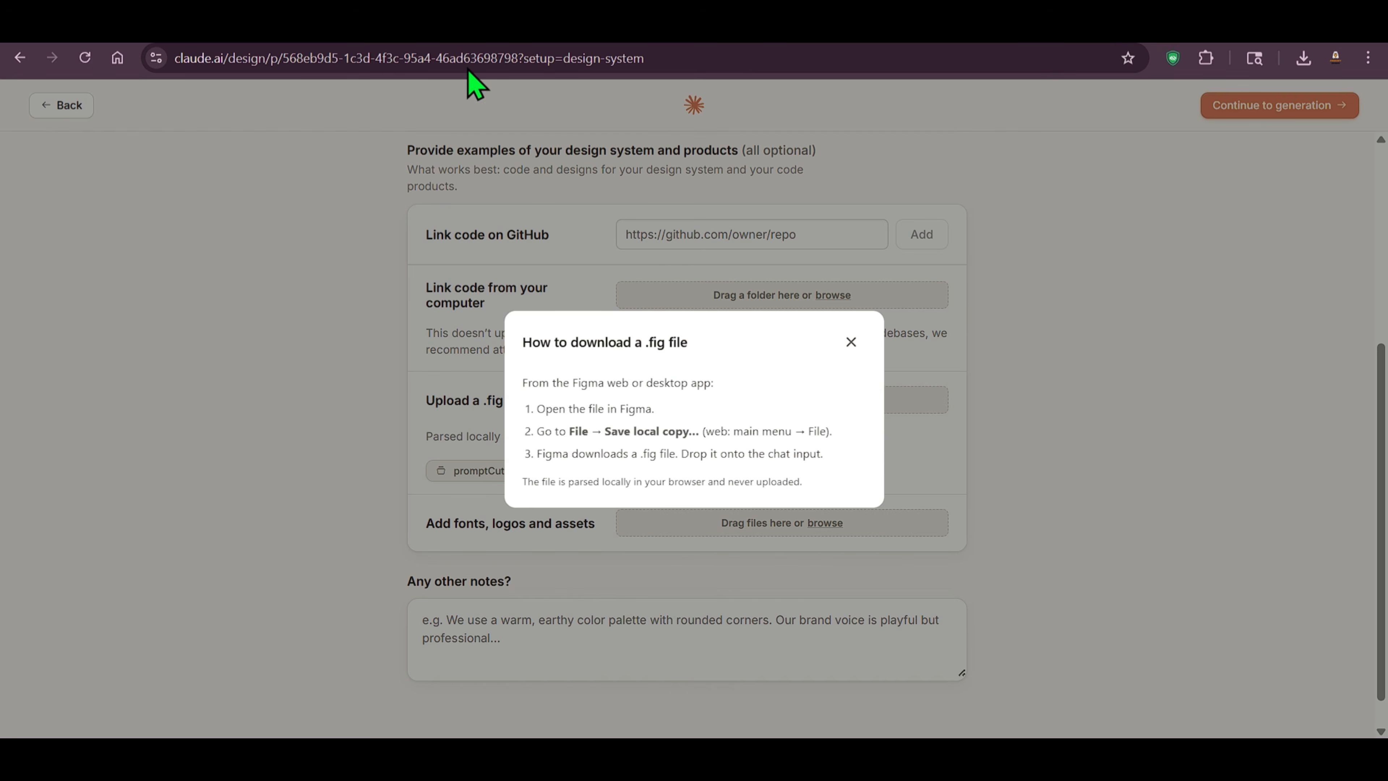
pyautogui.click(851, 343)
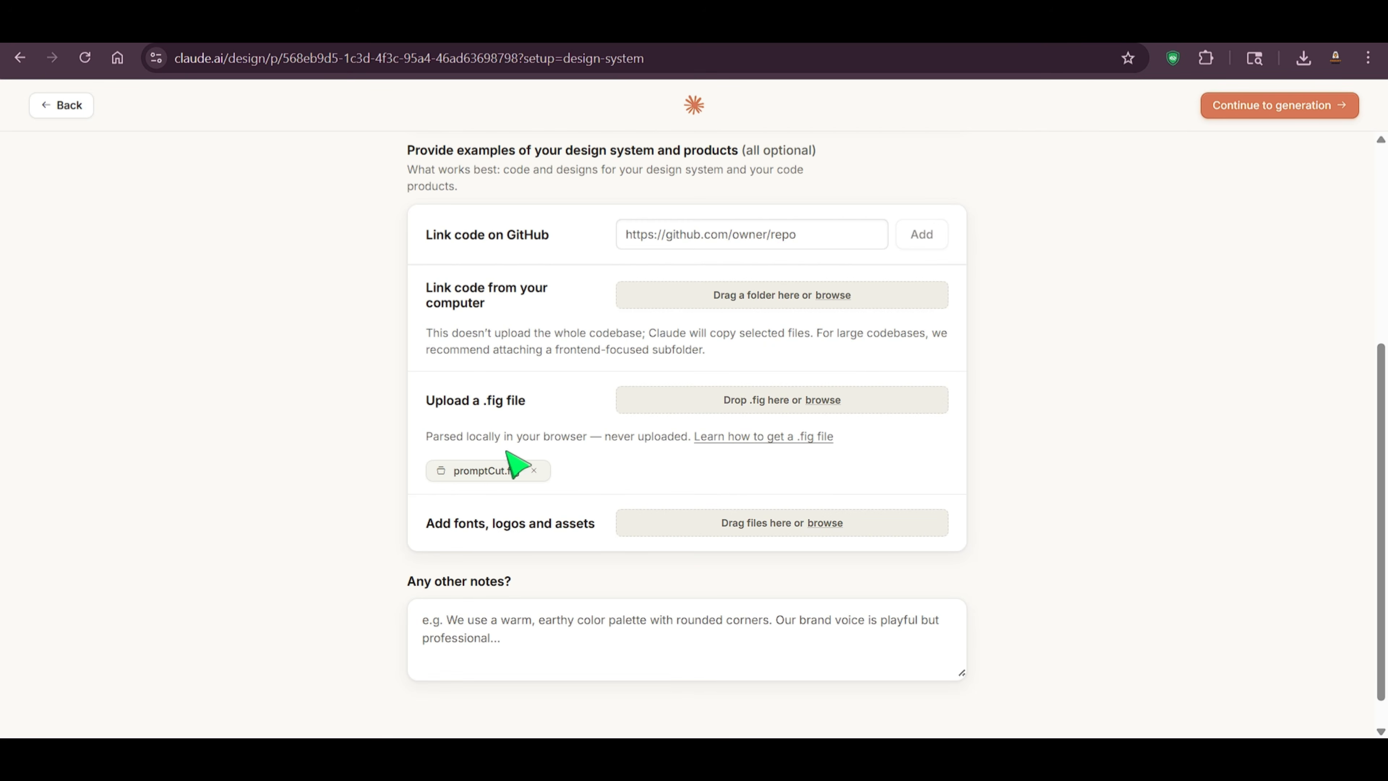
pyautogui.scroll(-1, 1239, 373)
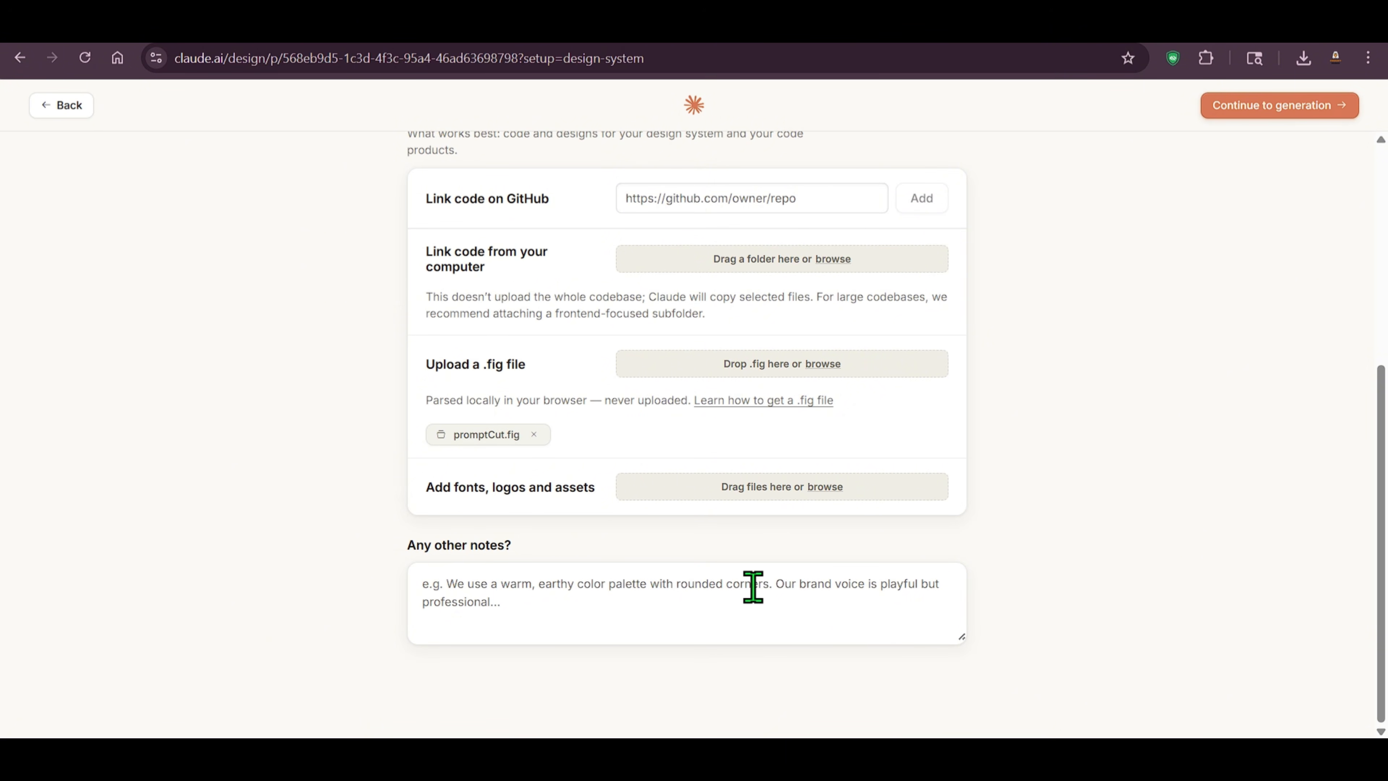
pyautogui.write('rounded corners')
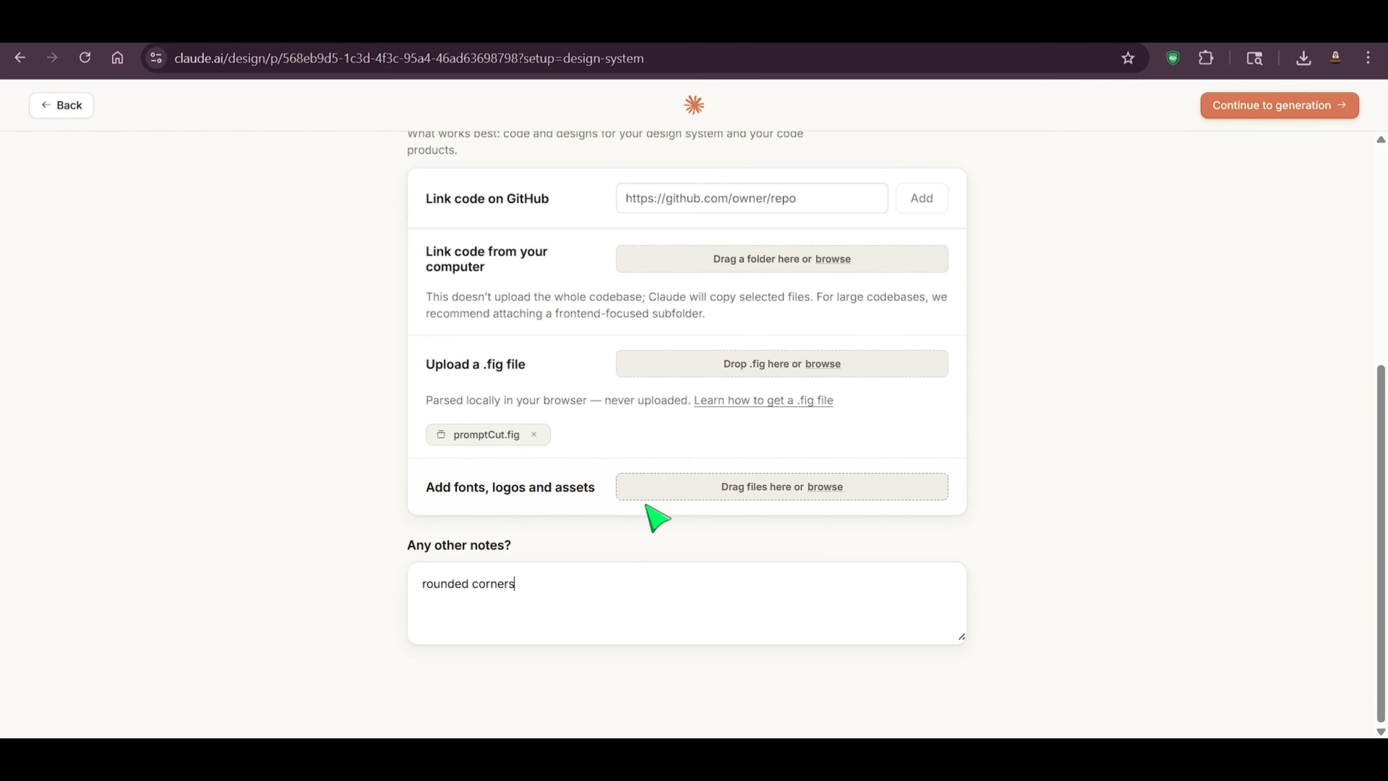
# Step: Switch to GitHub, open the Promptcut_Official repository and copy its HTTPS clone URL
pyautogui.scroll(2, 1148, 462)
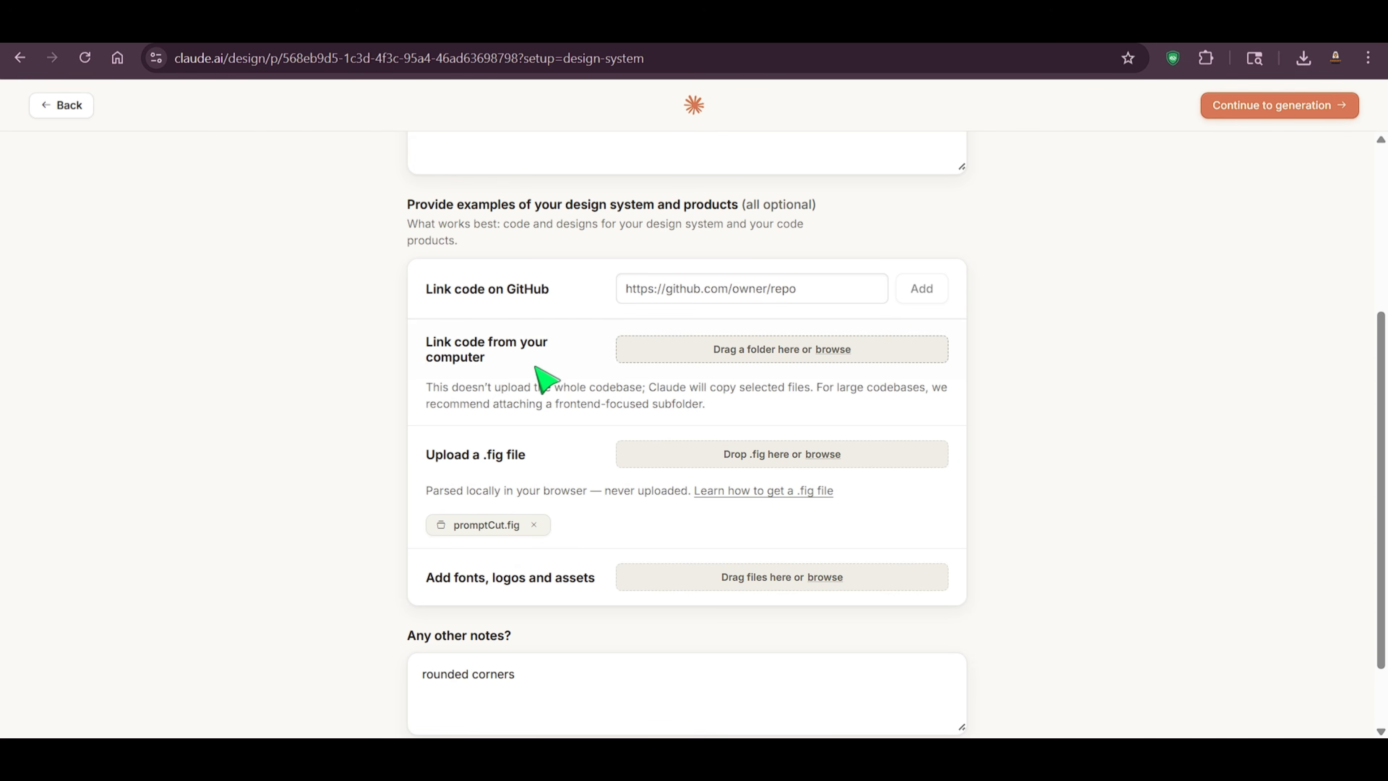
pyautogui.scroll(2, 908, 372)
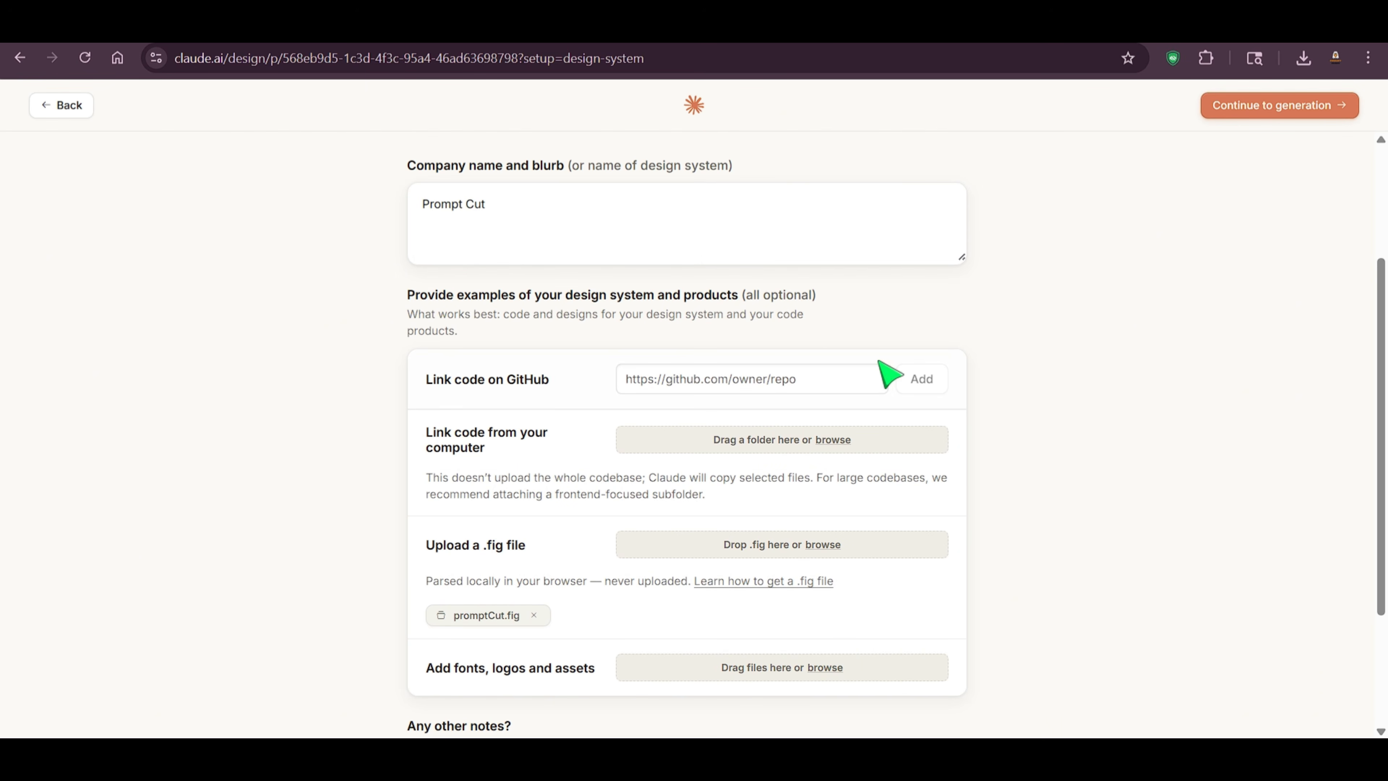
pyautogui.click(812, 380)
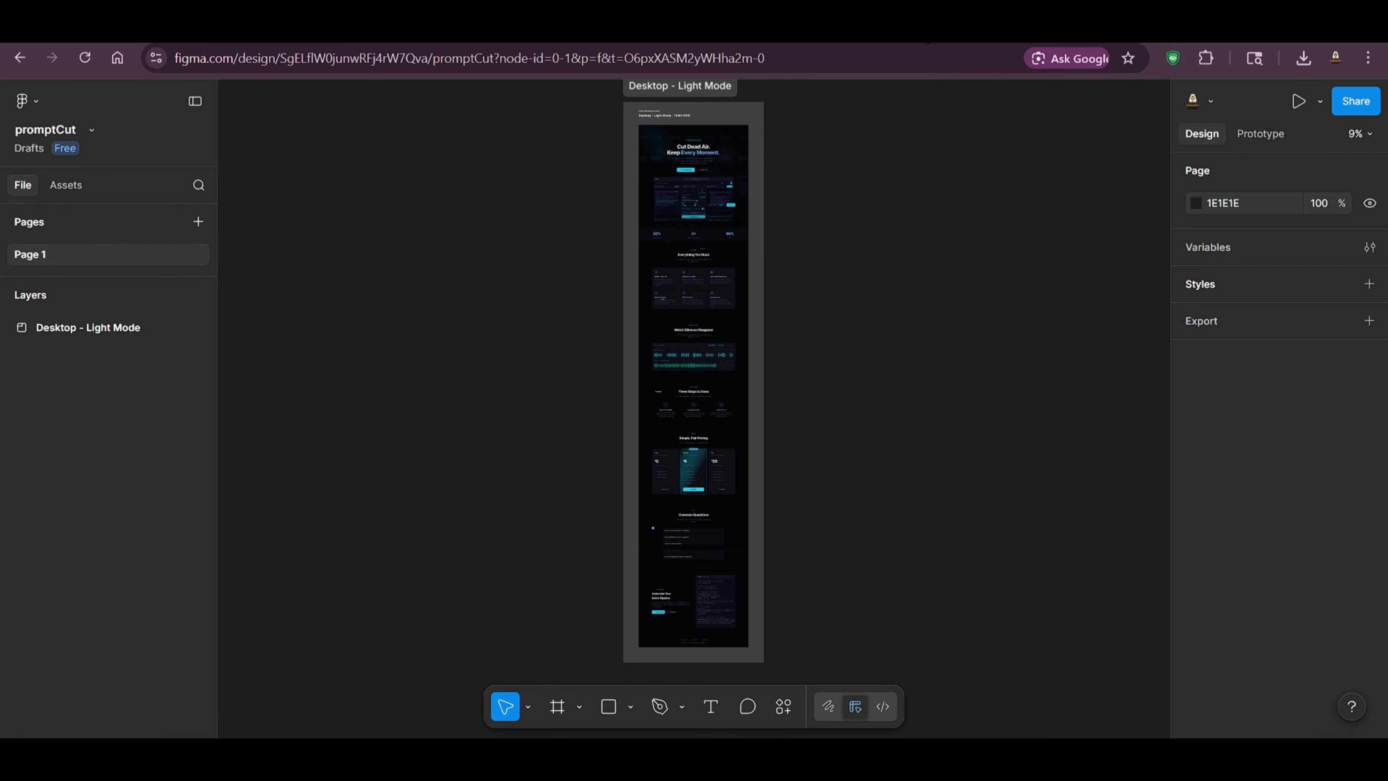
pyautogui.hotkey('ctrl', 't')
pyautogui.write('gith')
pyautogui.press('Return')
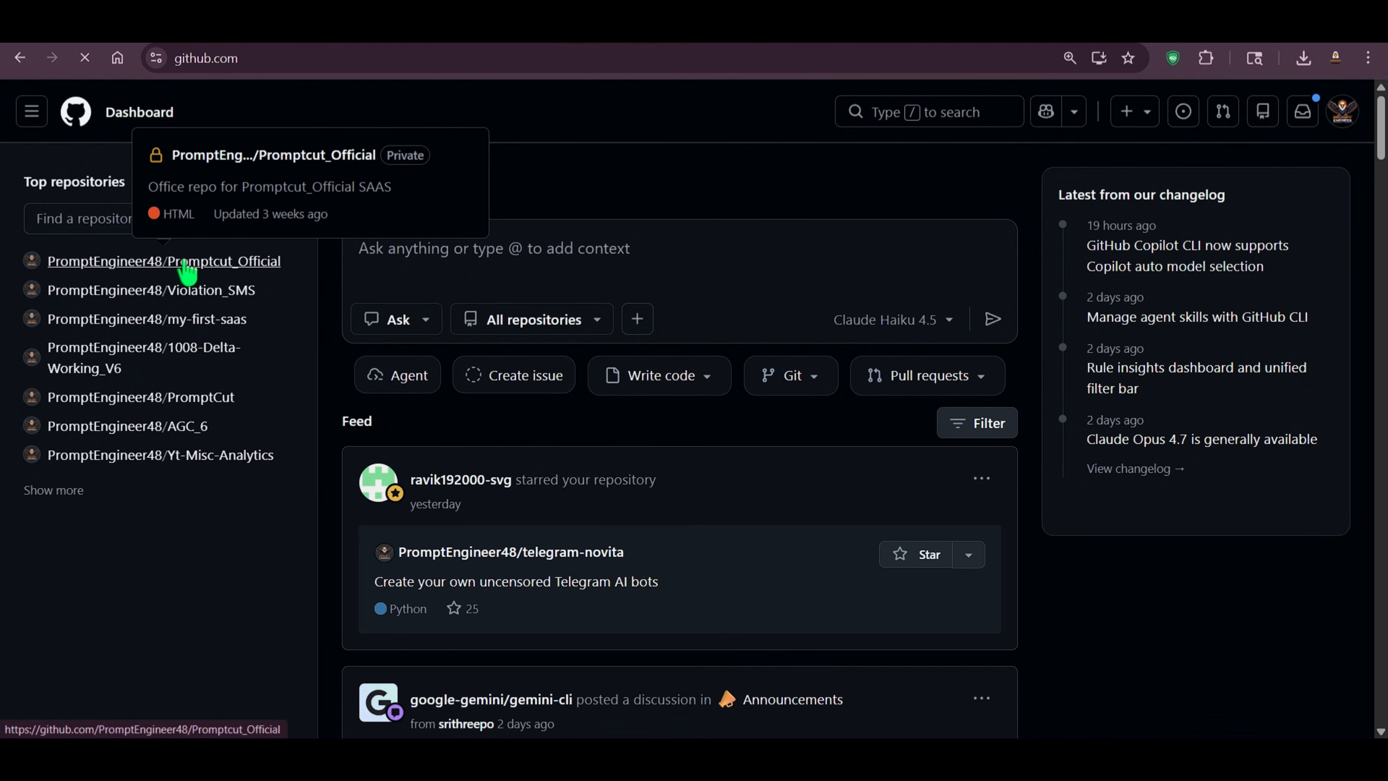
pyautogui.click(190, 262)
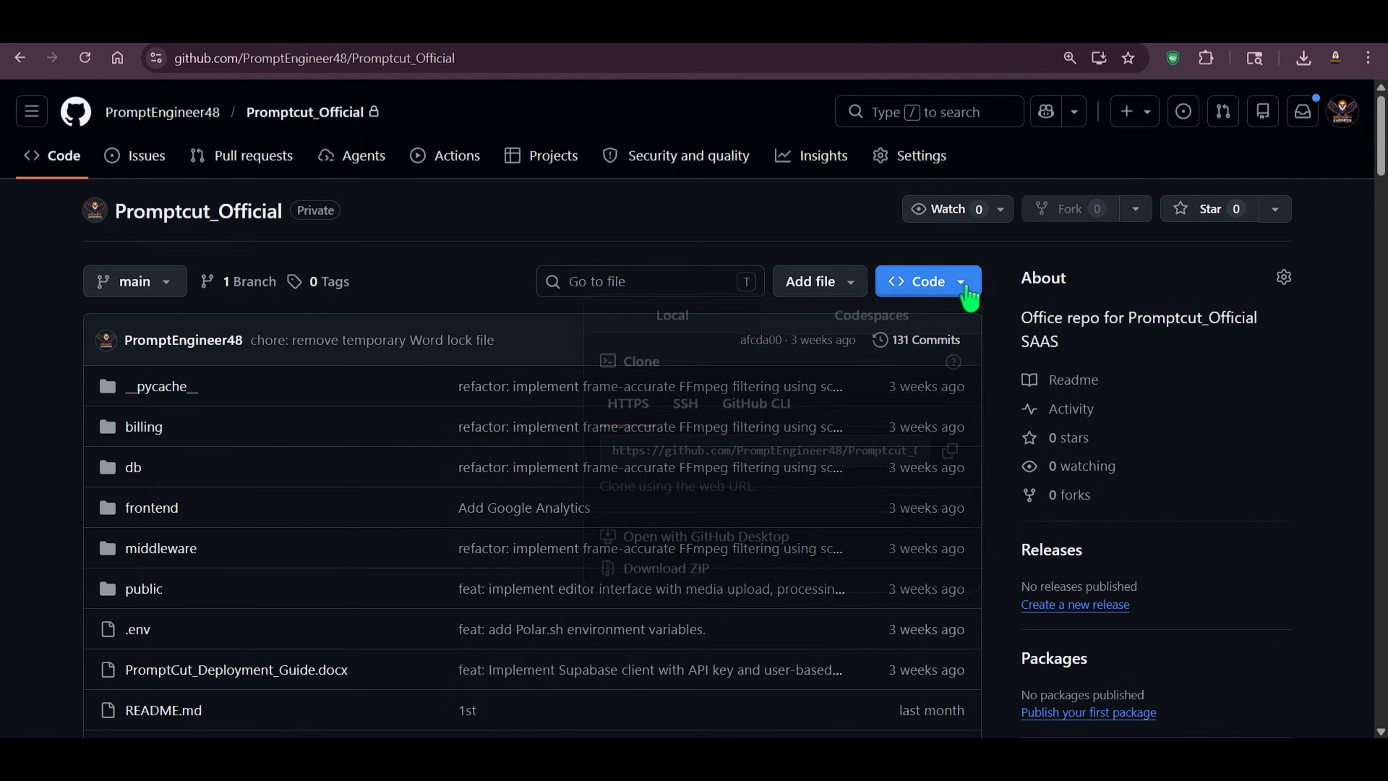
pyautogui.click(967, 281)
pyautogui.click(949, 461)
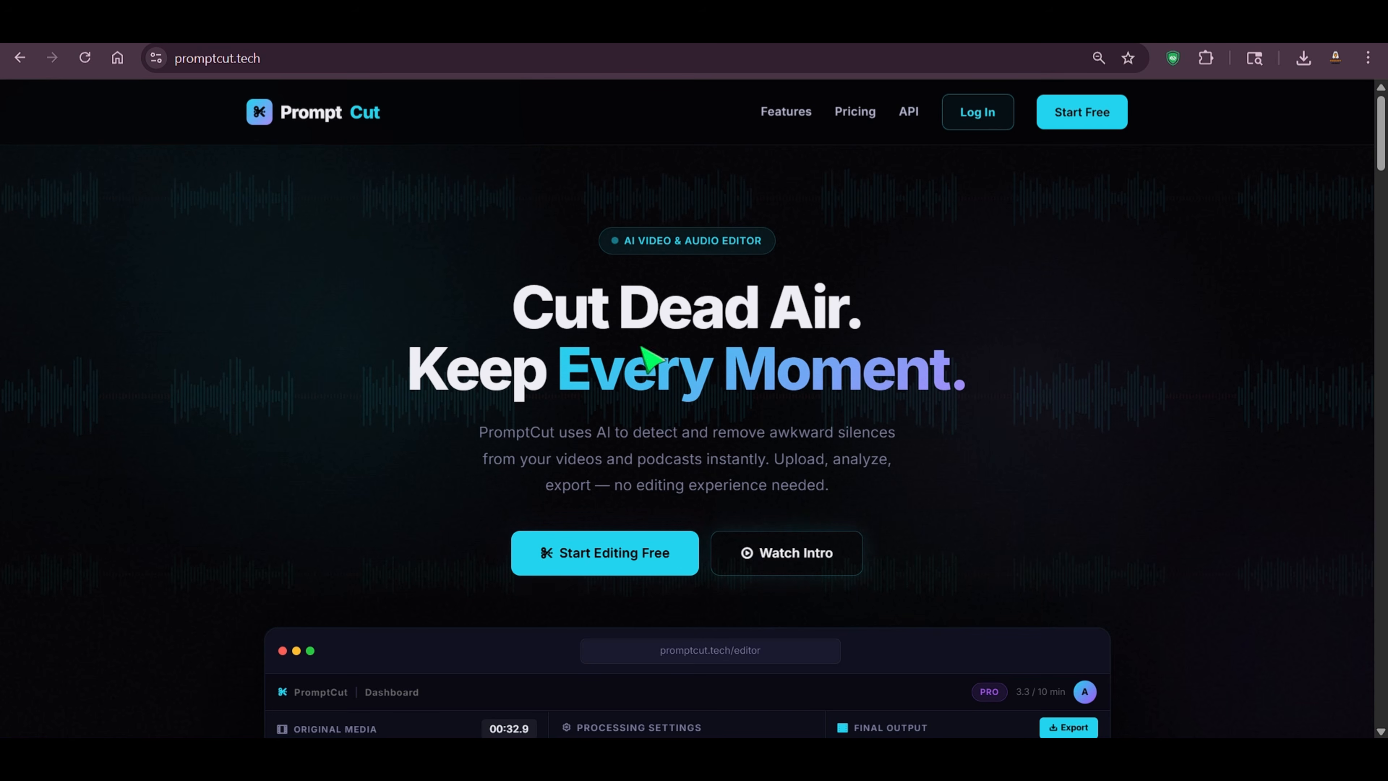
# Step: Return to the Claude Design setup form, review its entries and continue to the generation stage
pyautogui.click(455, 43)
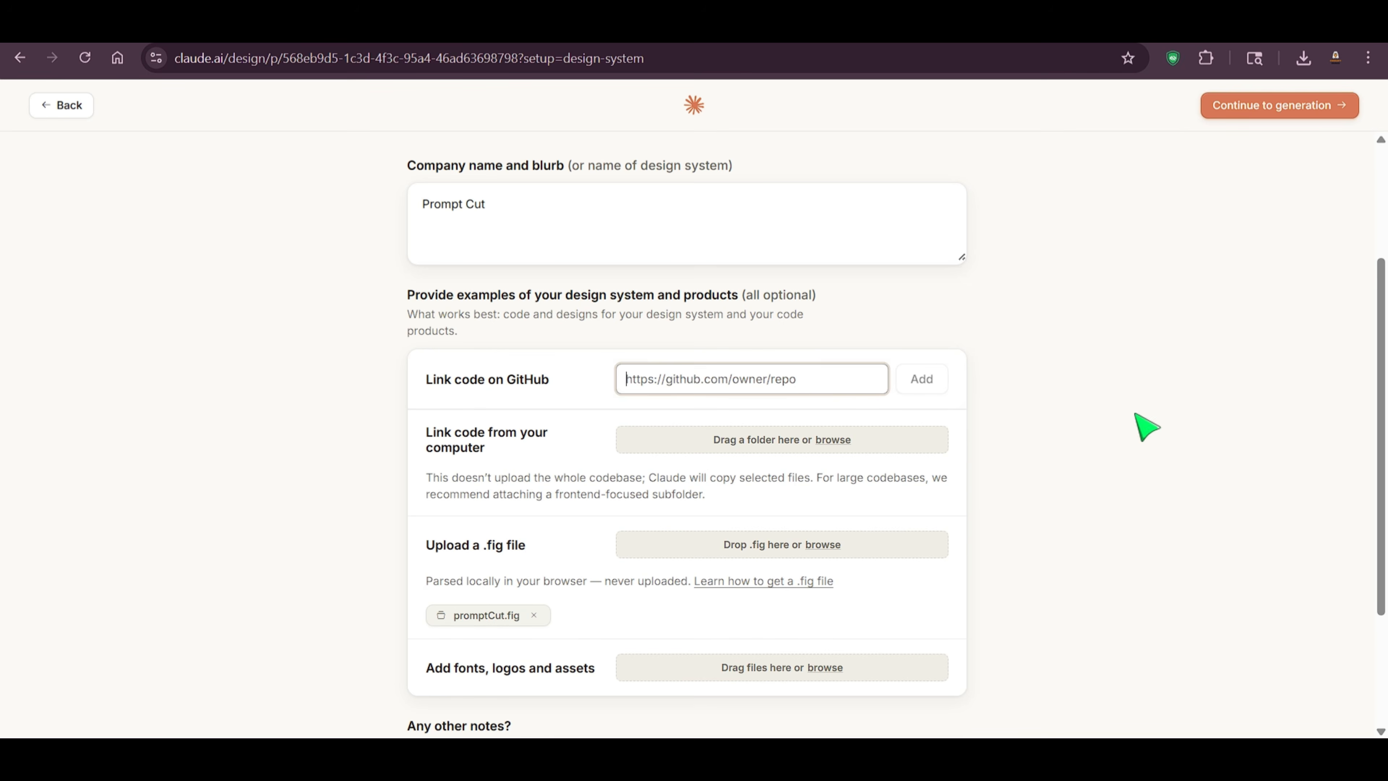
pyautogui.scroll(-3, 1217, 409)
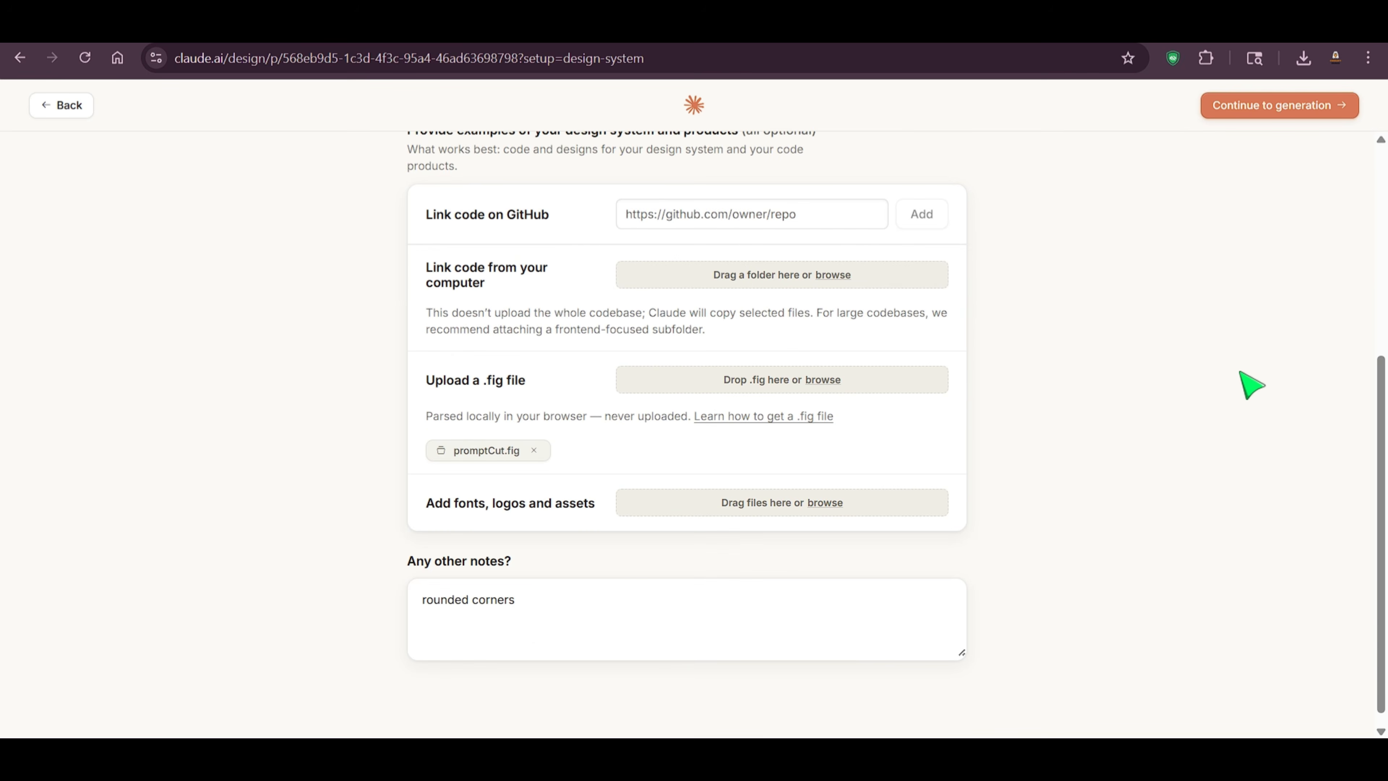
pyautogui.scroll(6, 1251, 385)
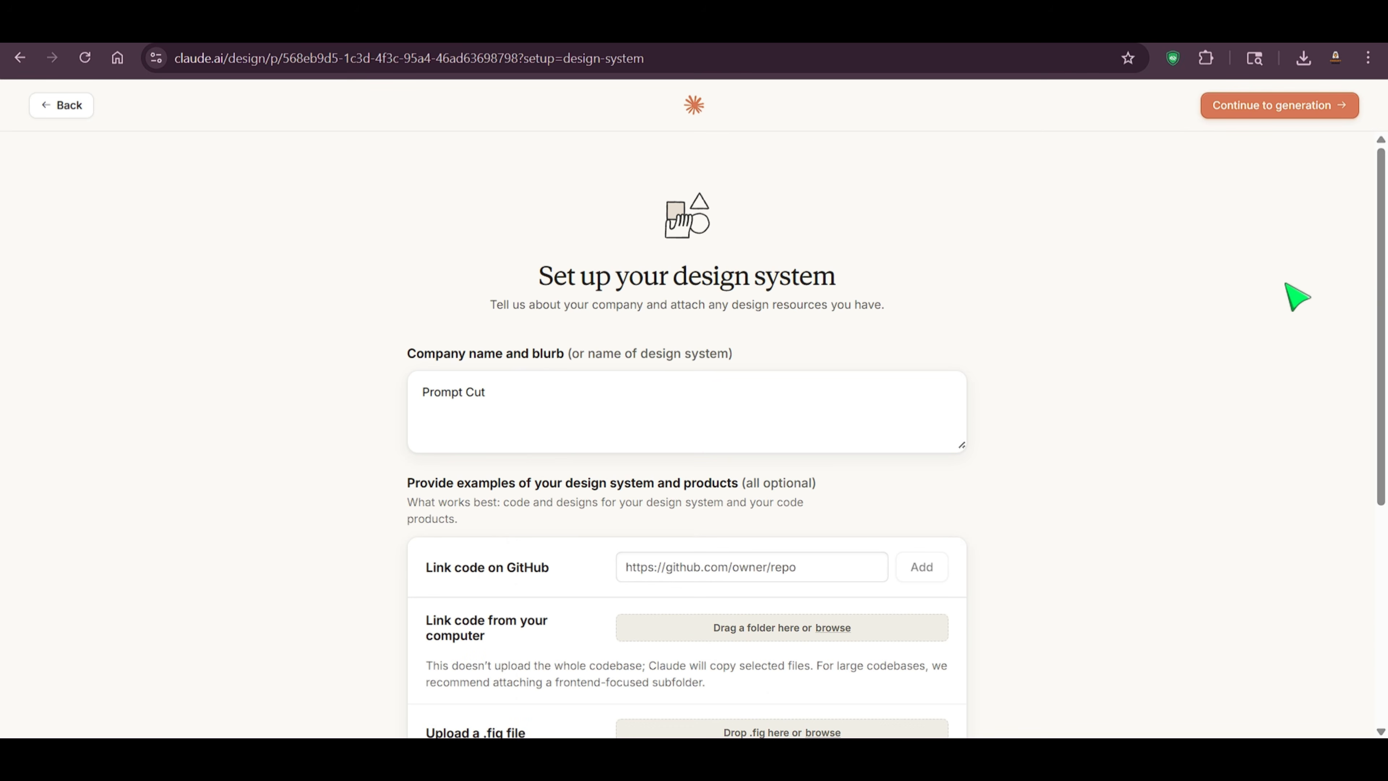
pyautogui.click(1279, 107)
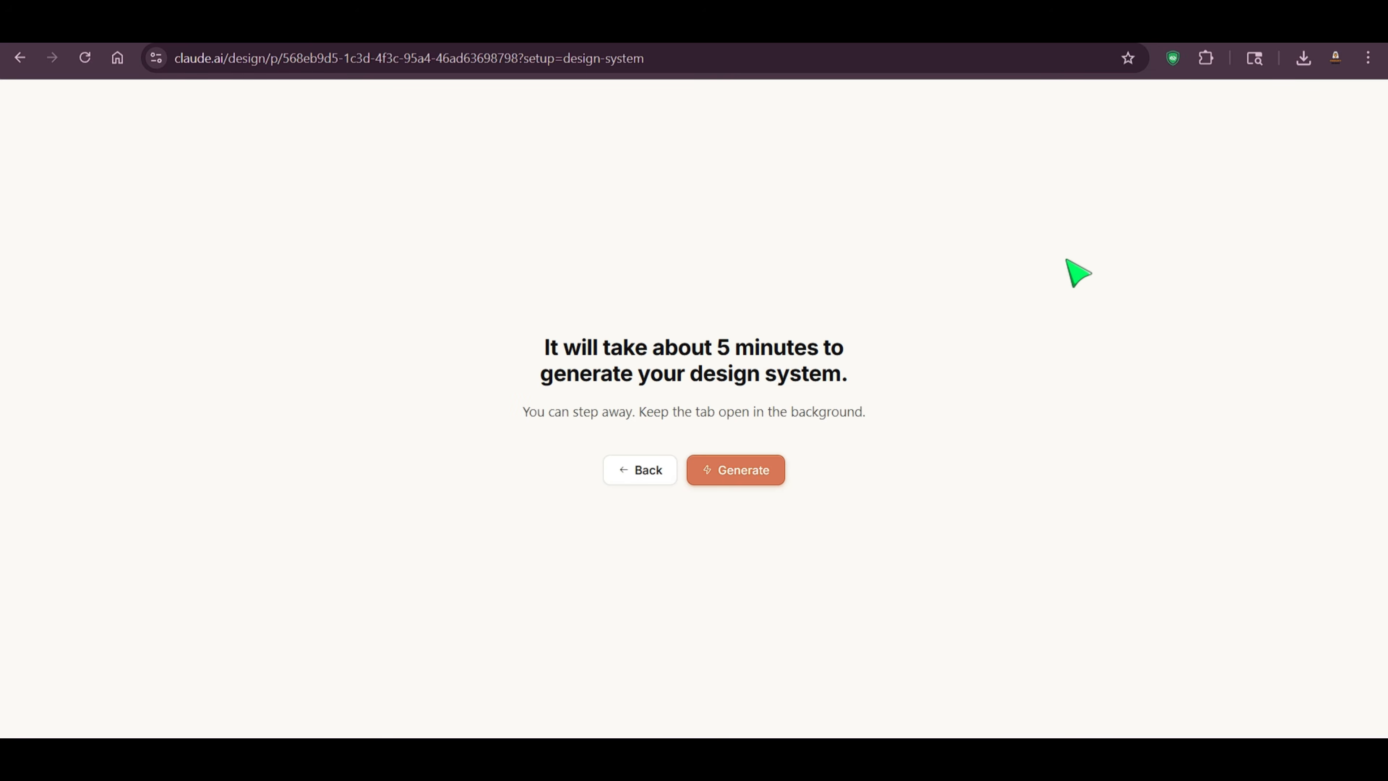
# Step: Start generating the design system, widen the chat area and review the task checklist
pyautogui.click(744, 465)
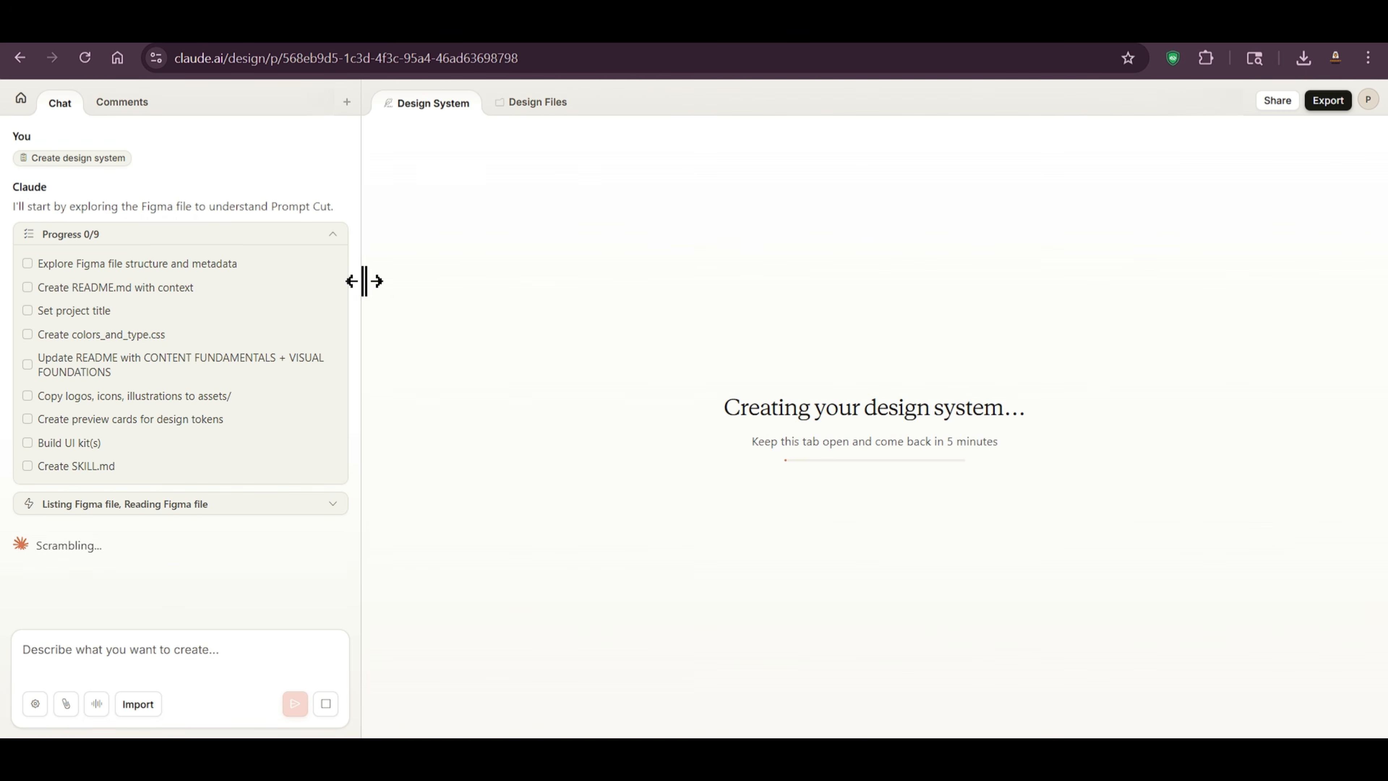
pyautogui.moveTo(364, 281); pyautogui.dragTo(652, 314)
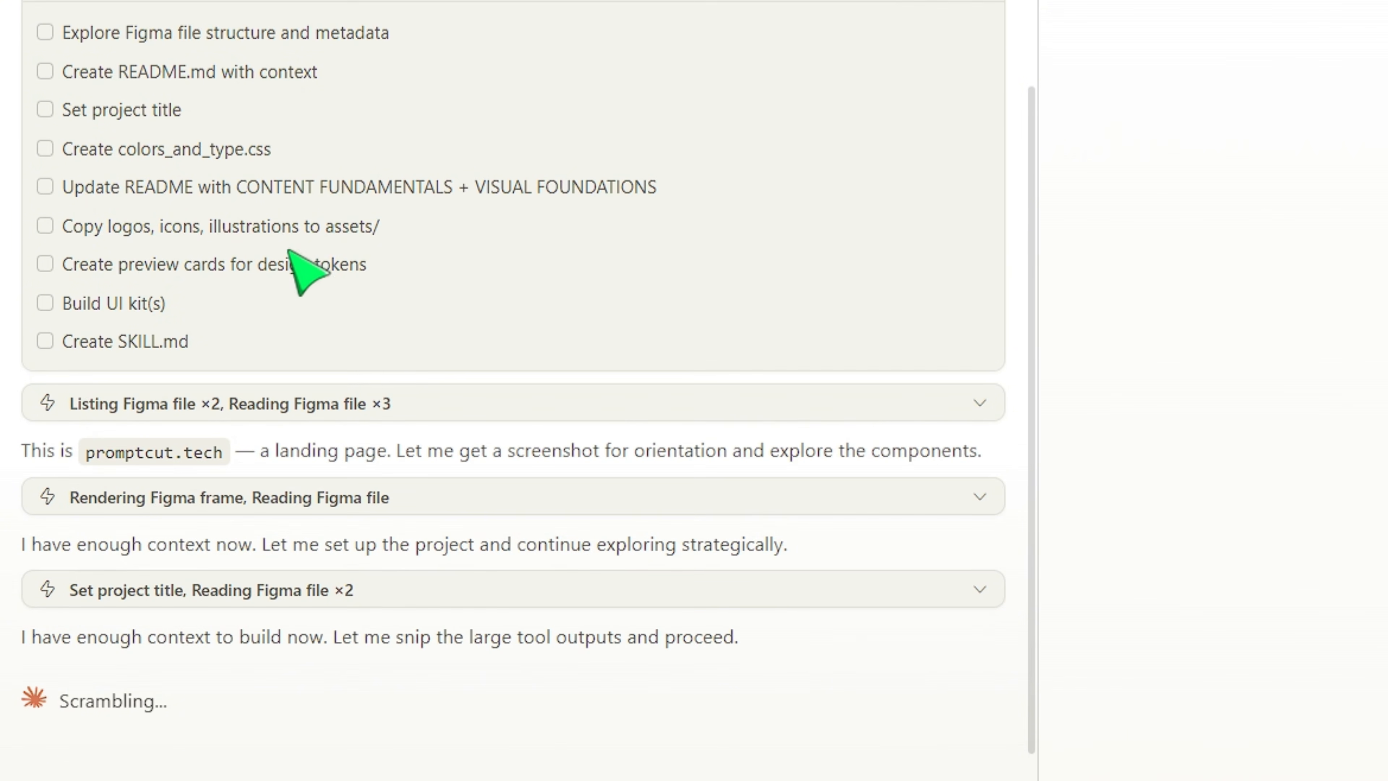
pyautogui.scroll(2, 518, 329)
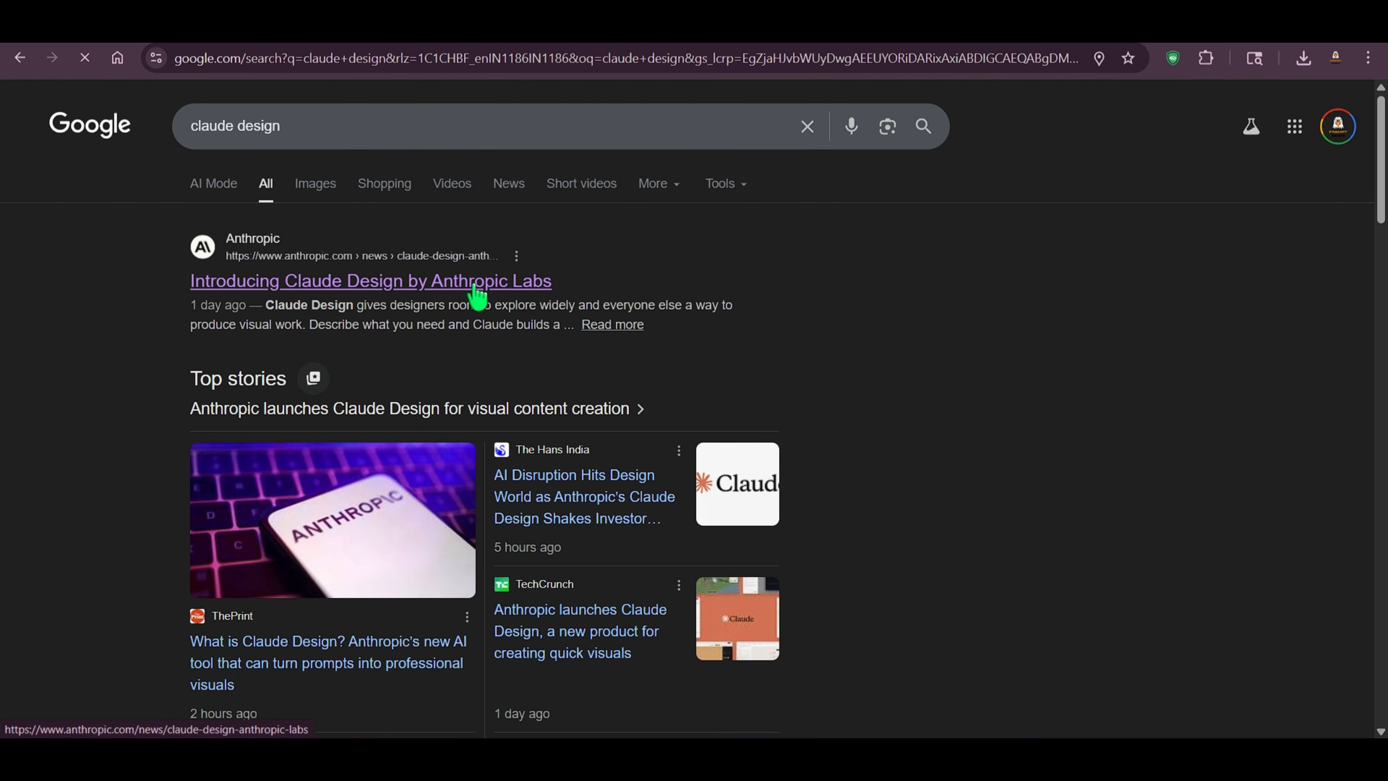
# Step: Open the "Introducing Claude Design by Anthropic Labs" article from the Google results and read its launch paragraph
pyautogui.click(517, 284)
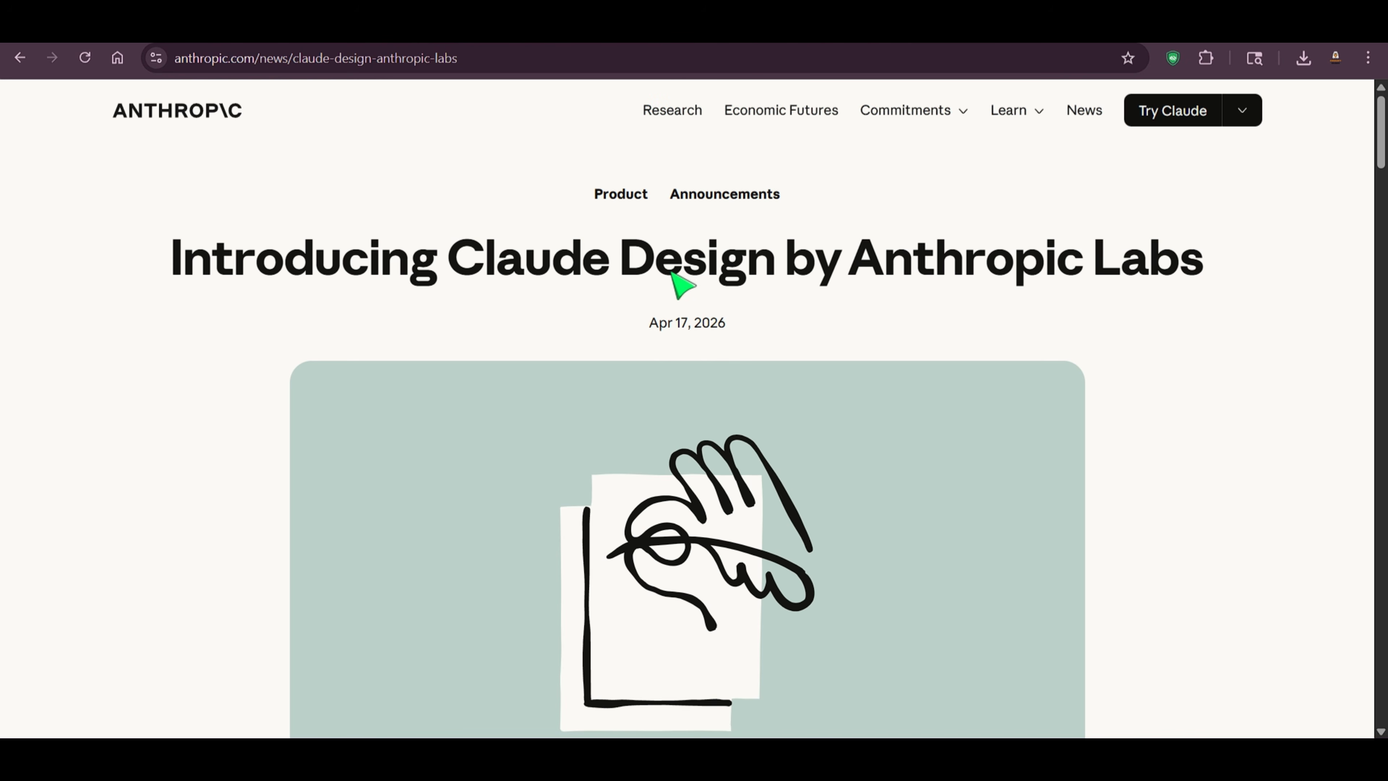
pyautogui.moveTo(473, 268); pyautogui.dragTo(1229, 265)
pyautogui.scroll(-8, 1233, 275)
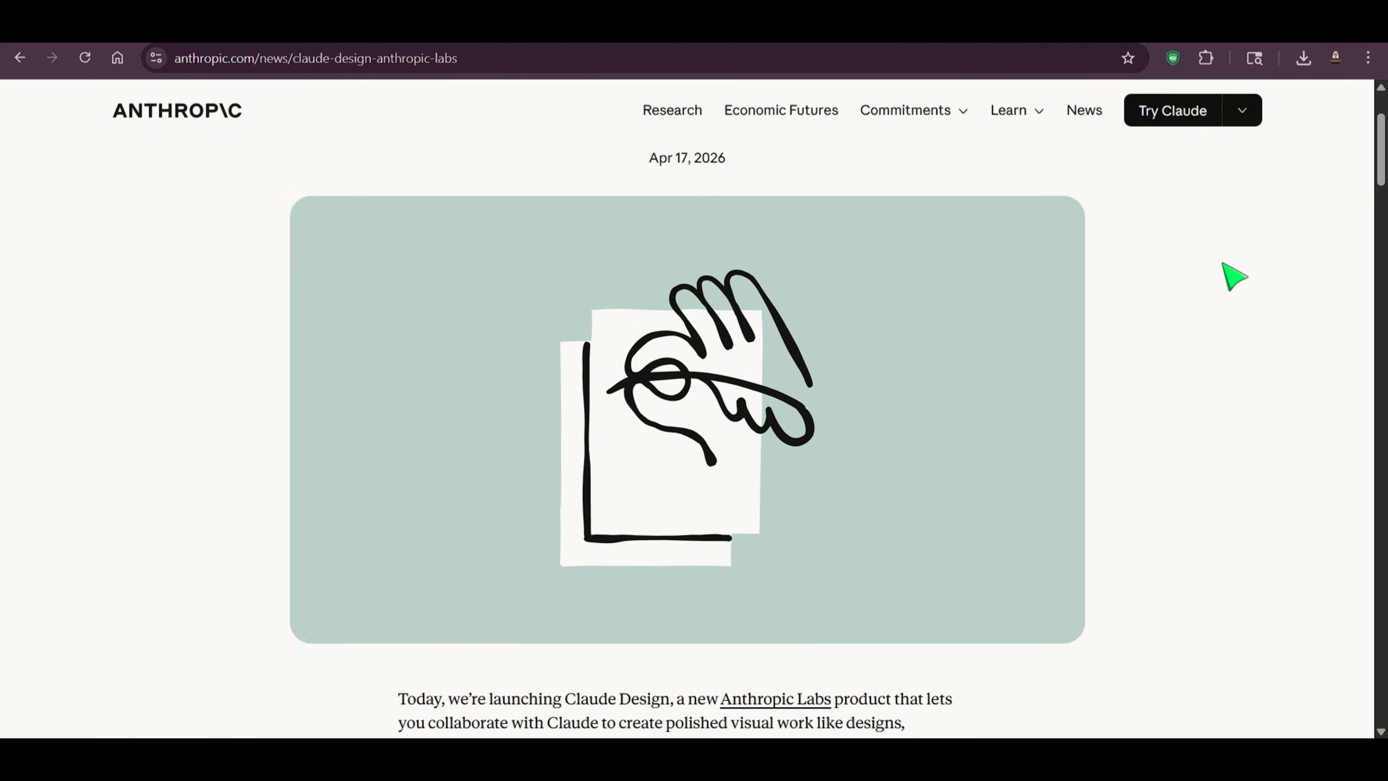
pyautogui.moveTo(417, 320); pyautogui.dragTo(622, 319)
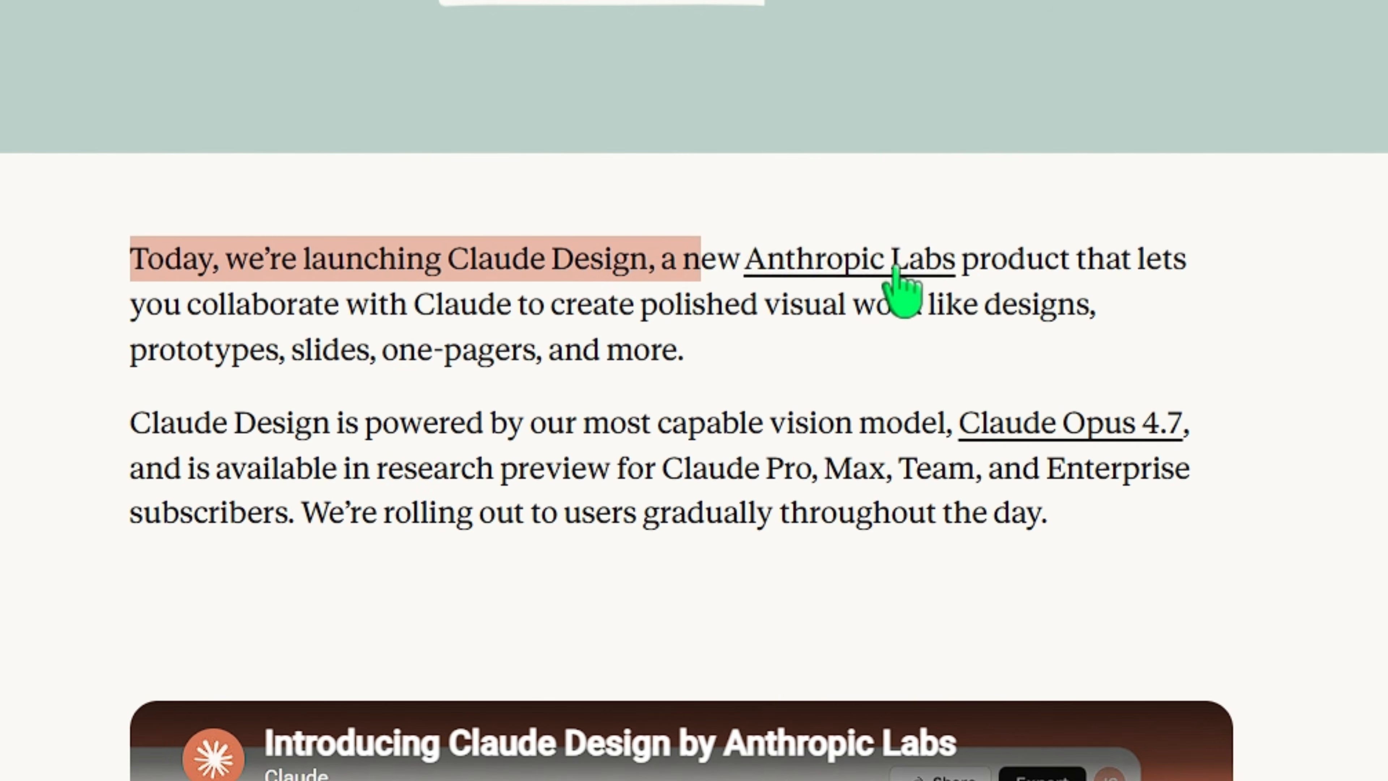
pyautogui.moveTo(878, 321); pyautogui.dragTo(940, 318)
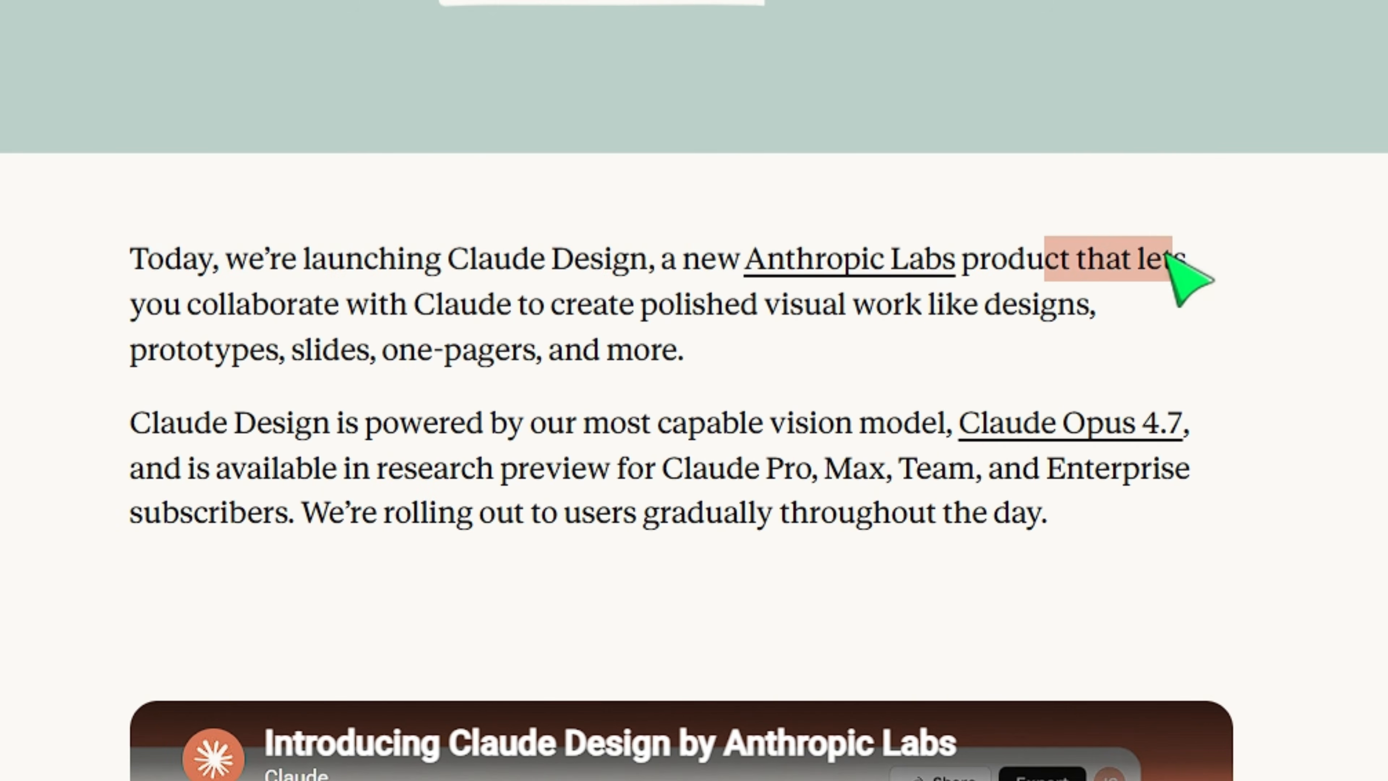
pyautogui.moveTo(146, 304); pyautogui.dragTo(213, 352)
pyautogui.click(432, 328)
# Step: Read the article's paragraph on the vision model behind Claude Design and the plans that include it
pyautogui.moveTo(322, 367); pyautogui.dragTo(720, 371)
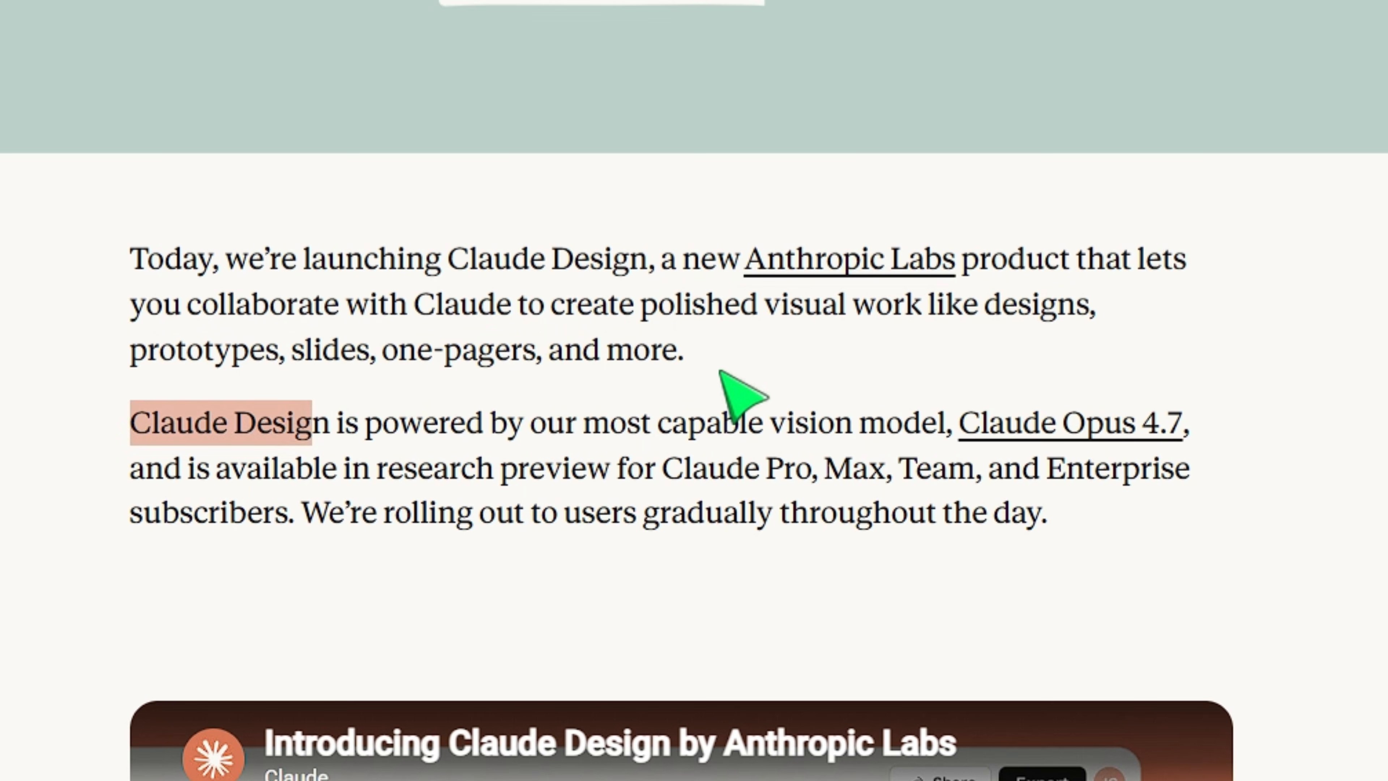
pyautogui.click(732, 376)
pyautogui.moveTo(486, 437); pyautogui.dragTo(939, 429)
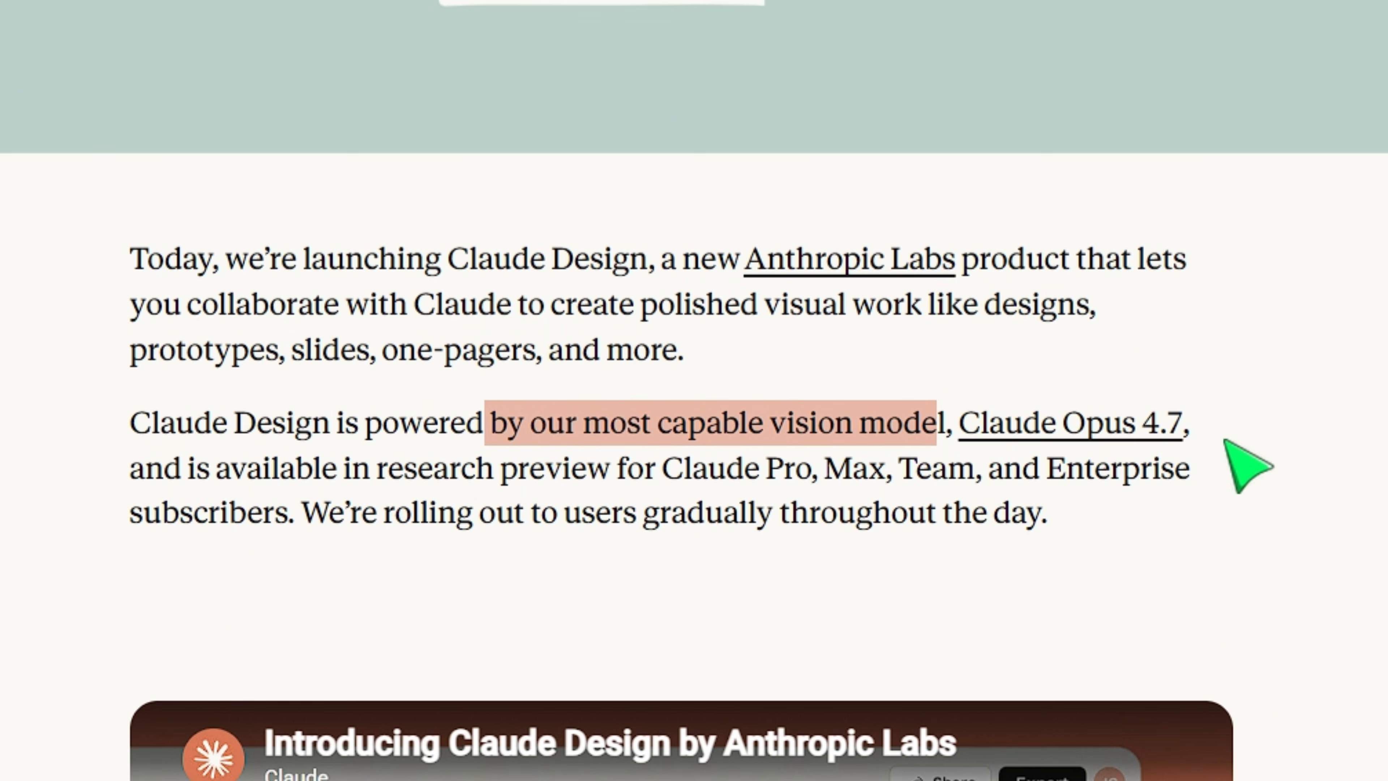
pyautogui.scroll(-3, 1228, 431)
pyautogui.moveTo(147, 306); pyautogui.dragTo(966, 269)
# Step: Go to the list of team uses under "Design with Claude" and read the "Realistic prototypes" entry
pyautogui.scroll(-15, 985, 356)
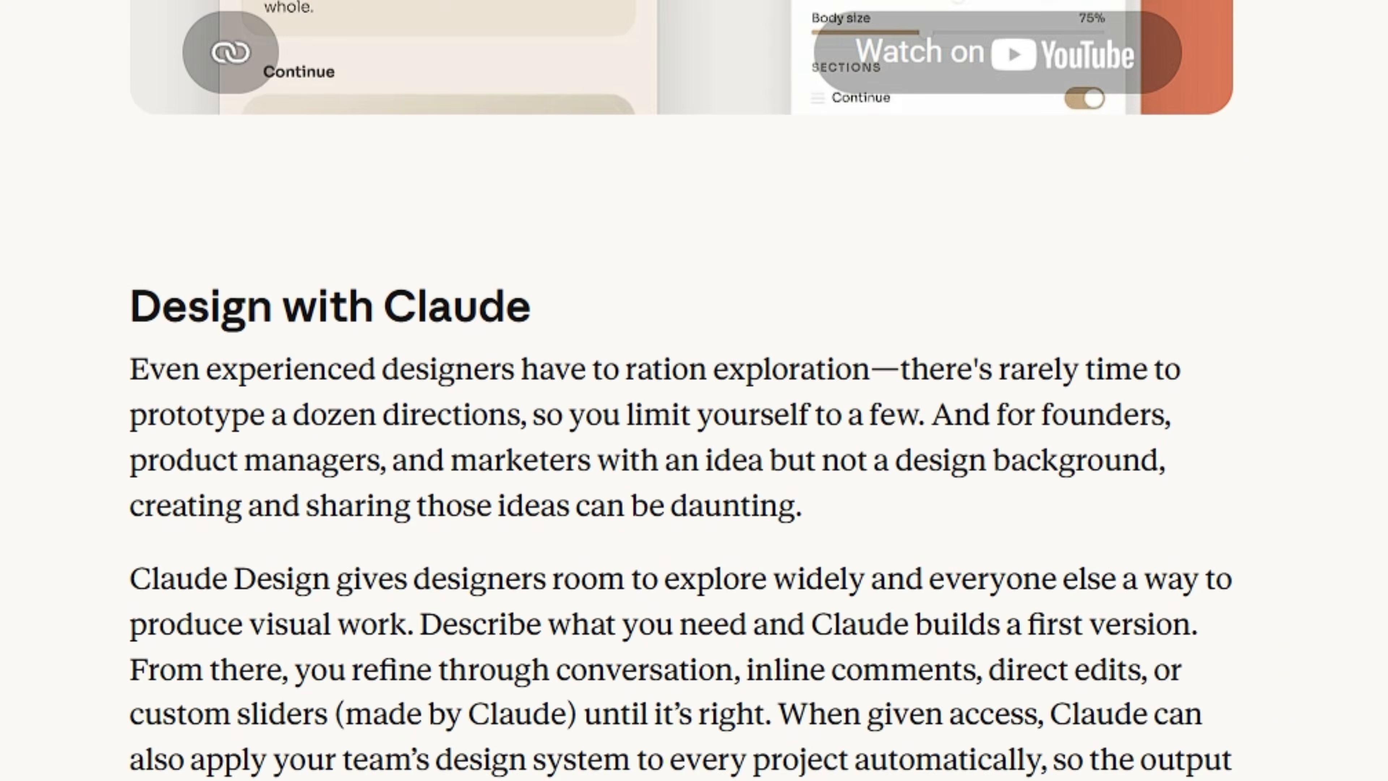
pyautogui.scroll(-3, 681, 448)
pyautogui.scroll(-9, 1028, 213)
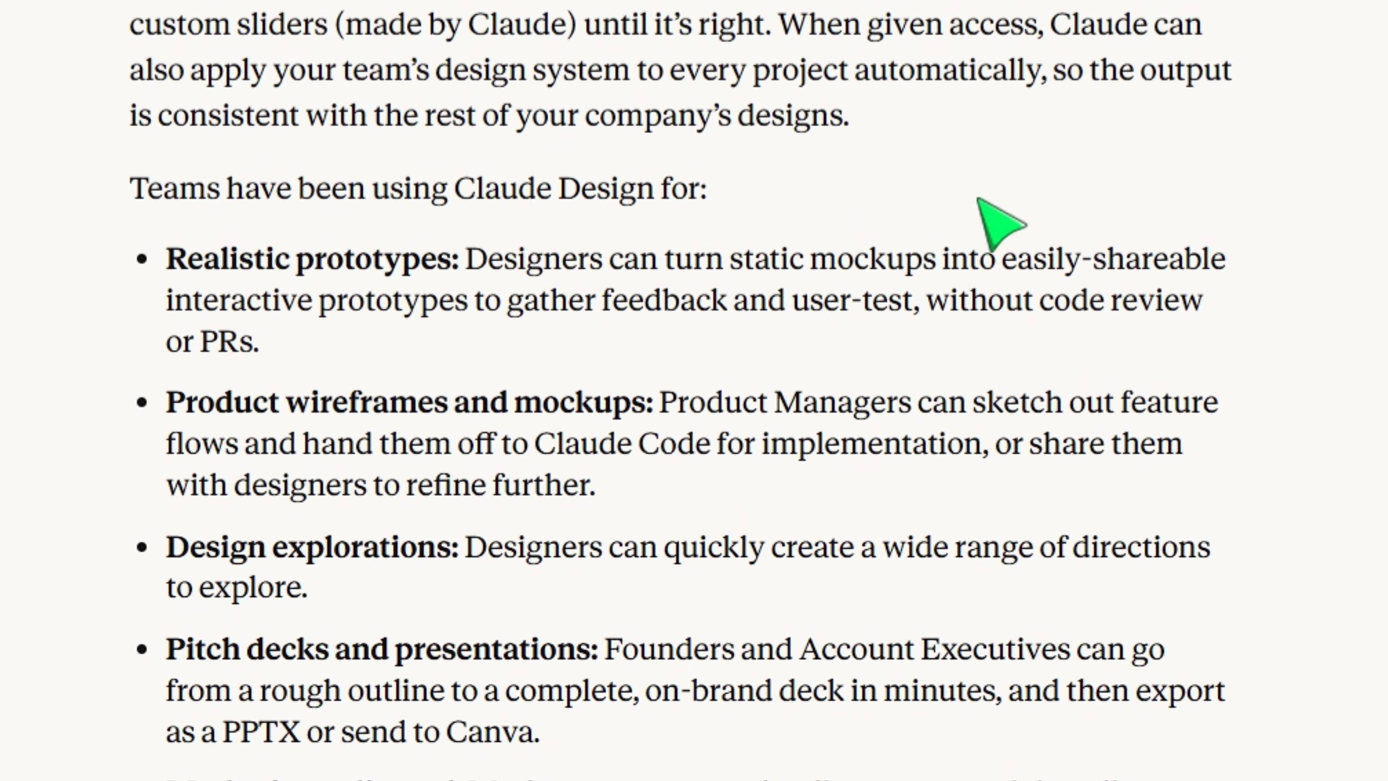
pyautogui.moveTo(155, 189); pyautogui.dragTo(768, 229)
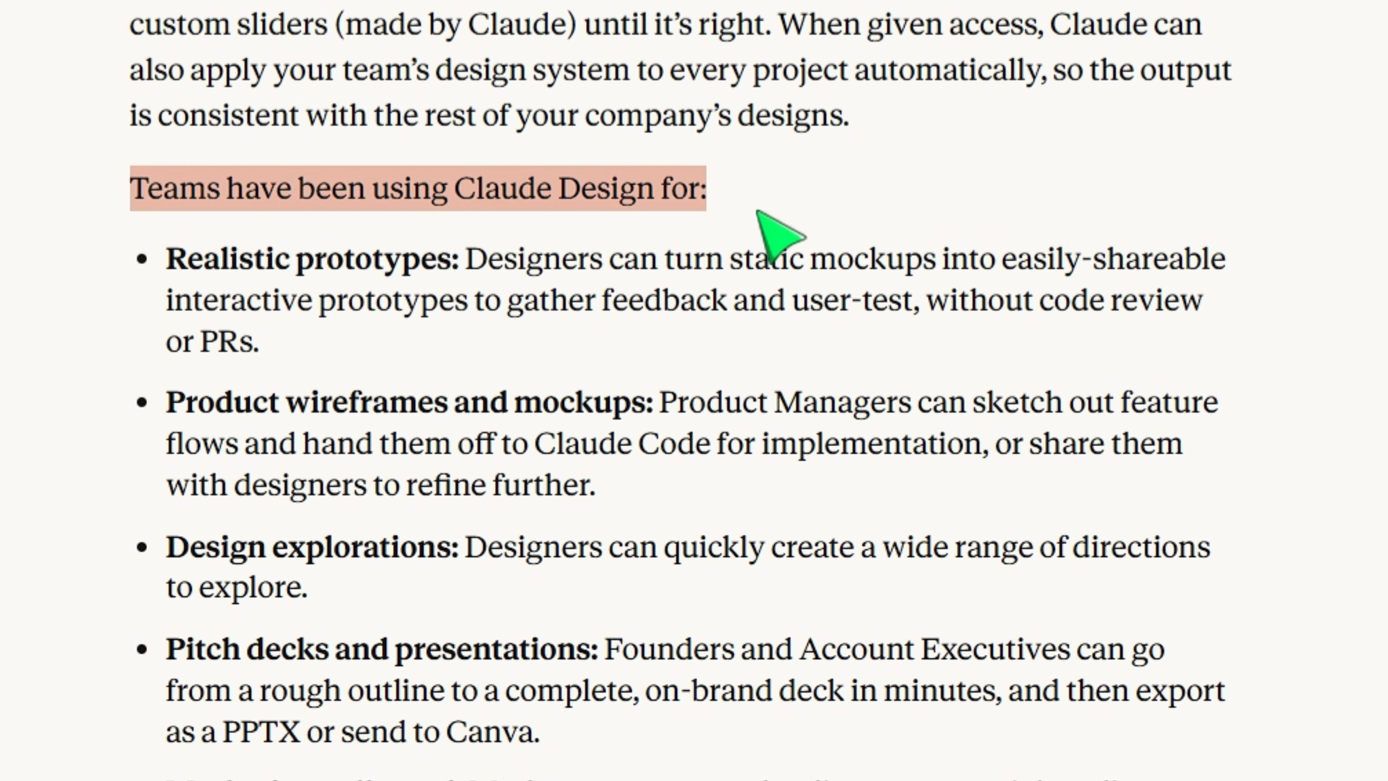
pyautogui.click(194, 261)
pyautogui.moveTo(194, 261); pyautogui.dragTo(1167, 262)
pyautogui.moveTo(164, 309); pyautogui.dragTo(612, 301)
pyautogui.moveTo(728, 310); pyautogui.dragTo(1181, 295)
# Step: Read the list entries on product wireframes and mockups, design explorations, and pitch decks and presentations
pyautogui.moveTo(234, 402); pyautogui.dragTo(630, 404)
pyautogui.moveTo(174, 551); pyautogui.dragTo(771, 575)
pyautogui.click(1074, 550)
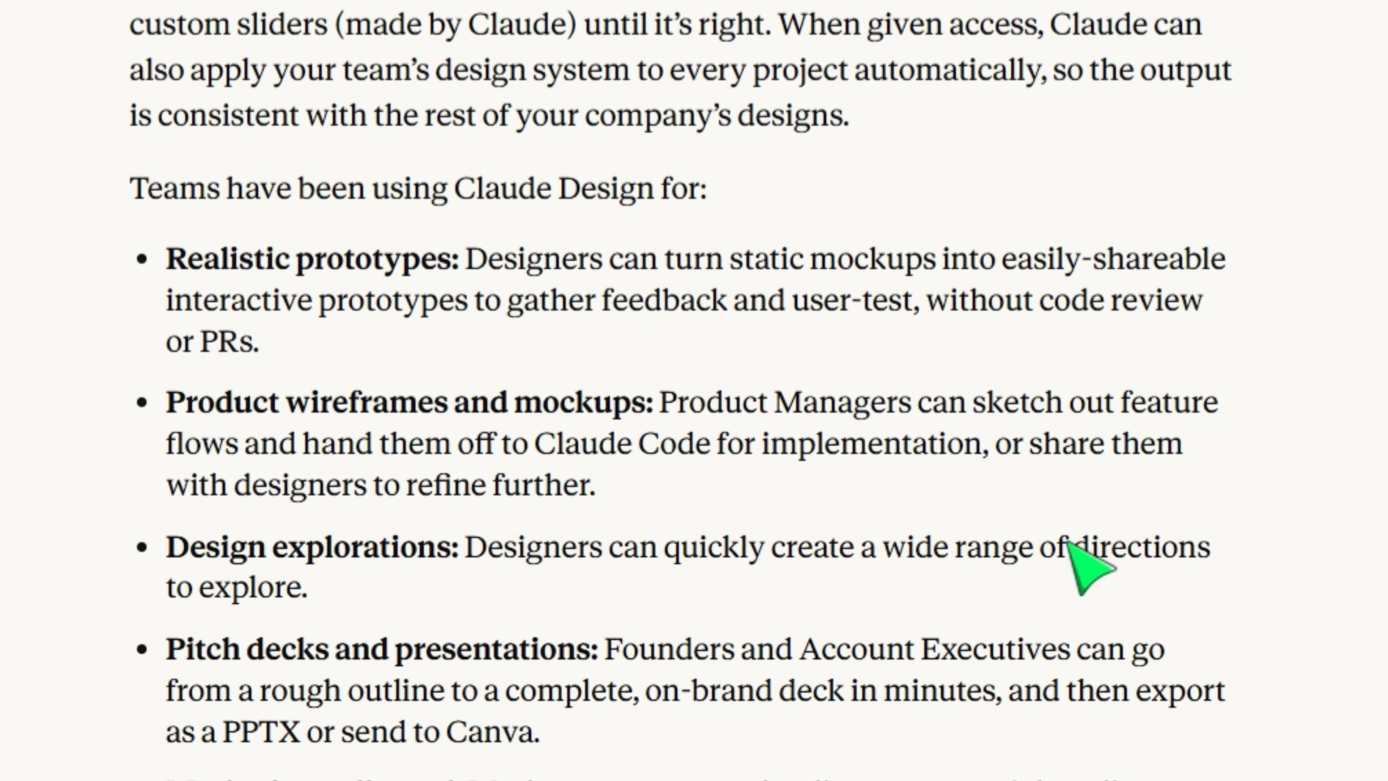
pyautogui.moveTo(164, 590); pyautogui.dragTo(314, 564)
pyautogui.scroll(-3, 312, 566)
pyautogui.moveTo(205, 304); pyautogui.dragTo(540, 306)
pyautogui.moveTo(170, 407); pyautogui.dragTo(584, 406)
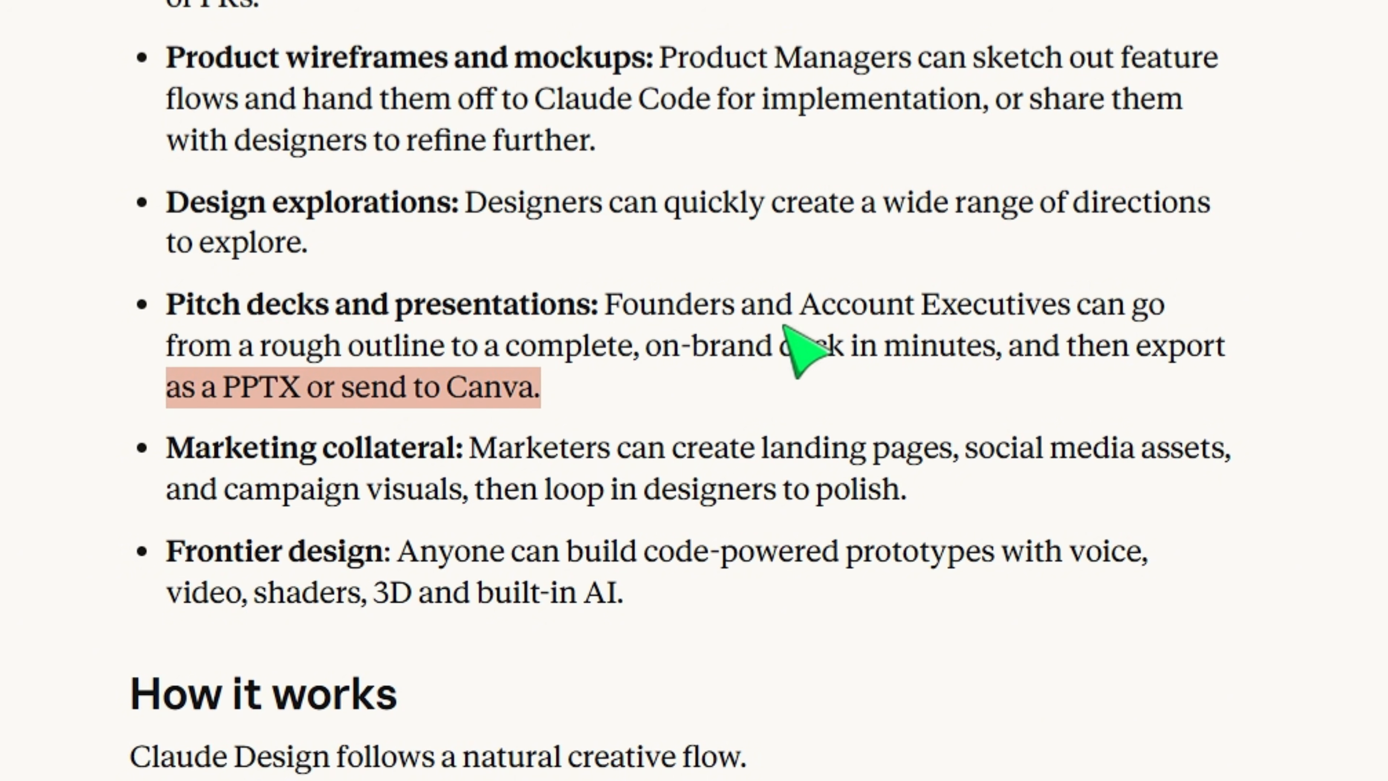
# Step: Read the "Marketing collateral" and "Frontier design" entries of the use list
pyautogui.moveTo(170, 449); pyautogui.dragTo(498, 450)
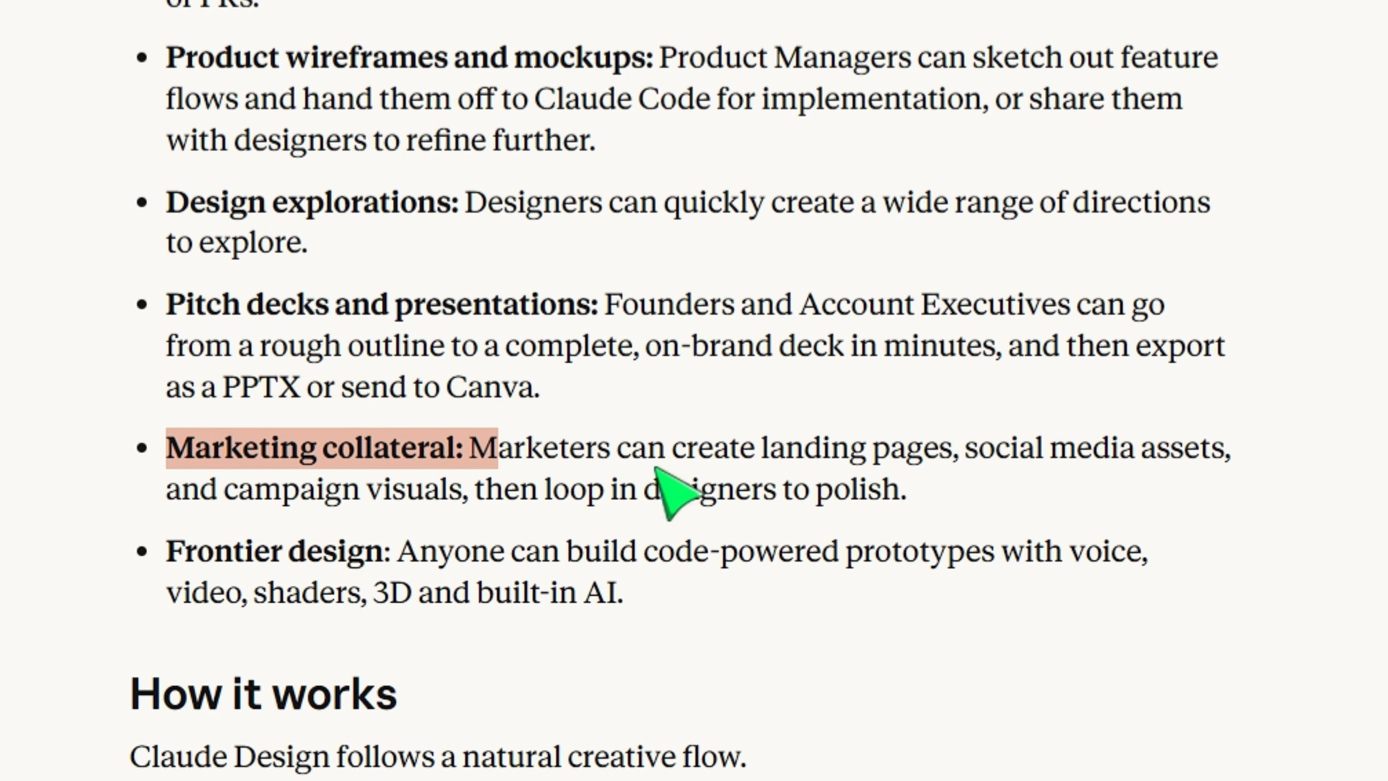
pyautogui.click(637, 451)
pyautogui.moveTo(637, 452); pyautogui.dragTo(1038, 474)
pyautogui.moveTo(166, 489); pyautogui.dragTo(642, 614)
pyautogui.click(746, 484)
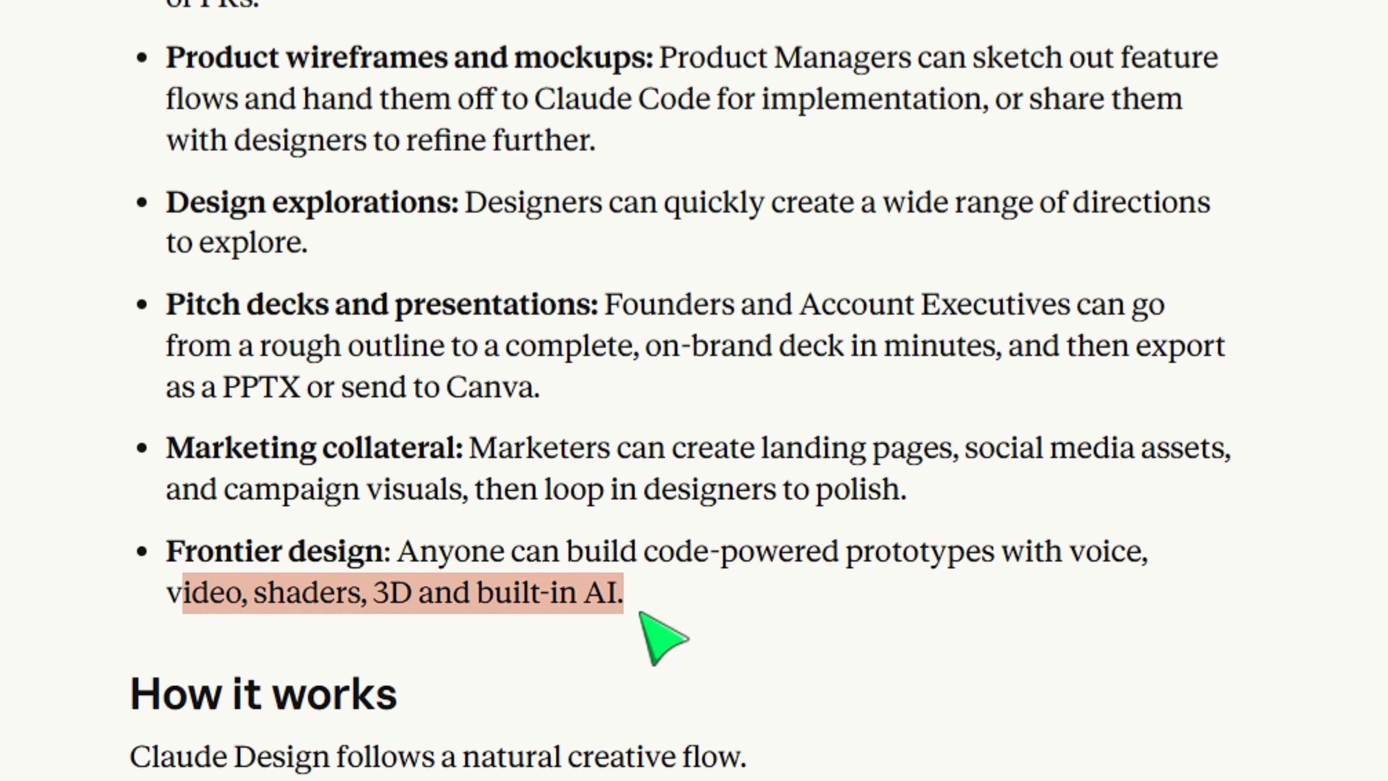
# Step: Go to the "How it works" section and read how onboarding builds a design system from a codebase and design files
pyautogui.scroll(-2, 1243, 359)
pyautogui.scroll(-10, 1383, 328)
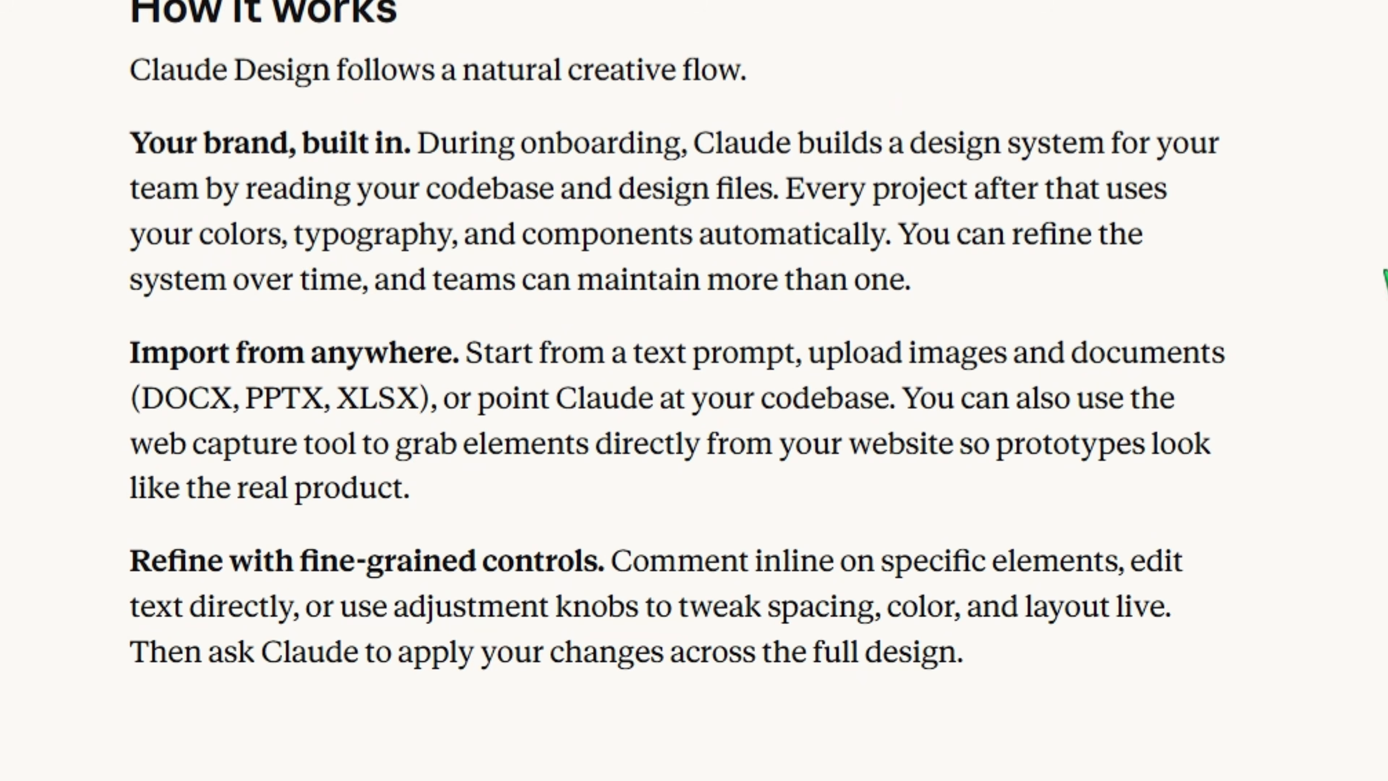
pyautogui.scroll(3, 1147, 356)
pyautogui.moveTo(149, 311); pyautogui.dragTo(1076, 317)
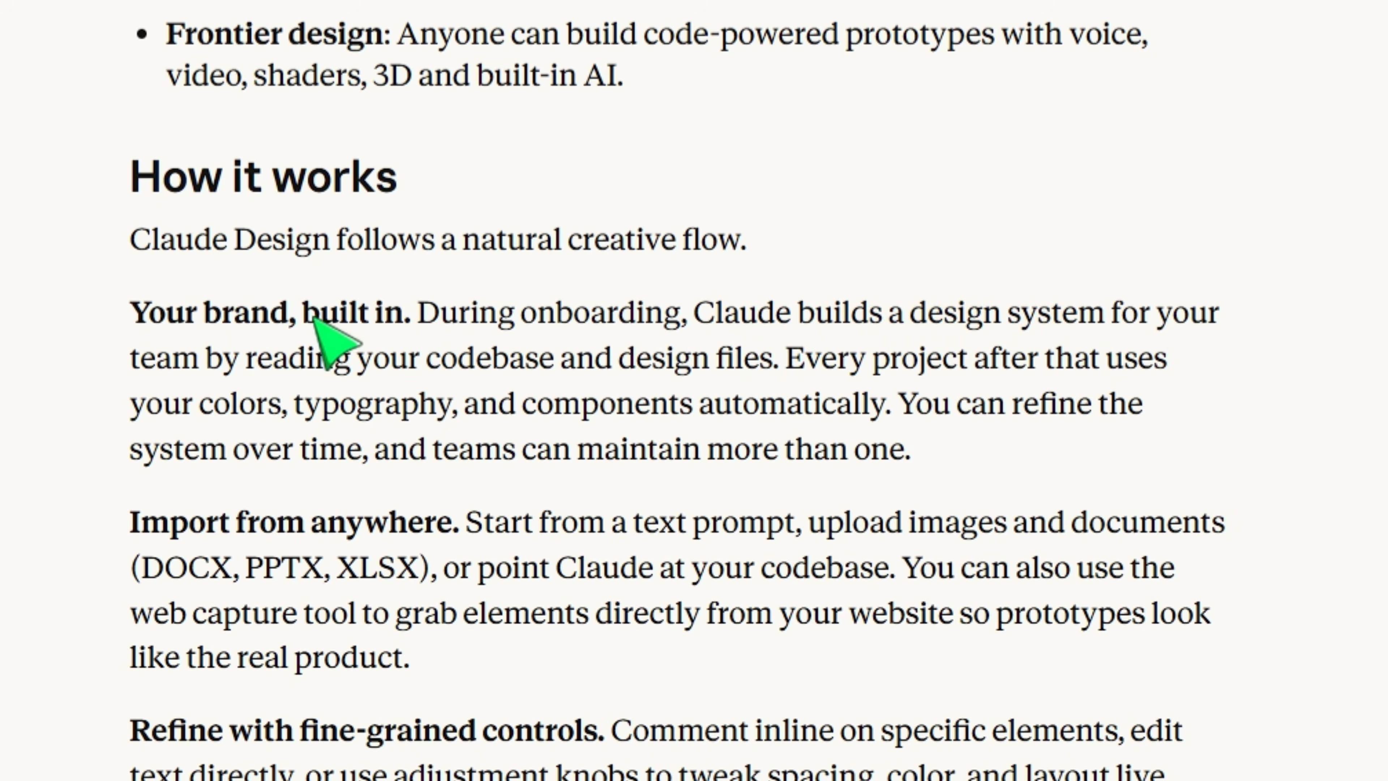
pyautogui.moveTo(223, 358); pyautogui.dragTo(779, 358)
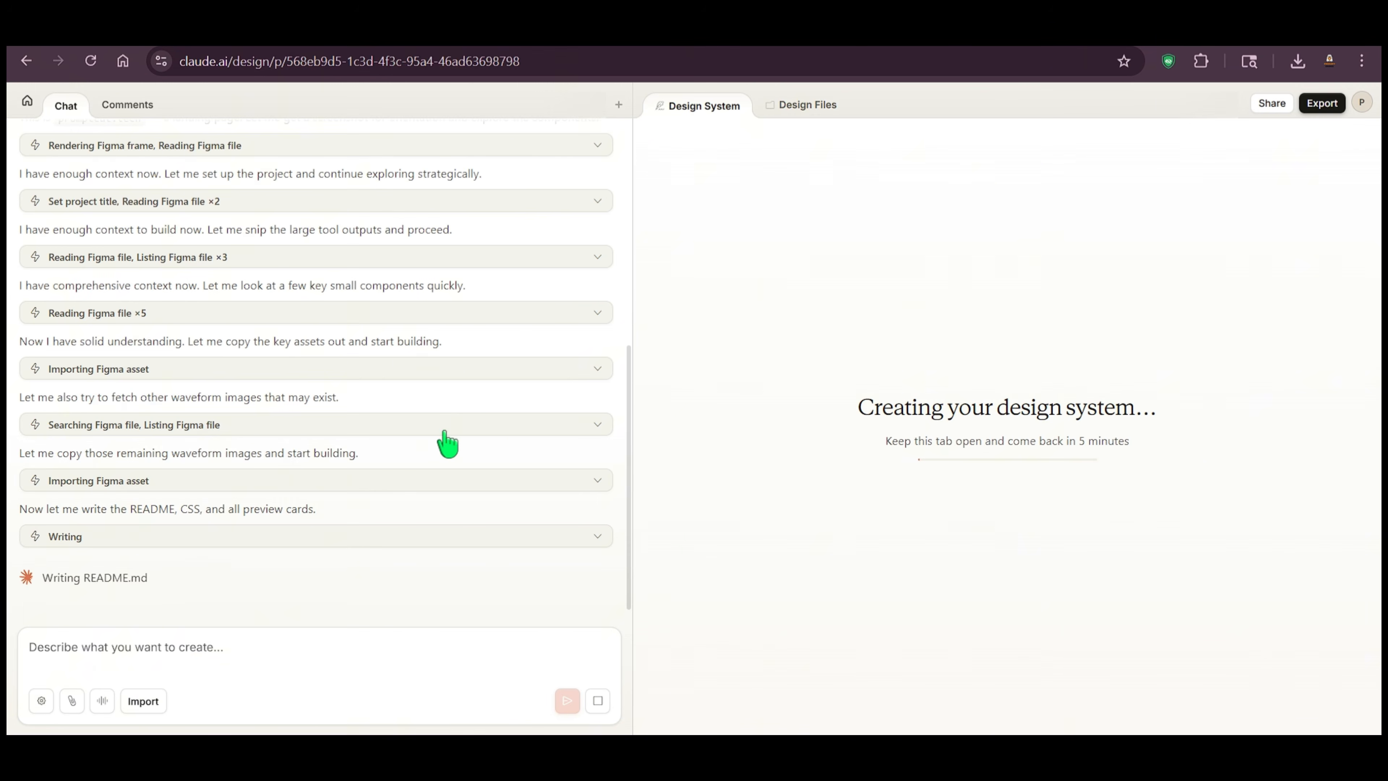
# Step: Check the generation log in the Claude Design project and revisit the Promptcut_Official repository on GitHub
pyautogui.scroll(7, 447, 444)
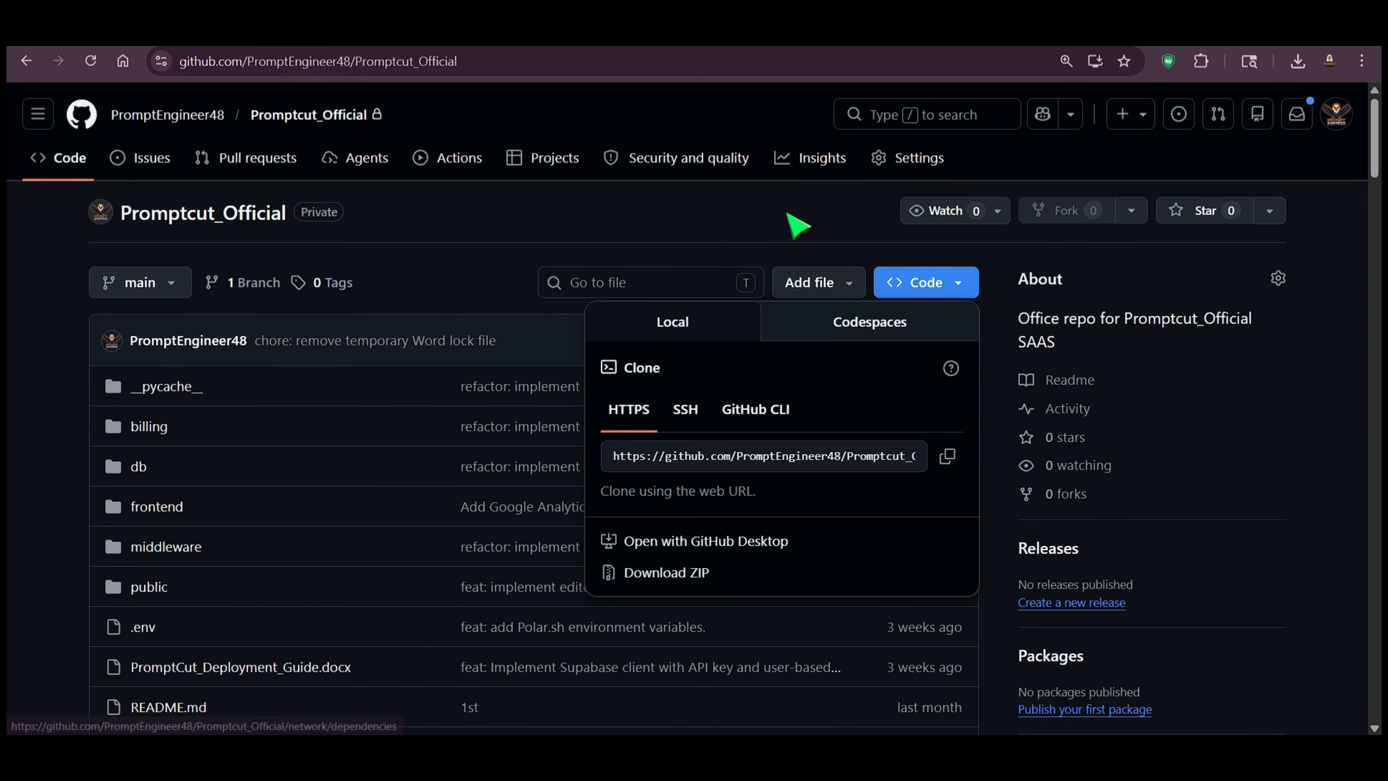
pyautogui.click(797, 223)
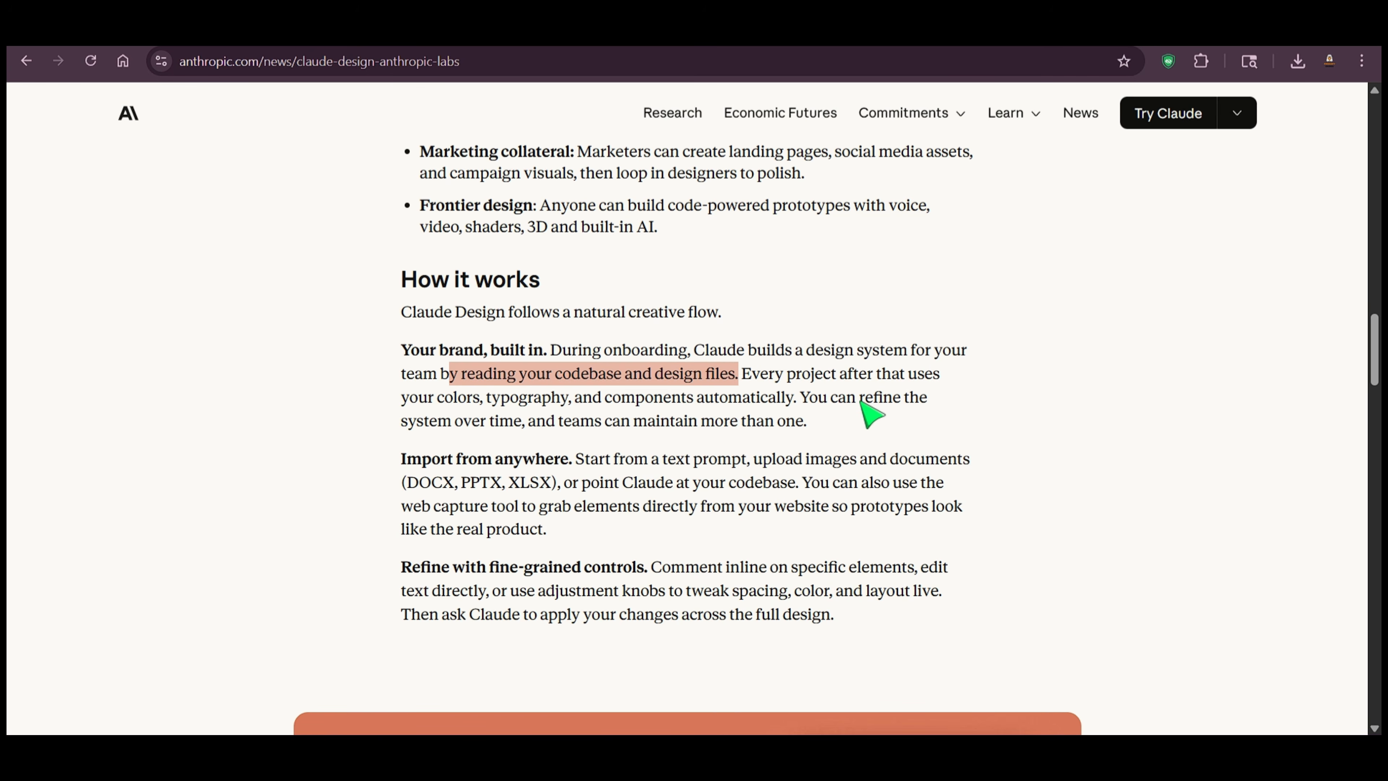
# Step: Return to the Anthropic article and read the rest of "Your brand, built in" on reusing and refining brand styles
pyautogui.moveTo(828, 376); pyautogui.dragTo(917, 389)
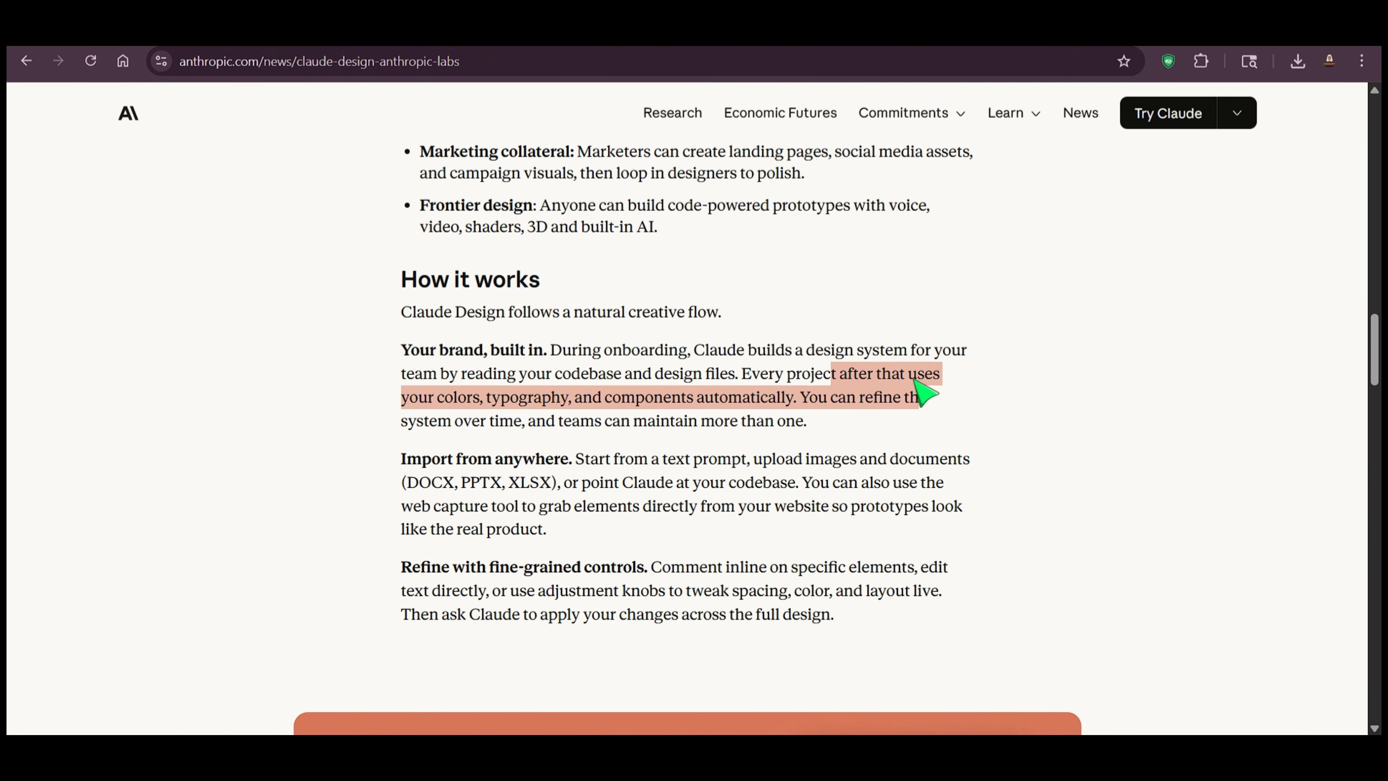
pyautogui.click(532, 418)
pyautogui.moveTo(517, 405); pyautogui.dragTo(663, 402)
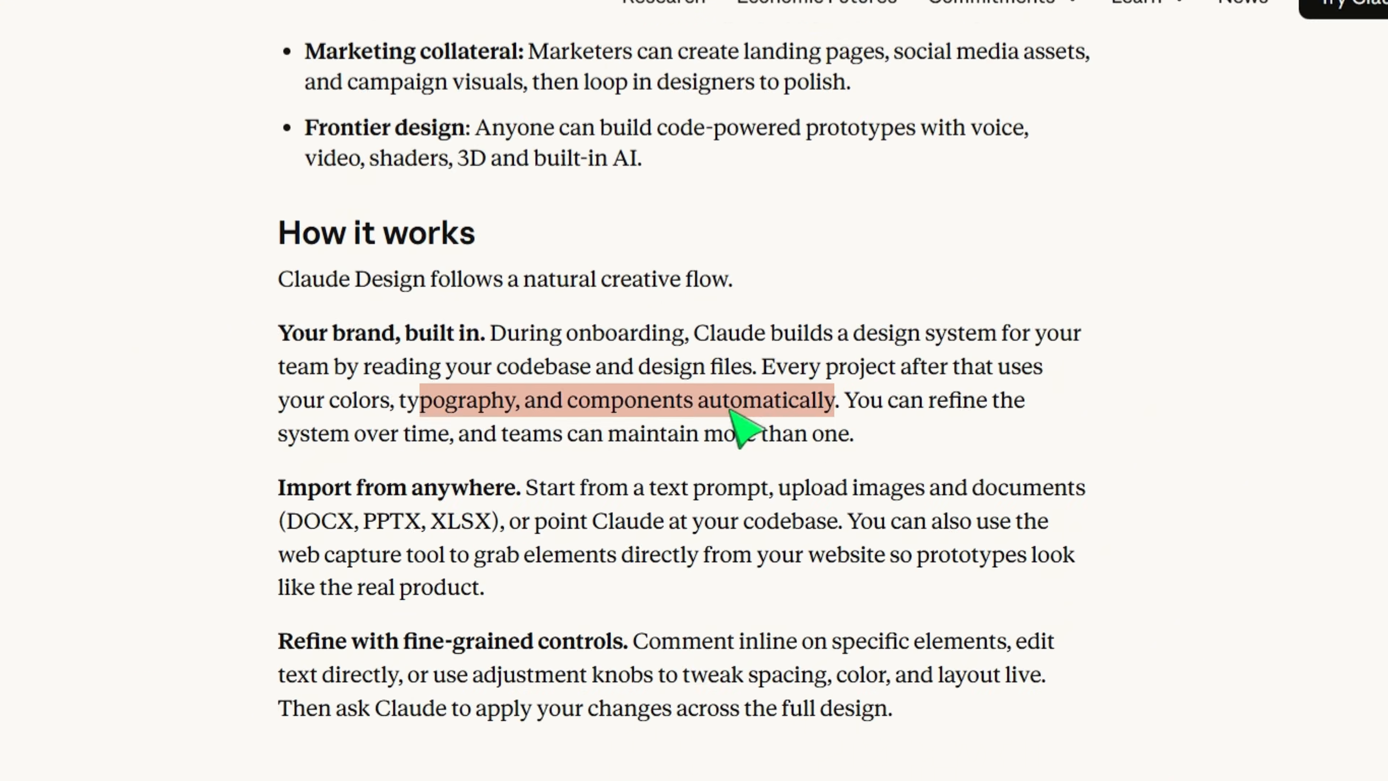
pyautogui.moveTo(416, 420); pyautogui.dragTo(585, 406)
pyautogui.moveTo(482, 420); pyautogui.dragTo(915, 462)
# Step: Read the "Import from anywhere" paragraph on text prompts, uploads, codebases and the web capture tool
pyautogui.scroll(-2, 1273, 98)
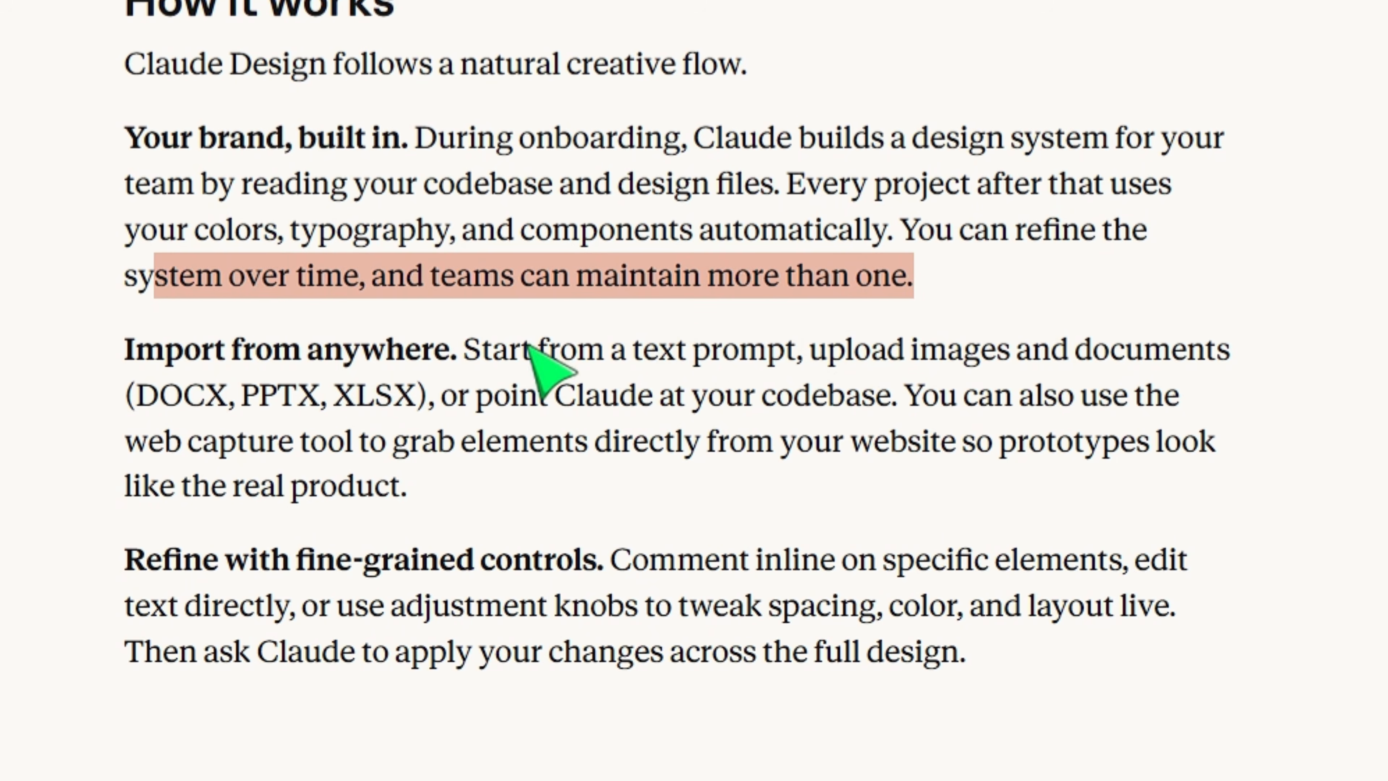
pyautogui.moveTo(523, 345); pyautogui.dragTo(1091, 379)
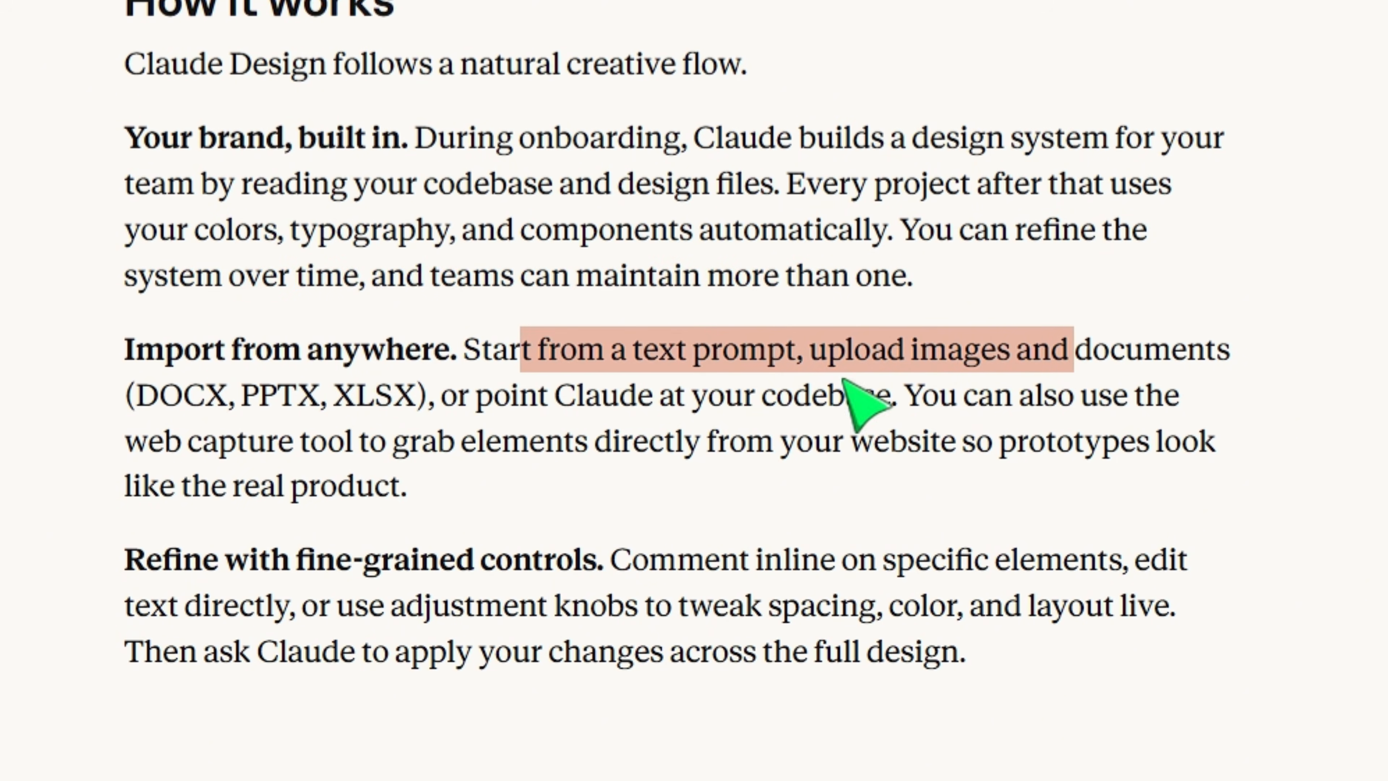
pyautogui.click(162, 402)
pyautogui.moveTo(162, 402); pyautogui.dragTo(888, 391)
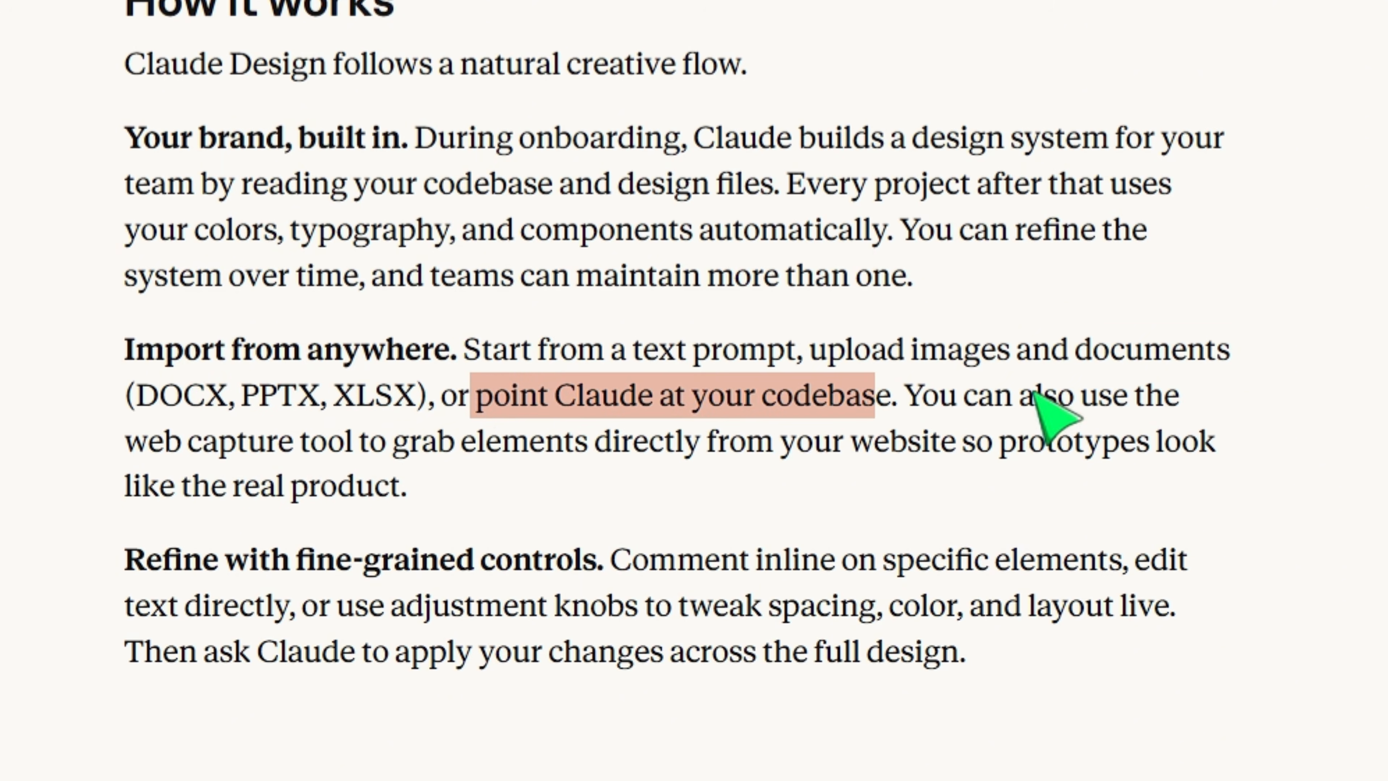
pyautogui.click(182, 437)
pyautogui.moveTo(182, 438); pyautogui.dragTo(1230, 451)
pyautogui.moveTo(142, 484); pyautogui.dragTo(409, 512)
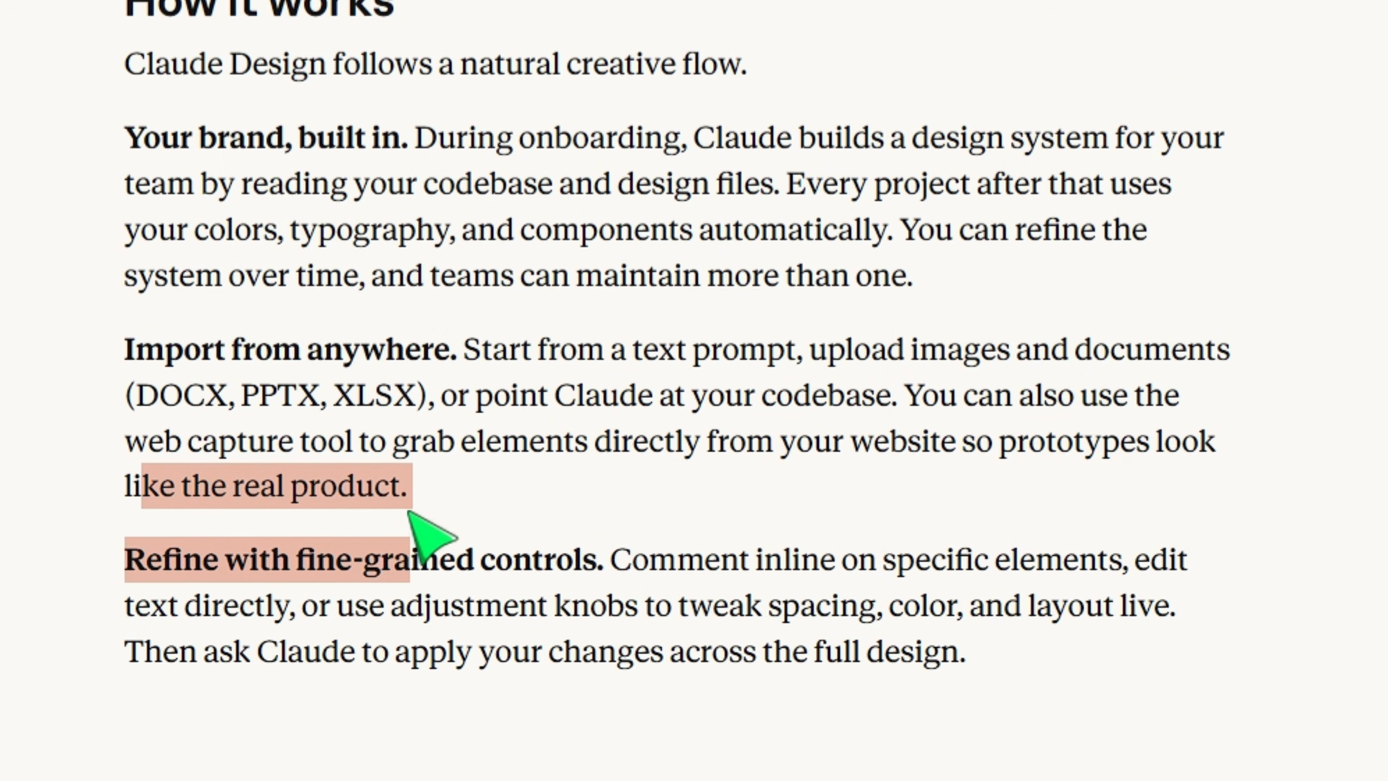
pyautogui.click(409, 513)
# Step: Read the "Refine with fine-grained controls" paragraph on inline comments, adjustment knobs and applying changes across the design
pyautogui.scroll(-10, 845, 68)
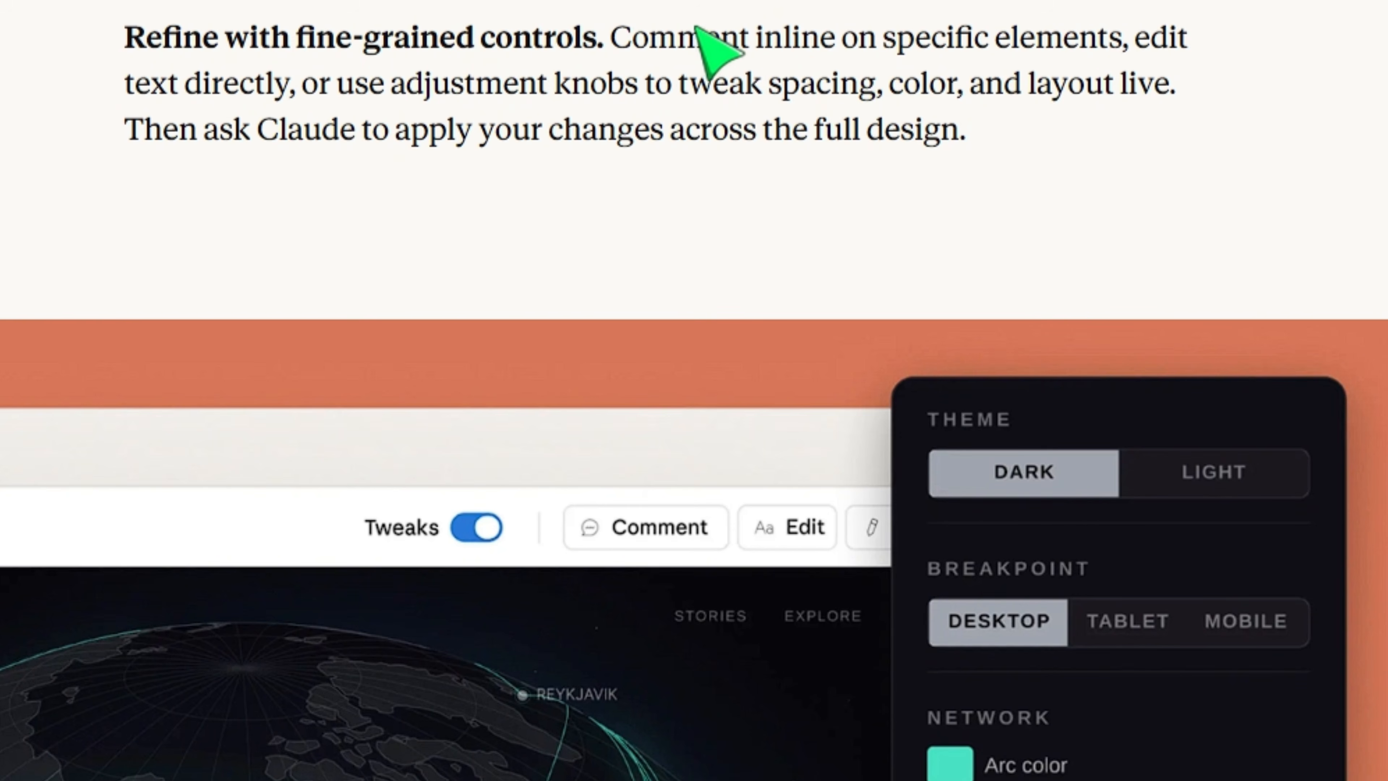
pyautogui.moveTo(611, 39); pyautogui.dragTo(1125, 65)
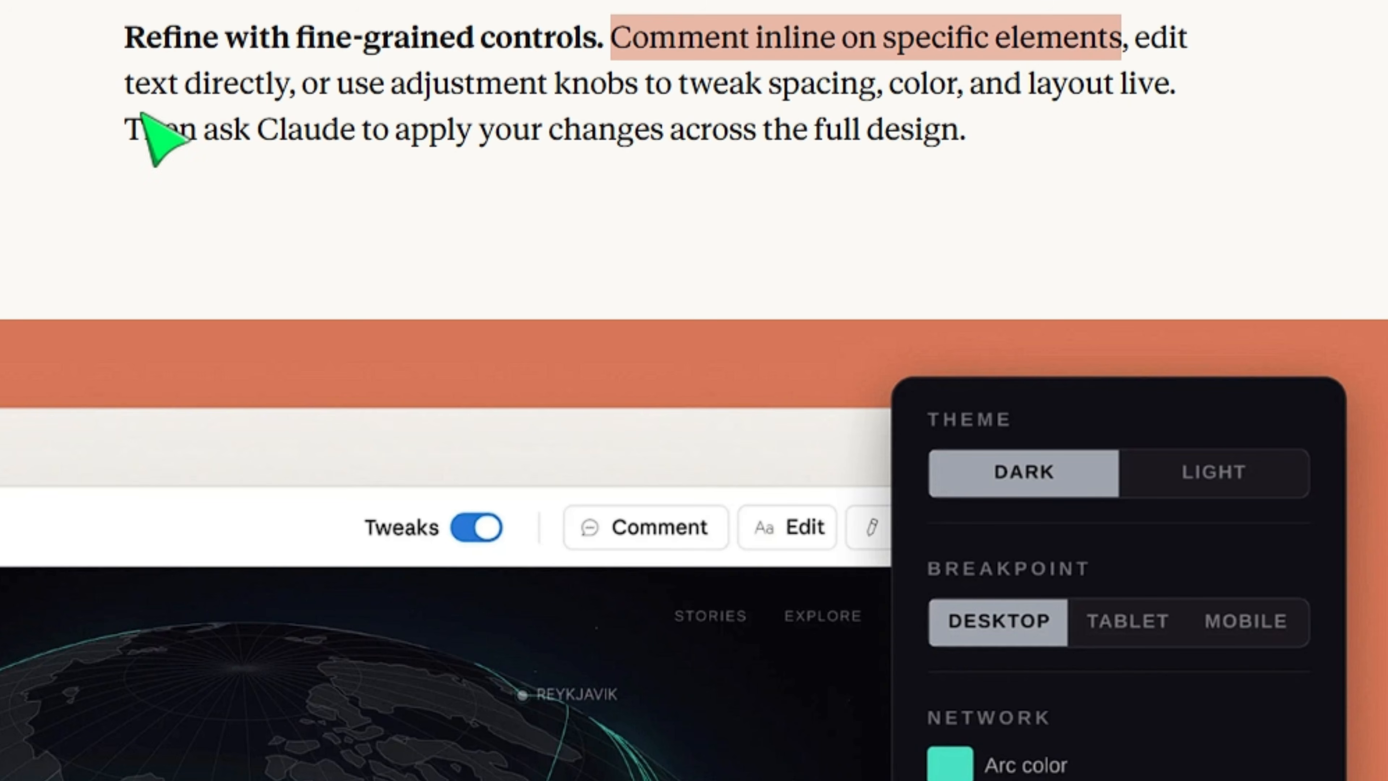
pyautogui.moveTo(391, 82); pyautogui.dragTo(862, 91)
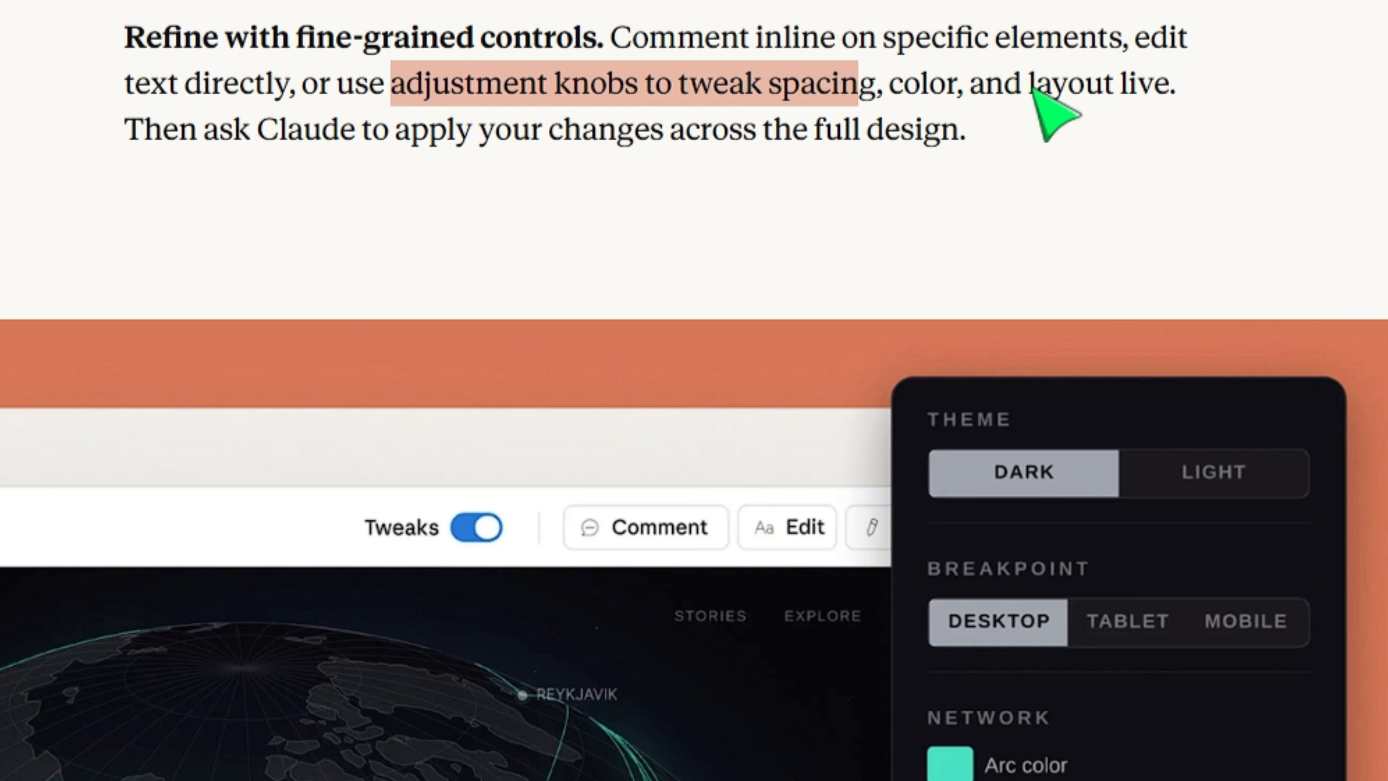
pyautogui.moveTo(144, 129); pyautogui.dragTo(902, 167)
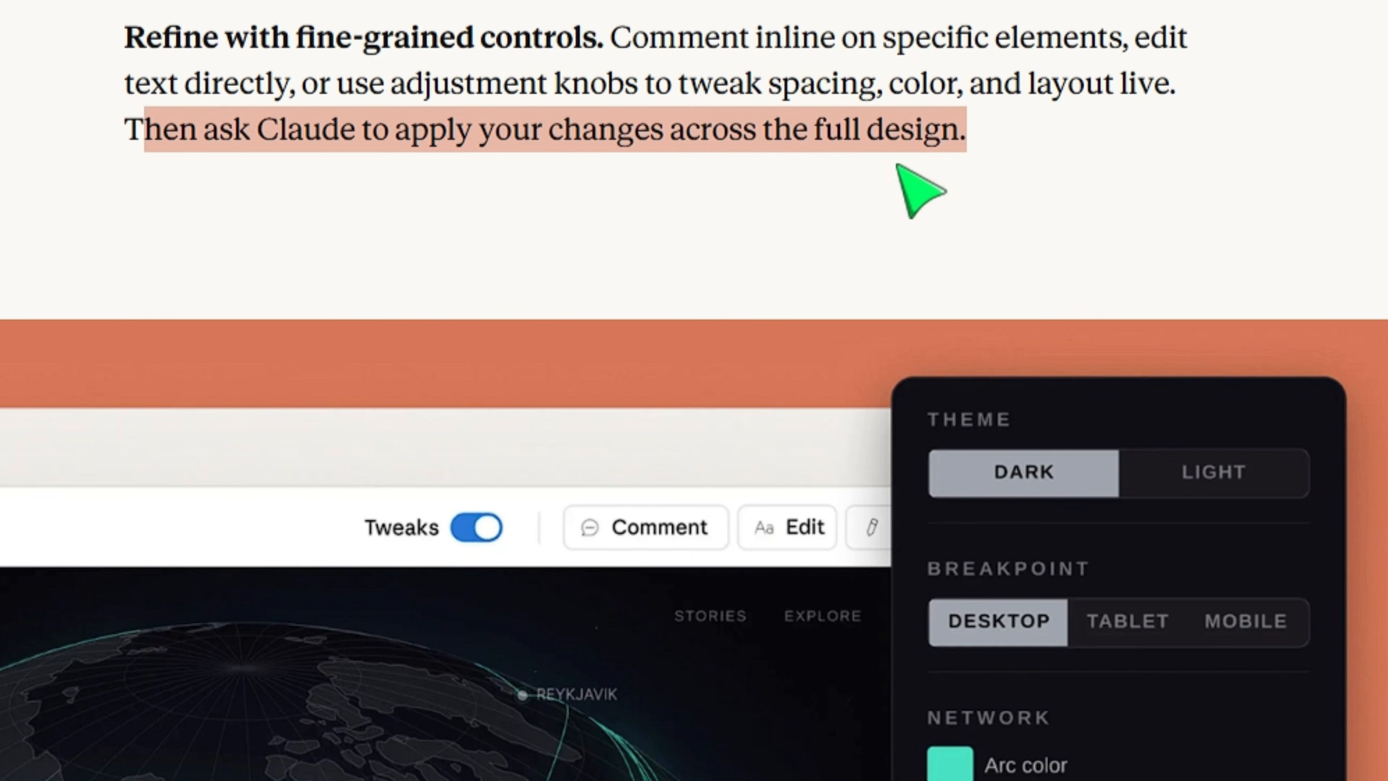
# Step: Read the "Collaborate" paragraph on organization-scoped sharing, private documents, edit access and group conversations with Claude
pyautogui.scroll(-10, 694, 383)
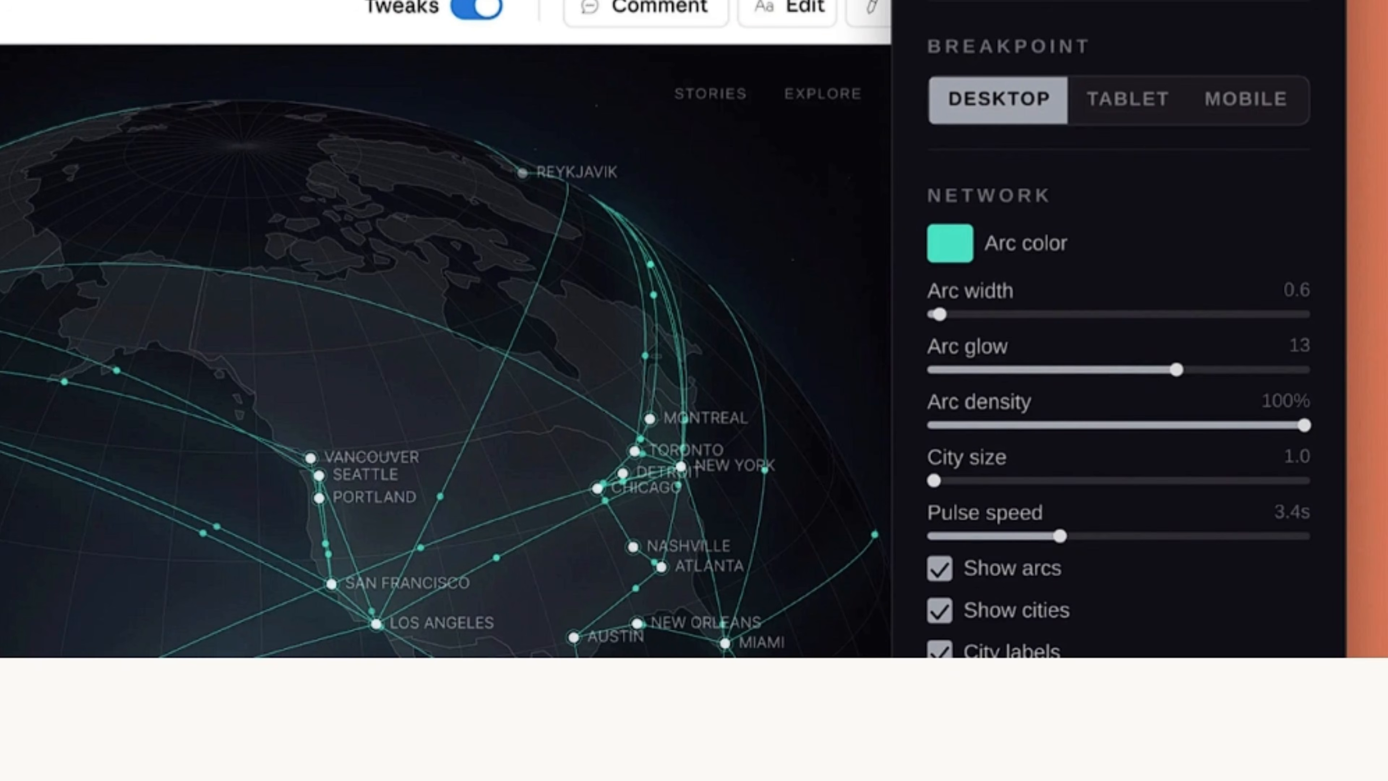
pyautogui.scroll(-7, 1230, 304)
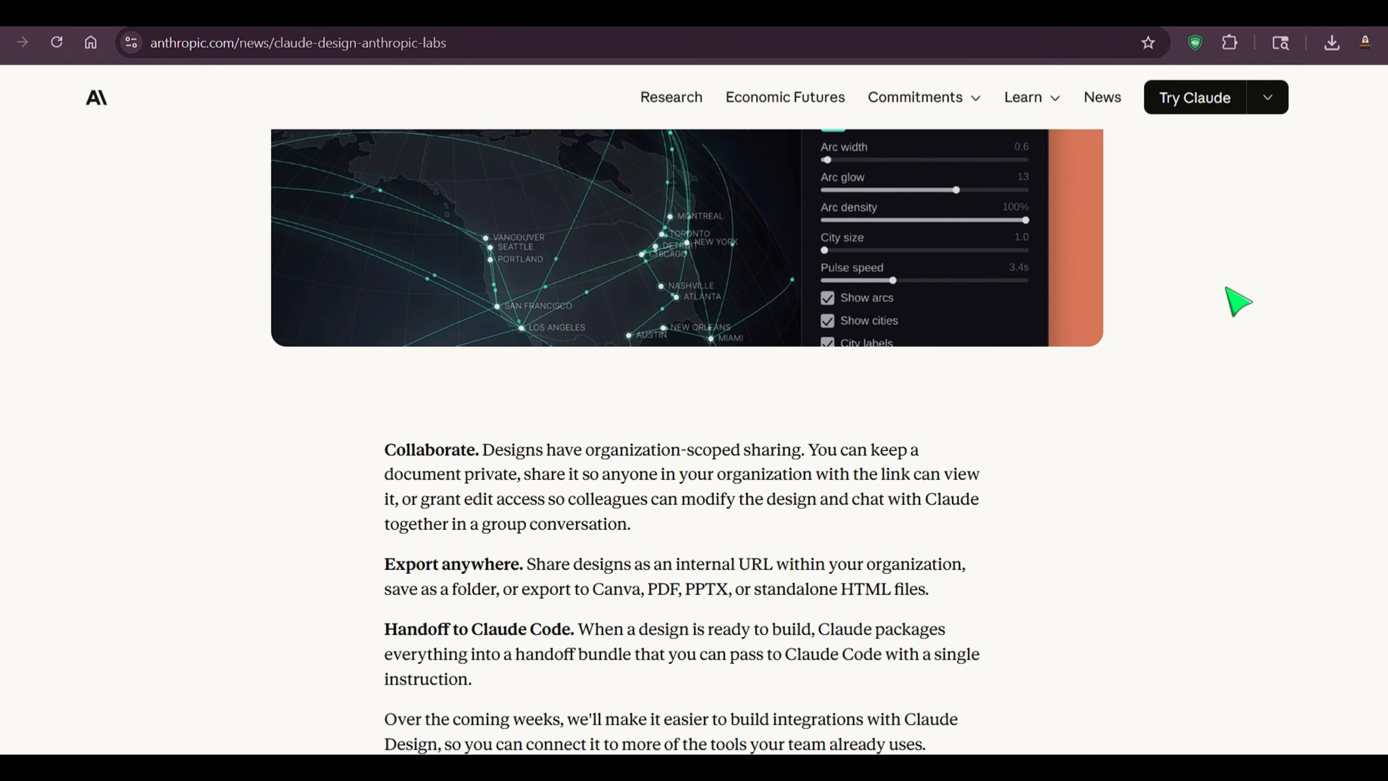
pyautogui.moveTo(539, 263); pyautogui.dragTo(842, 268)
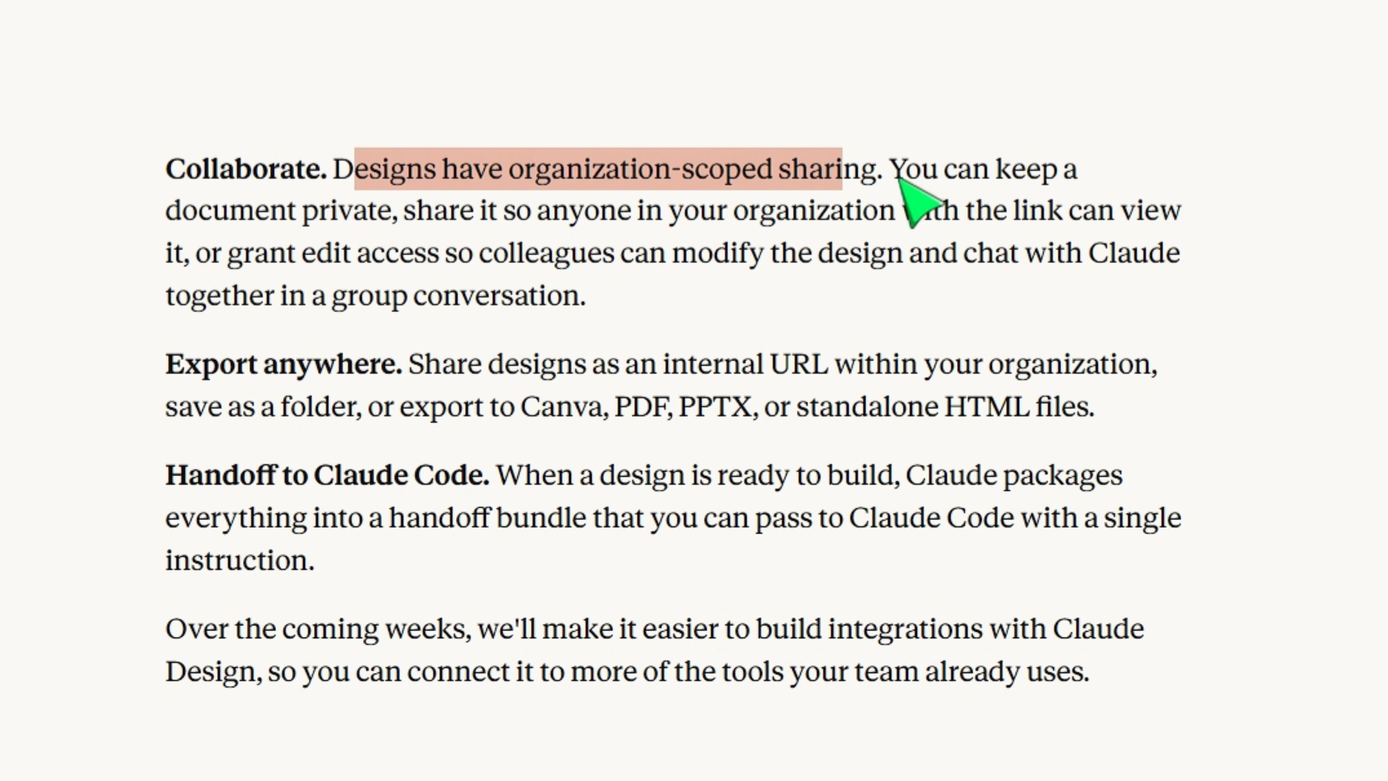
pyautogui.click(191, 225)
pyautogui.moveTo(191, 225); pyautogui.dragTo(458, 268)
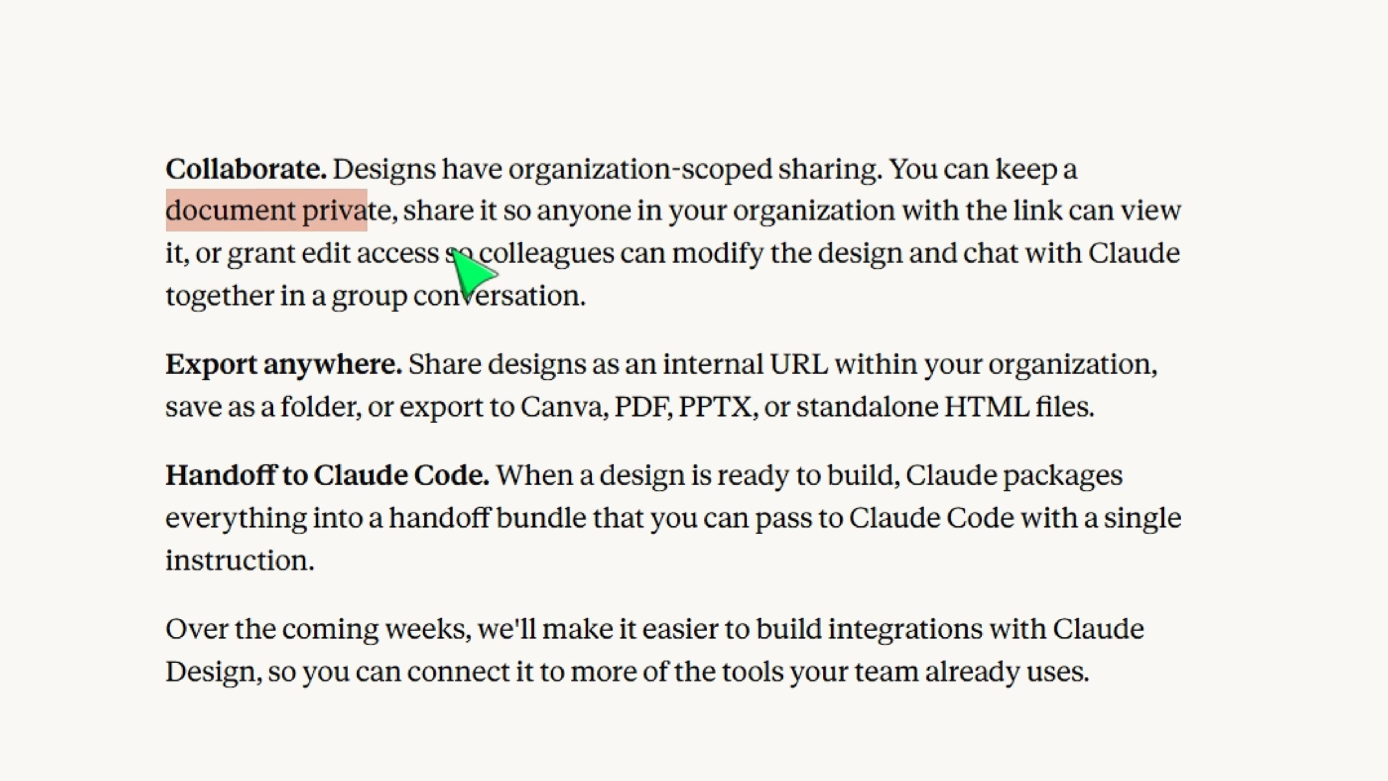
pyautogui.moveTo(433, 210); pyautogui.dragTo(1069, 201)
pyautogui.moveTo(229, 252); pyautogui.dragTo(1122, 275)
pyautogui.moveTo(309, 289); pyautogui.dragTo(374, 293)
pyautogui.moveTo(481, 266); pyautogui.dragTo(579, 301)
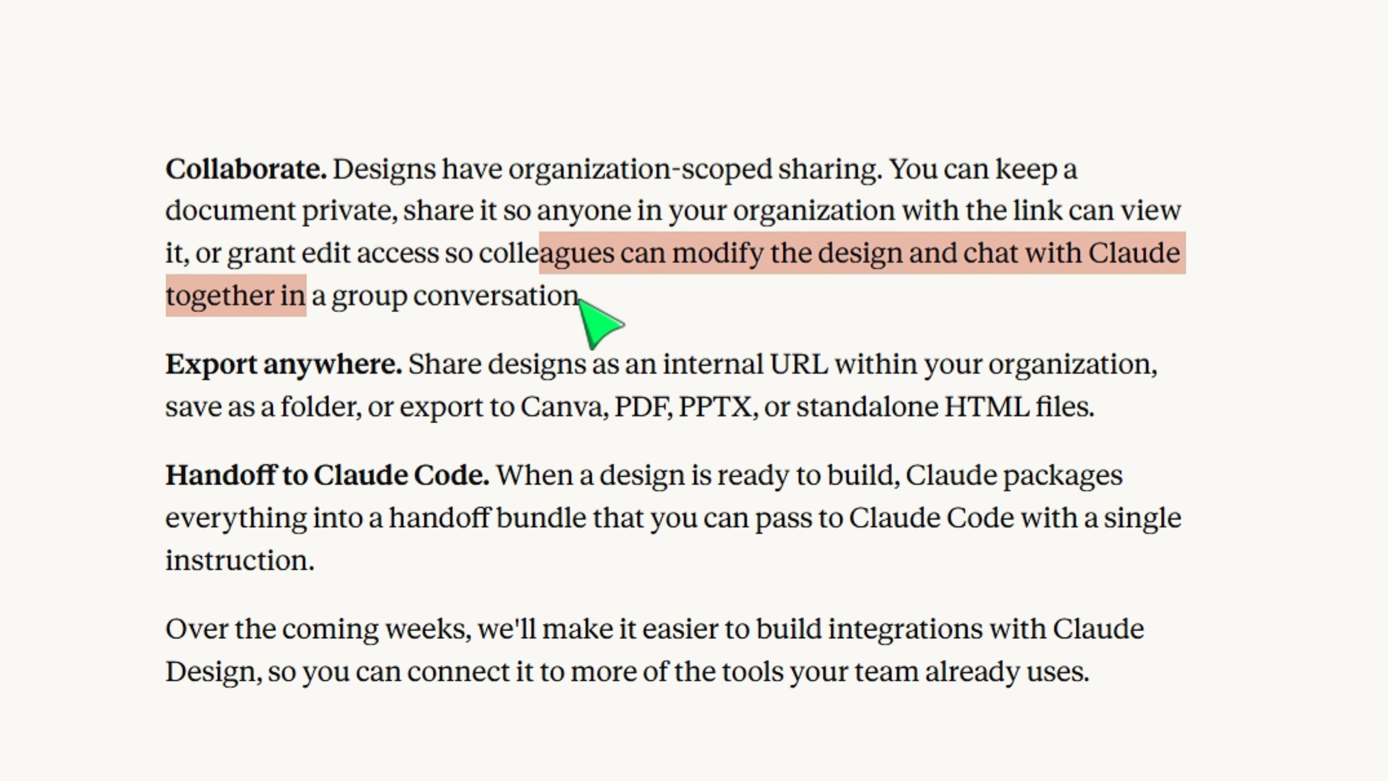
# Step: Read the "Export anywhere" paragraph on internal URLs, folders and exports to Canva, PDF, PPTX or standalone HTML
pyautogui.moveTo(484, 408); pyautogui.dragTo(622, 344)
pyautogui.moveTo(742, 364); pyautogui.dragTo(1127, 353)
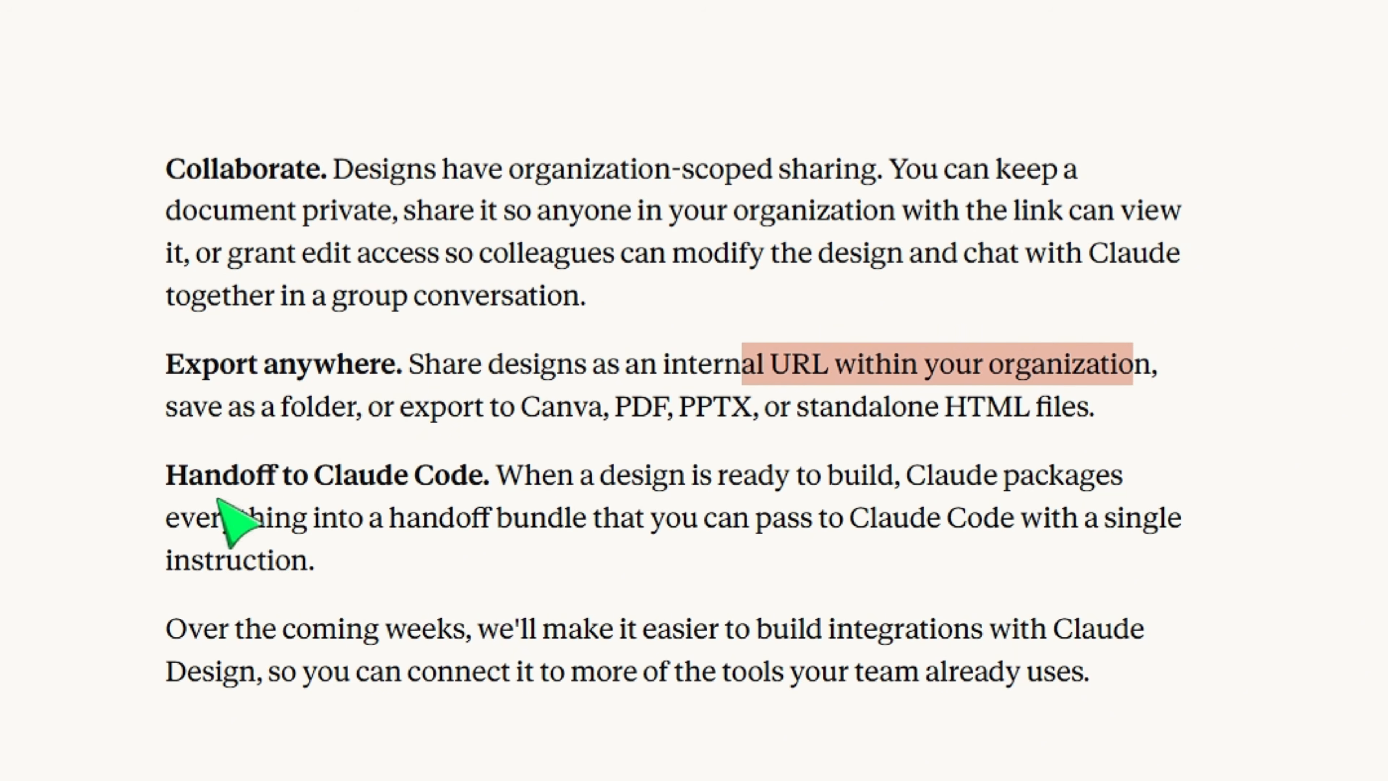
pyautogui.moveTo(182, 408); pyautogui.dragTo(1101, 397)
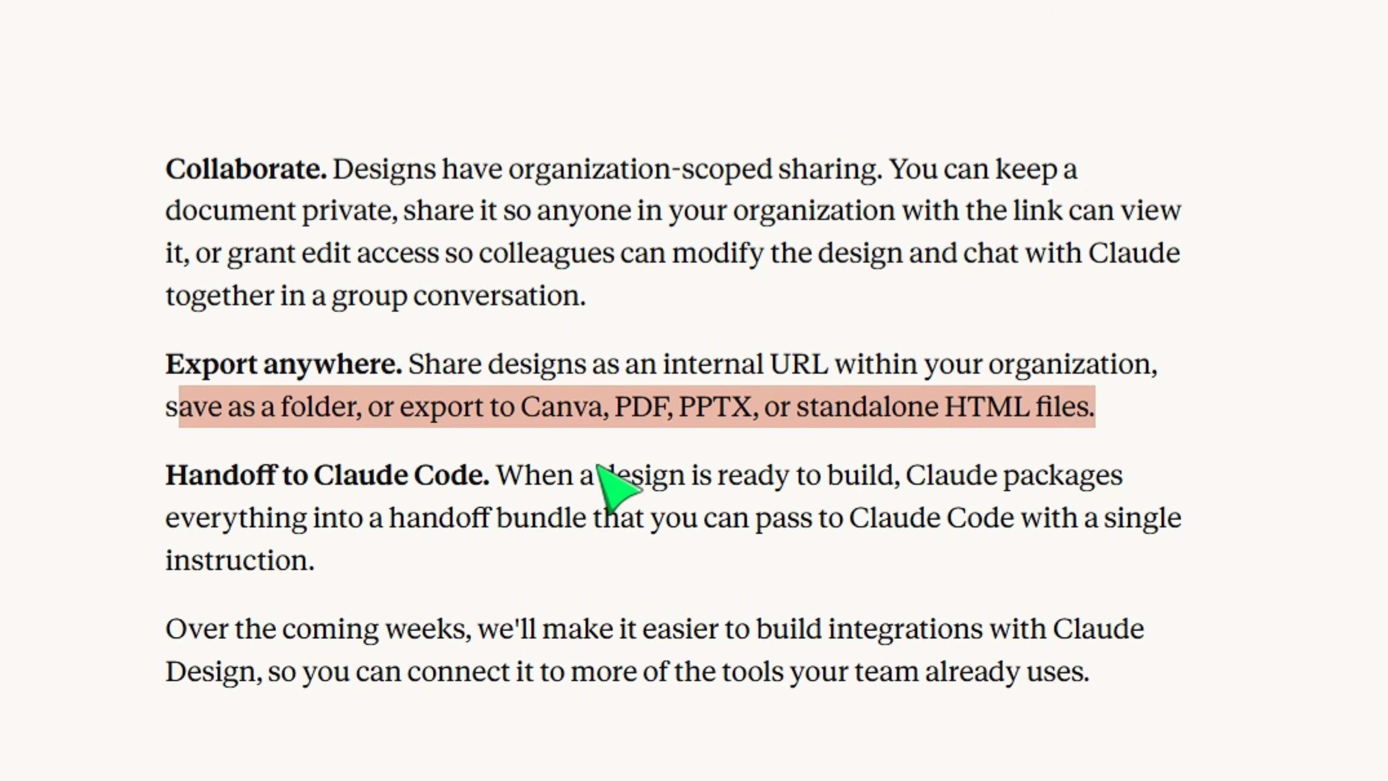
# Step: Read the "Handoff to Claude Code" paragraph on passing a handoff bundle to Claude Code
pyautogui.moveTo(483, 474); pyautogui.dragTo(910, 478)
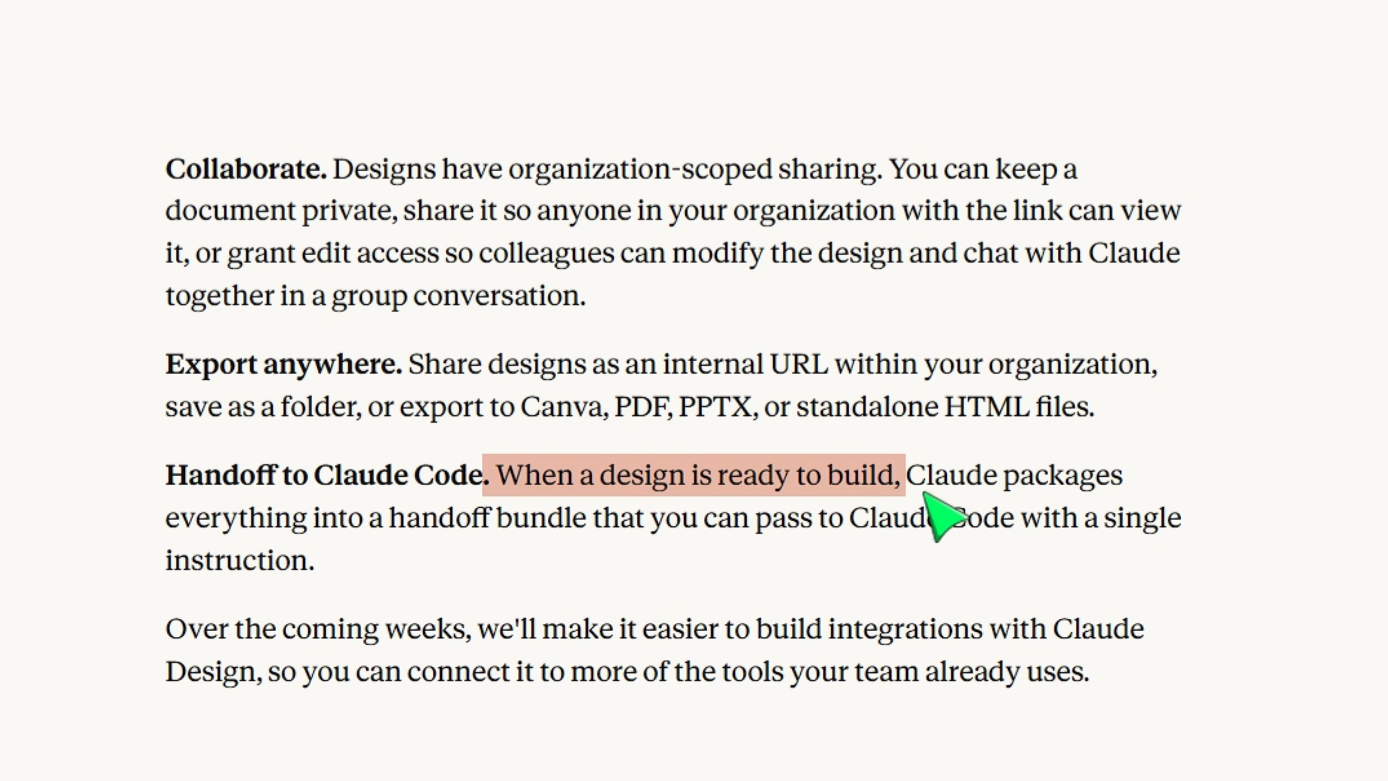
pyautogui.moveTo(164, 519); pyautogui.dragTo(587, 525)
pyautogui.click(720, 522)
pyautogui.moveTo(719, 522); pyautogui.dragTo(1012, 524)
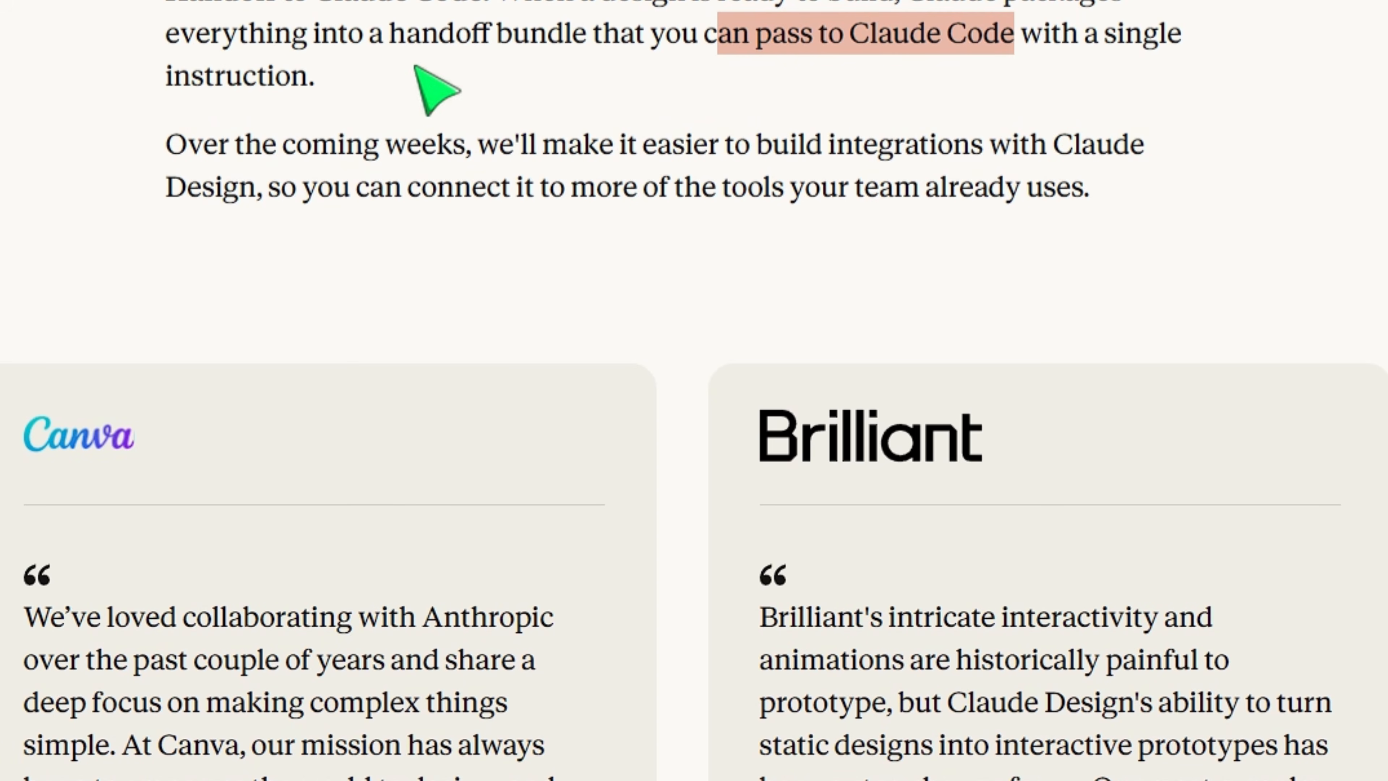
# Step: Read the upcoming integrations note, the Canva and Brilliant testimonials and the "Get started" section on plan availability
pyautogui.moveTo(221, 143); pyautogui.dragTo(538, 145)
pyautogui.moveTo(576, 80); pyautogui.dragTo(966, 77)
pyautogui.moveTo(377, 104); pyautogui.dragTo(958, 104)
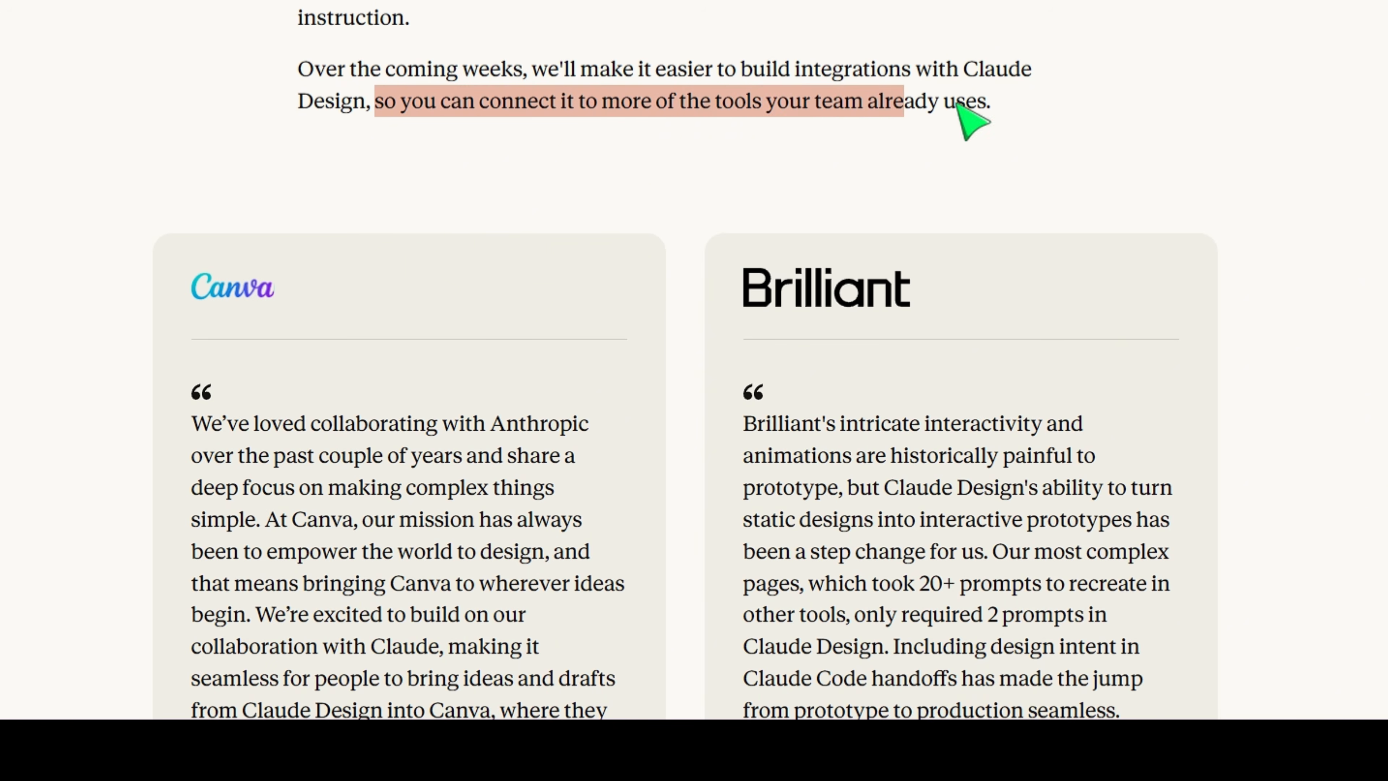
pyautogui.scroll(-6, 1372, 196)
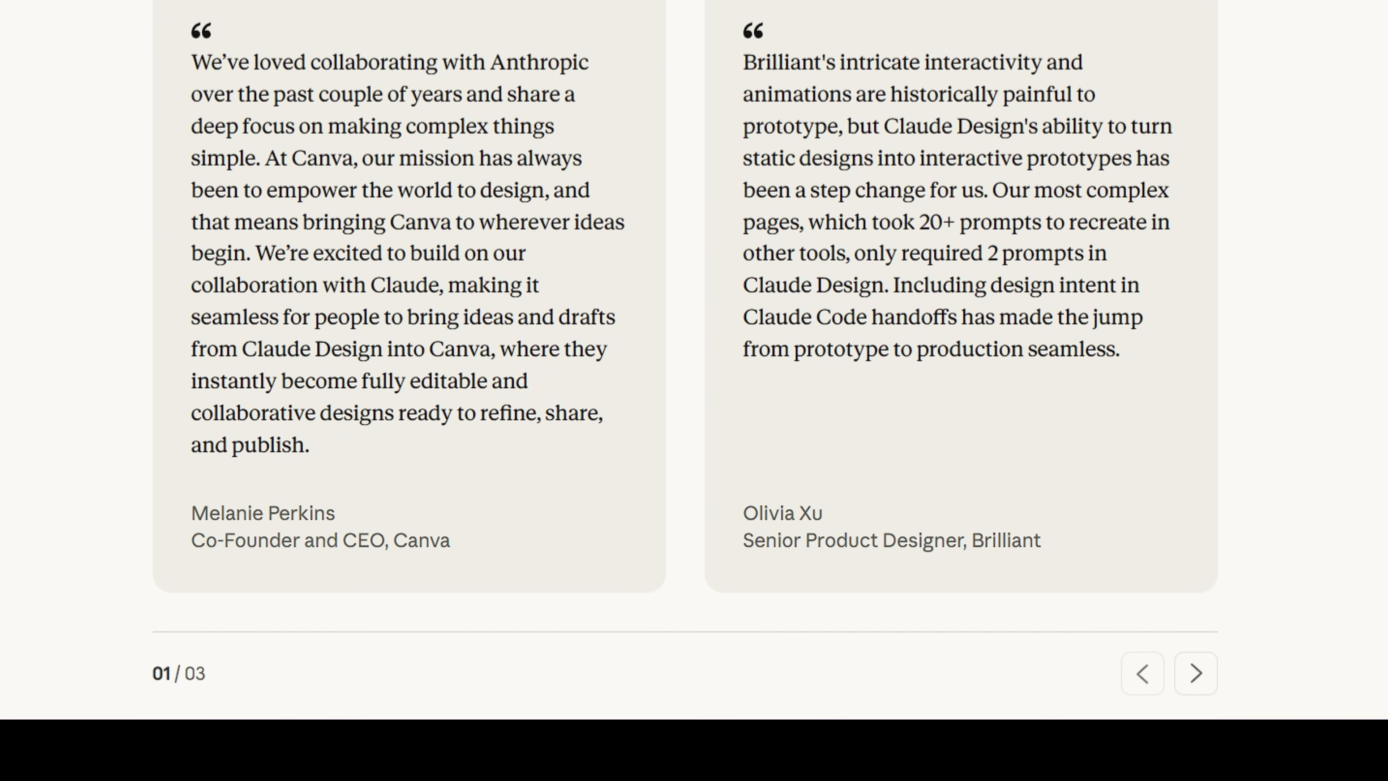
pyautogui.scroll(2, 694, 355)
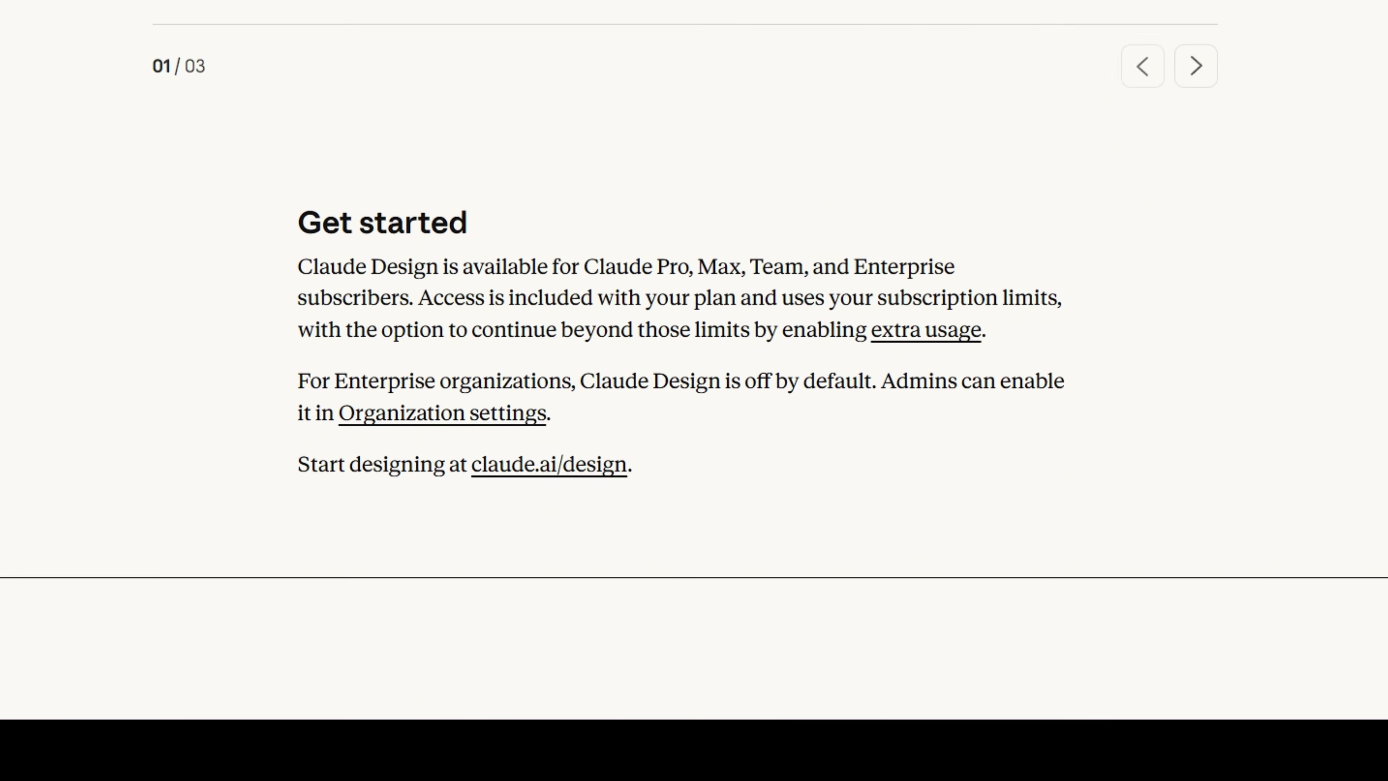
pyautogui.scroll(-4, 694, 356)
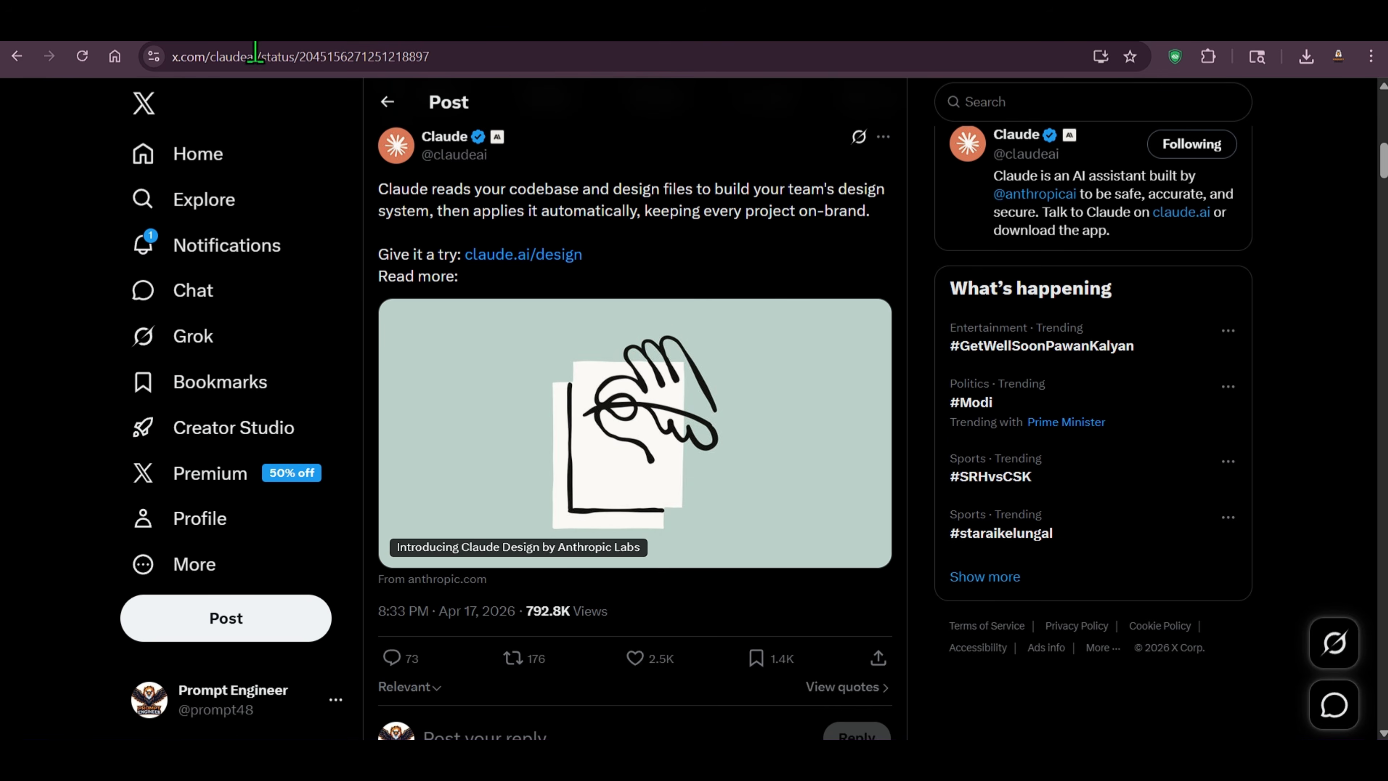
# Step: Switch to the Claude post on X, browse its replies and view the Claude Design token usage image
pyautogui.scroll(-10, 662, 276)
pyautogui.scroll(8, 830, 387)
pyautogui.scroll(-15, 837, 379)
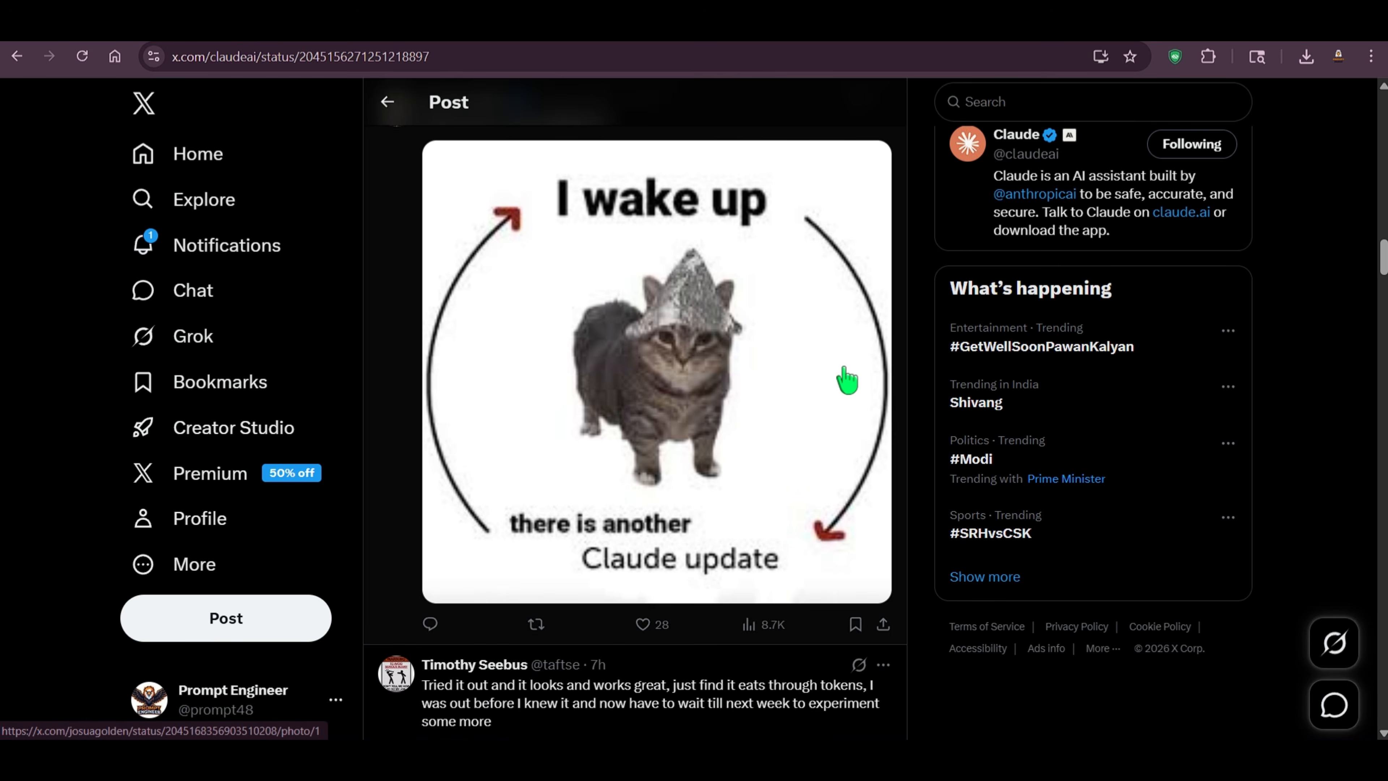
pyautogui.scroll(2, 765, 429)
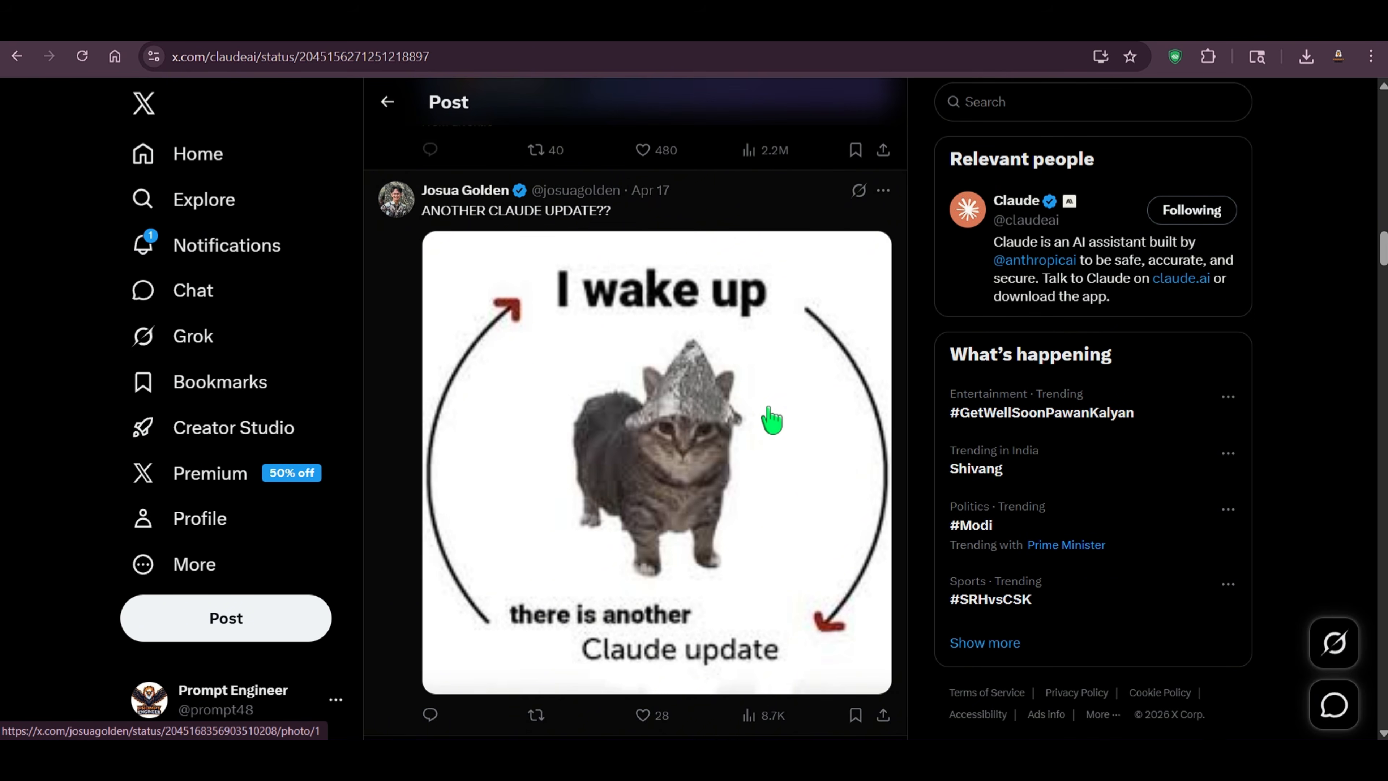
pyautogui.scroll(-12, 727, 470)
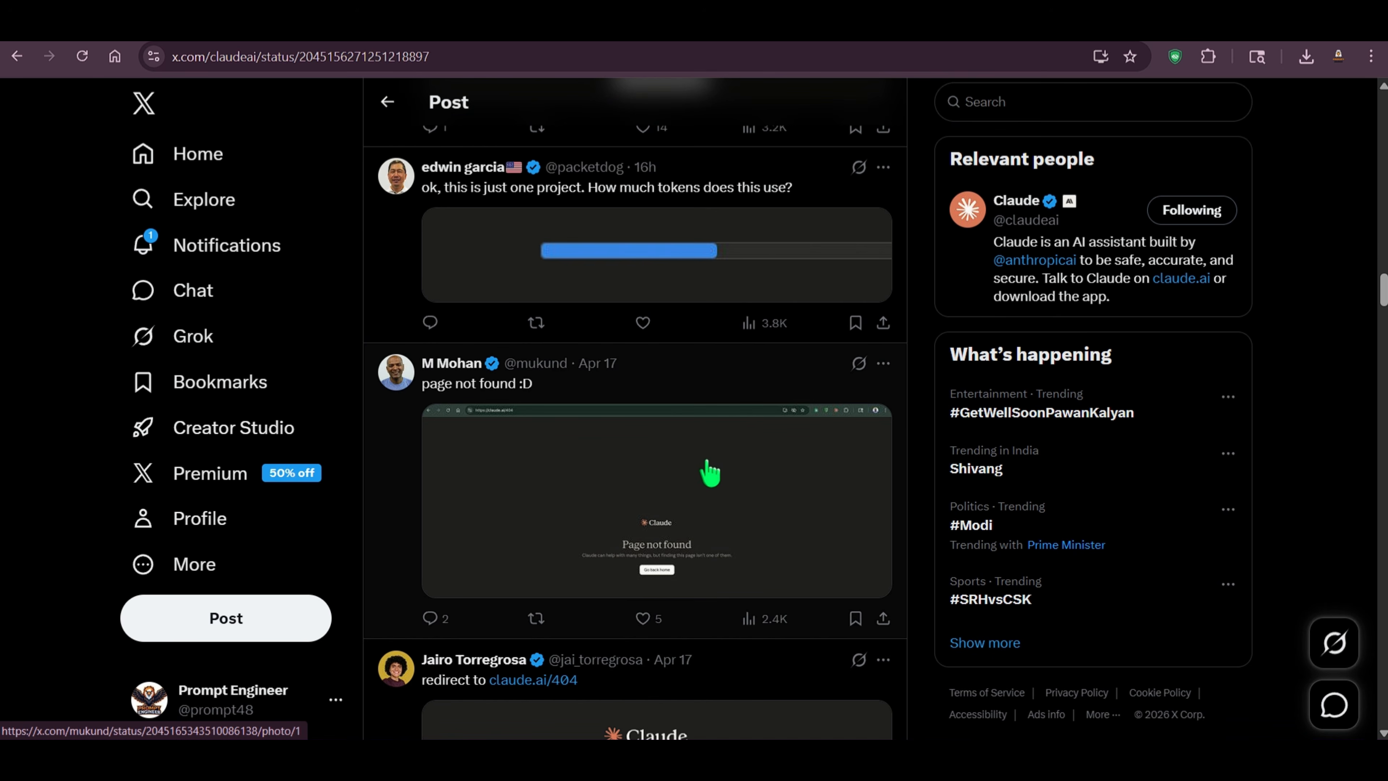
pyautogui.scroll(2, 710, 472)
pyautogui.click(671, 332)
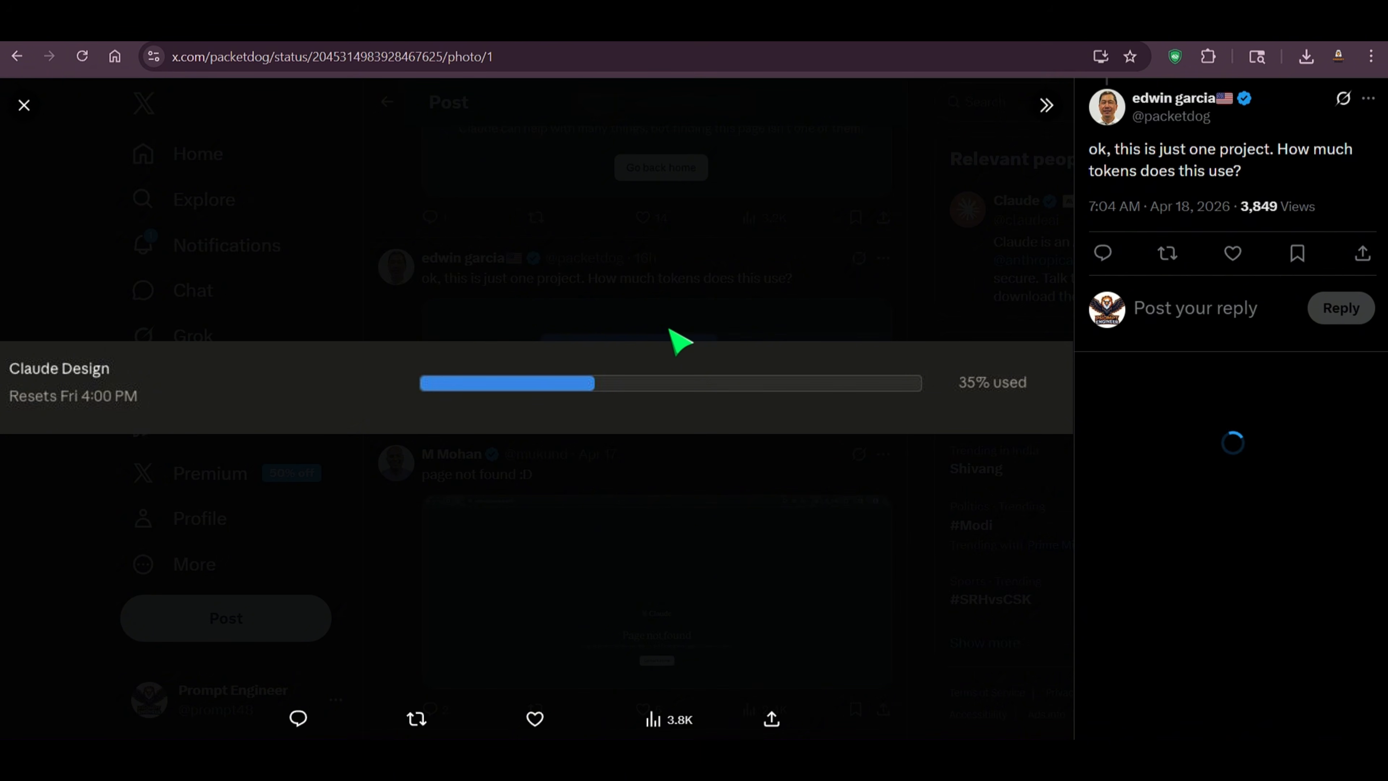
pyautogui.click(688, 533)
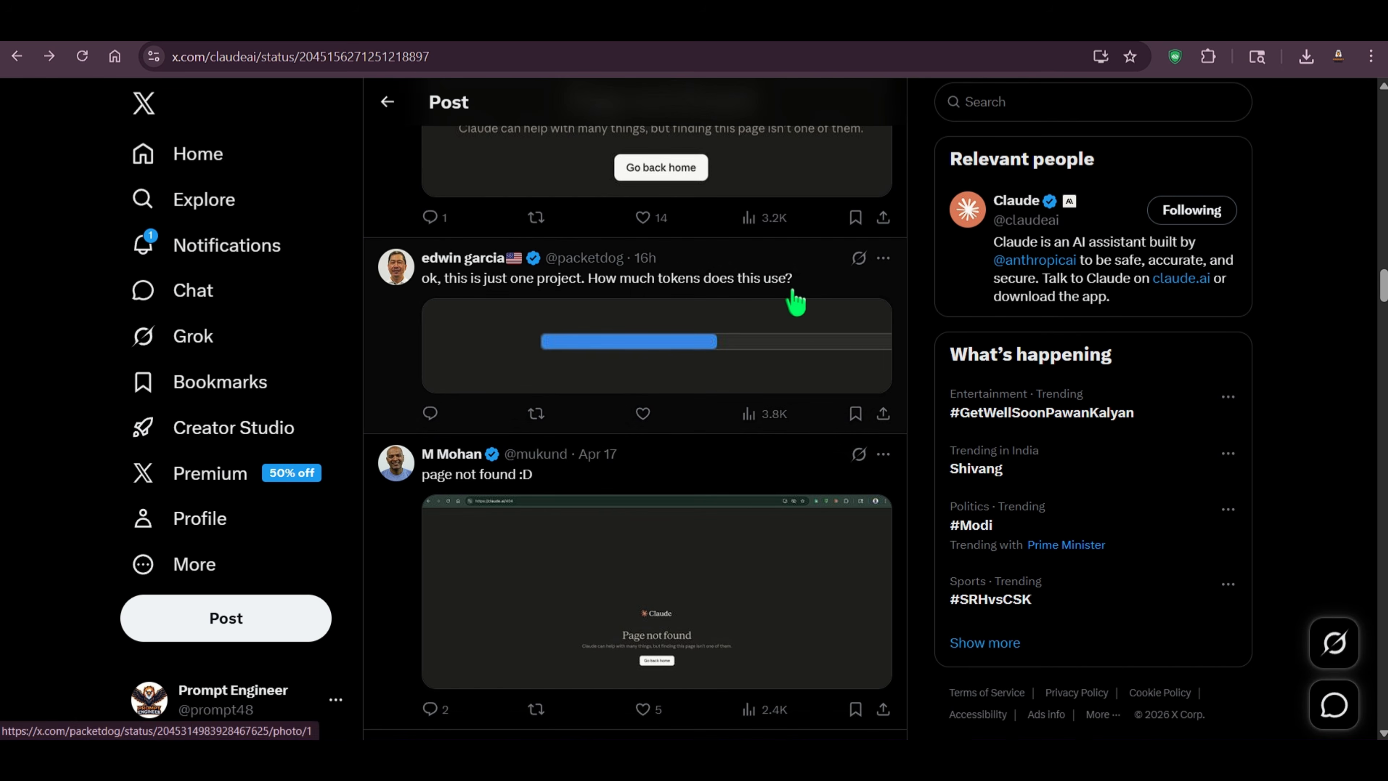
pyautogui.scroll(5, 797, 309)
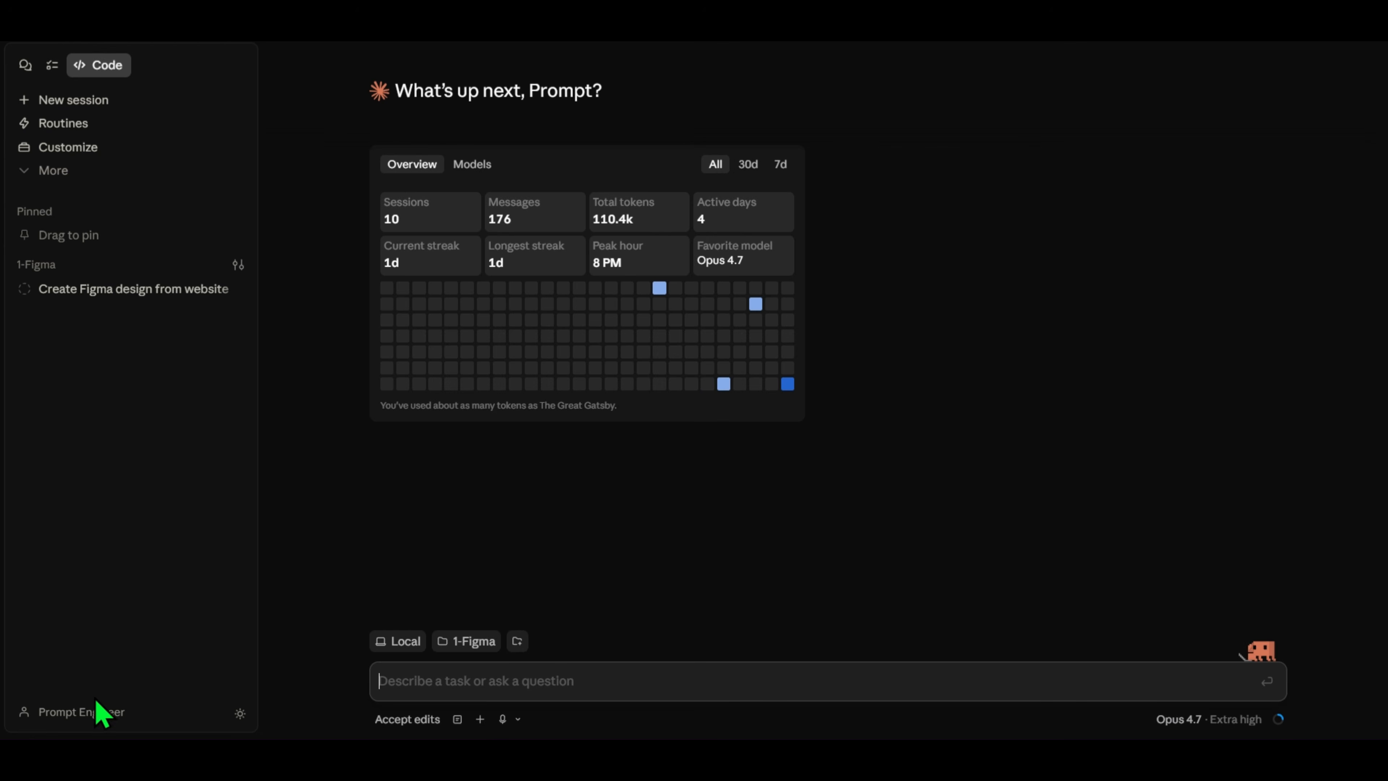
# Step: Switch to the Claude desktop app and check the Claude Design weekly limit in the usage settings
pyautogui.click(101, 712)
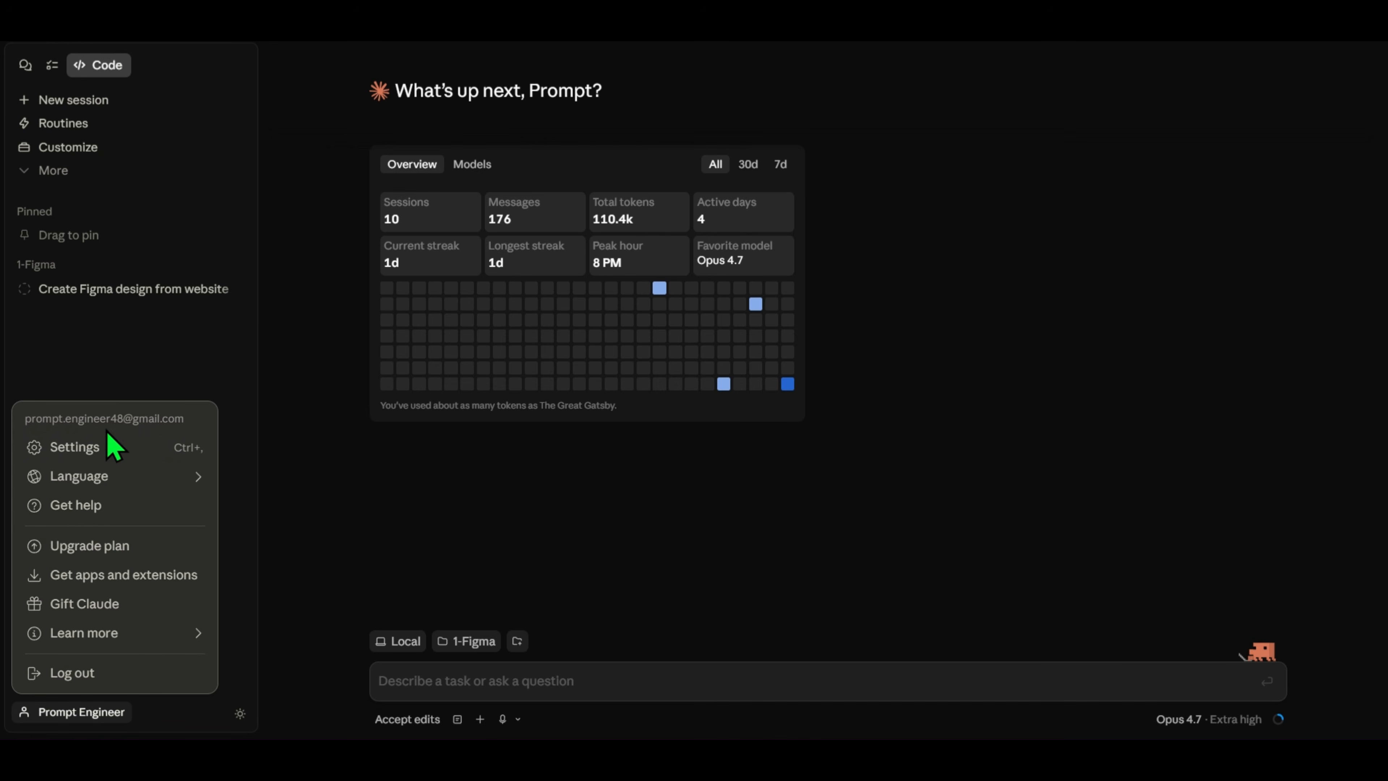
pyautogui.click(109, 445)
pyautogui.click(214, 268)
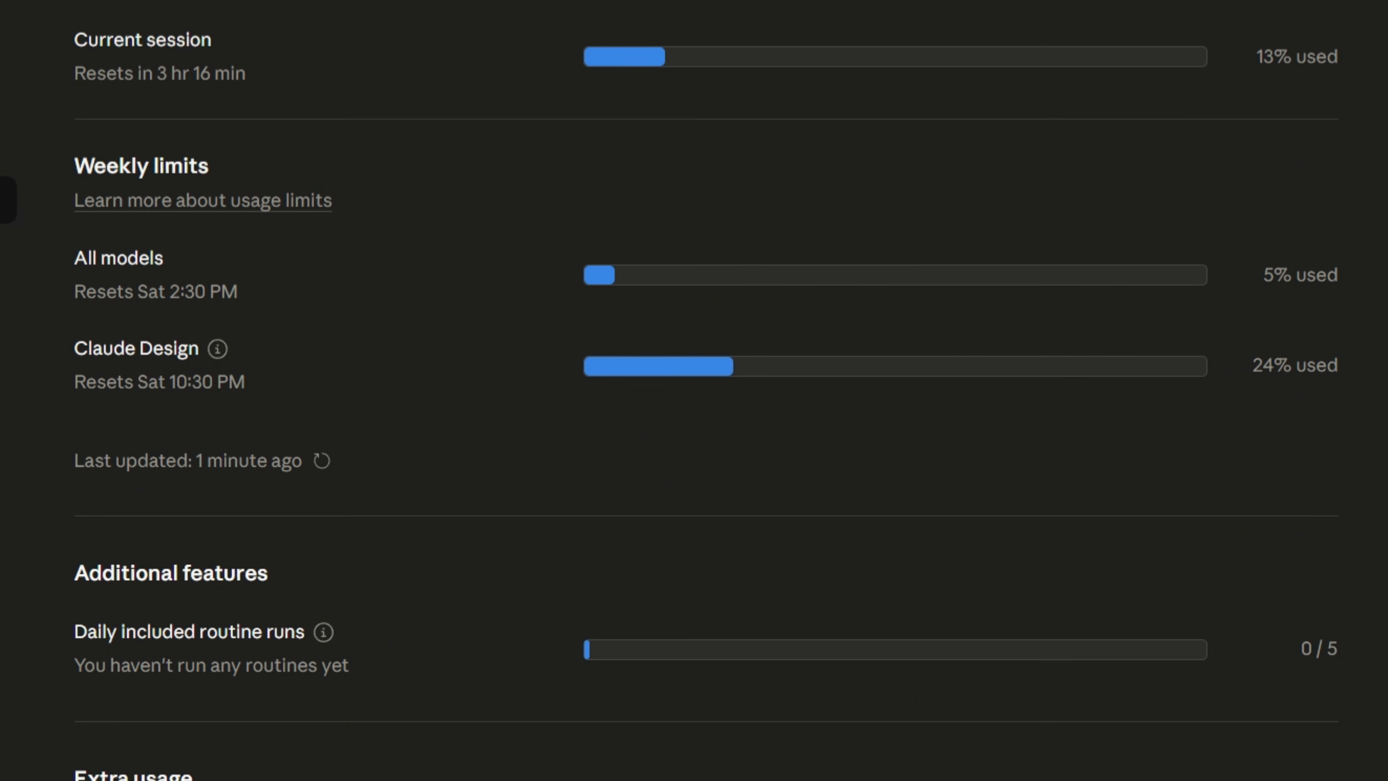
# Step: Return to the Claude Design project in Chrome and check the generation progress against the plan usage page
pyautogui.moveTo(576, 780)
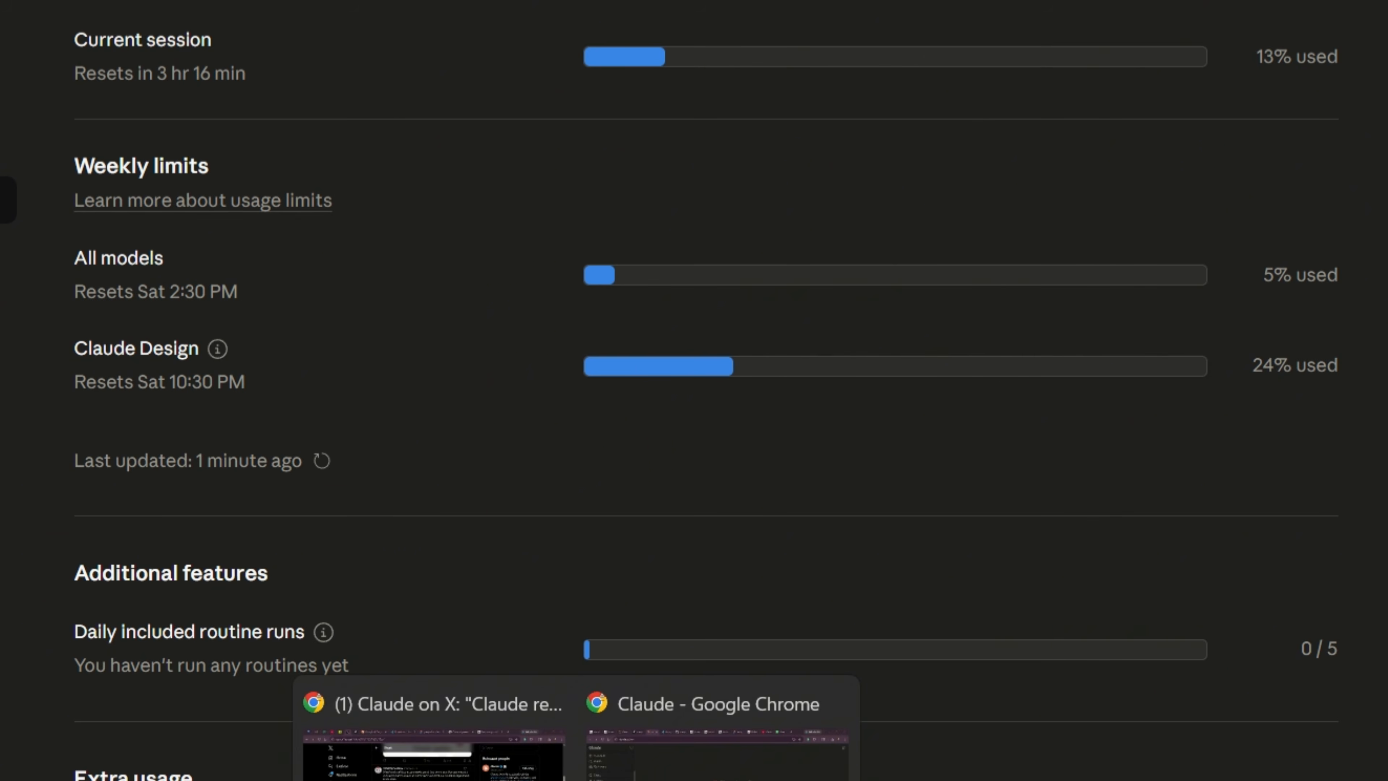
pyautogui.click(434, 757)
pyautogui.hotkey('alt', 'Tab')
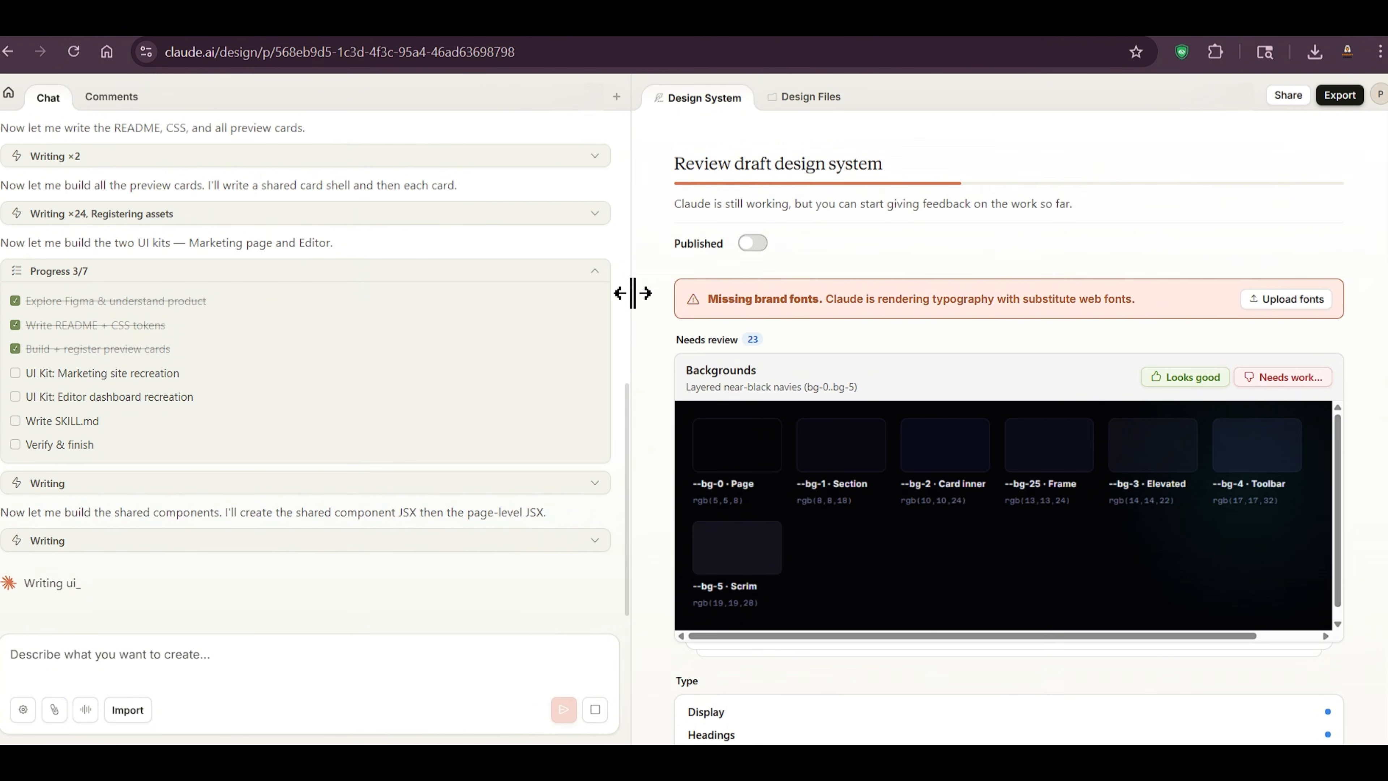
pyautogui.hotkey('alt', 'Tab')
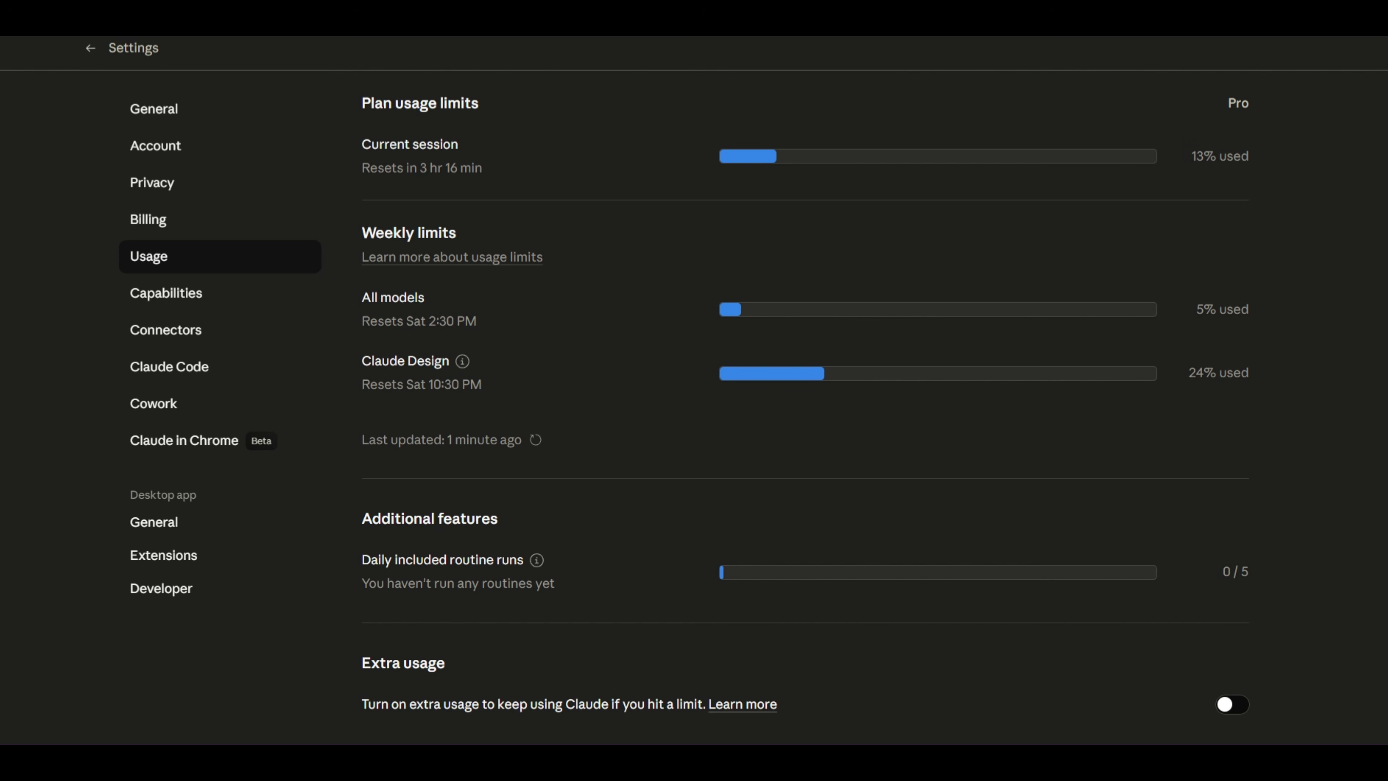
pyautogui.hotkey('alt', 'Tab')
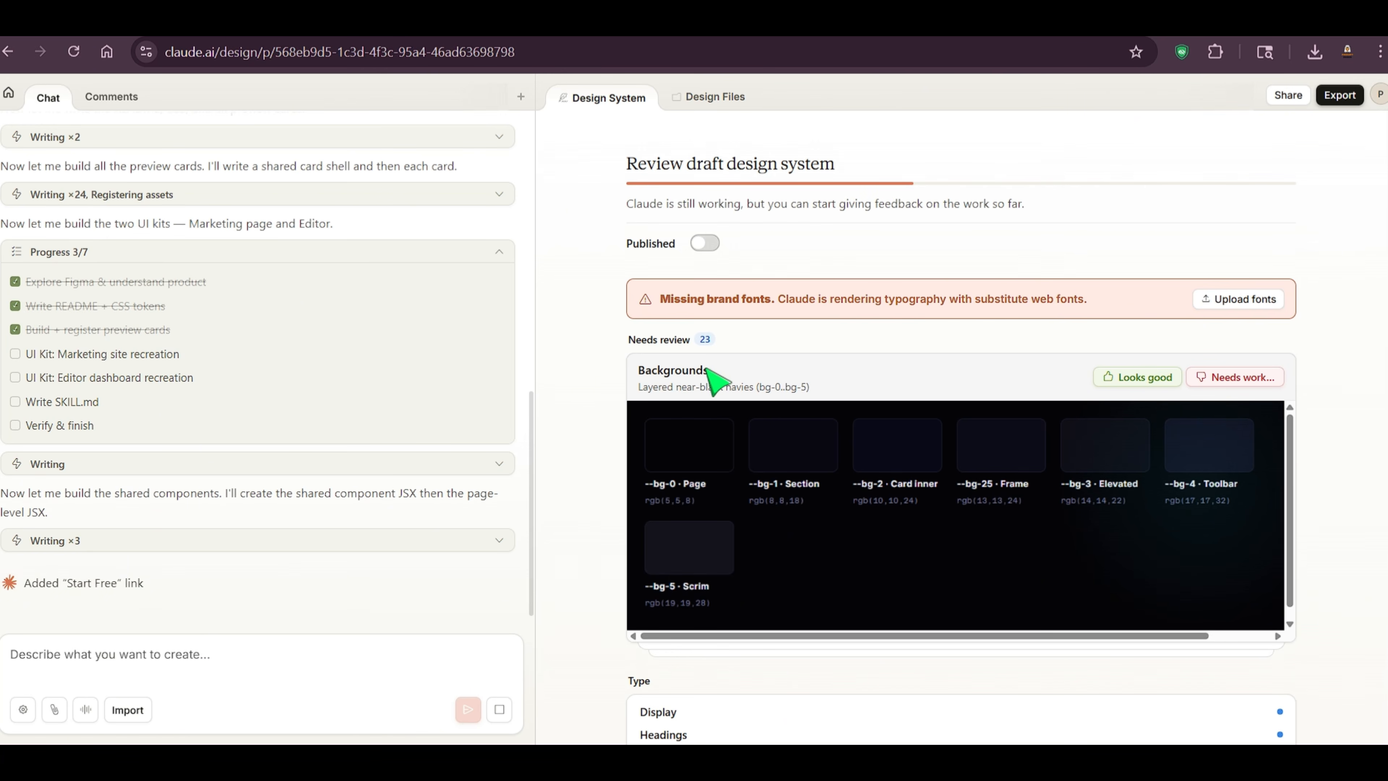
# Step: Approve the Backgrounds, Accents, Foreground and border color cards in the draft design system as looking good
pyautogui.click(1135, 379)
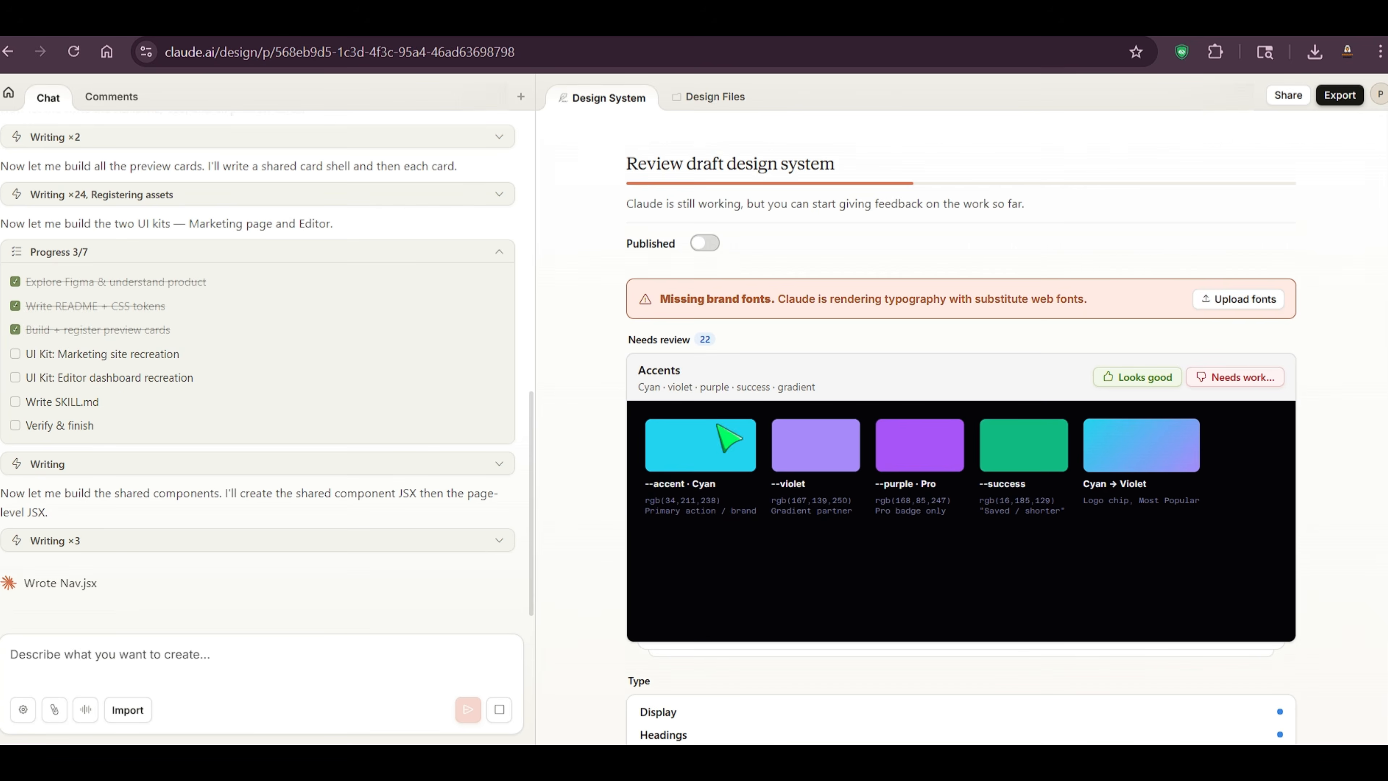
pyautogui.click(1141, 380)
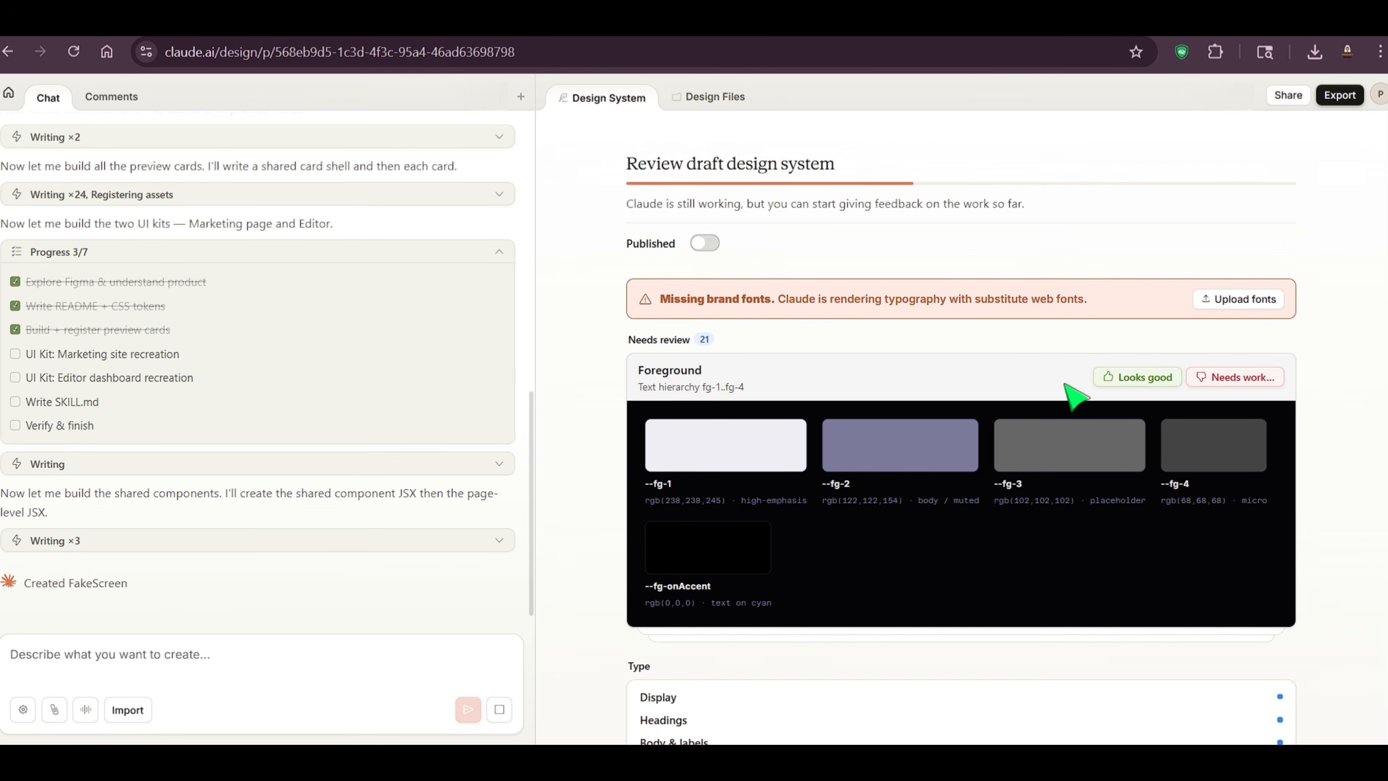
pyautogui.click(1163, 381)
pyautogui.click(1155, 382)
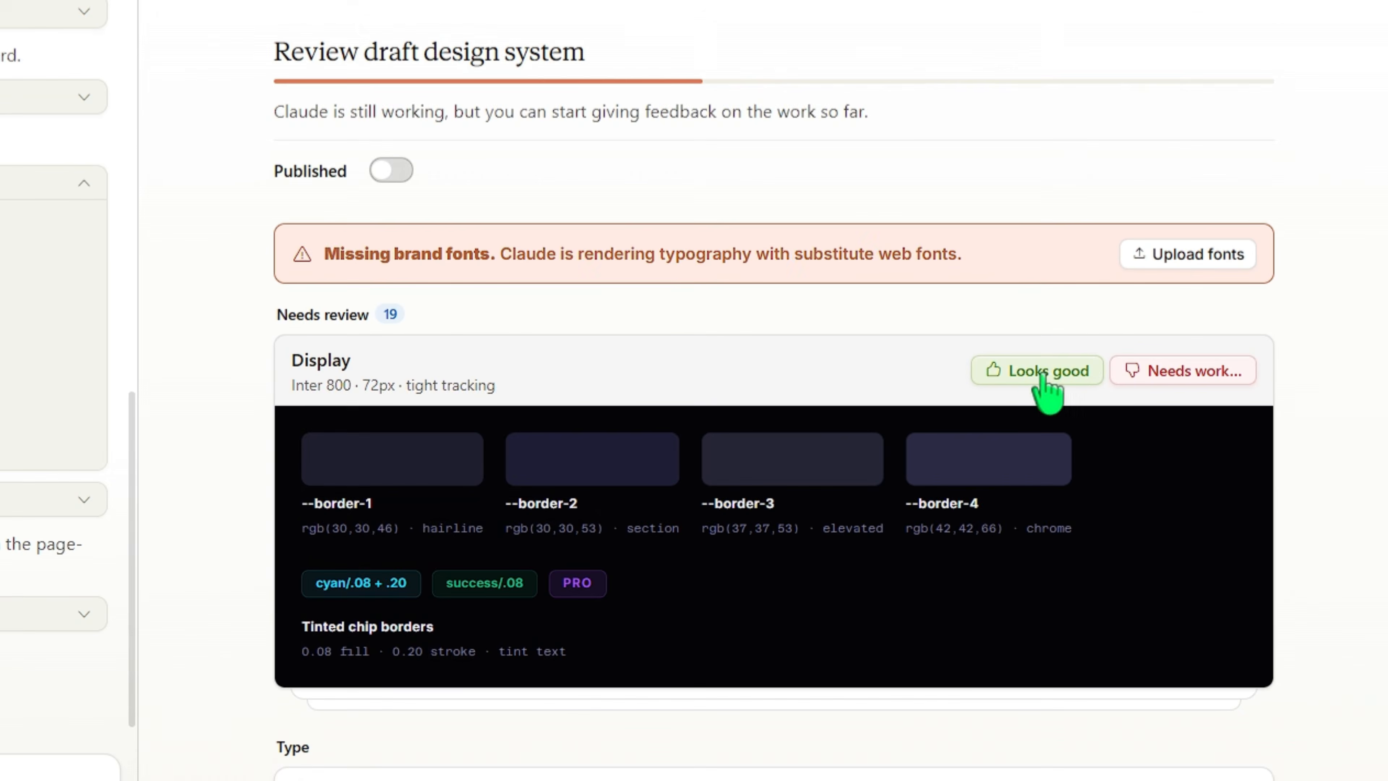
# Step: Approve the typography cards from Display through Eyebrows and the card just before Radii as looking good
pyautogui.click(1140, 380)
pyautogui.click(1041, 380)
pyautogui.click(1041, 379)
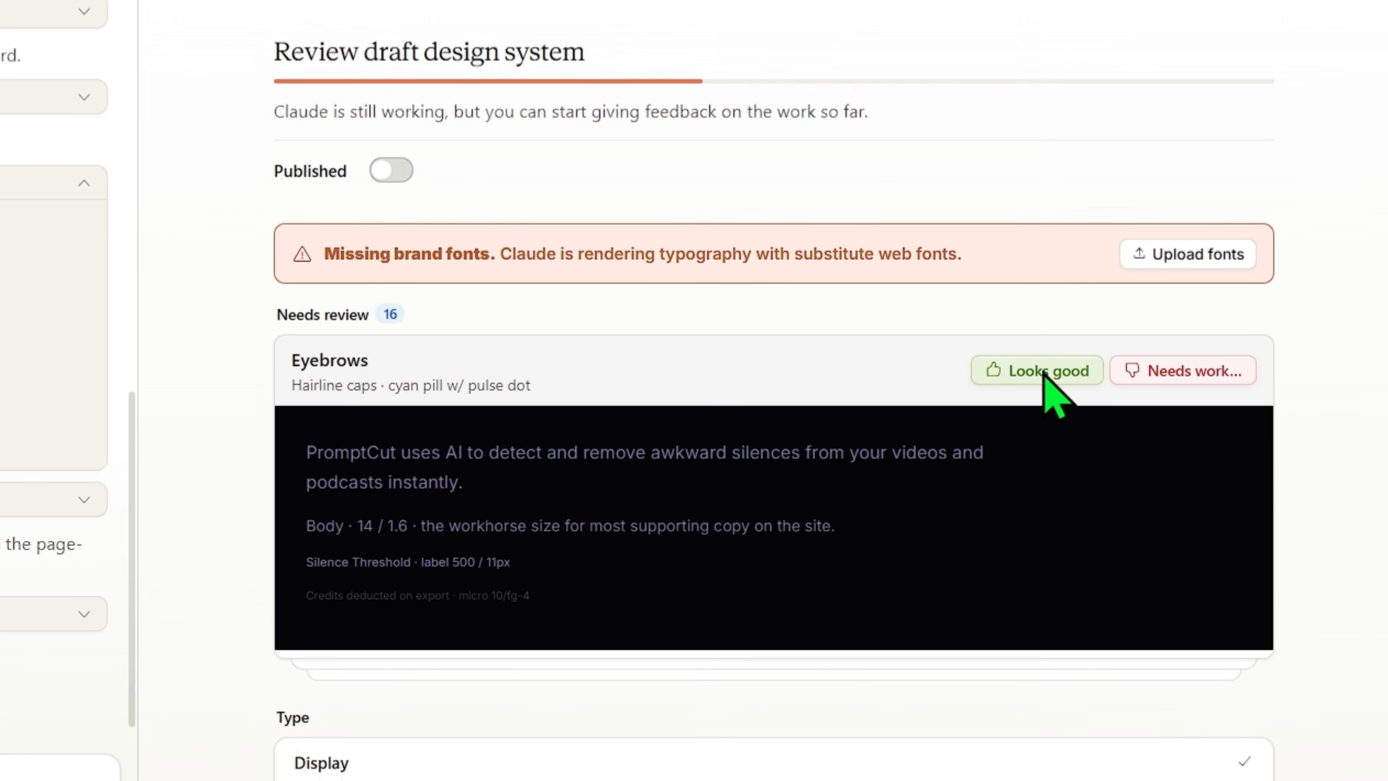
pyautogui.click(1043, 378)
pyautogui.click(1043, 376)
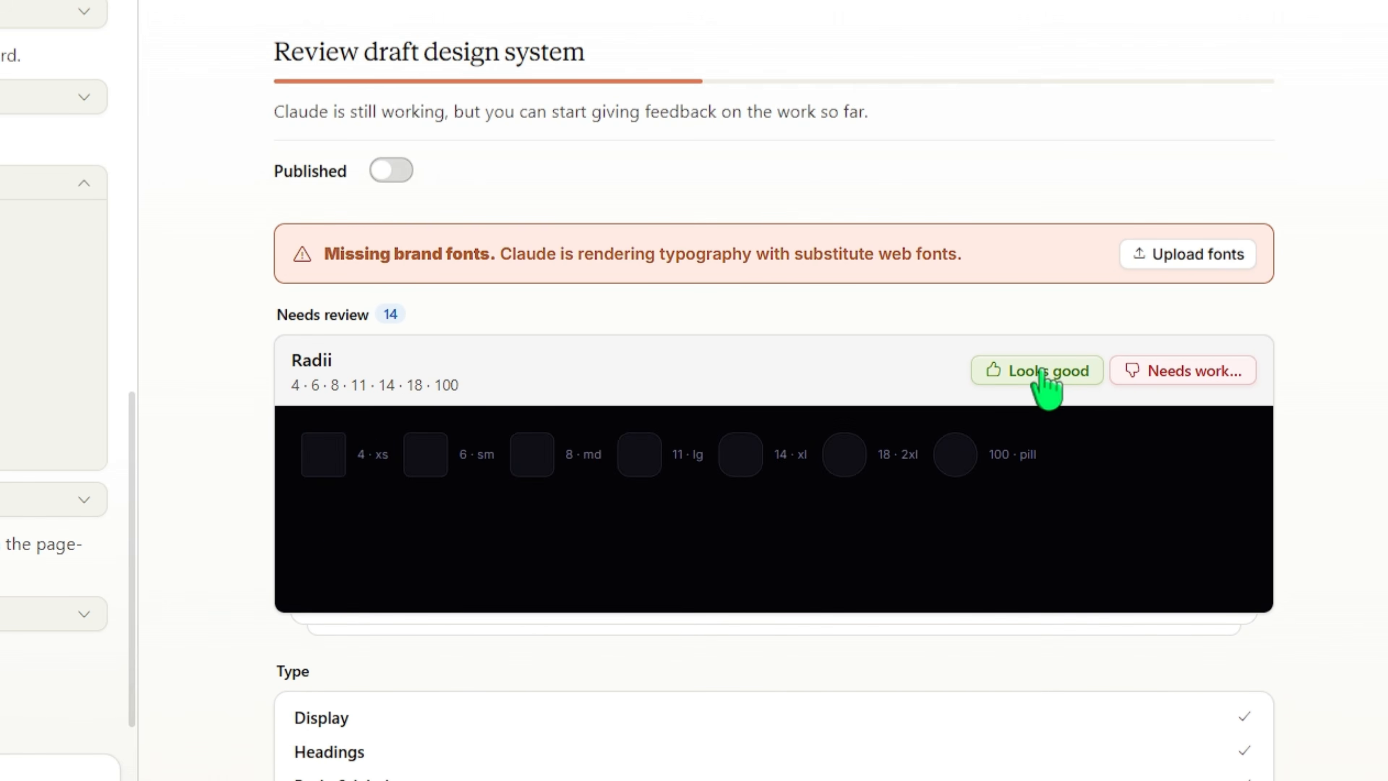
# Step: Approve the review cards from Radii through Slider & toggle, including Shadows & glow, Ambient orbs and Chips & badges
pyautogui.click(1045, 378)
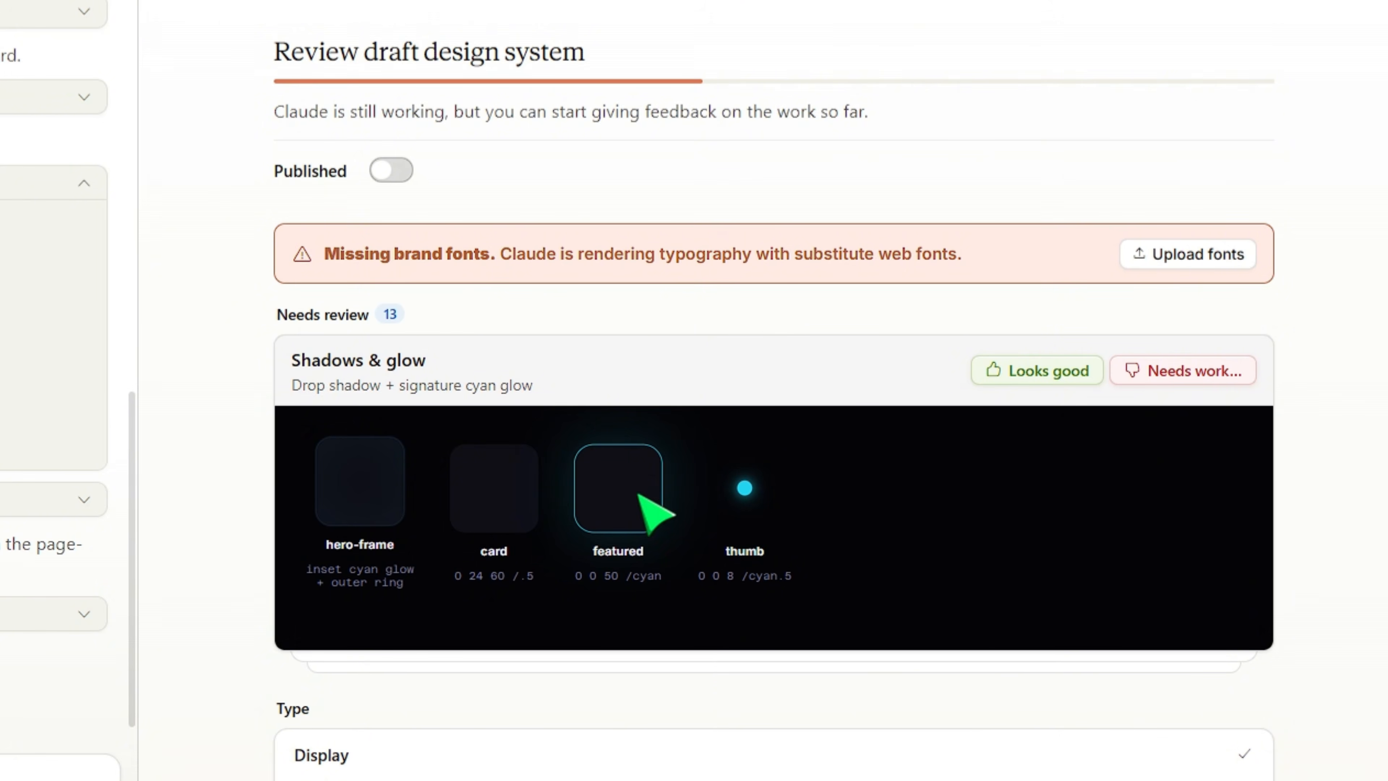
pyautogui.click(1035, 380)
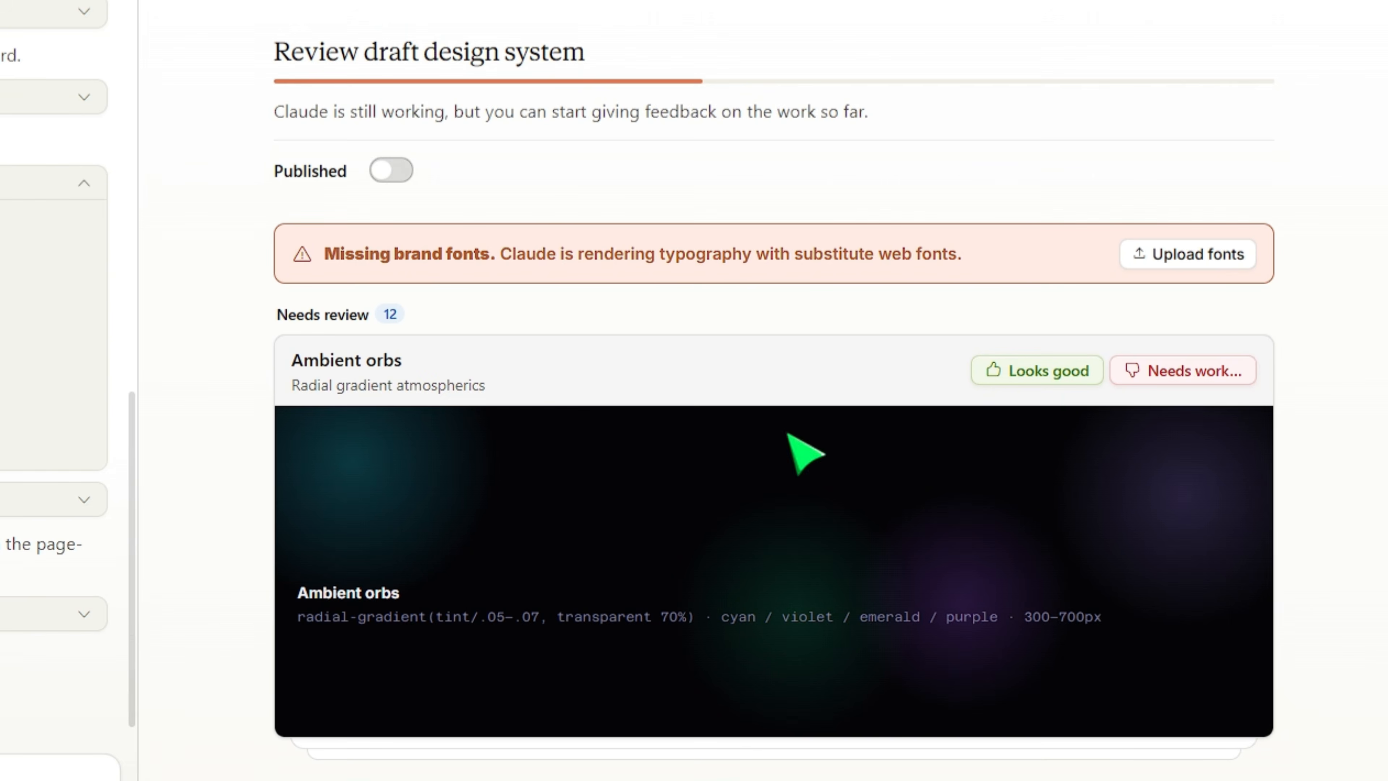
pyautogui.click(1052, 378)
pyautogui.click(1047, 373)
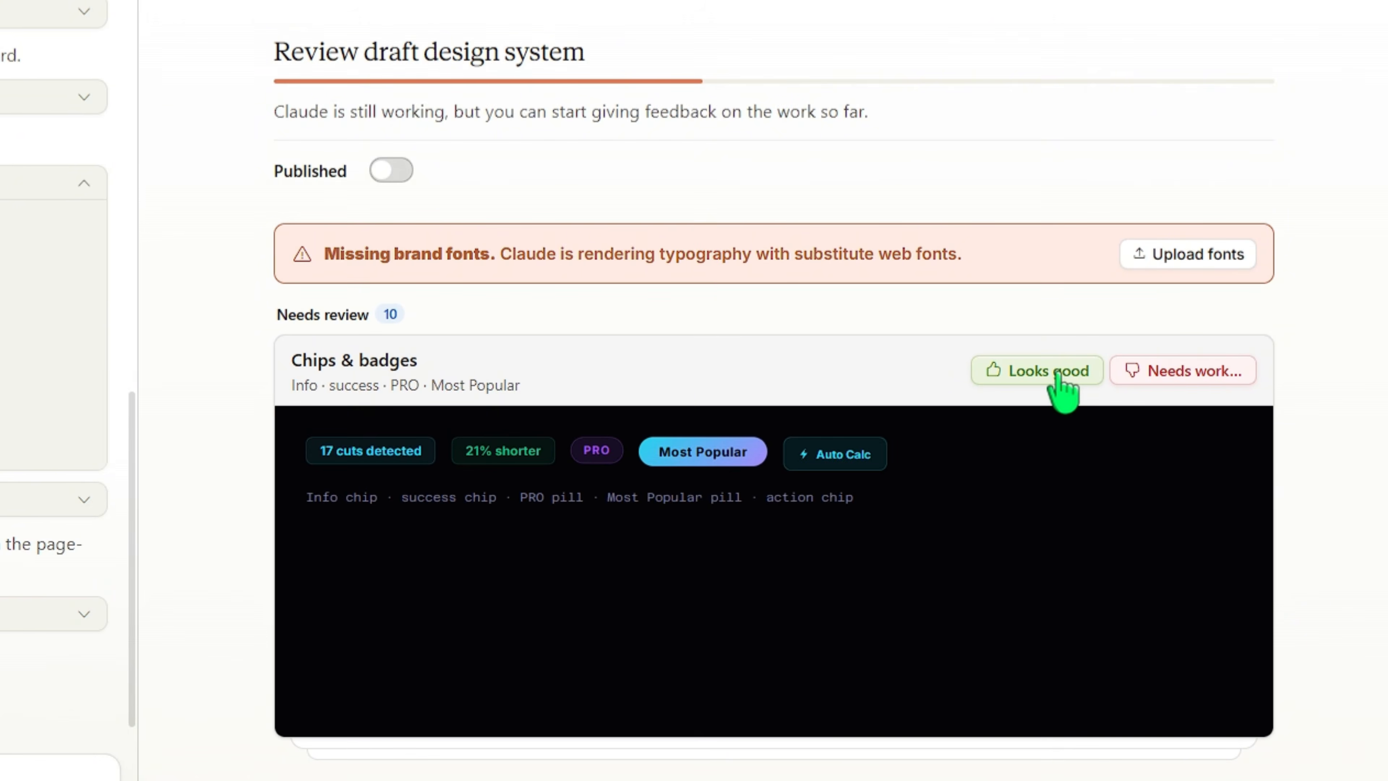
pyautogui.click(1058, 378)
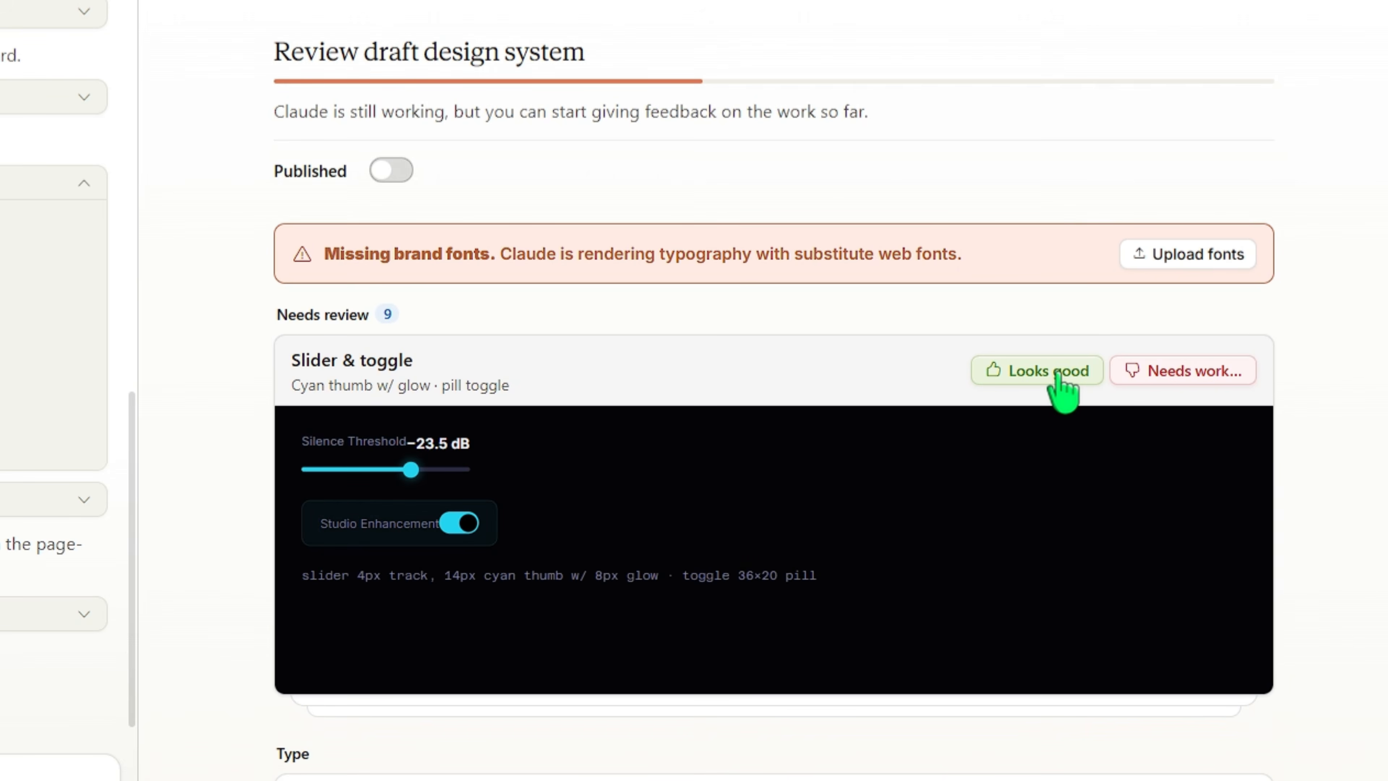
pyautogui.click(1057, 375)
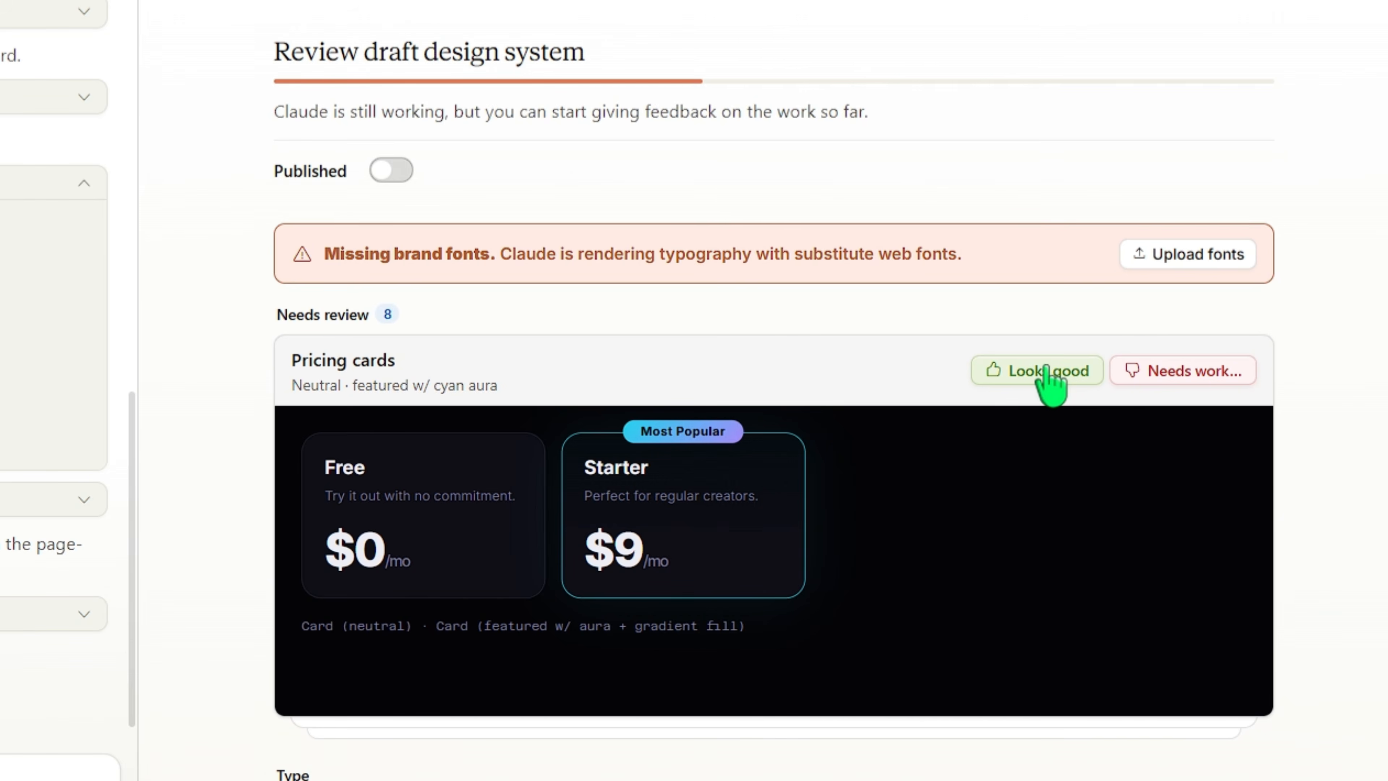
# Step: Approve the component cards from Pricing cards through Stat bar as looking good, comparing them with the PromptCut landing page
pyautogui.click(1052, 383)
pyautogui.click(1055, 384)
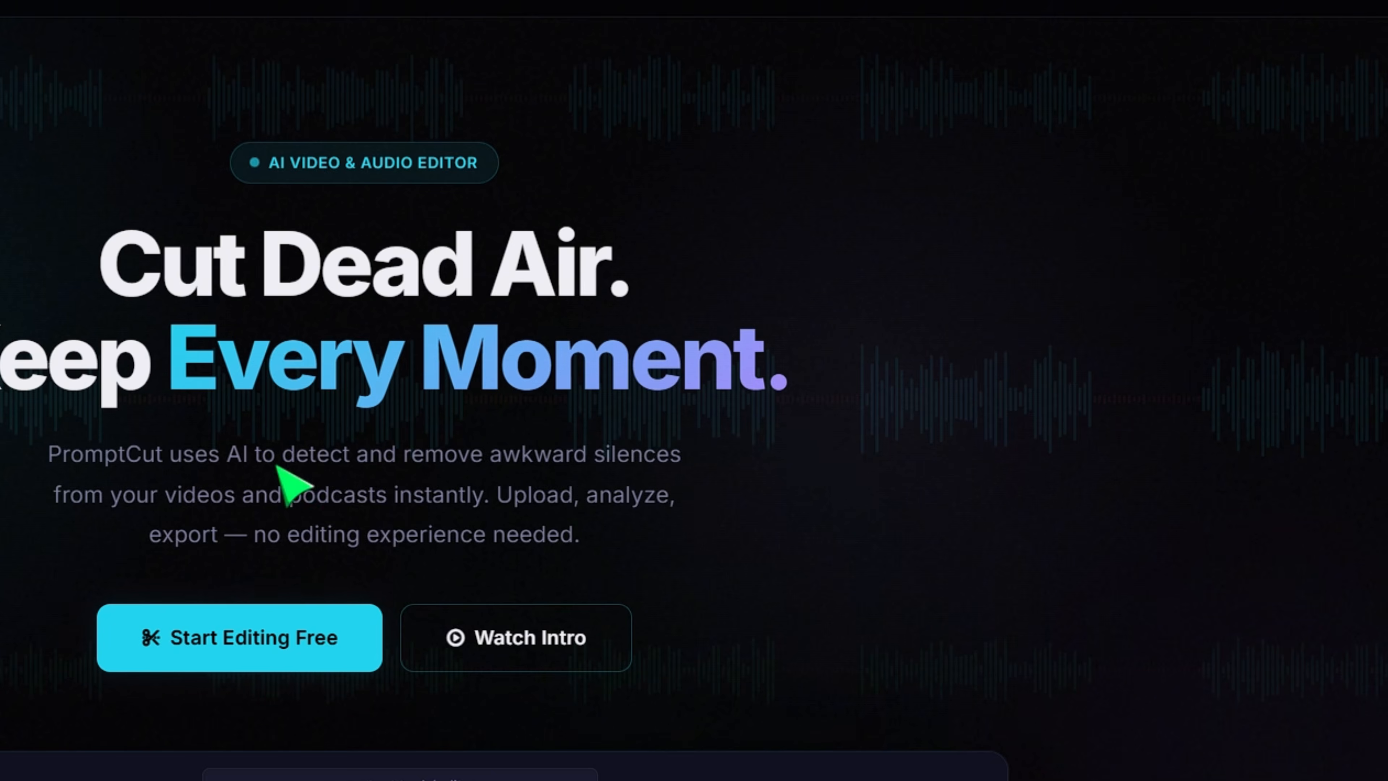
pyautogui.scroll(-10, 409, 365)
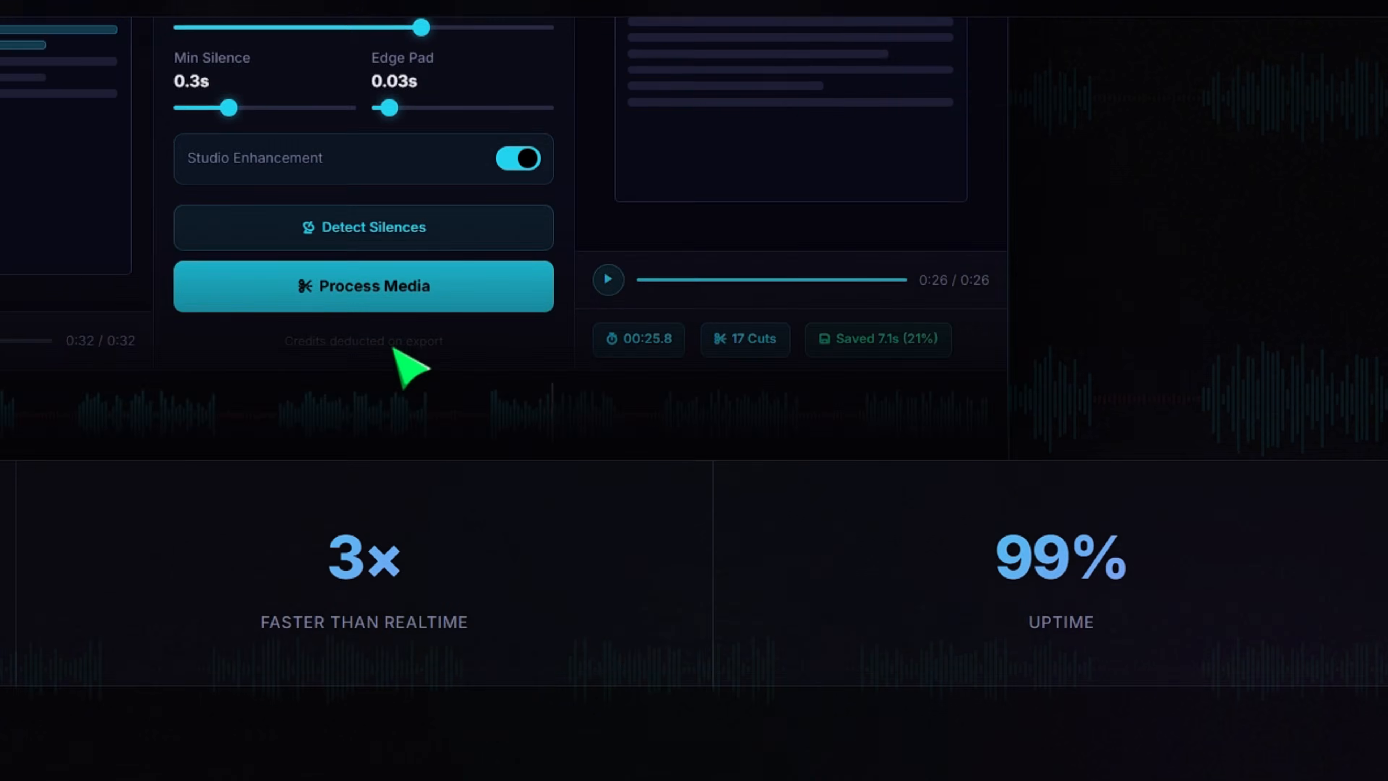
pyautogui.scroll(-10, 451, 375)
pyautogui.click(1012, 379)
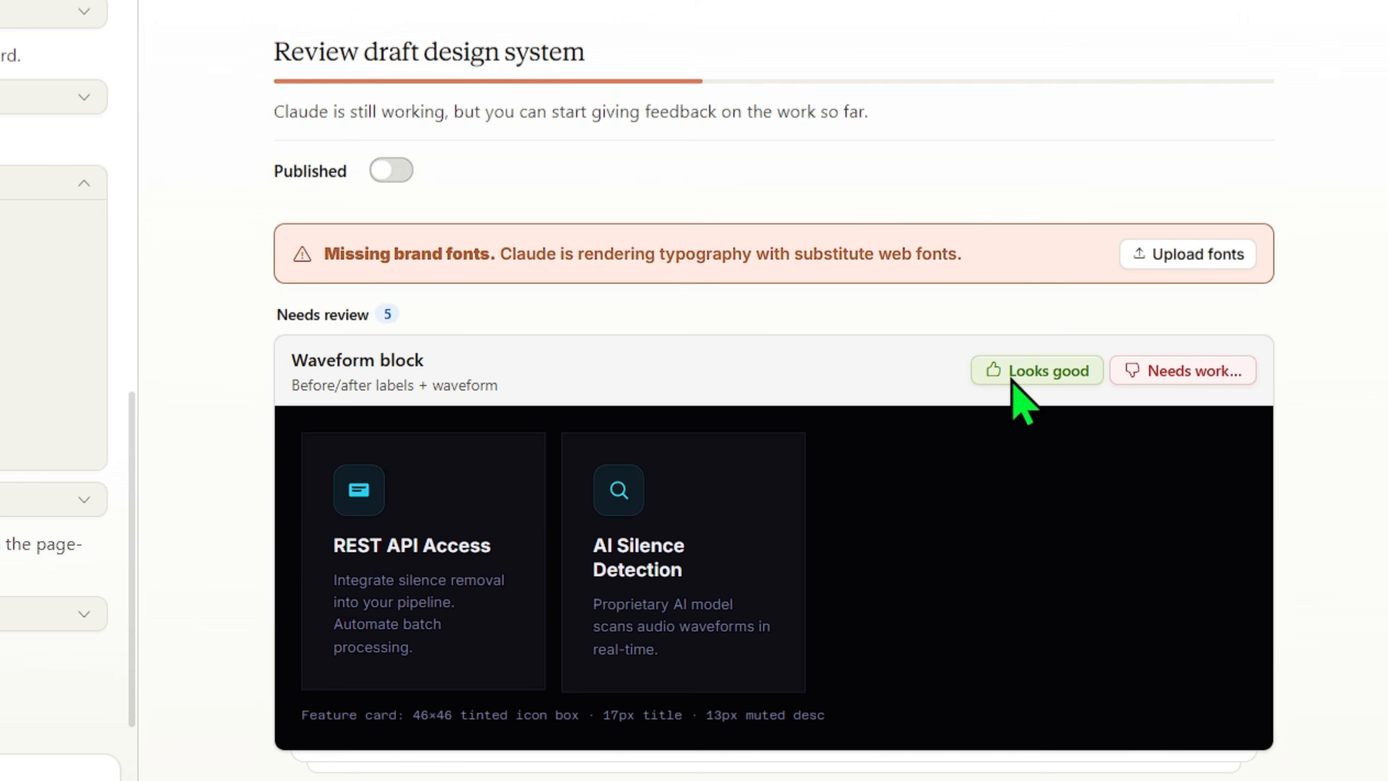
pyautogui.click(1021, 377)
pyautogui.click(1023, 374)
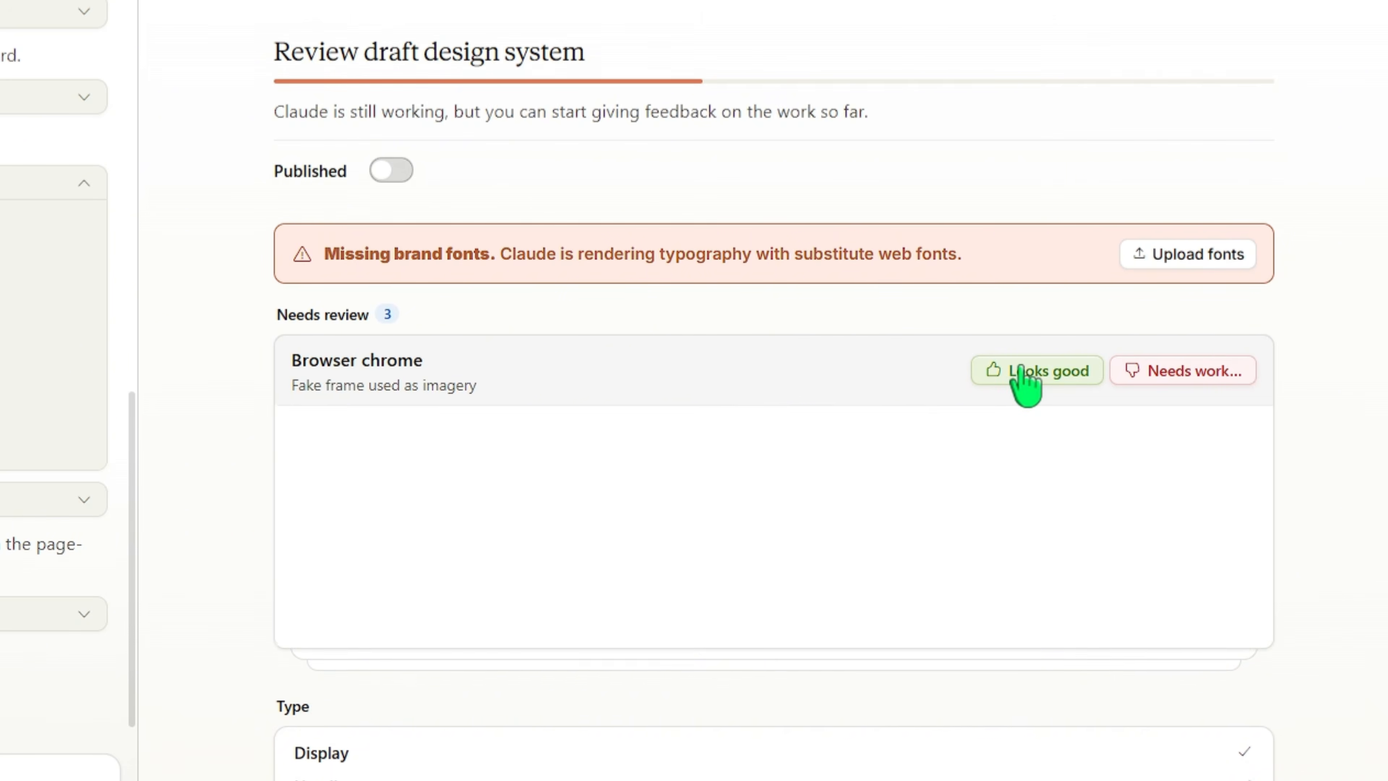
# Step: Approve the Browser chrome, Logo lockup and Iconography cards as looking good and look over the reviewed card list
pyautogui.click(1026, 375)
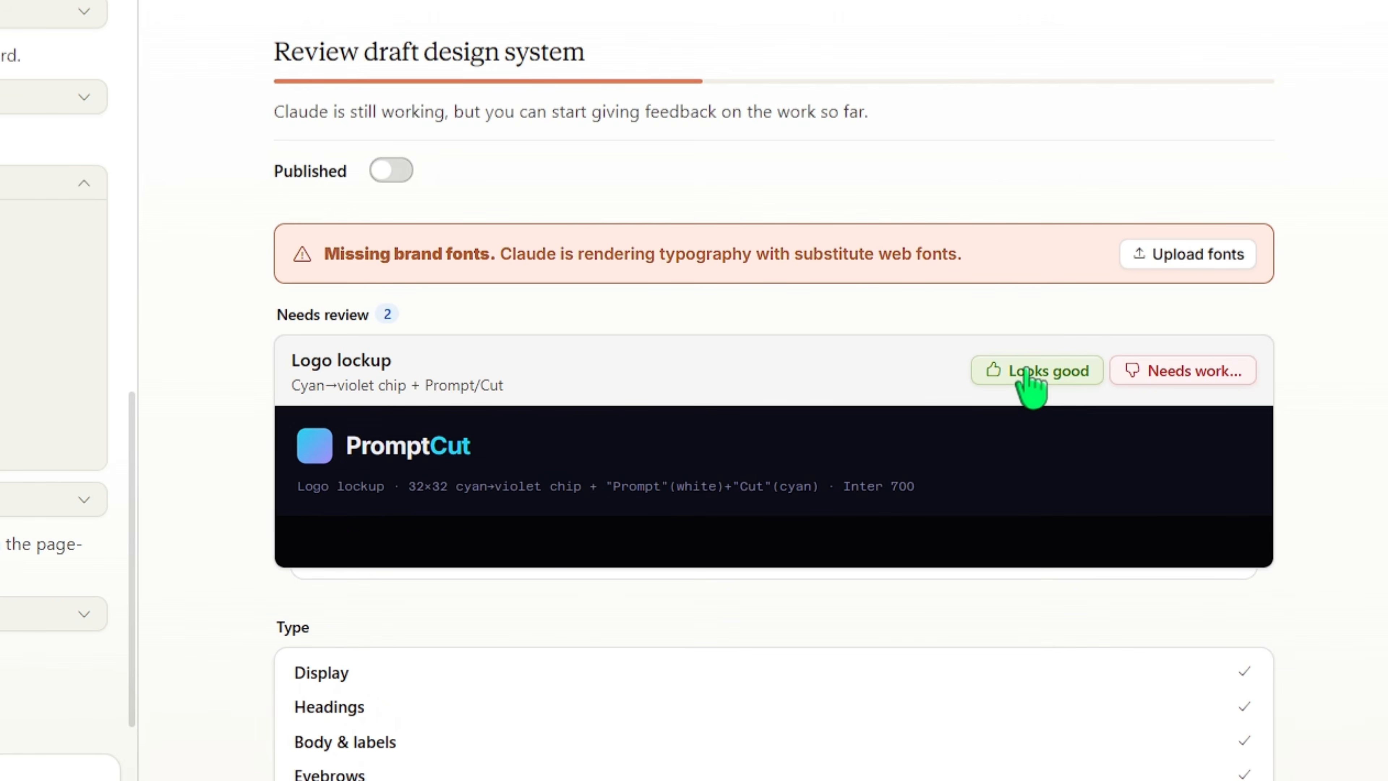
pyautogui.click(1030, 383)
pyautogui.click(1027, 377)
pyautogui.scroll(-10, 1369, 428)
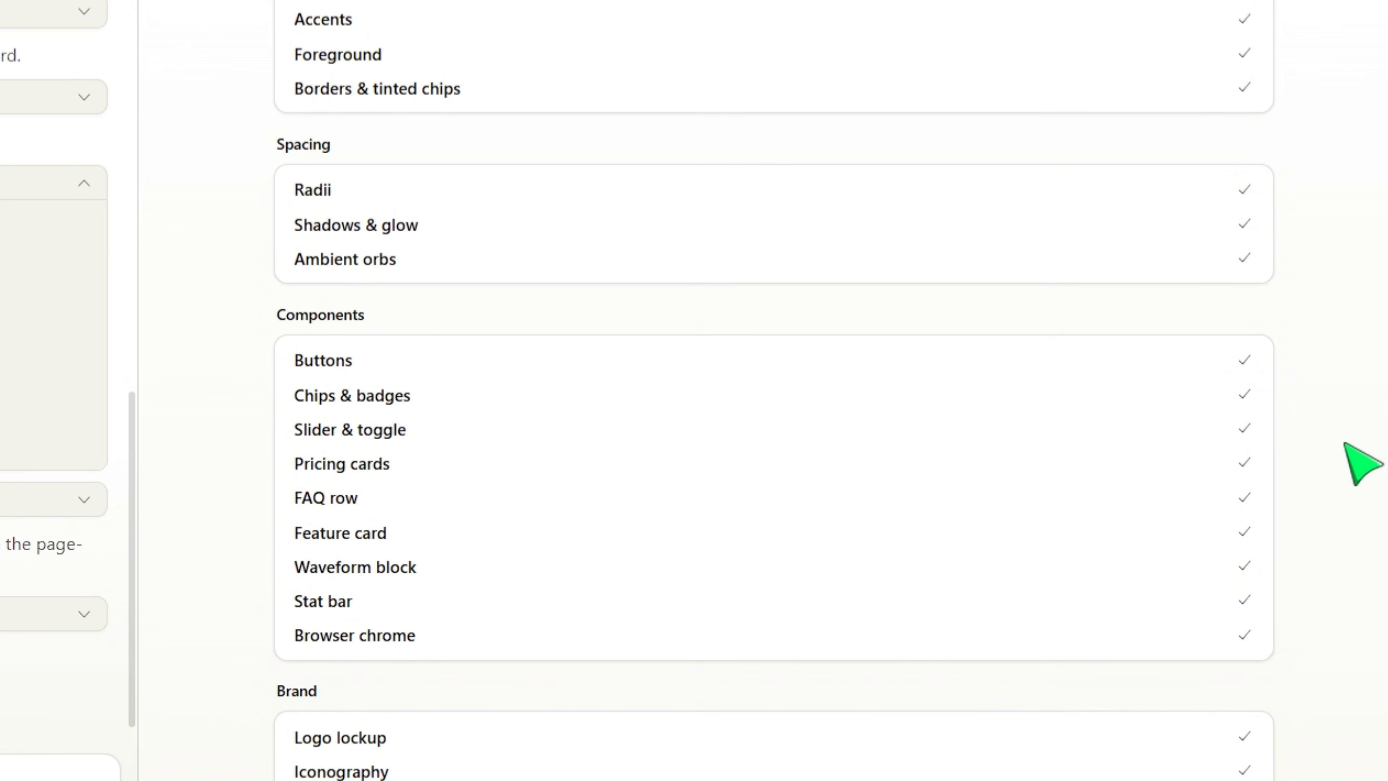
pyautogui.scroll(10, 1362, 464)
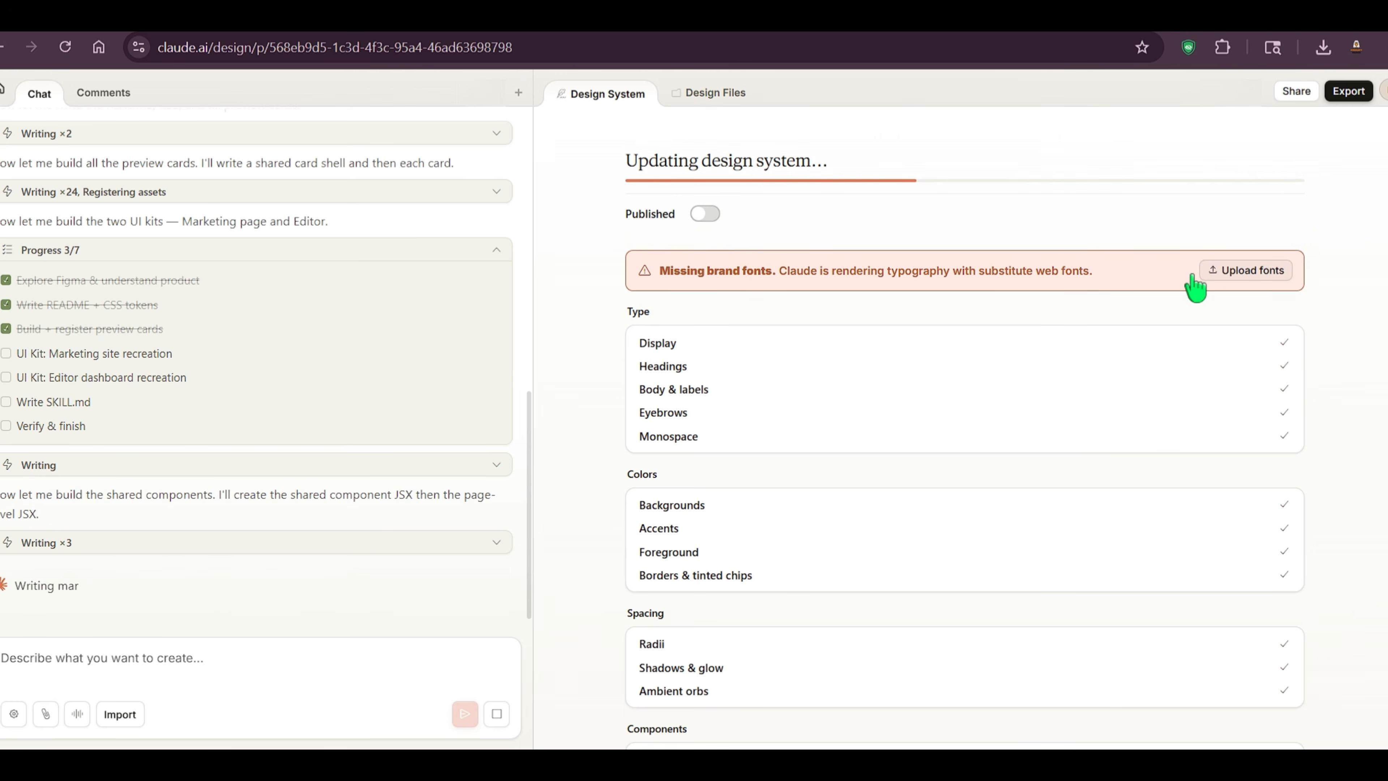
pyautogui.scroll(-7, 737, 399)
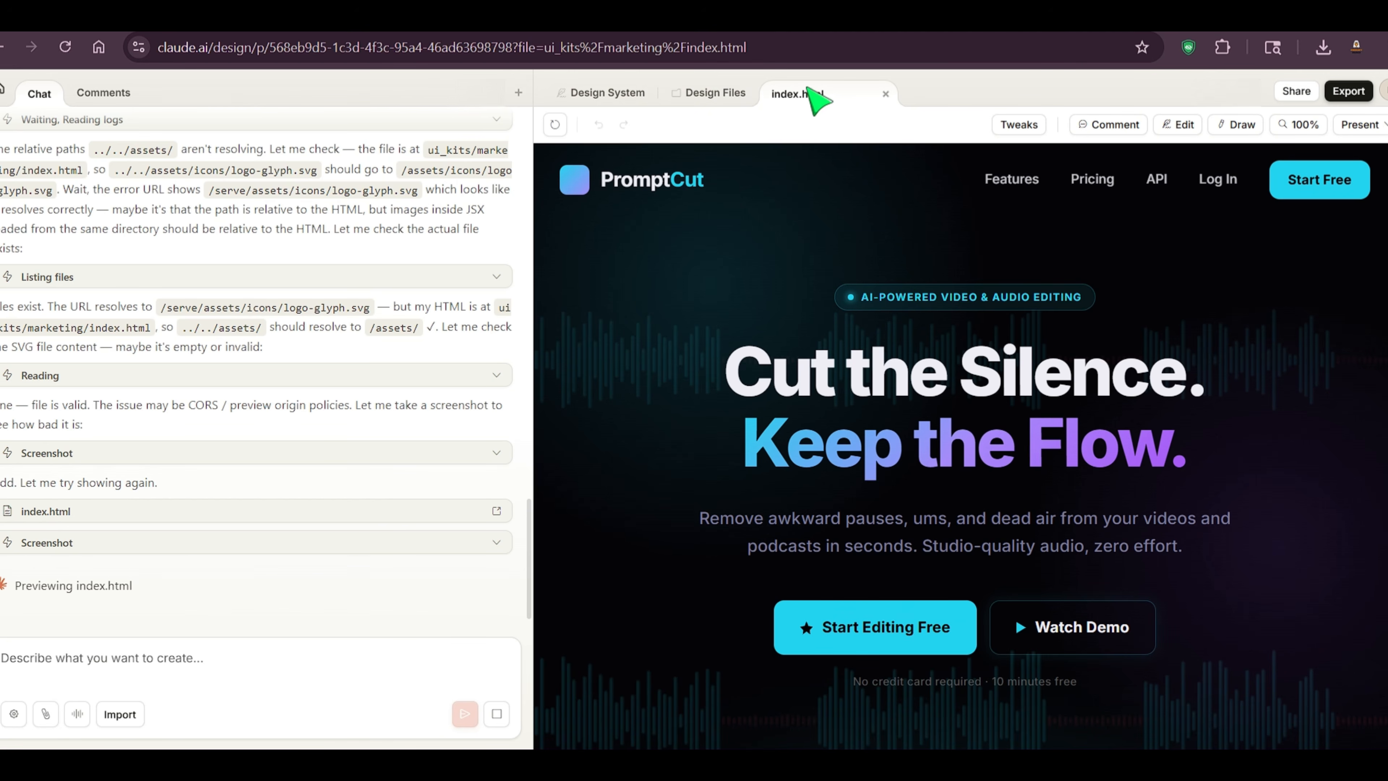
# Step: Preview the marketing-1.jpg image in the _scratch folder of the project's design files
pyautogui.click(713, 93)
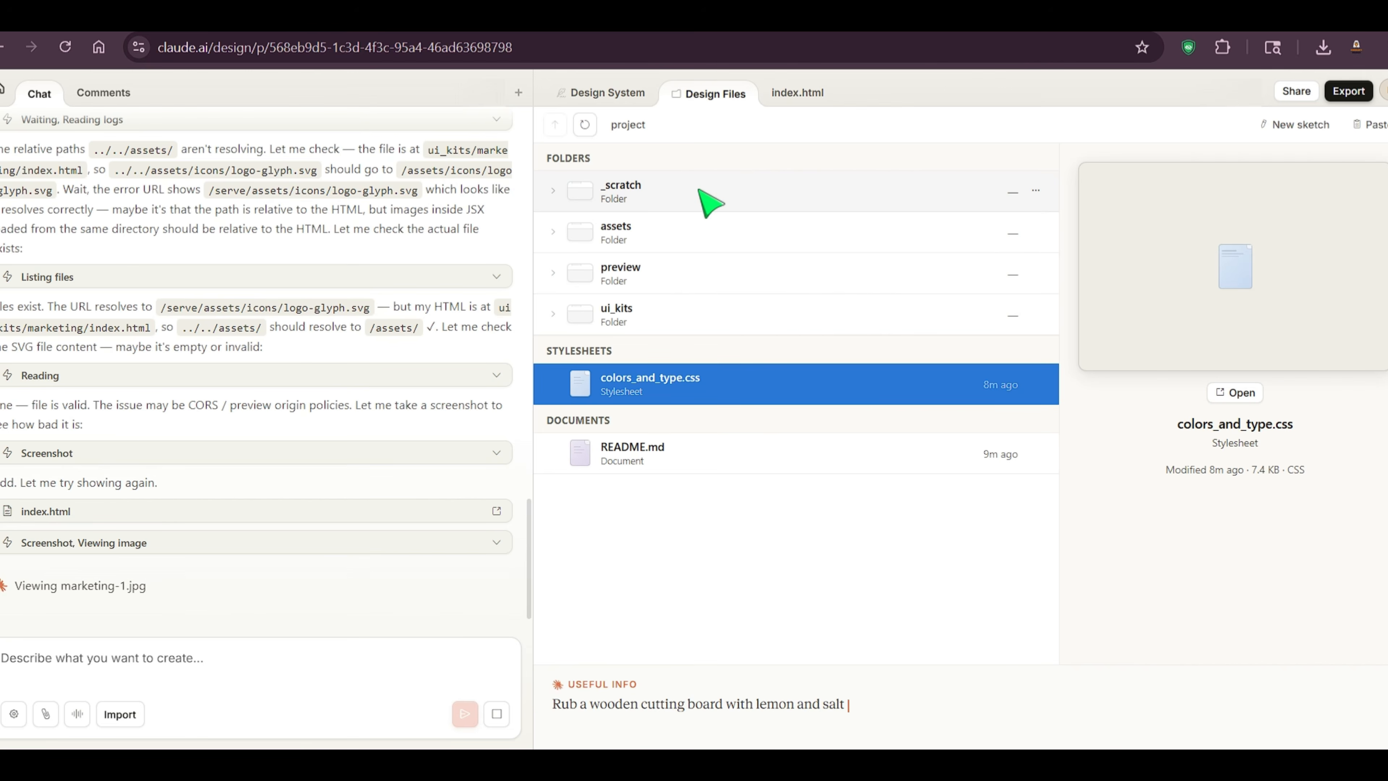
pyautogui.click(552, 189)
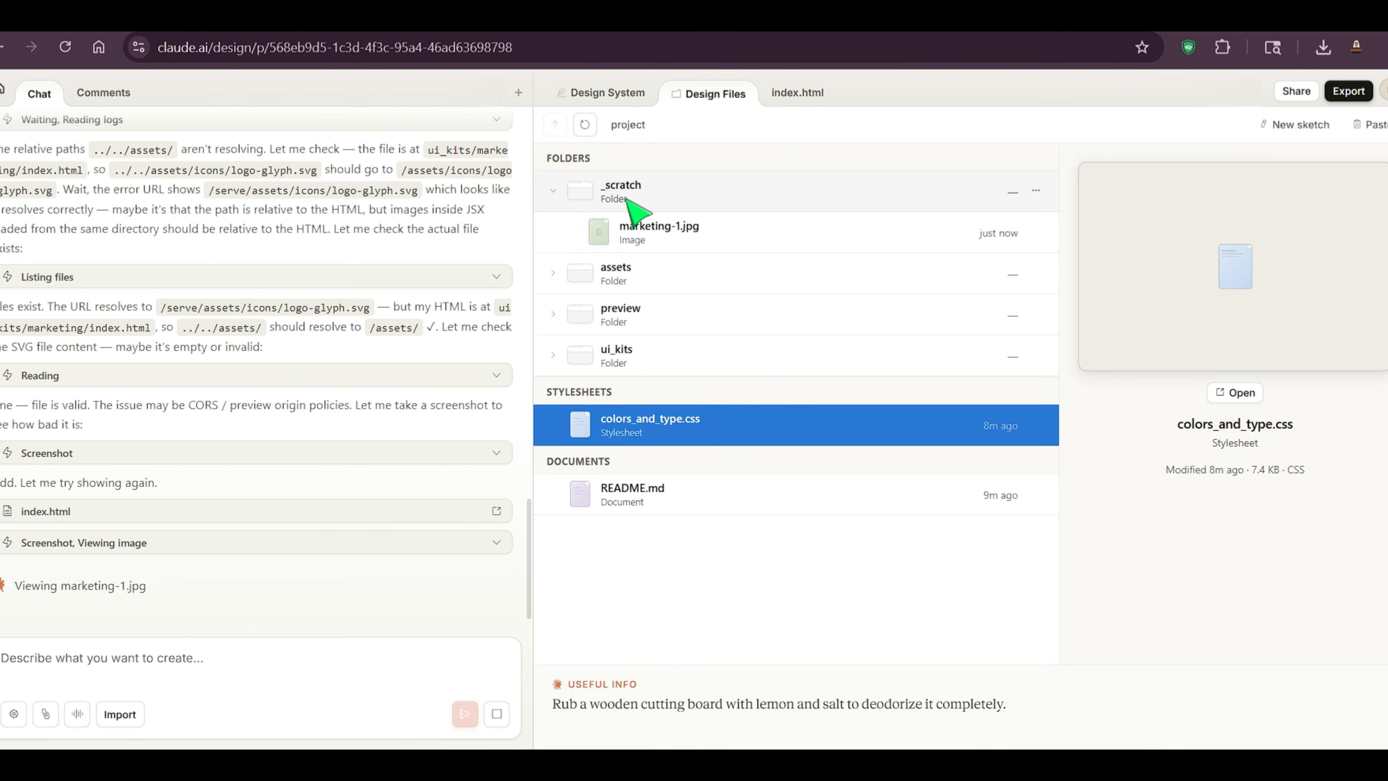
pyautogui.click(685, 249)
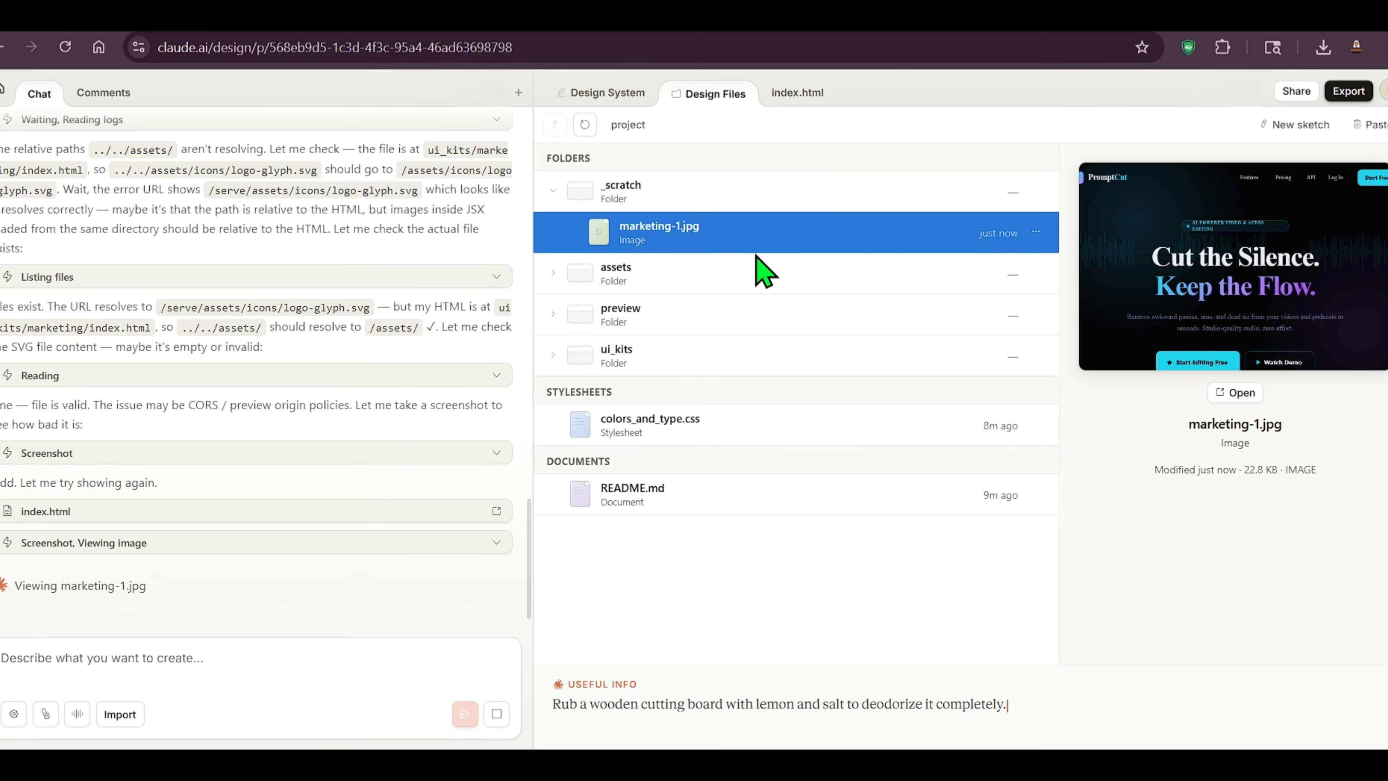
# Step: Expand the assets, preview and ui_kits folders in the design files and look through the generated files
pyautogui.click(624, 284)
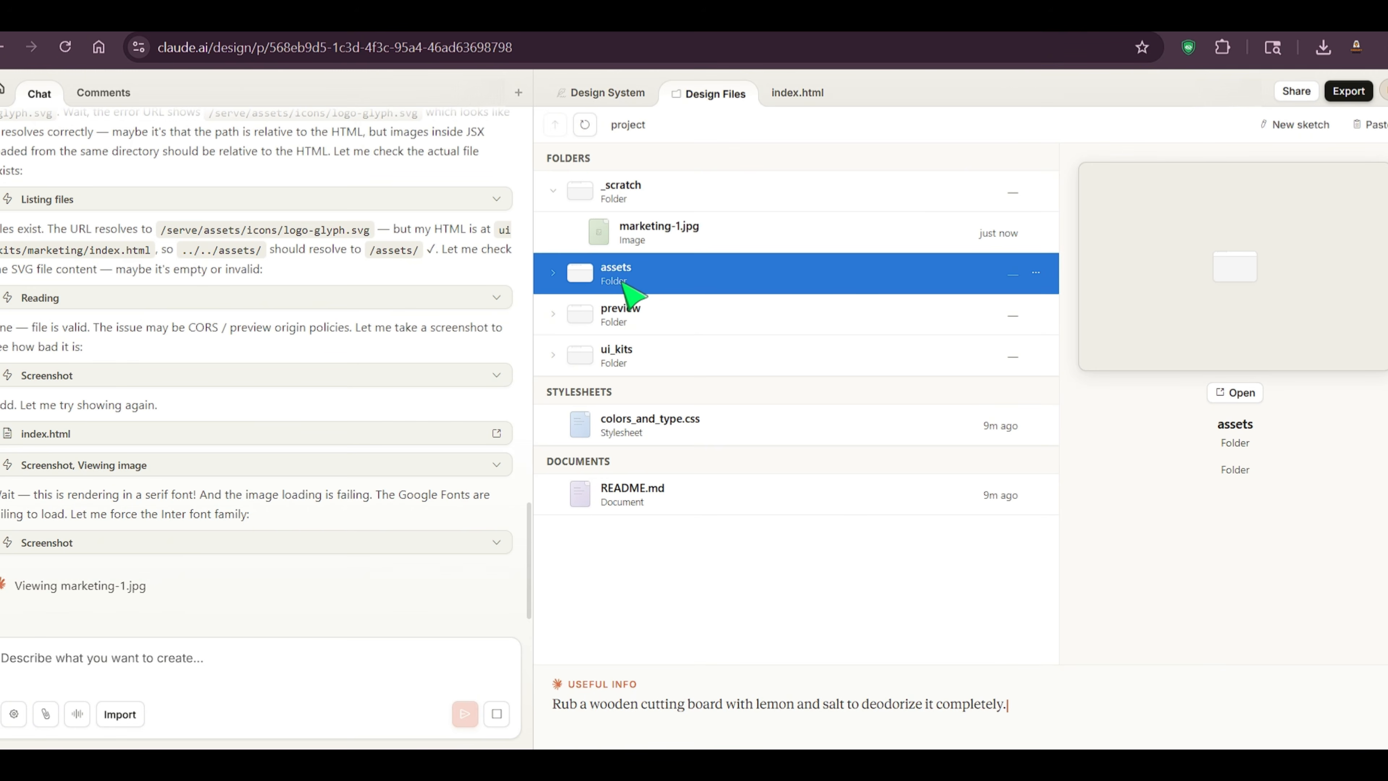
pyautogui.click(552, 273)
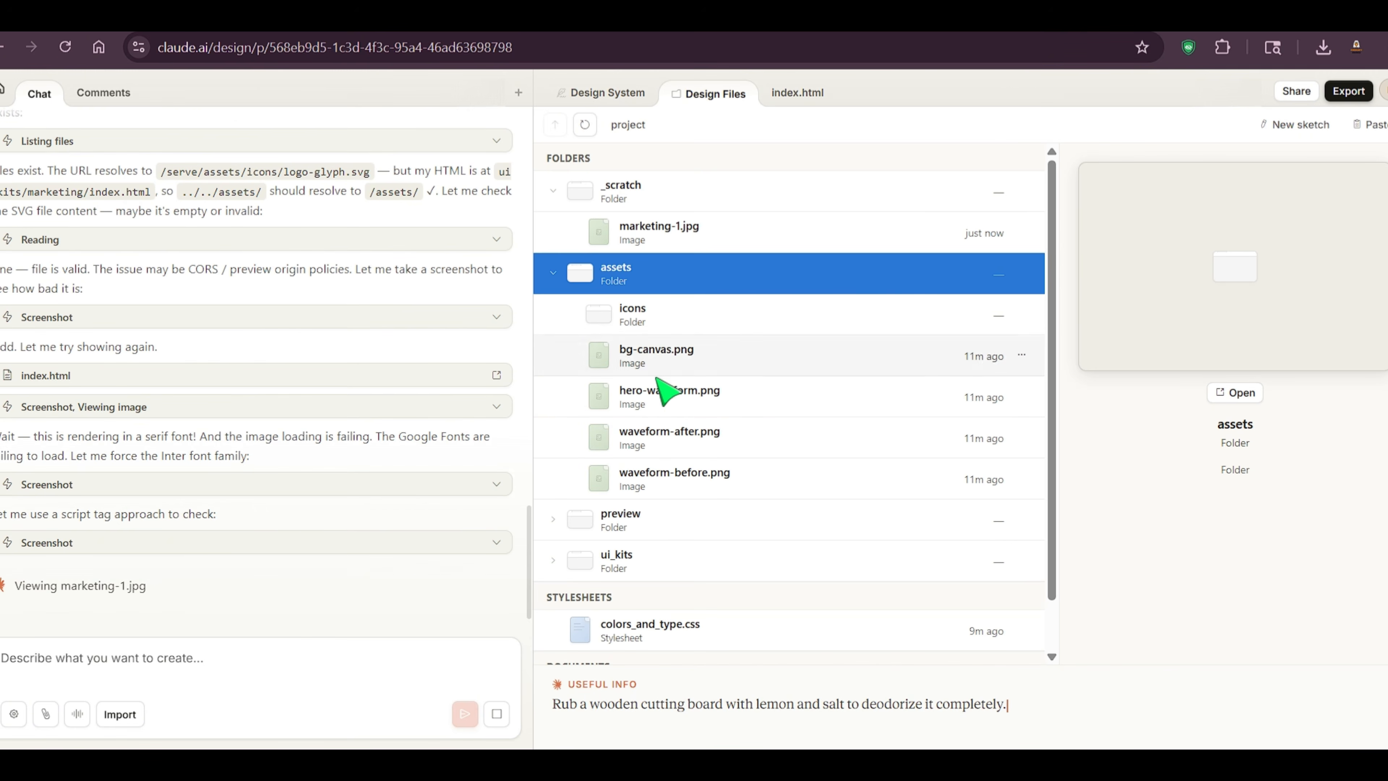
pyautogui.click(554, 520)
pyautogui.scroll(-12, 812, 465)
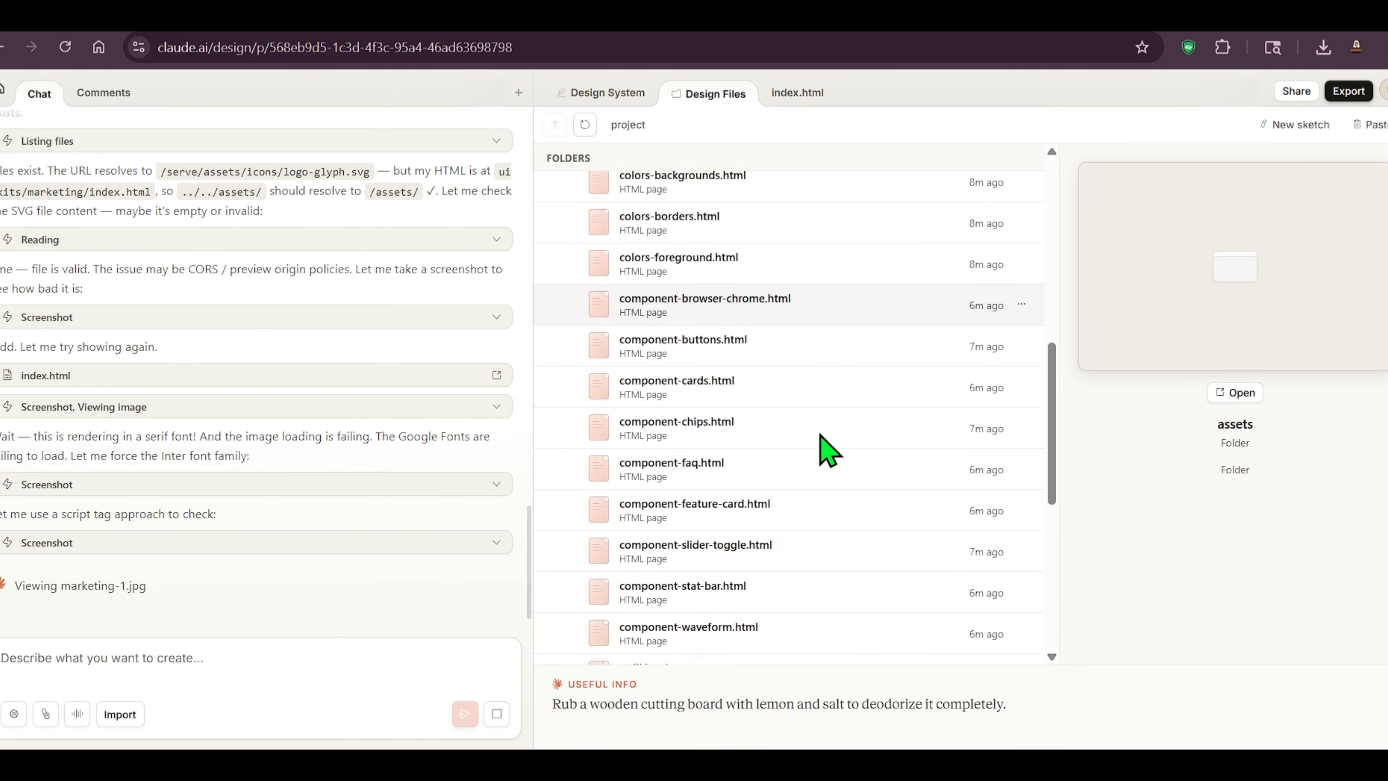
pyautogui.click(1016, 515)
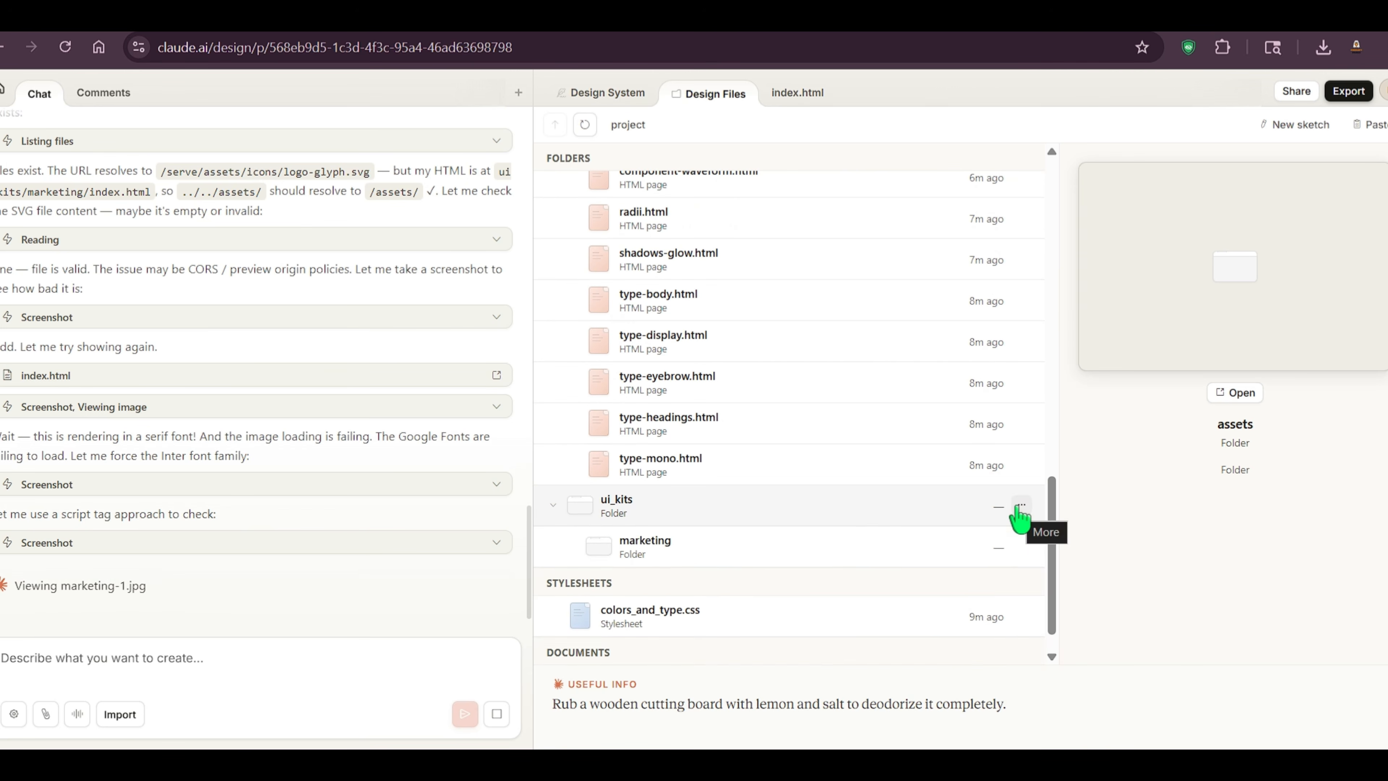
pyautogui.scroll(-1, 861, 487)
pyautogui.scroll(15, 844, 496)
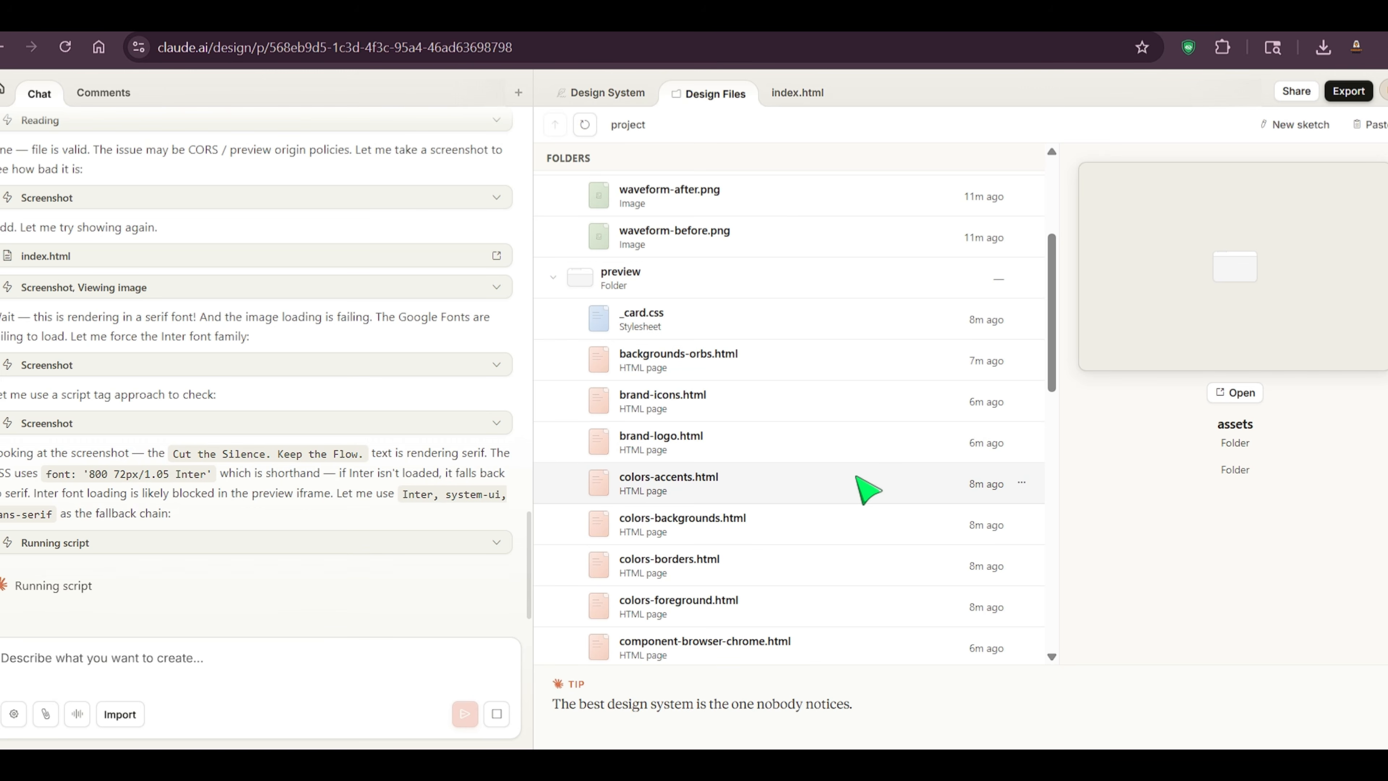
pyautogui.scroll(-13, 776, 524)
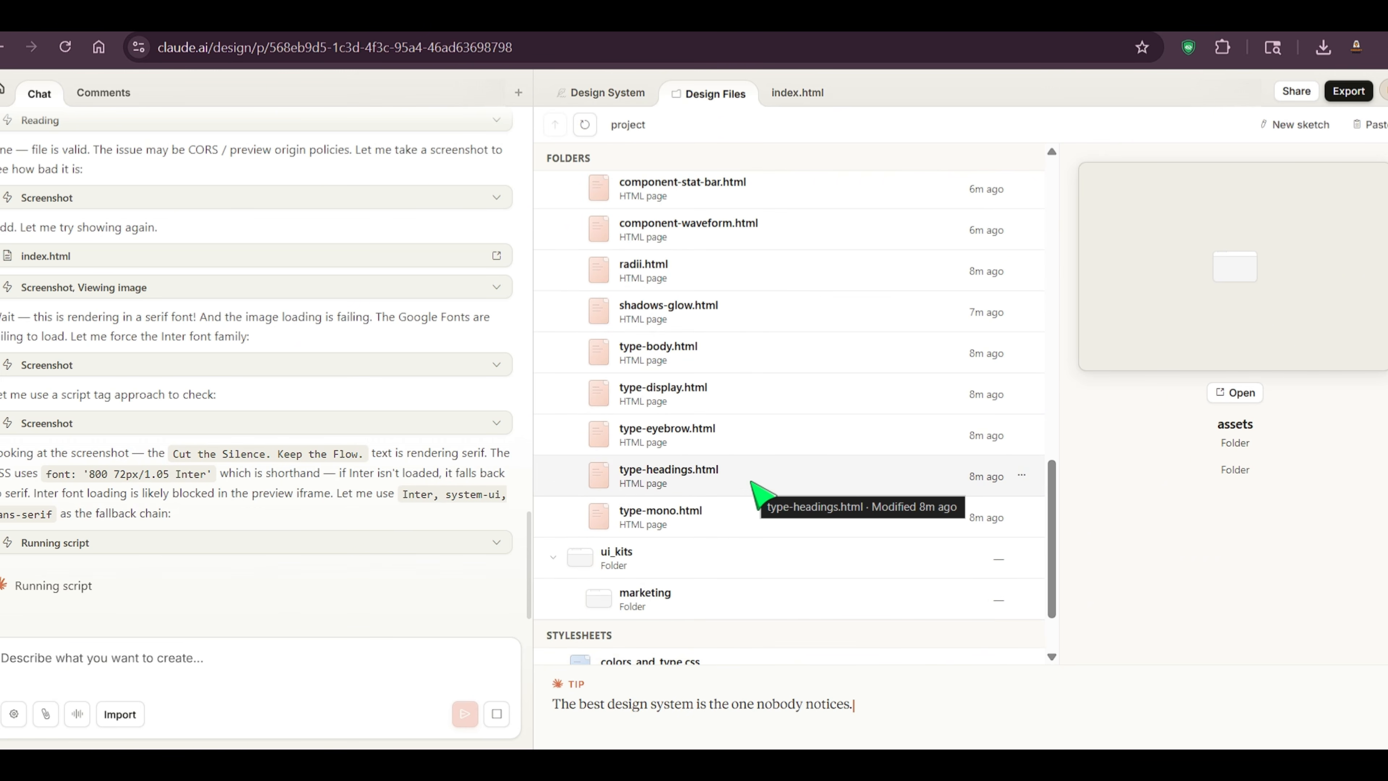
pyautogui.scroll(-4, 759, 492)
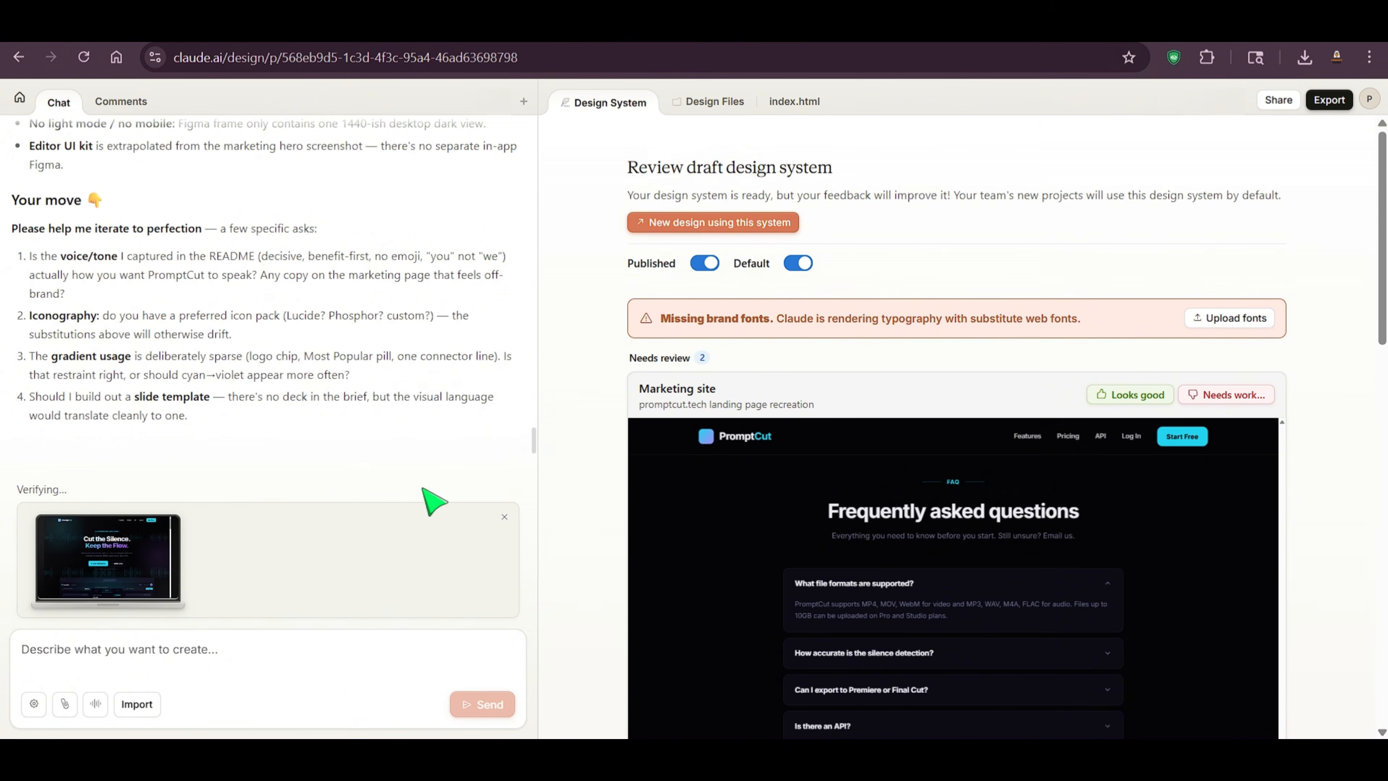
# Step: Look back over the chat, check the Claude Design usage limit in the settings, and return to the PromptCut design system project
pyautogui.scroll(10, 435, 502)
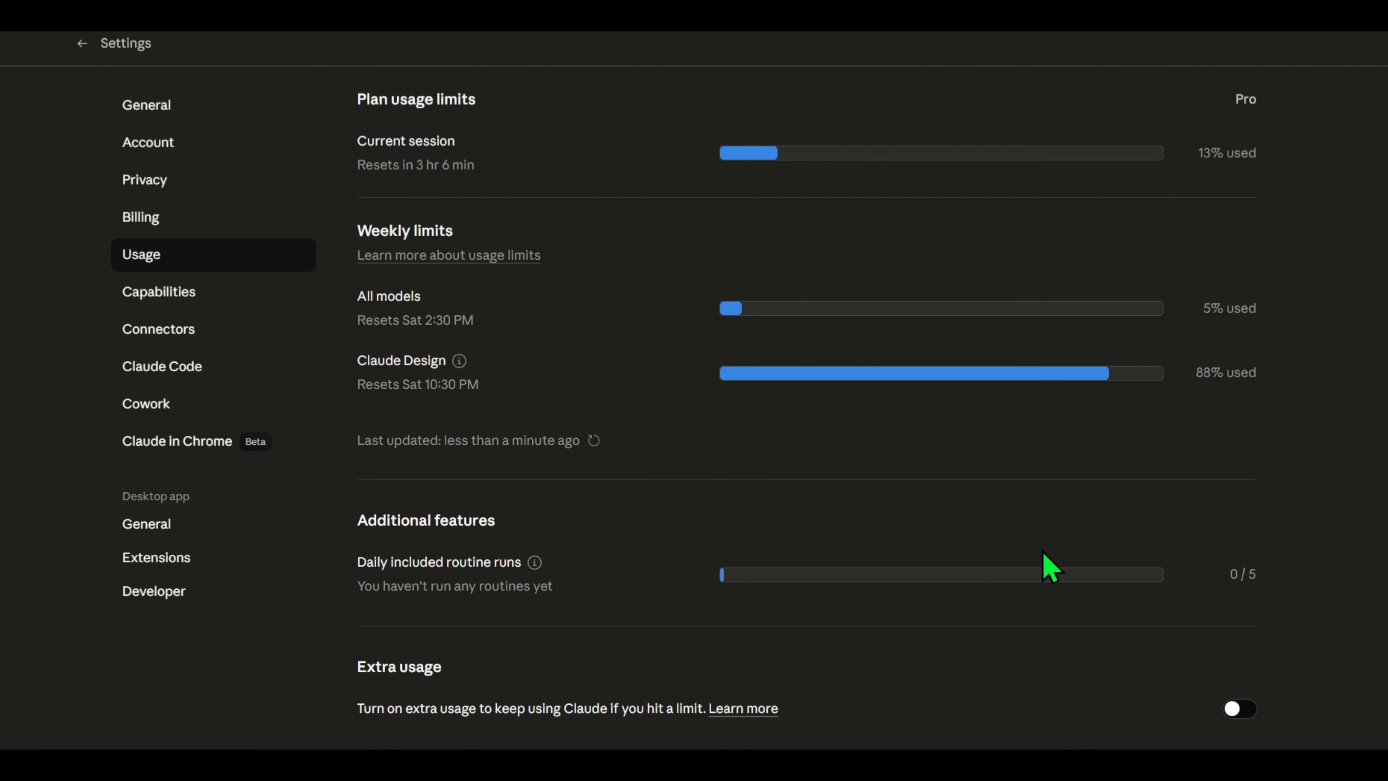
pyautogui.click(199, 304)
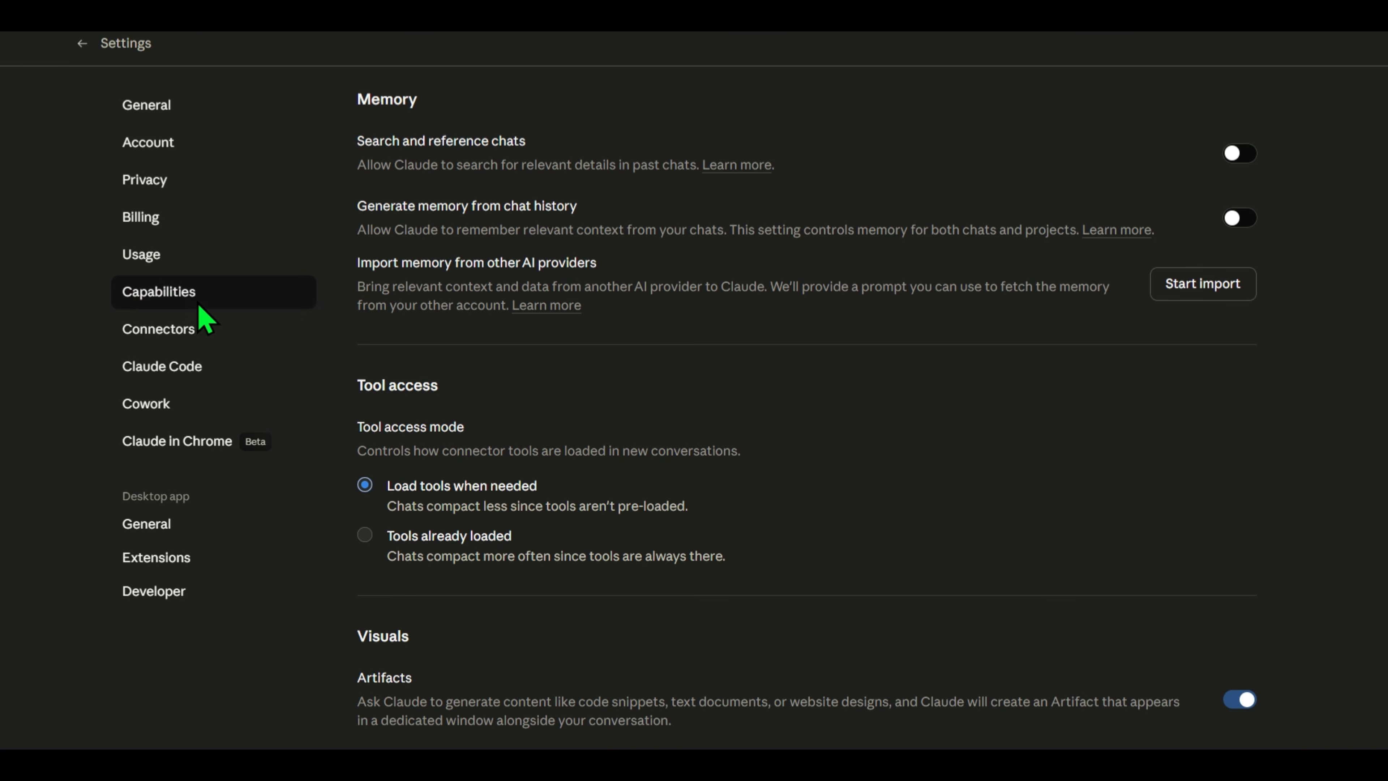
pyautogui.click(206, 262)
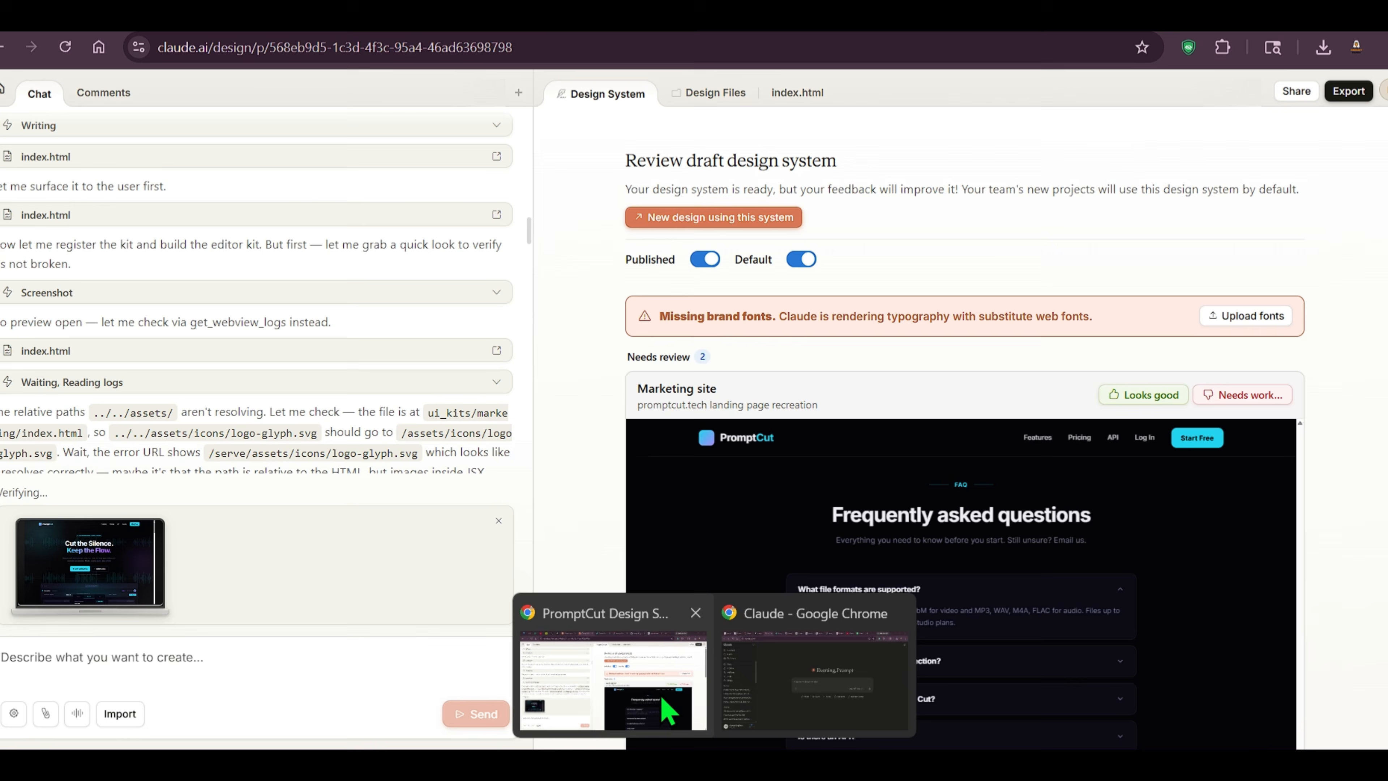
pyautogui.click(663, 703)
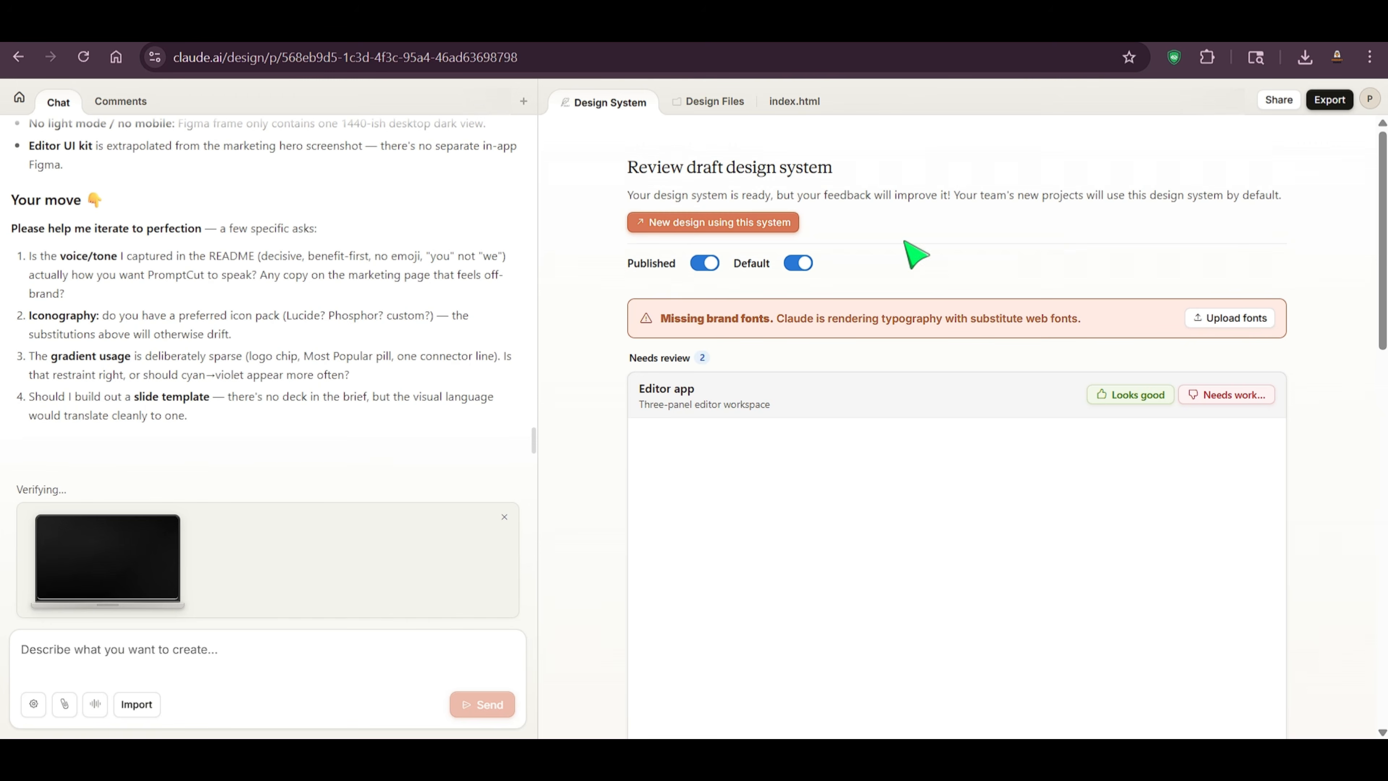
# Step: Examine the design system project's sharing settings and its available export formats
pyautogui.click(1279, 100)
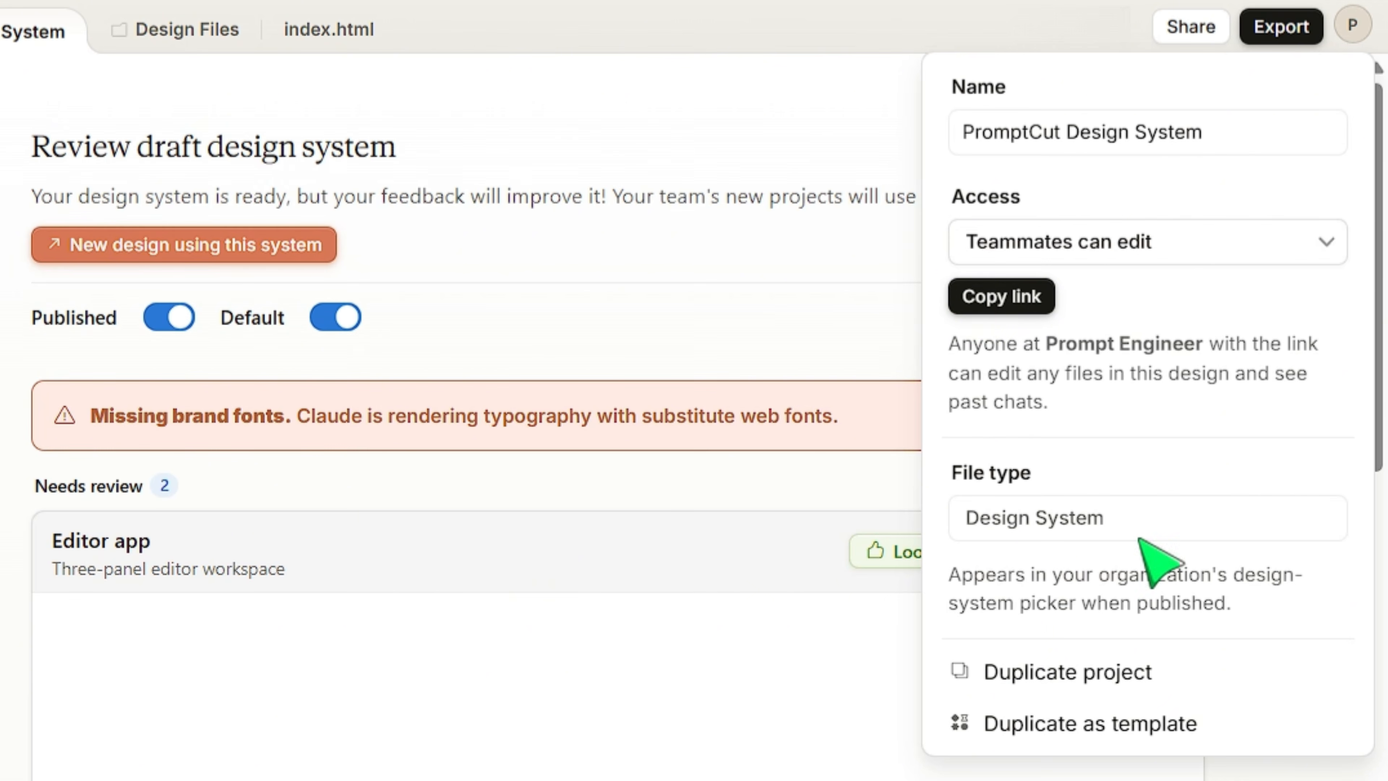
pyautogui.click(1285, 32)
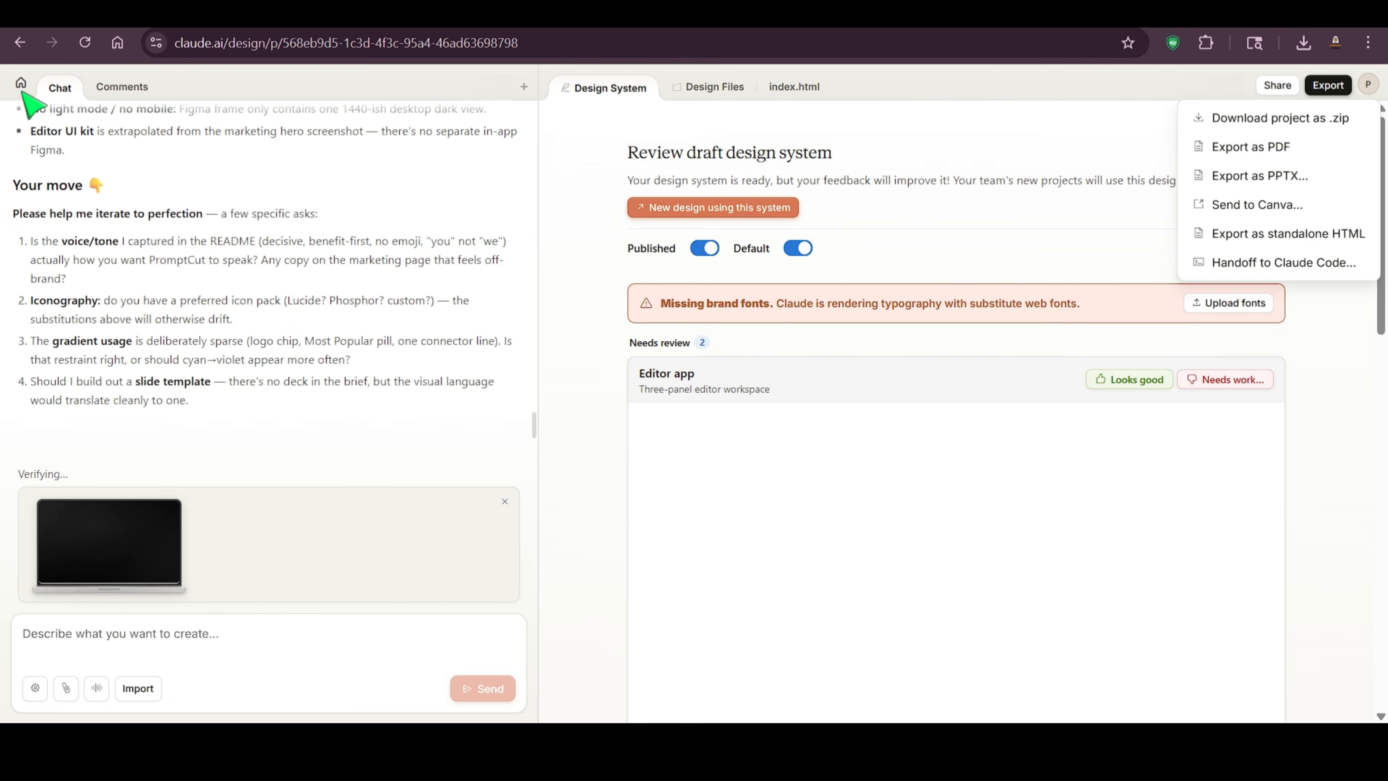
pyautogui.press('Escape')
# Step: Return to the Claude Design home page and name the new slide deck project Onboarding
pyautogui.click(20, 85)
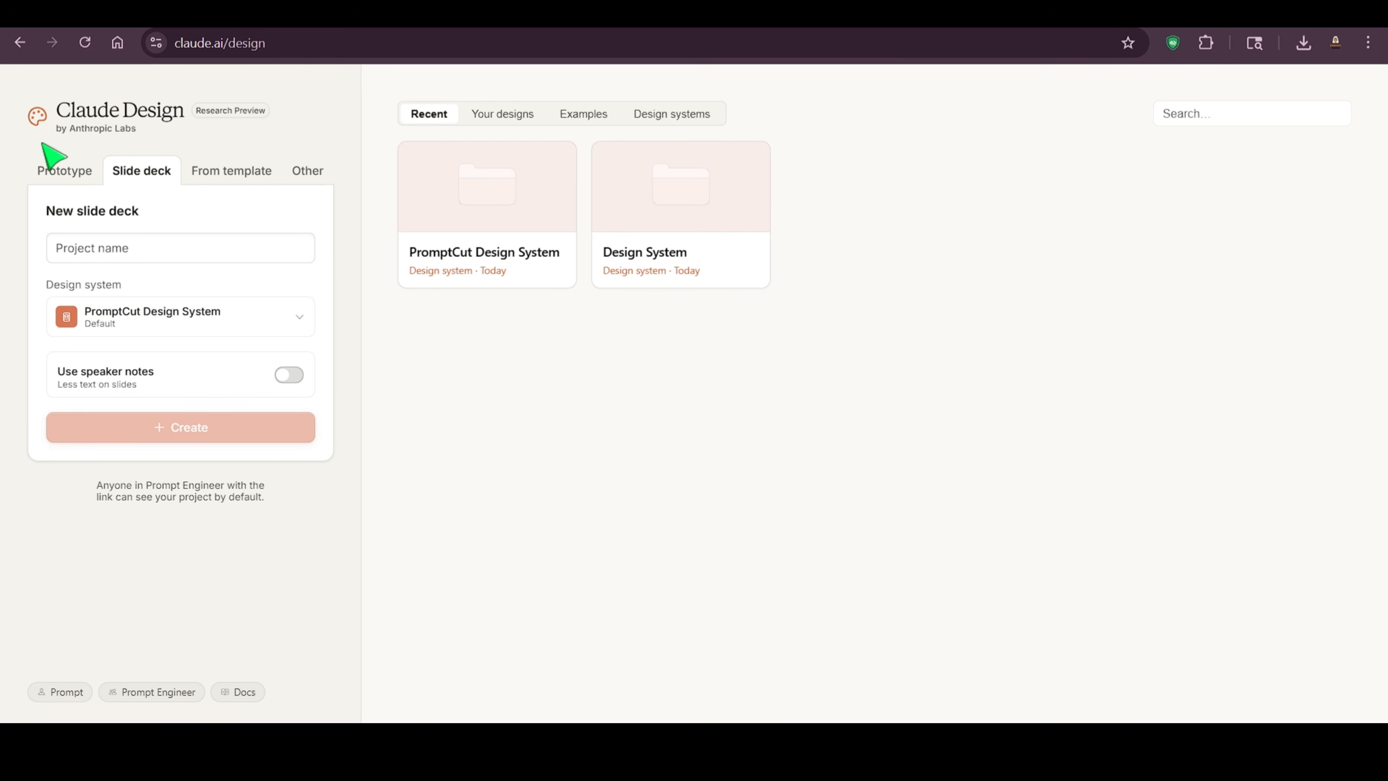
pyautogui.click(189, 242)
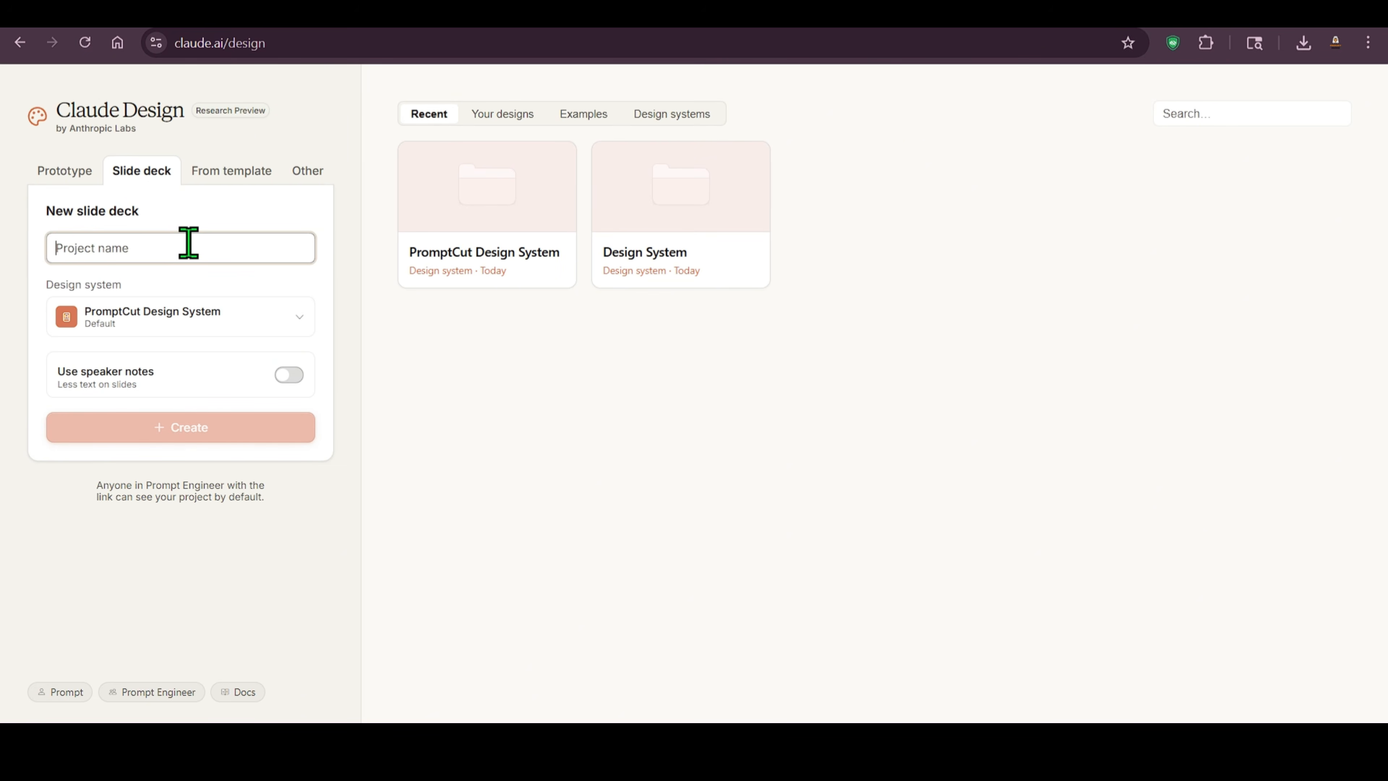
pyautogui.write('Pro')
pyautogui.press('BackSpace')
pyautogui.press('BackSpace')
pyautogui.write('Onboarding')
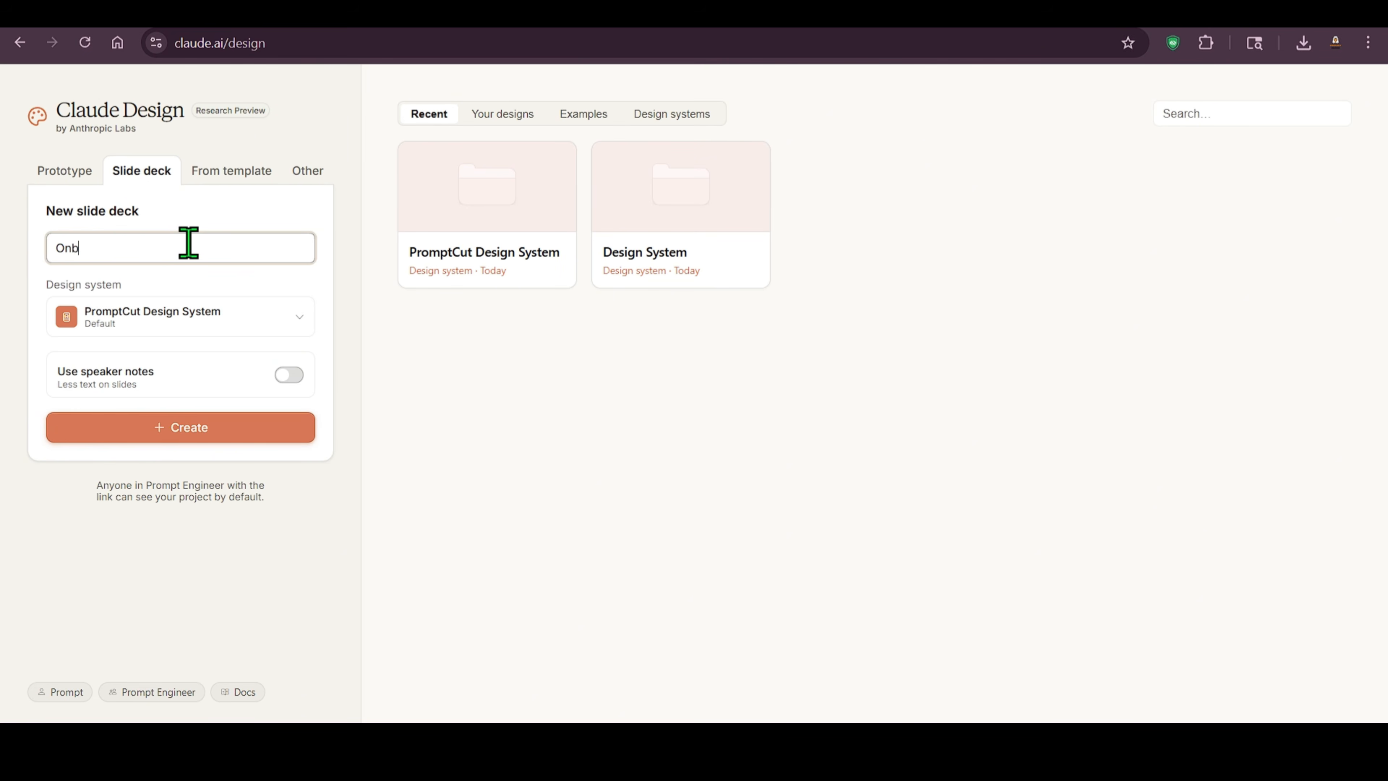
# Step: Base the deck on the PromptCut Design System, enable speaker notes and create the project
pyautogui.click(254, 324)
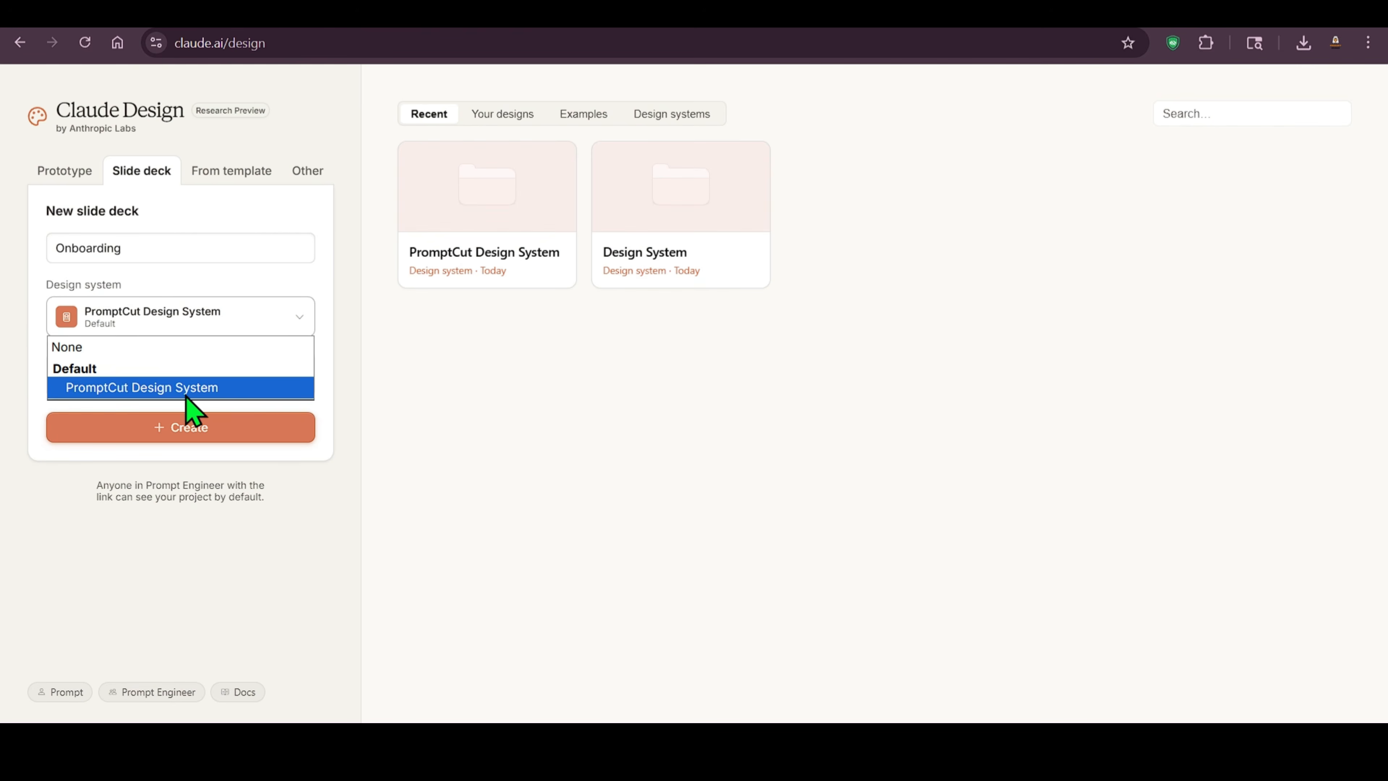
pyautogui.click(184, 388)
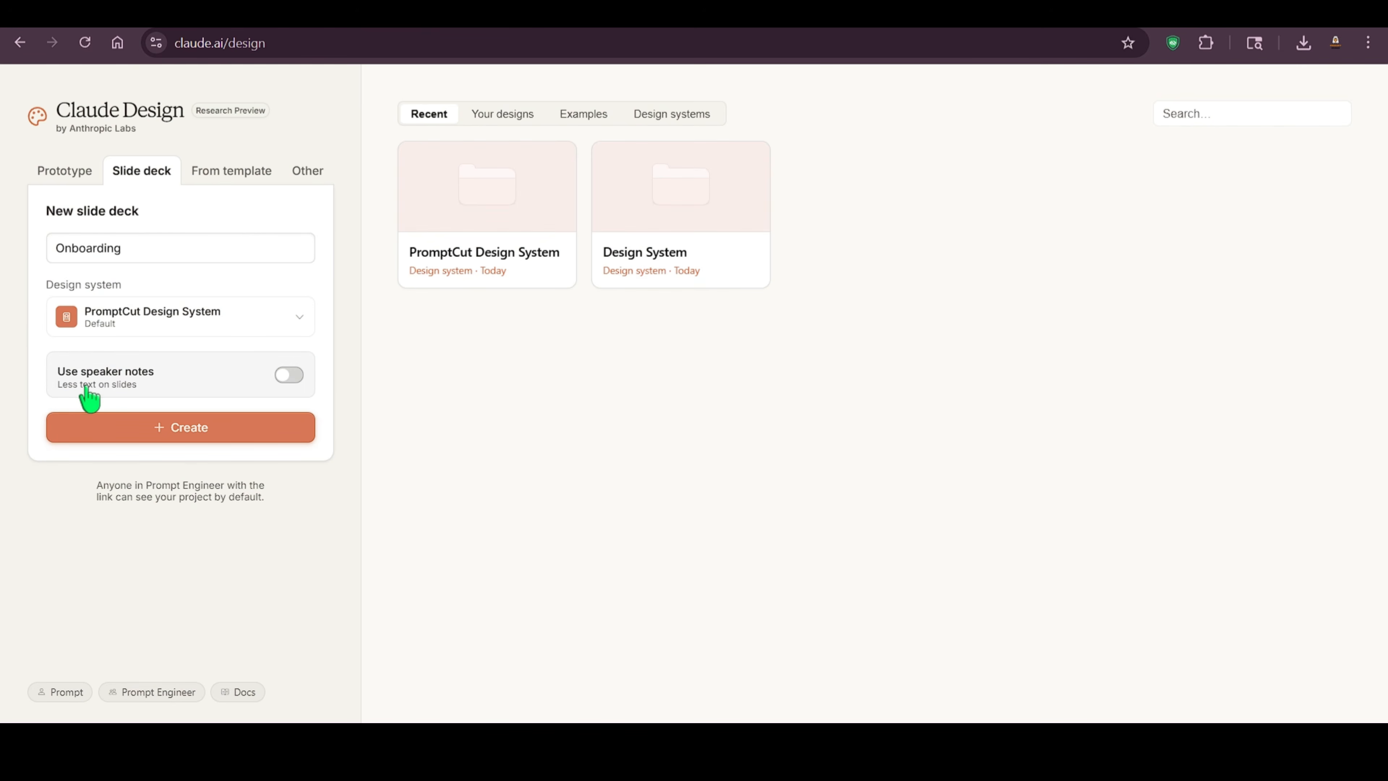
pyautogui.click(284, 376)
pyautogui.click(189, 432)
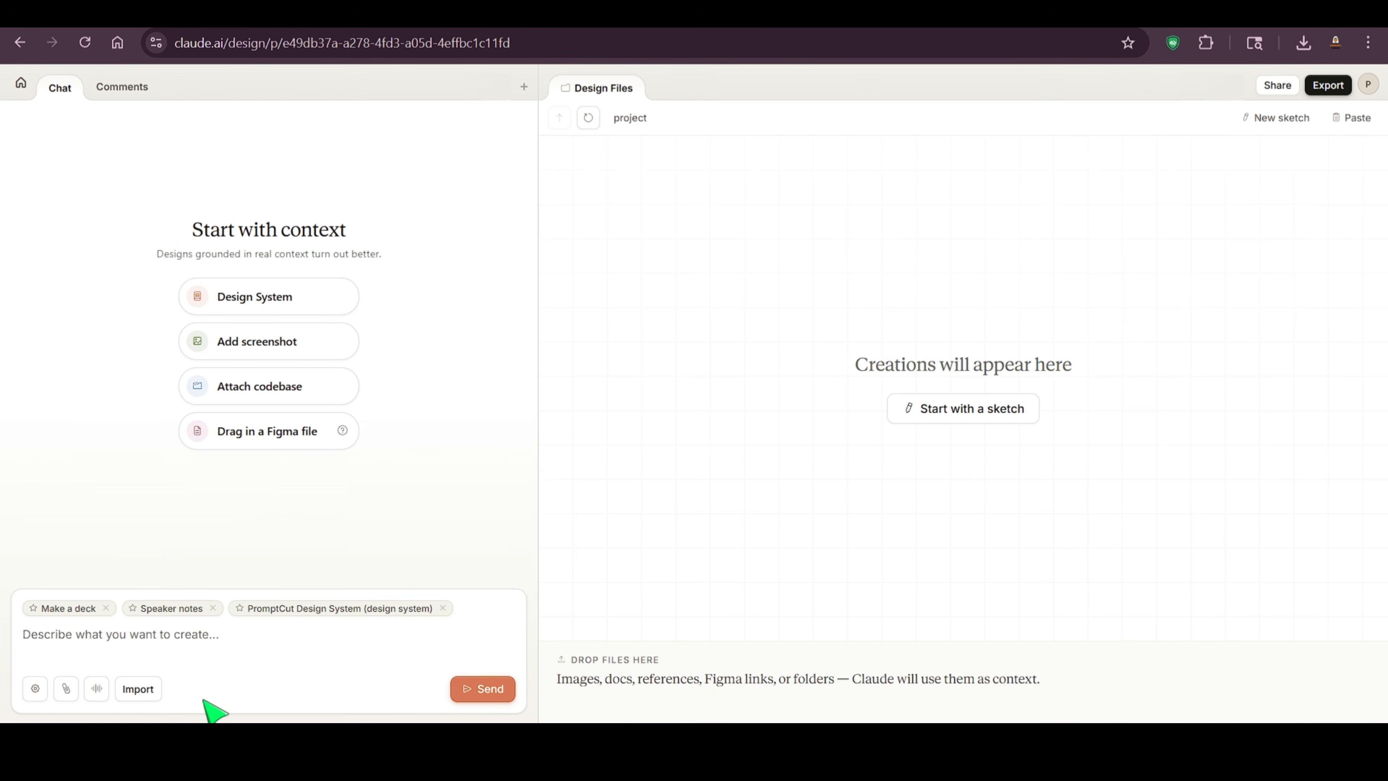
# Step: Send the request "I want to make a 3 slide presentation on Prompt Cut for pitching to a client" and read the reply
pyautogui.write('I wan')
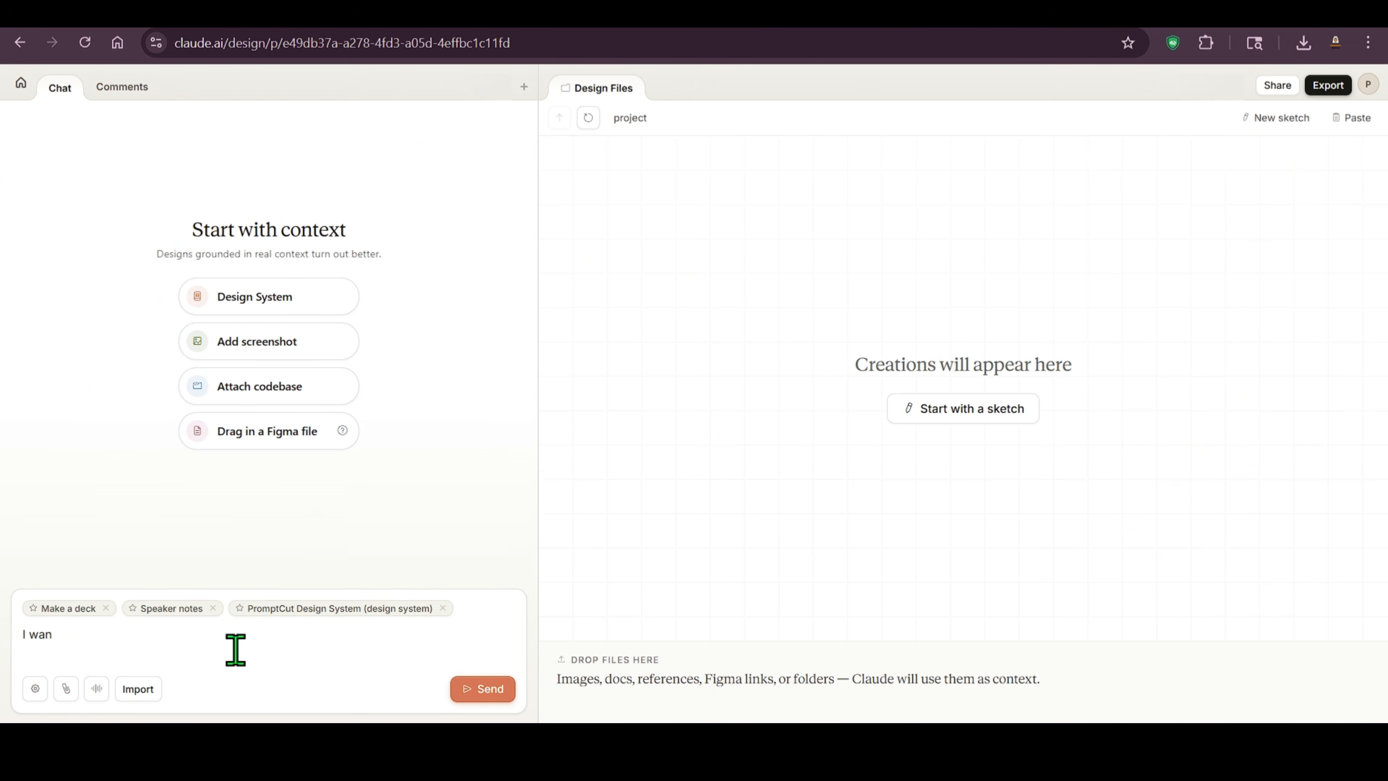
pyautogui.write('t to make a 3 slide')
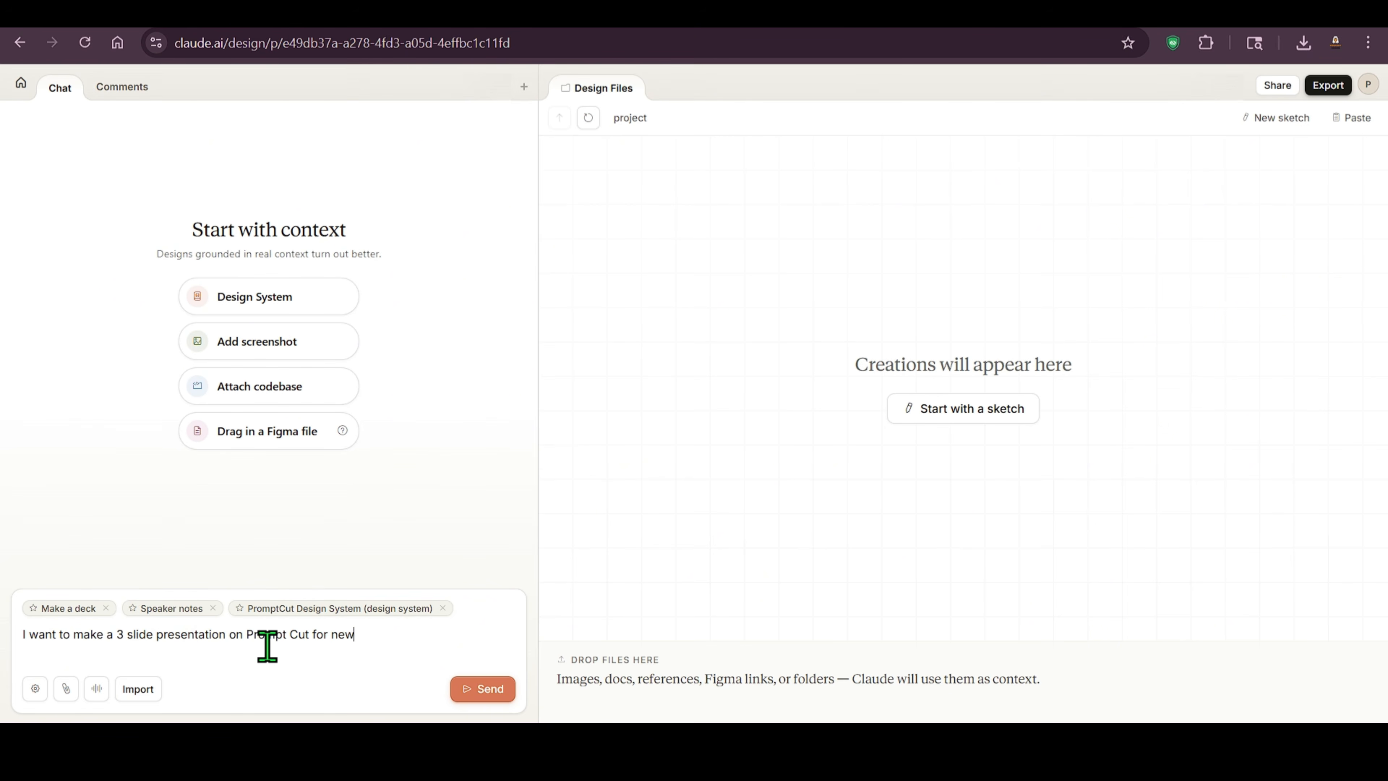
pyautogui.press('BackSpace')
pyautogui.press('BackSpace')
pyautogui.press('BackSpace')
pyautogui.write('put')
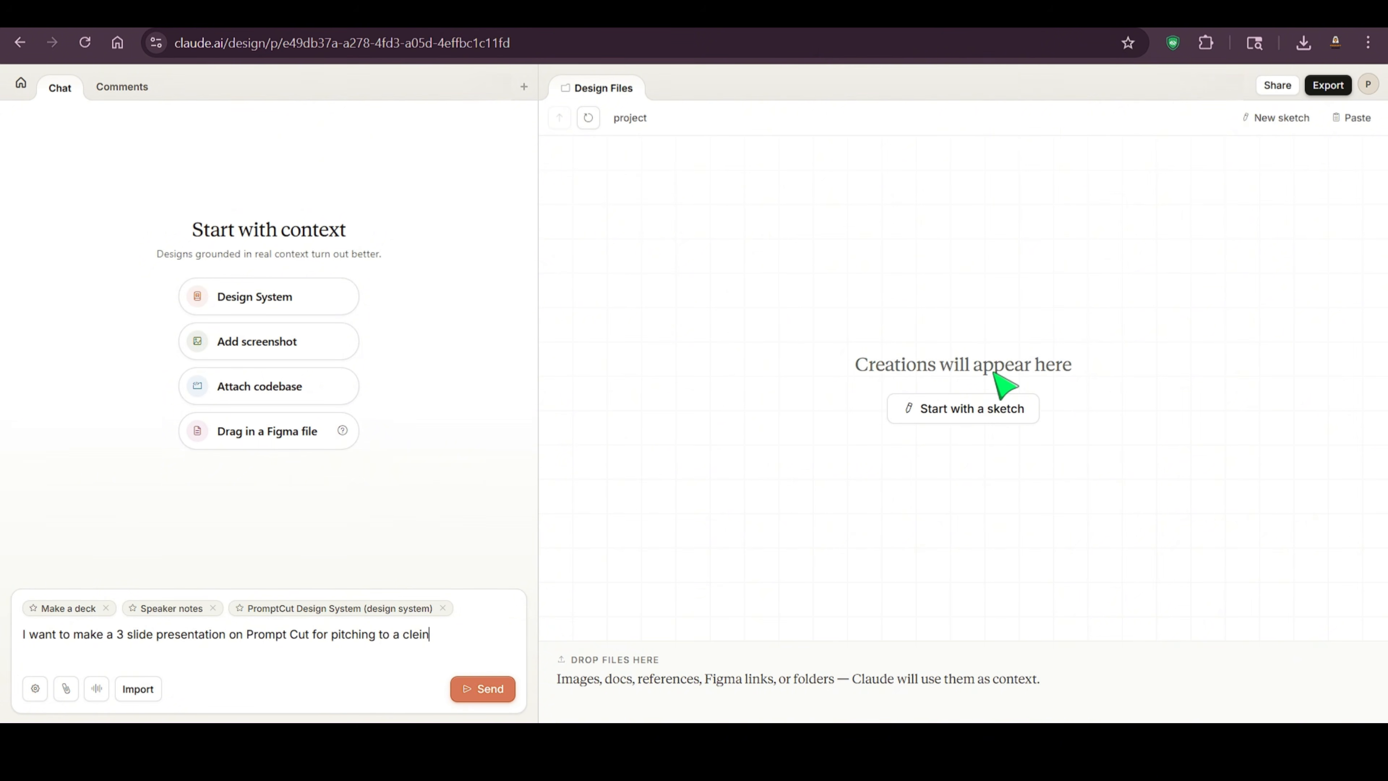
pyautogui.click(484, 689)
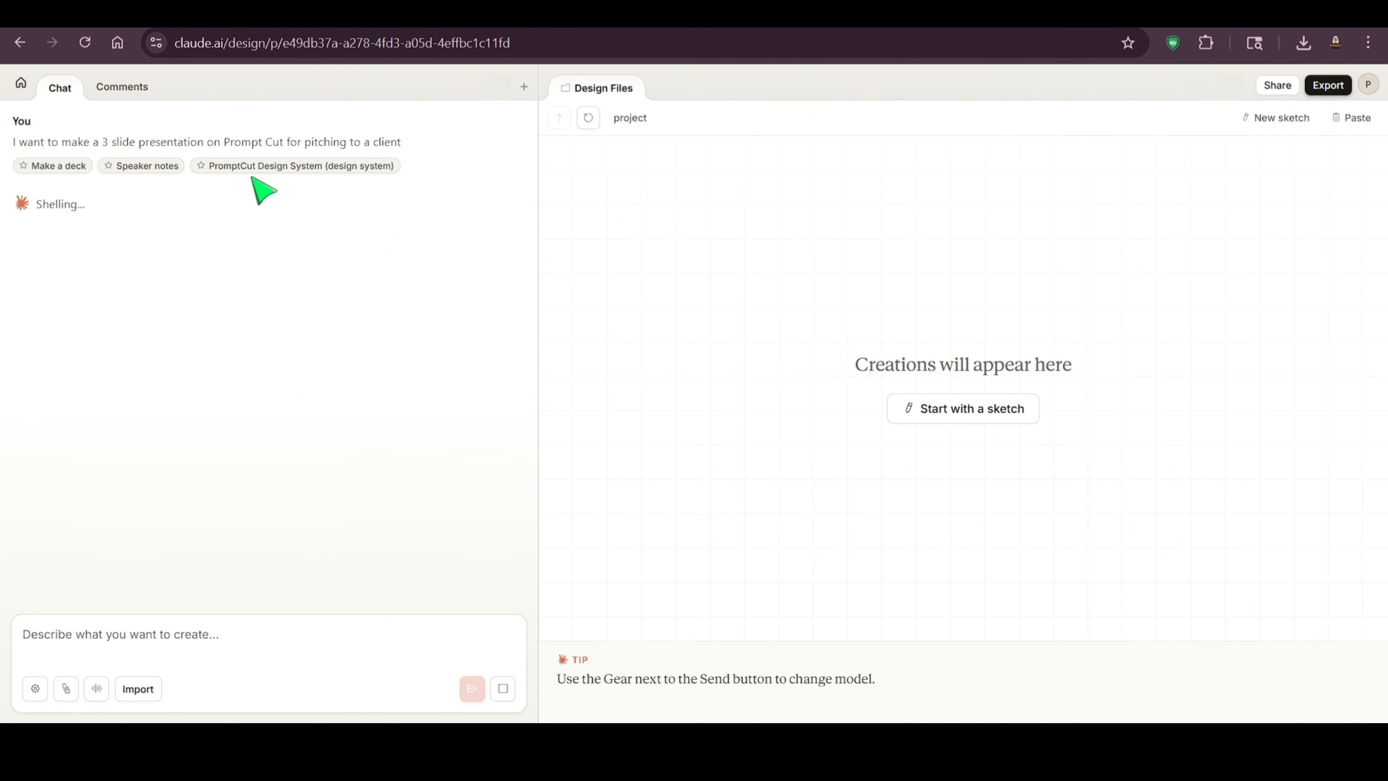
pyautogui.moveTo(75, 214); pyautogui.dragTo(137, 216)
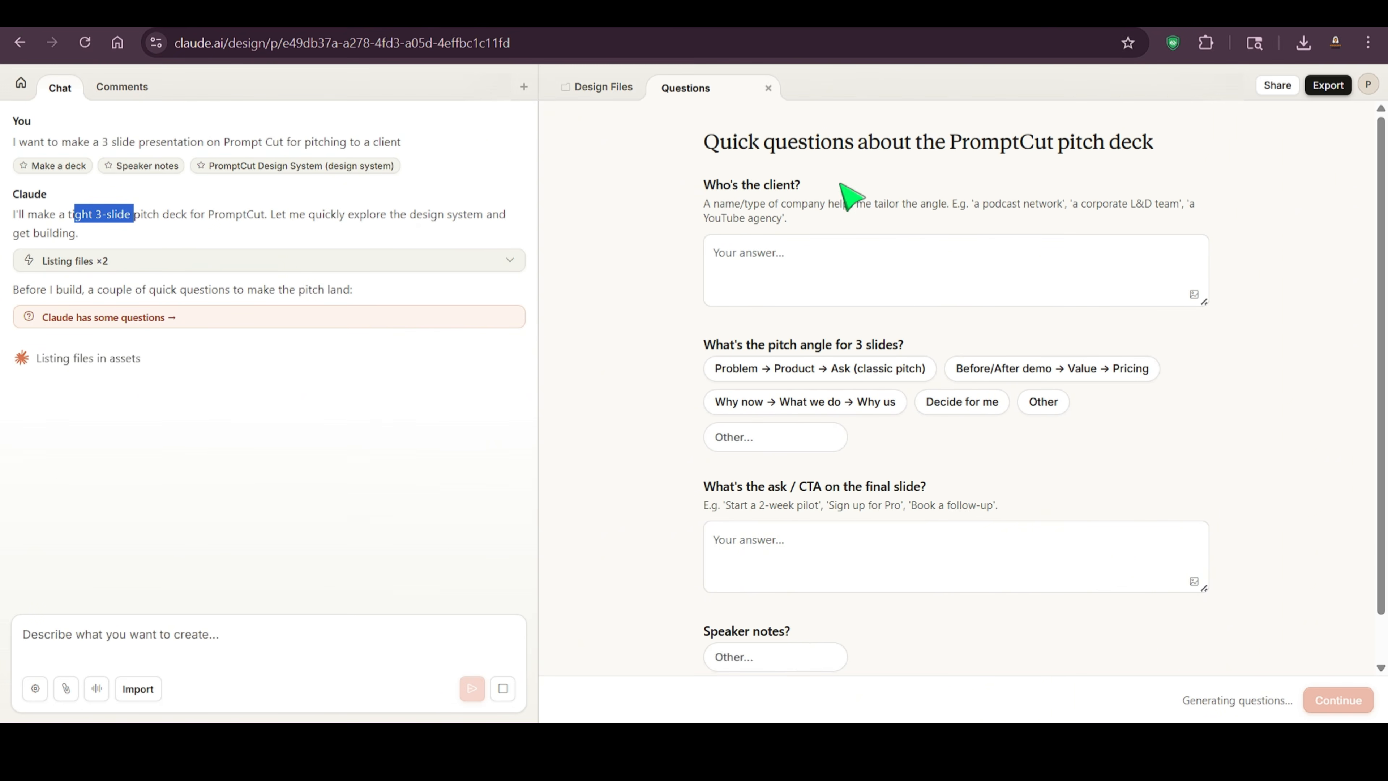
# Step: Enter the client's name, choose the pitch angle Why now → What we do → Why us, and set the ask to "Asking for funding of $50000 for 5% equity"
pyautogui.click(923, 259)
pyautogui.write('Mr. X')
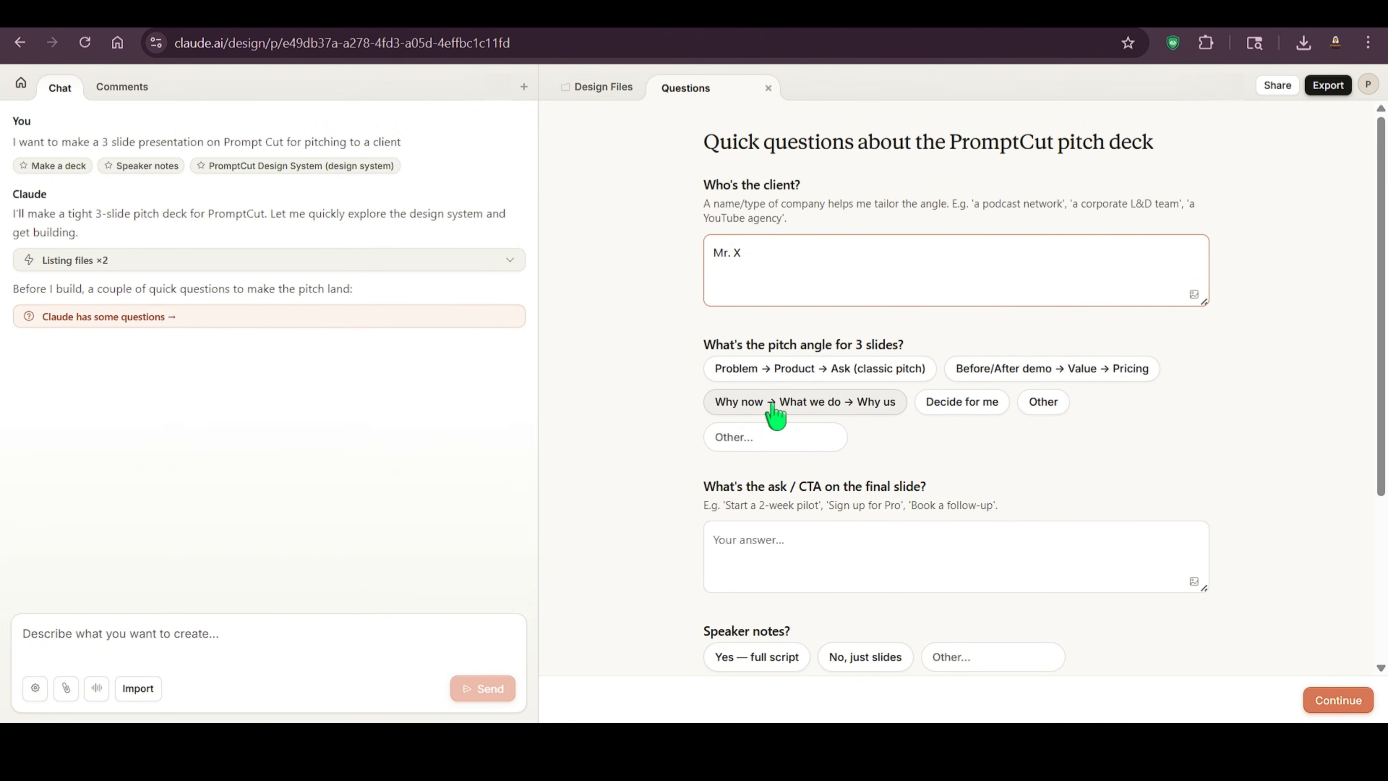
pyautogui.click(853, 407)
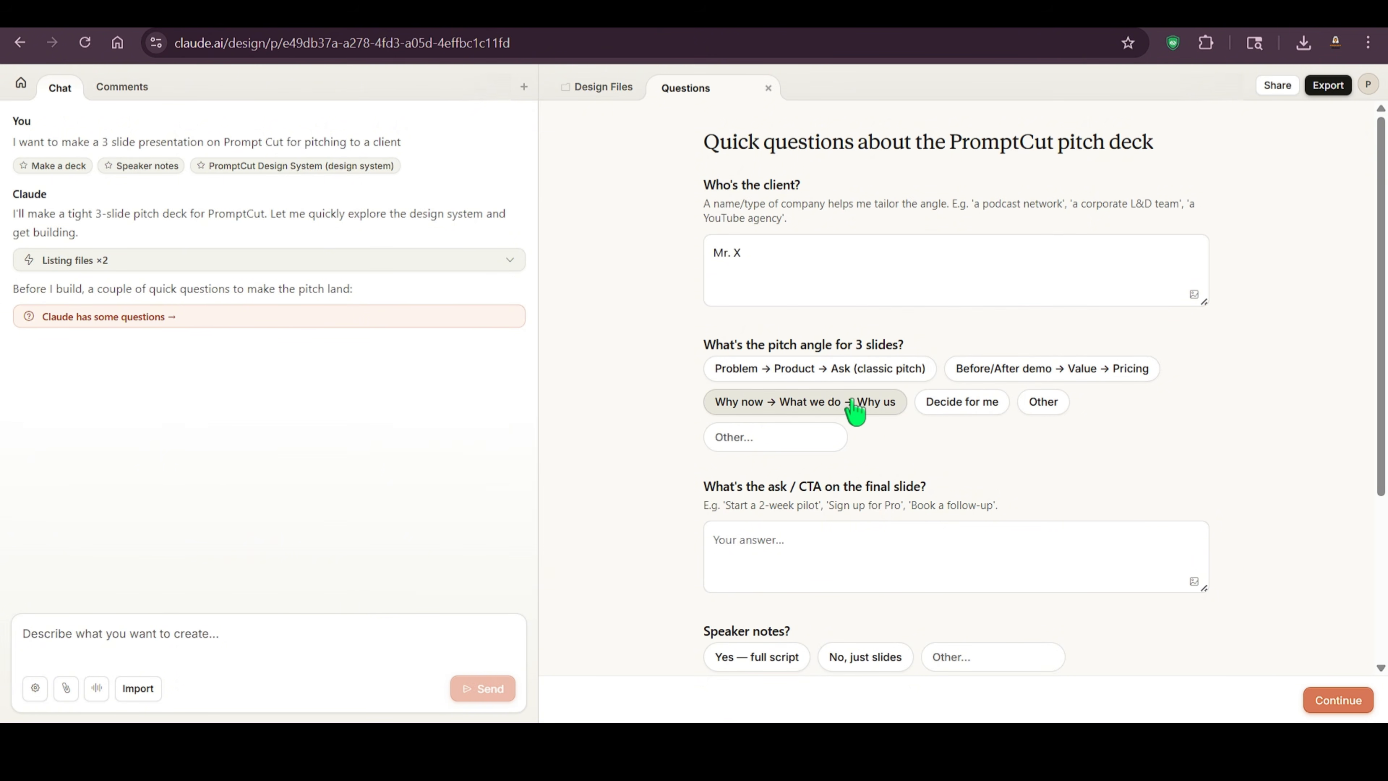
pyautogui.click(844, 546)
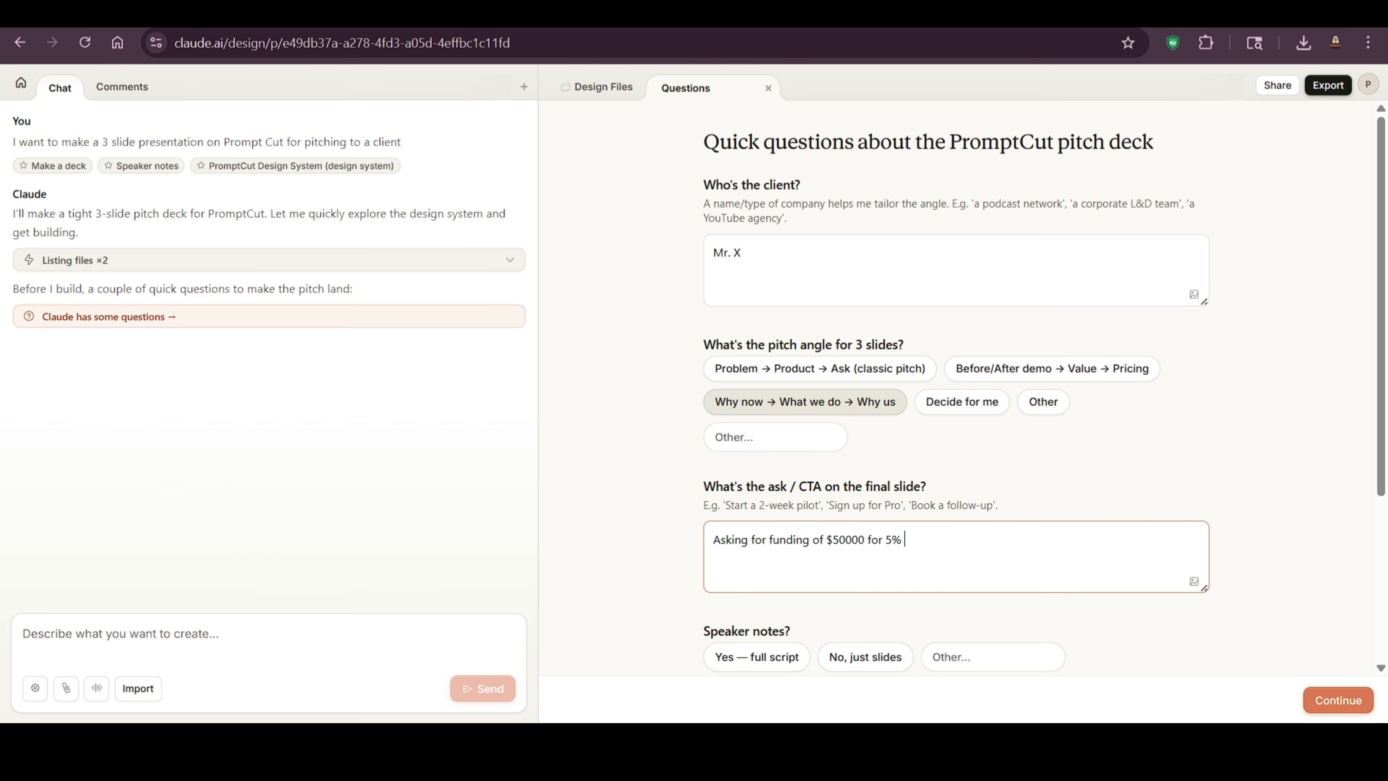
# Step: Answer "No, just slides" for speaker notes, choose the Confident & punchy tone, and submit the answers
pyautogui.scroll(-5, 1017, 579)
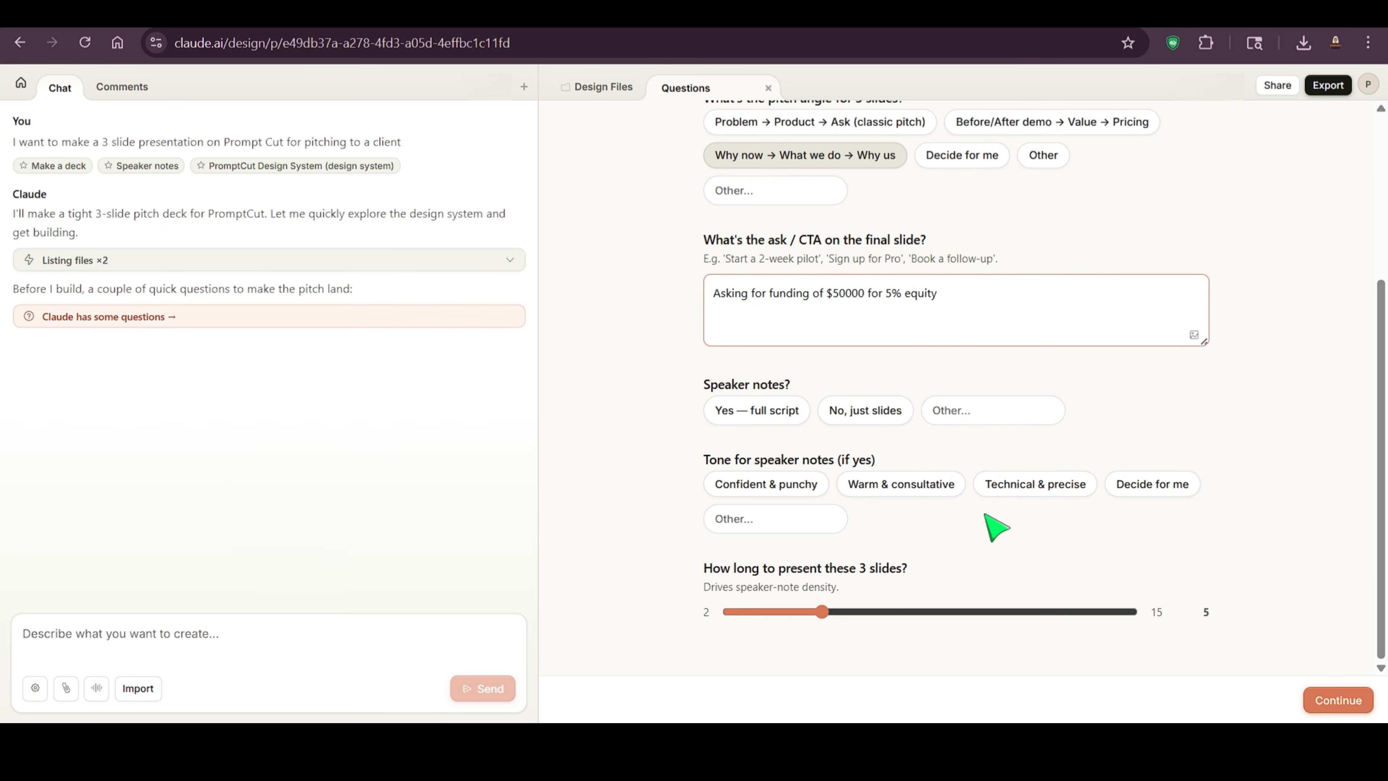
pyautogui.click(866, 411)
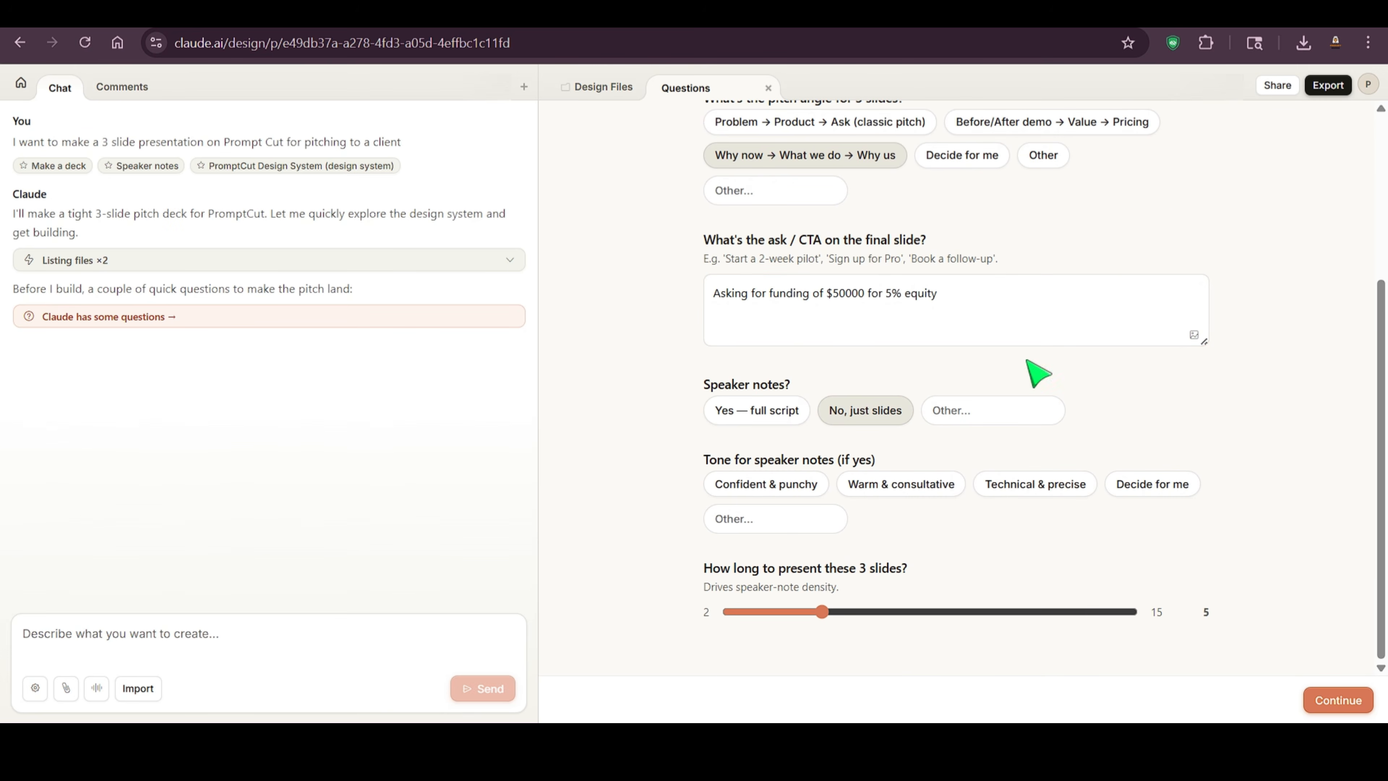
pyautogui.click(797, 484)
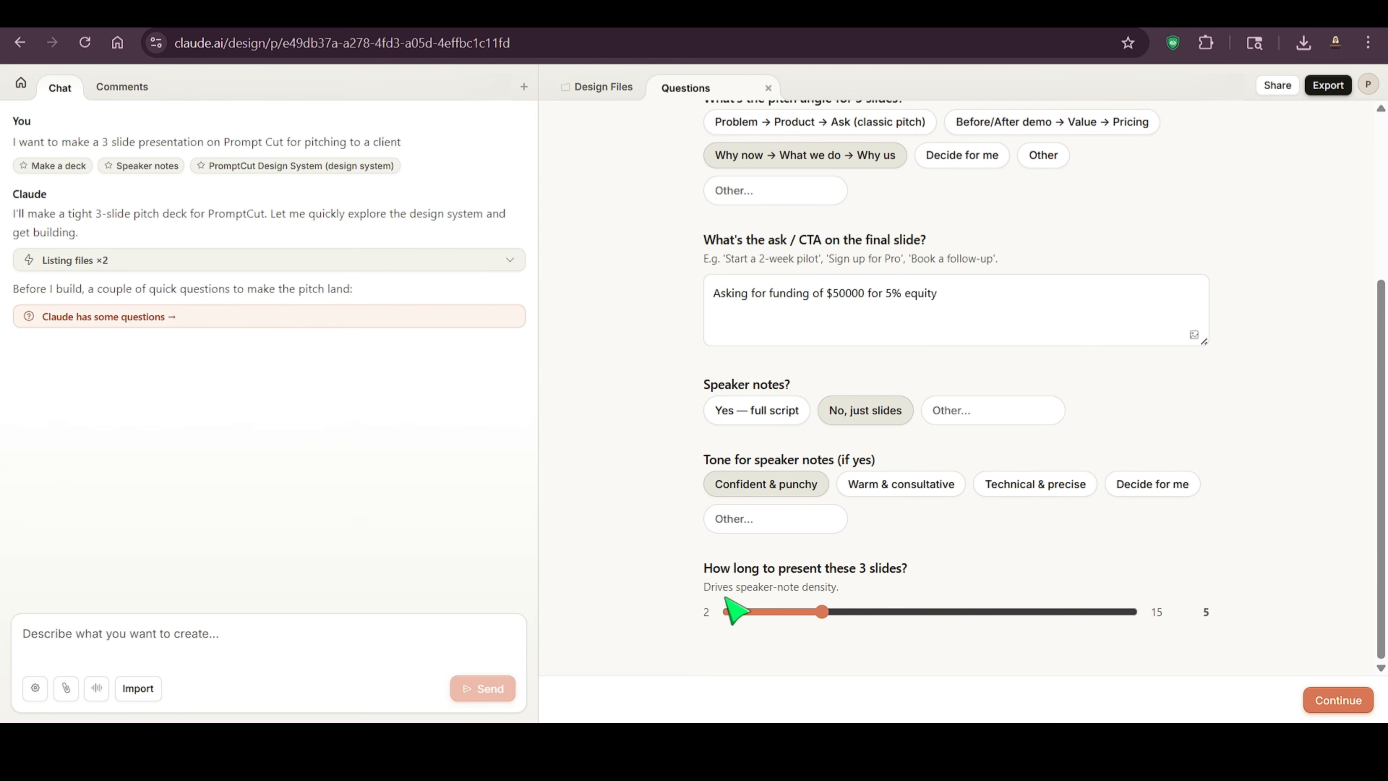
pyautogui.click(1328, 698)
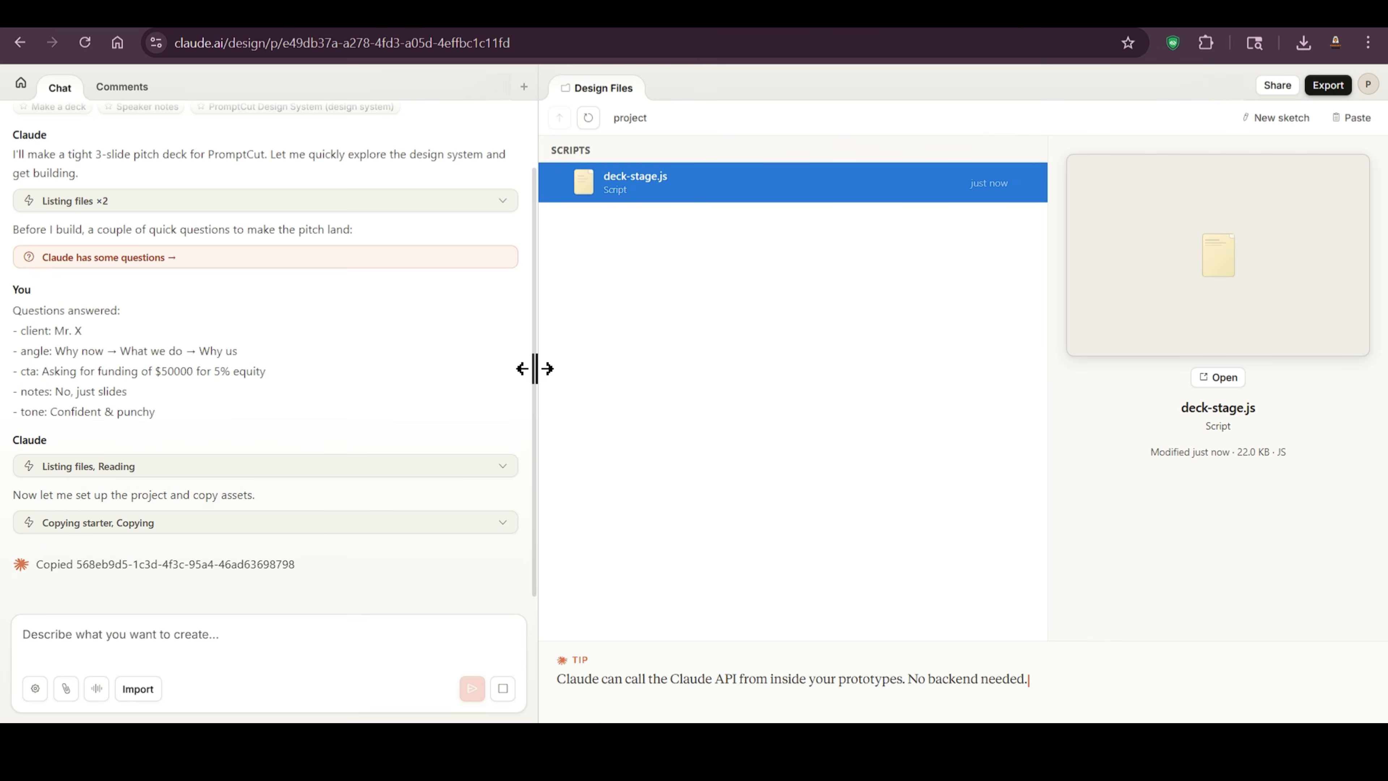
# Step: Narrow the chat area, and check the plan usage limits in the Claude app's settings before returning to the deck project
pyautogui.moveTo(537, 366); pyautogui.dragTo(393, 390)
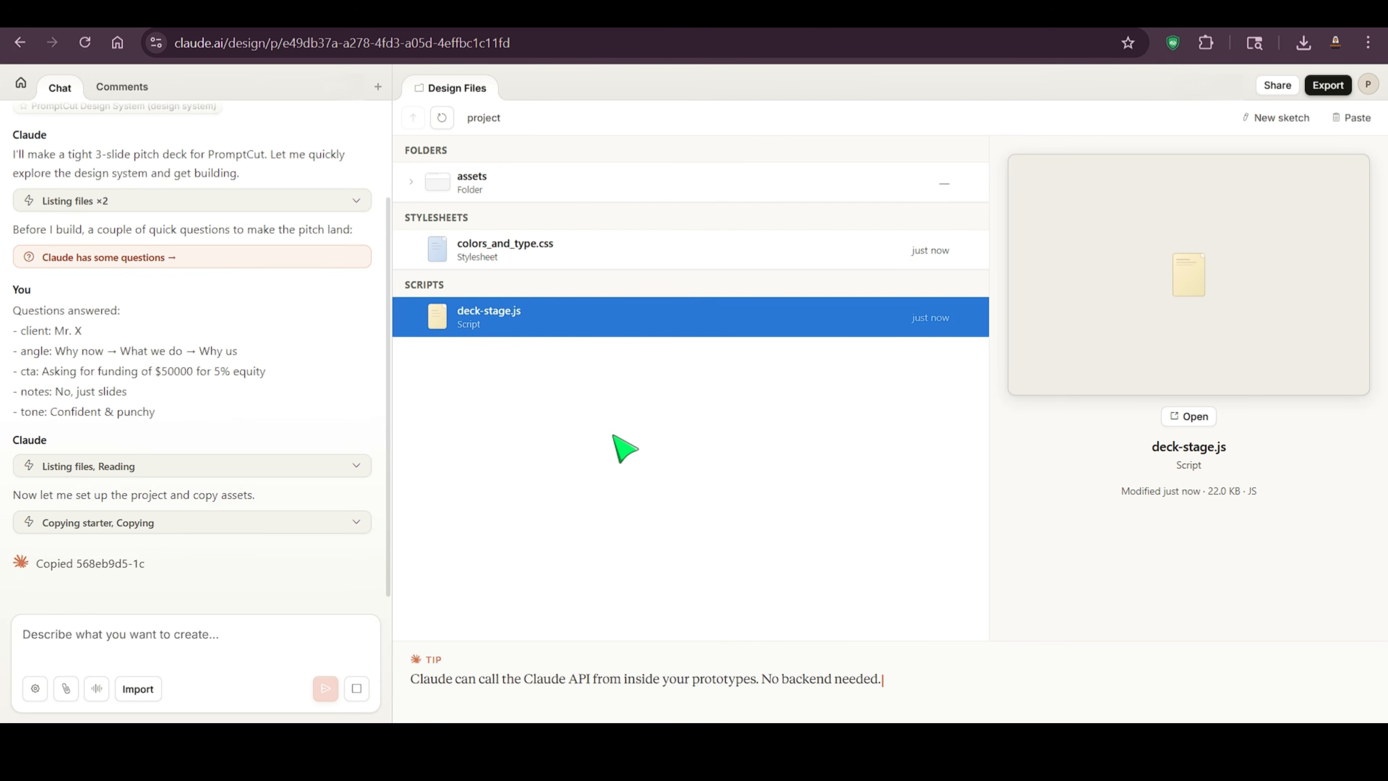
pyautogui.hotkey('alt', 'Tab')
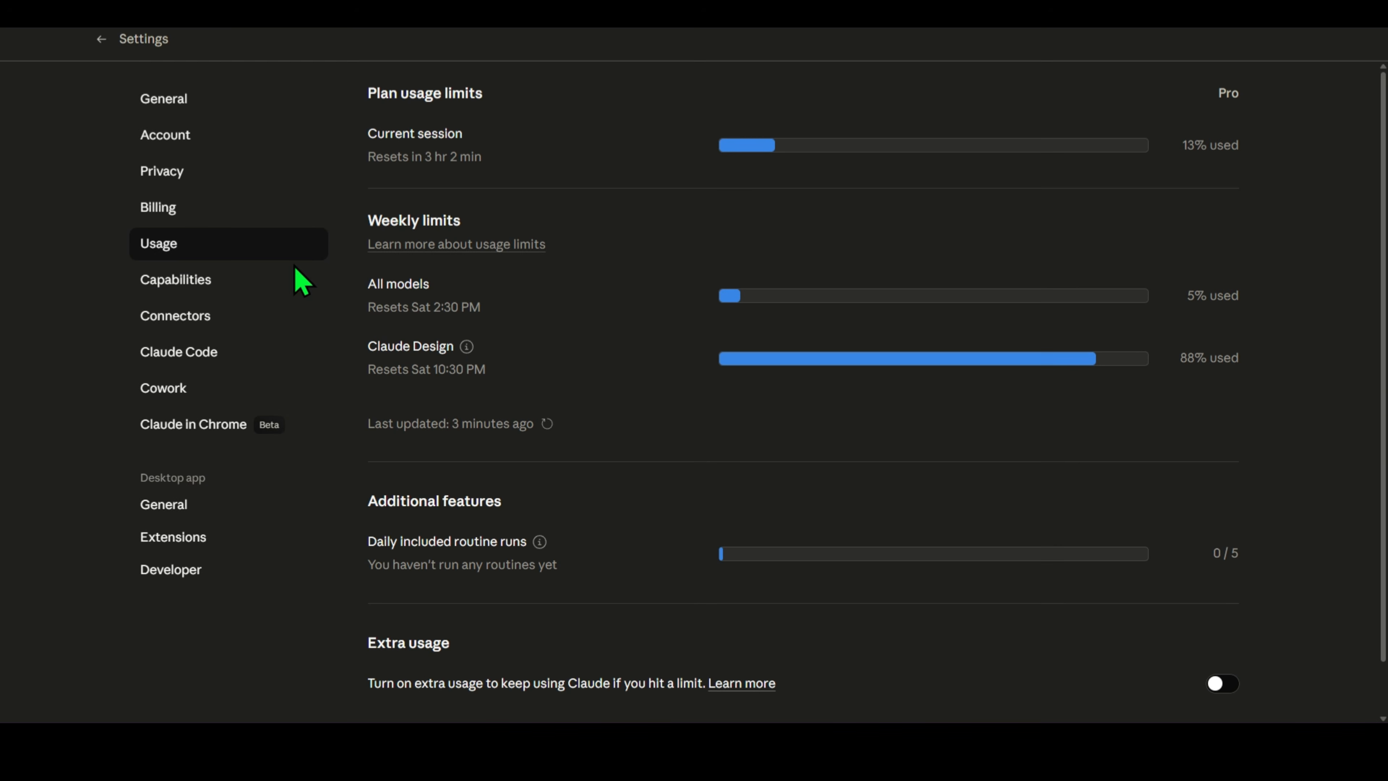
pyautogui.hotkey('alt', 'Tab')
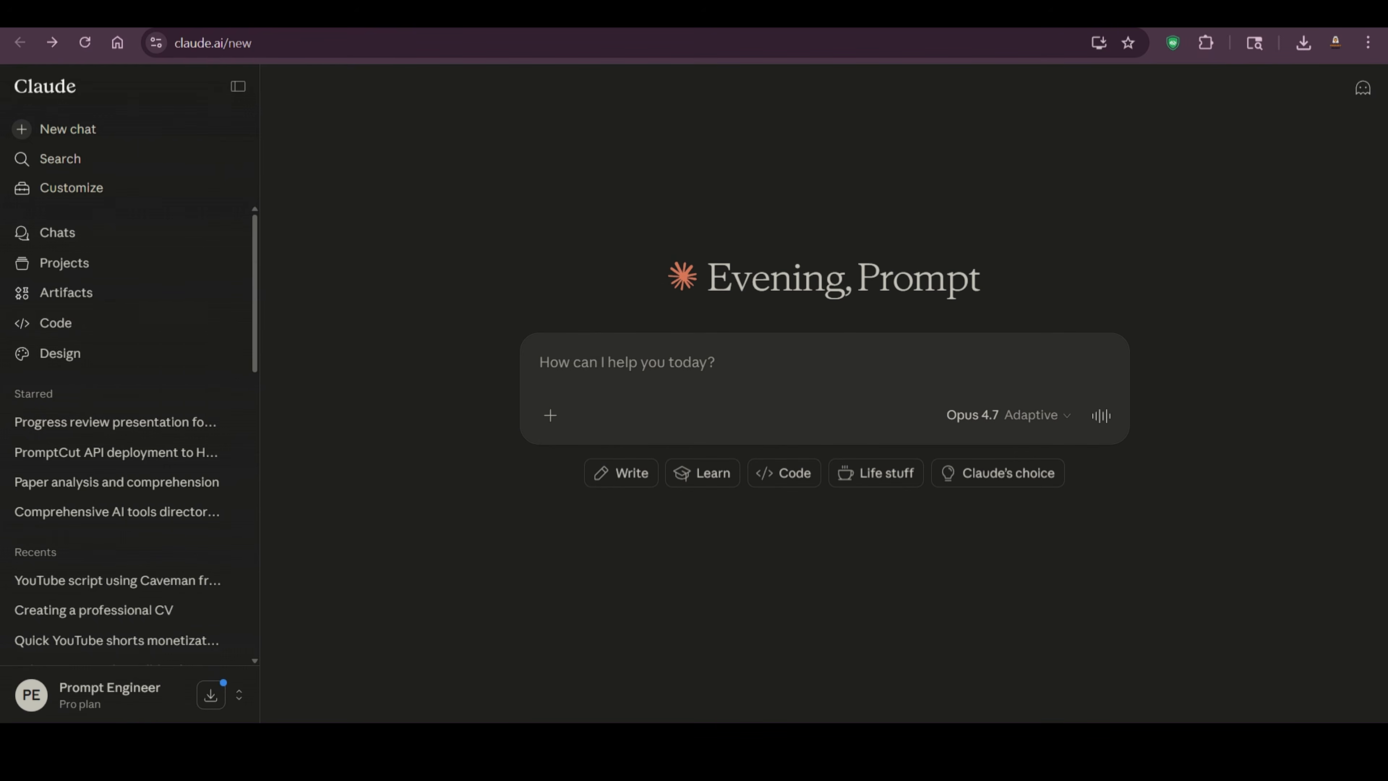
pyautogui.click(650, 660)
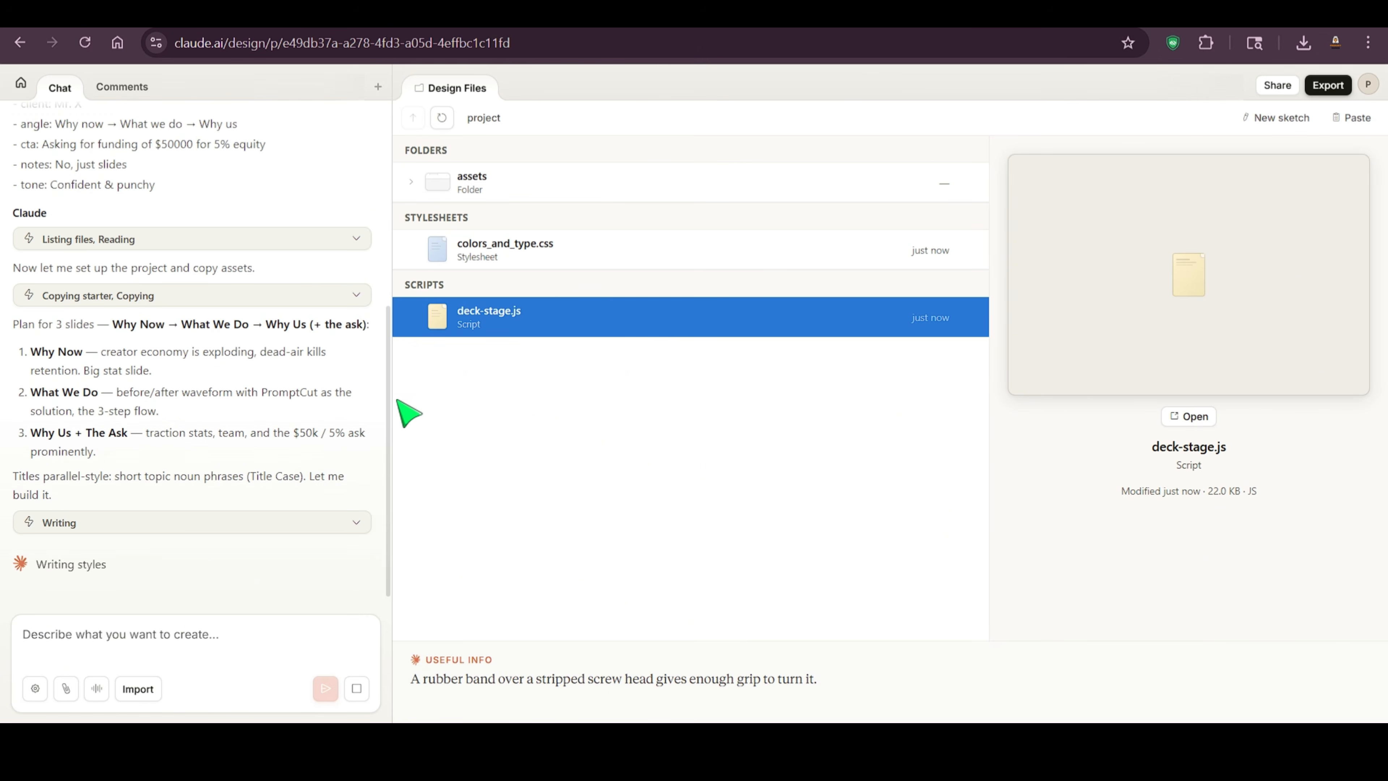
# Step: Look through the deck project's files, opening deck-stage.js, colors_and_type.css and the bg-canvas.png image from the assets folder
pyautogui.click(418, 183)
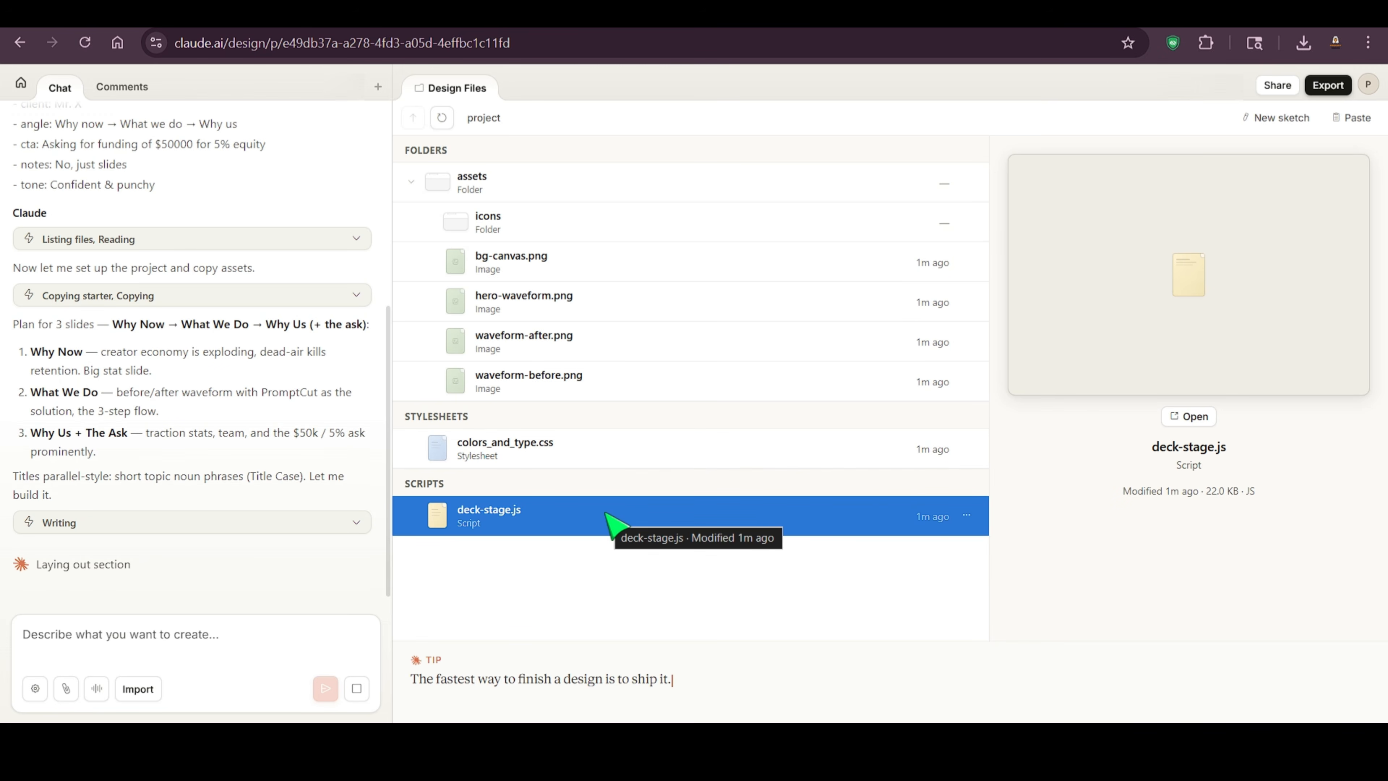
pyautogui.click(451, 90)
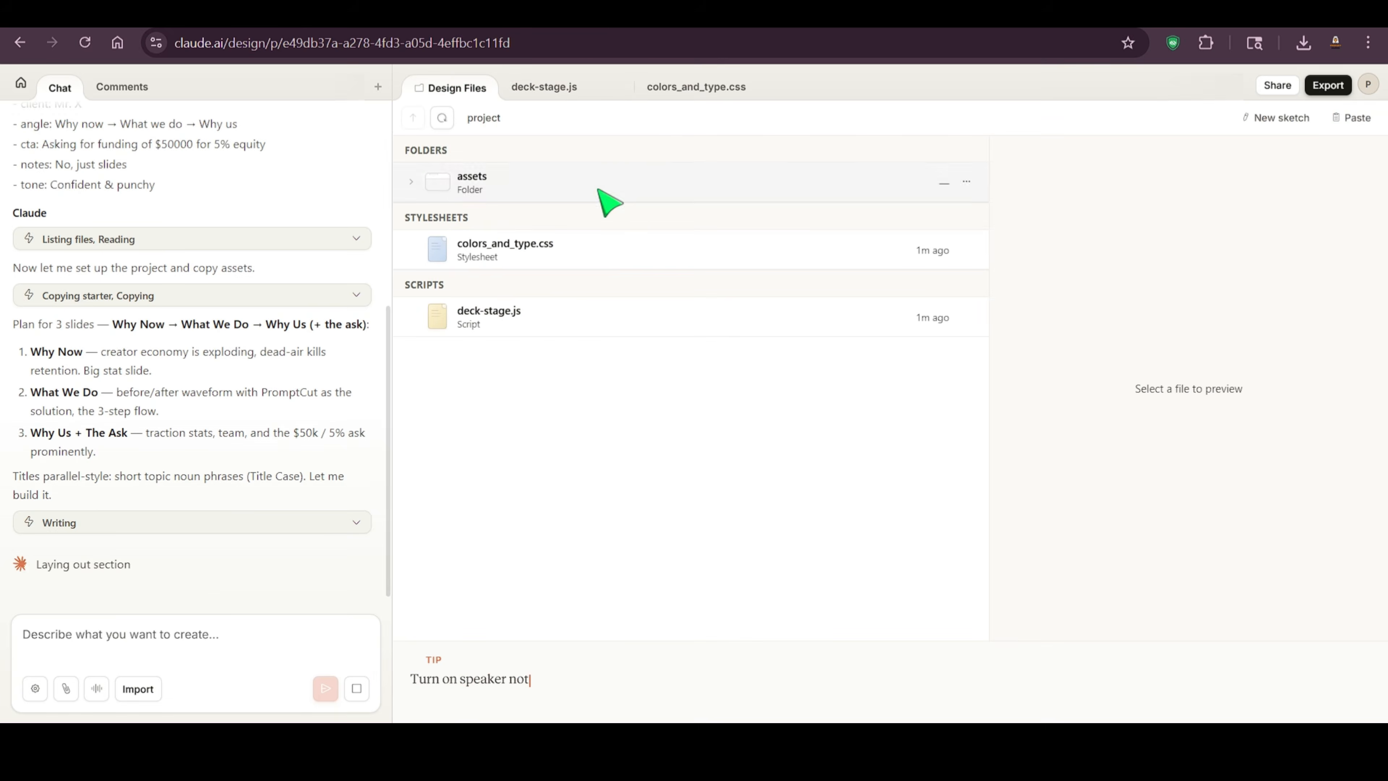
pyautogui.click(610, 241)
pyautogui.press('Up')
pyautogui.press('Right')
pyautogui.doubleClick(546, 267)
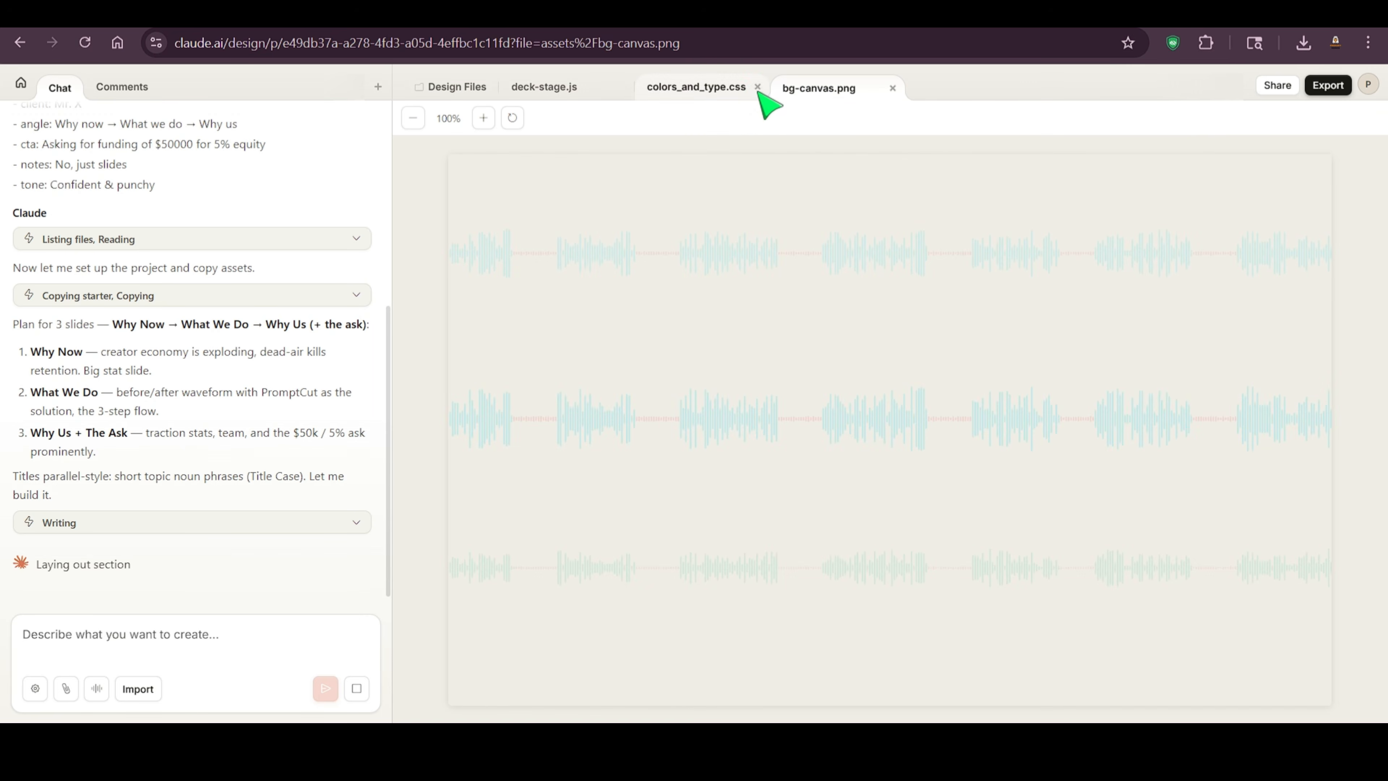
# Step: Close the opened project files and choose to wait for the usage limit to reset
pyautogui.click(761, 88)
pyautogui.click(566, 88)
pyautogui.click(621, 87)
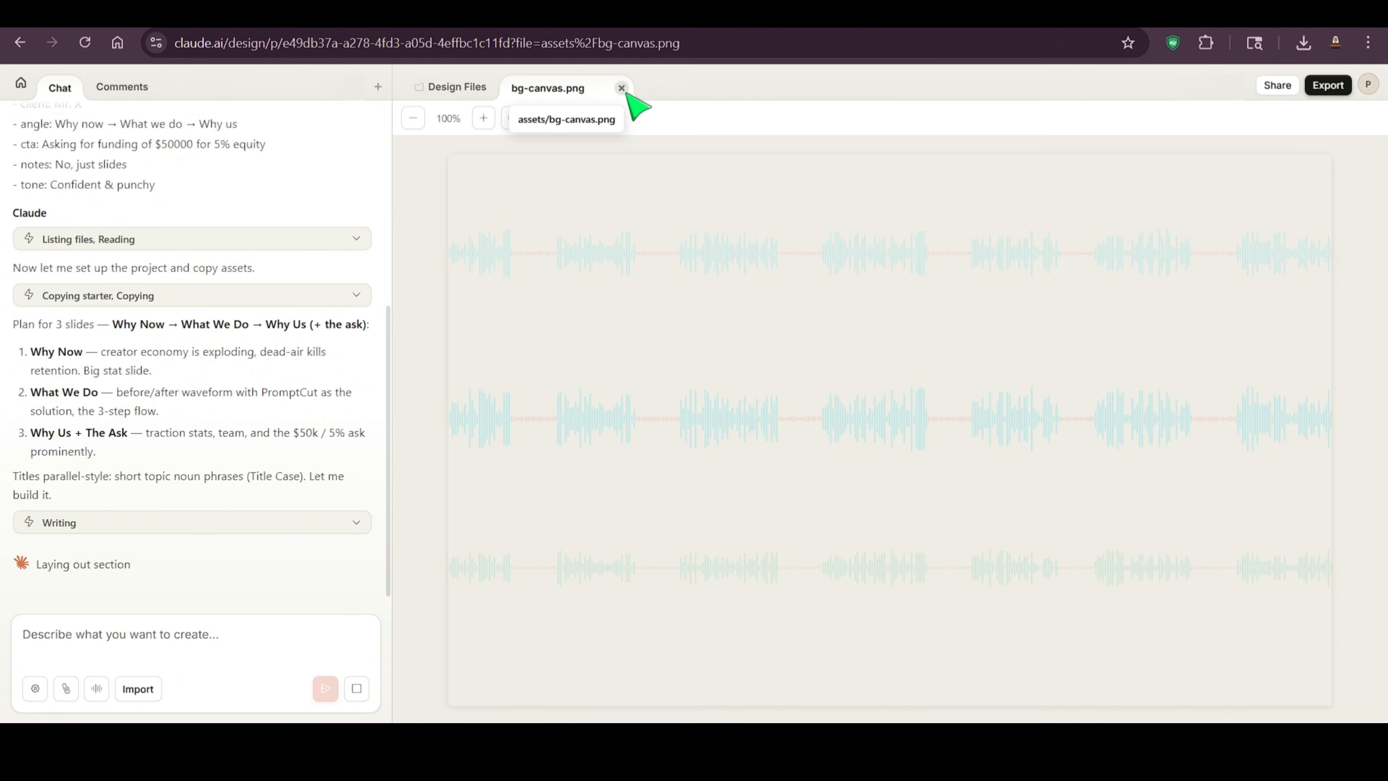
pyautogui.click(622, 88)
pyautogui.click(650, 250)
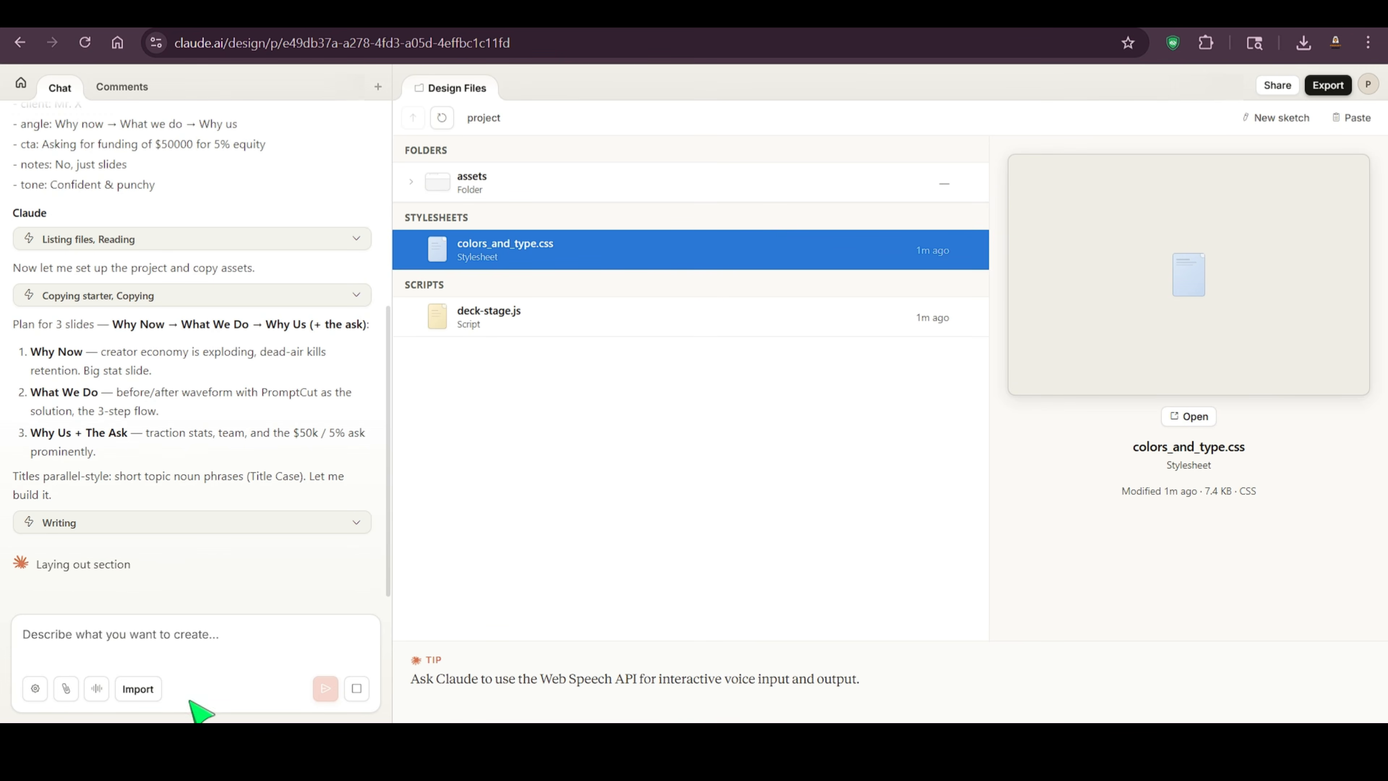
pyautogui.click(303, 541)
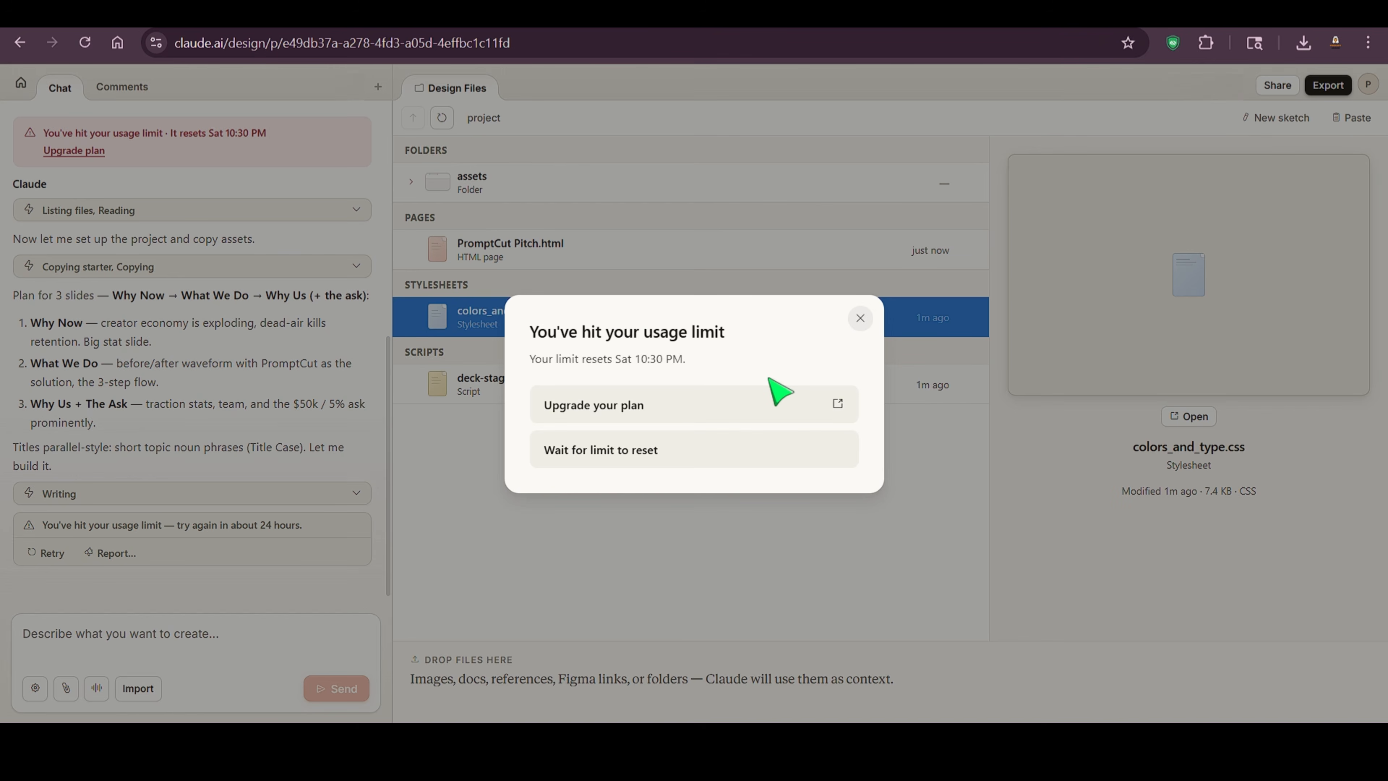
pyautogui.click(653, 457)
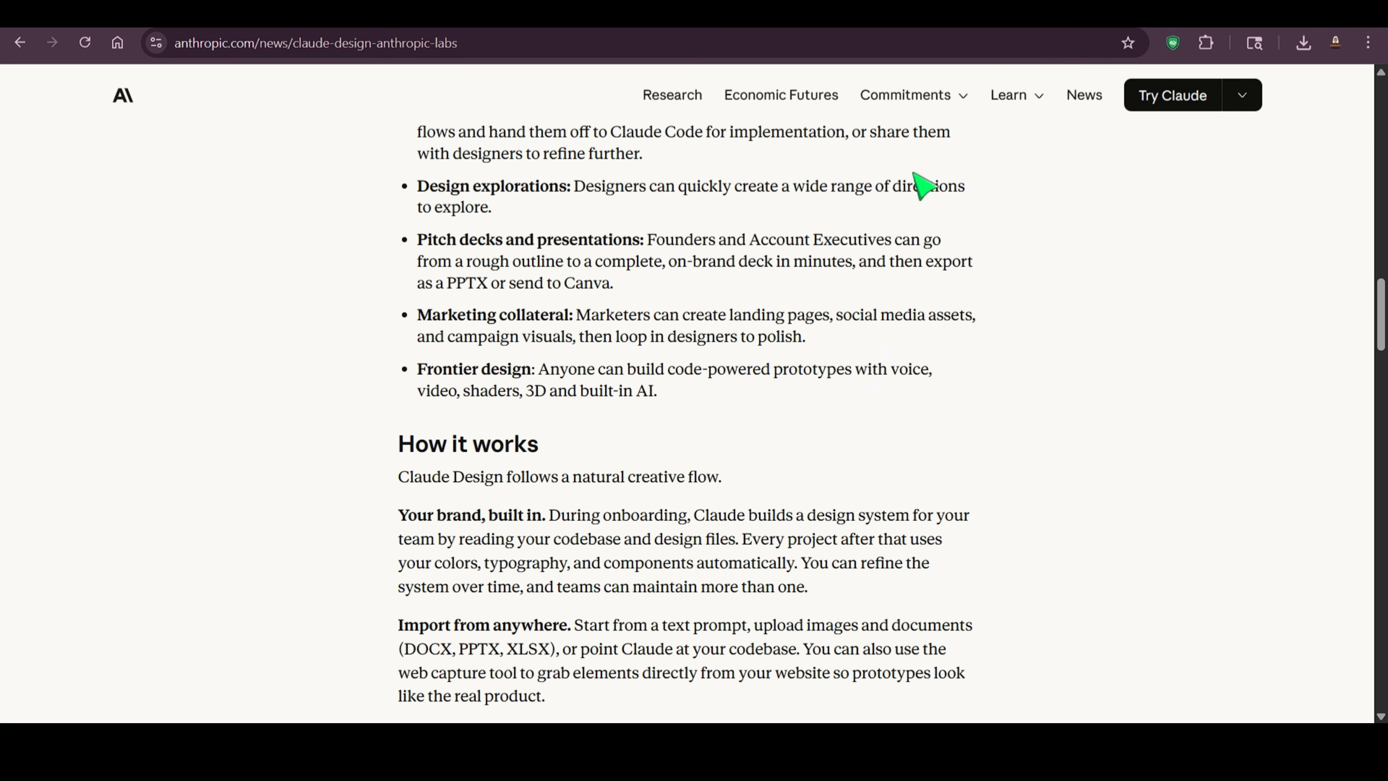
# Step: Play the "Introducing Claude Design by Anthropic Labs" video full screen on Anthropic's announcement page and skip ahead in it
pyautogui.scroll(15, 952, 378)
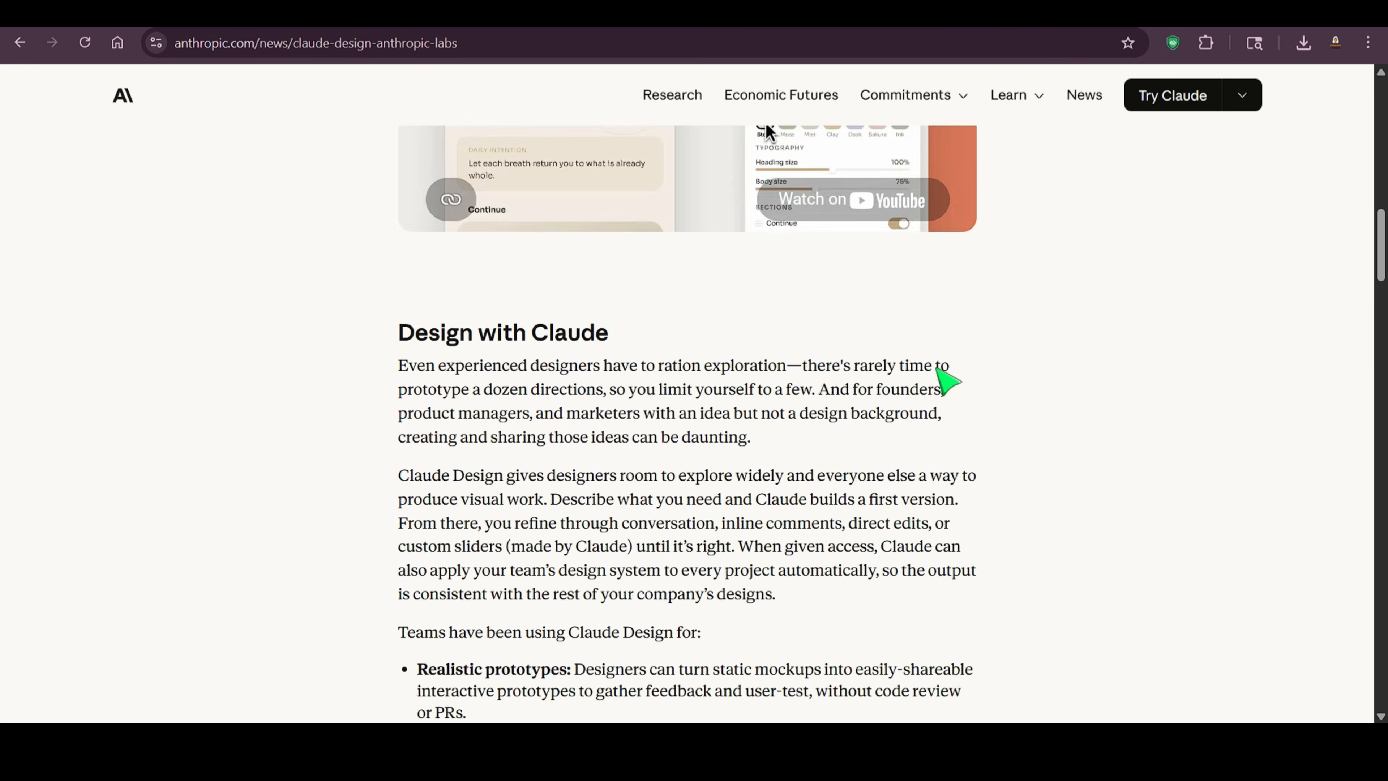
pyautogui.scroll(-10, 962, 378)
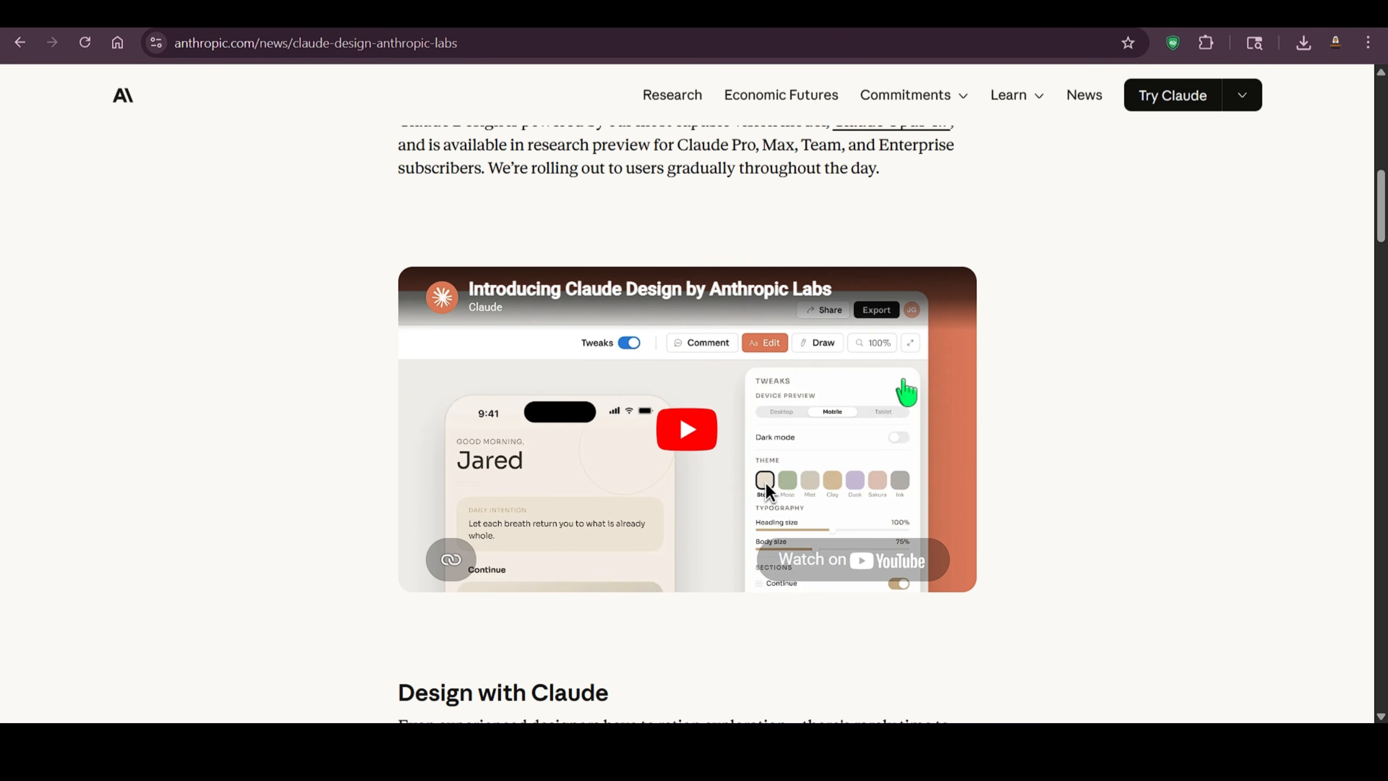
pyautogui.click(691, 438)
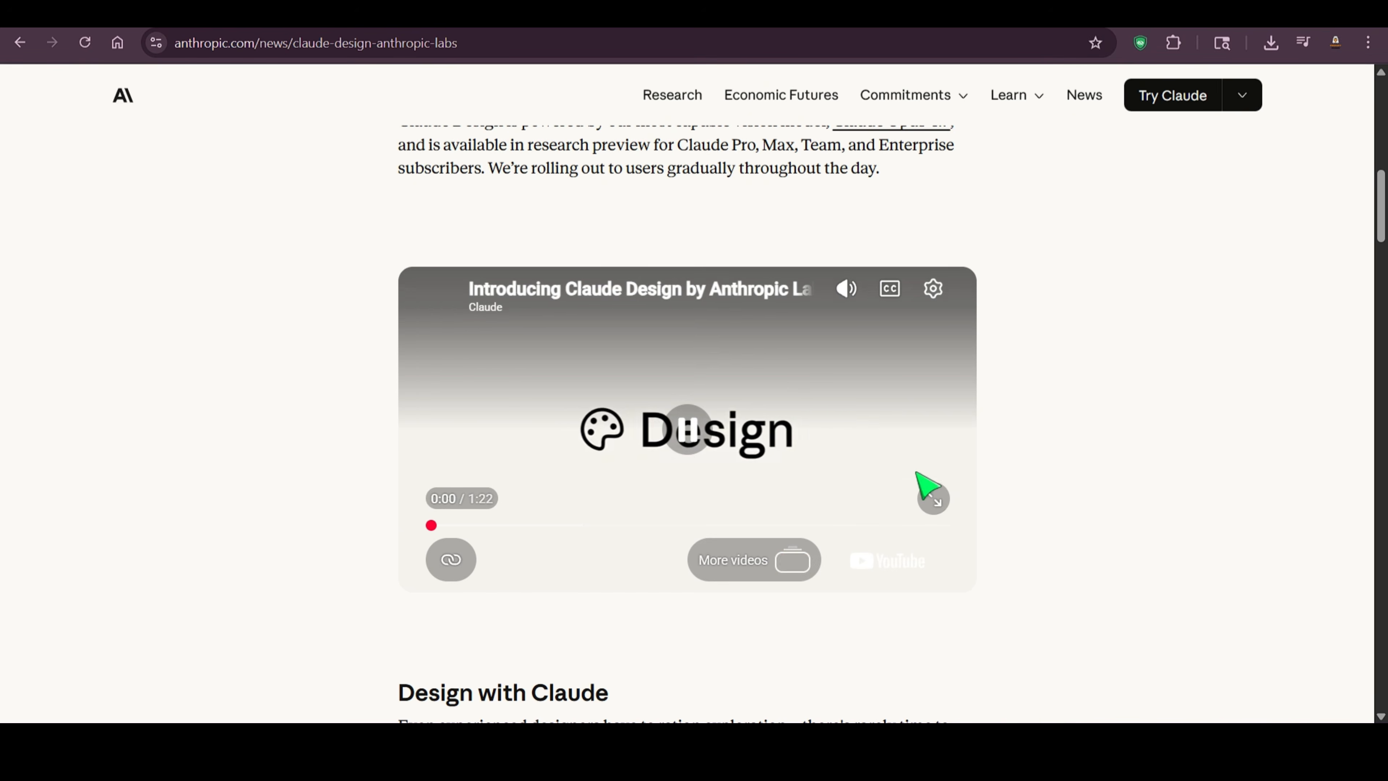
pyautogui.click(933, 498)
pyautogui.click(611, 699)
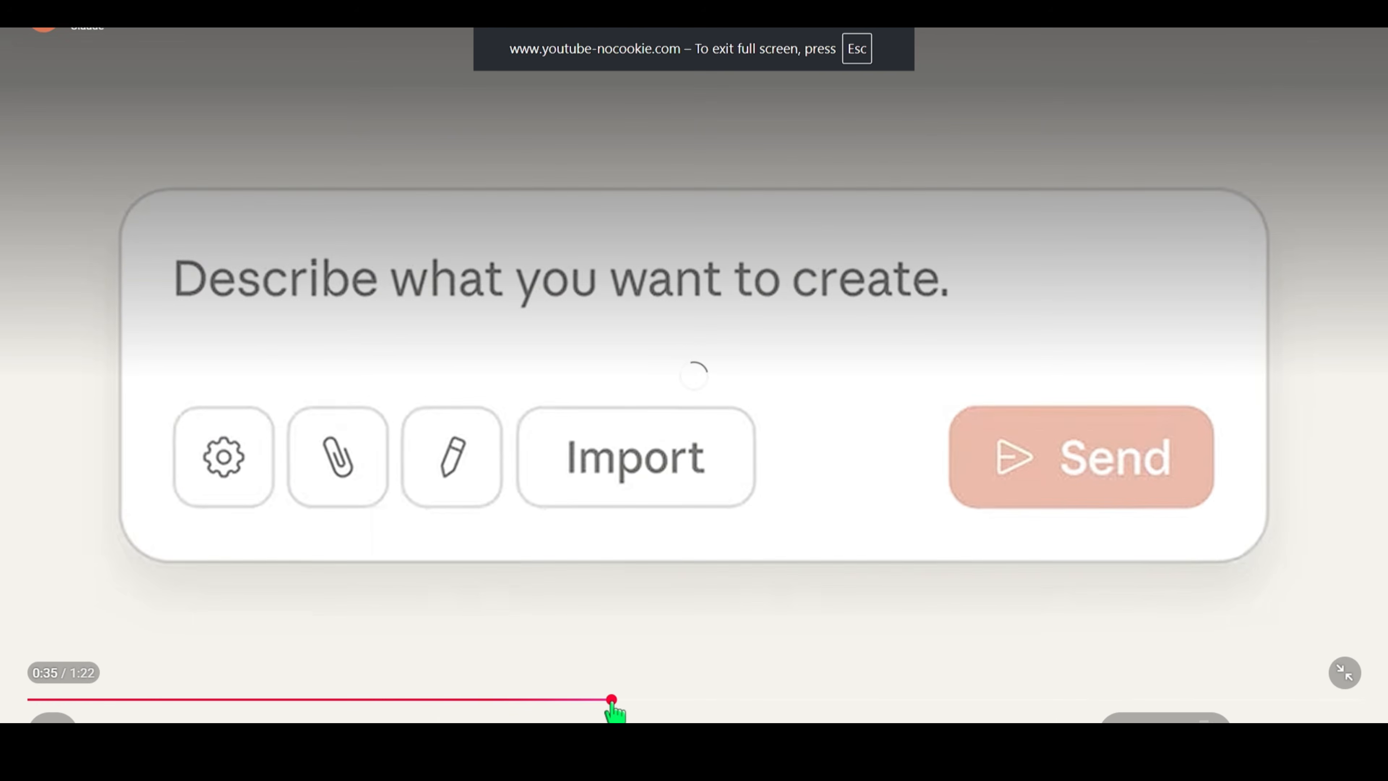
pyautogui.click(813, 699)
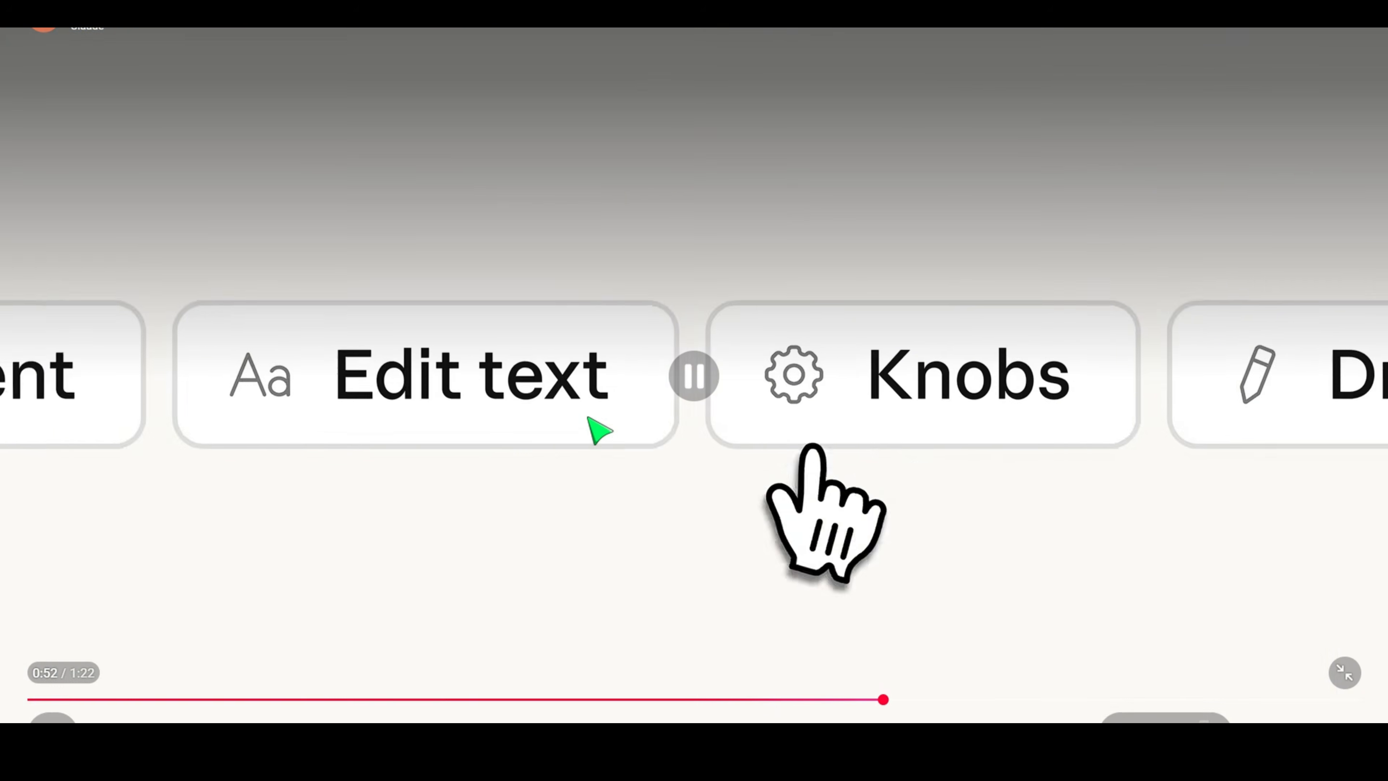
# Step: Examine the video's Knobs and Edit text demonstration, pausing and resuming playback, and leave full screen
pyautogui.click(751, 477)
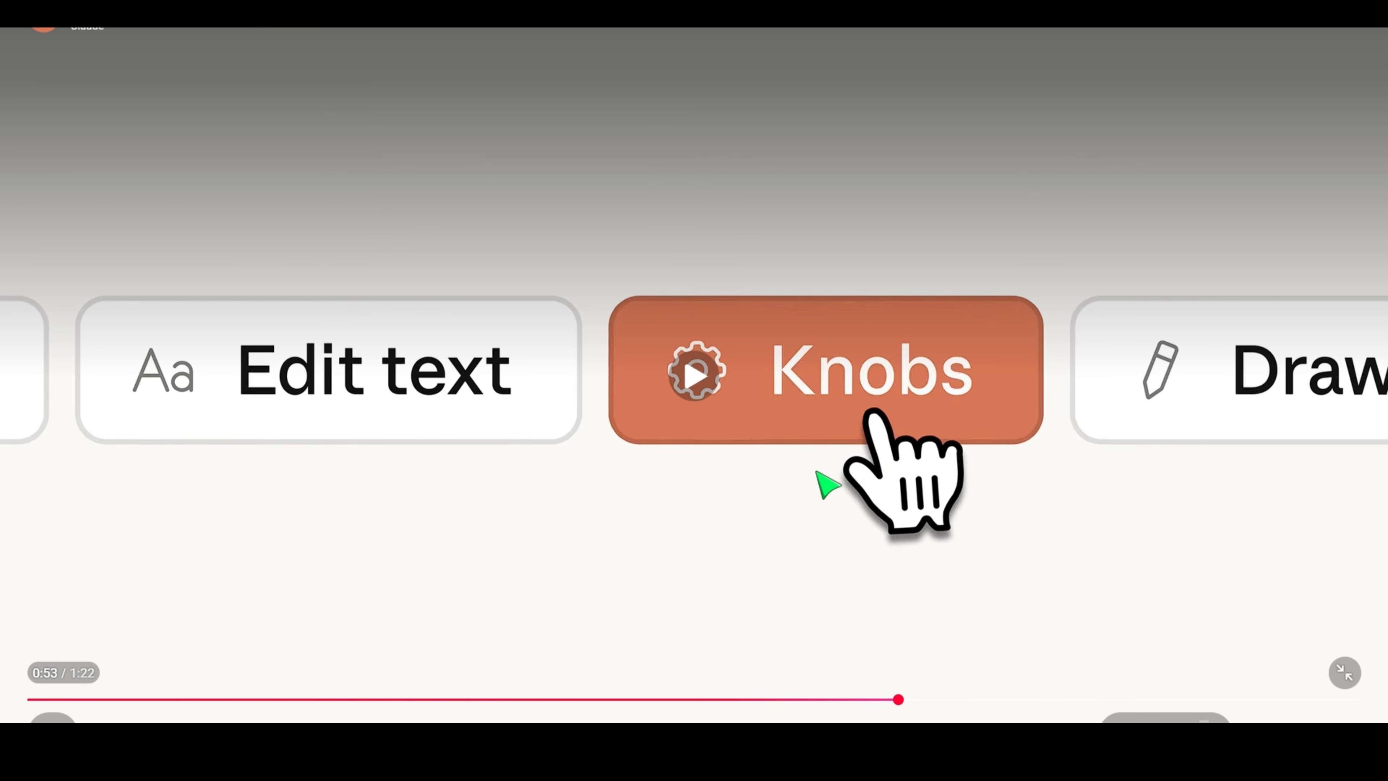
pyautogui.click(779, 492)
pyautogui.click(778, 492)
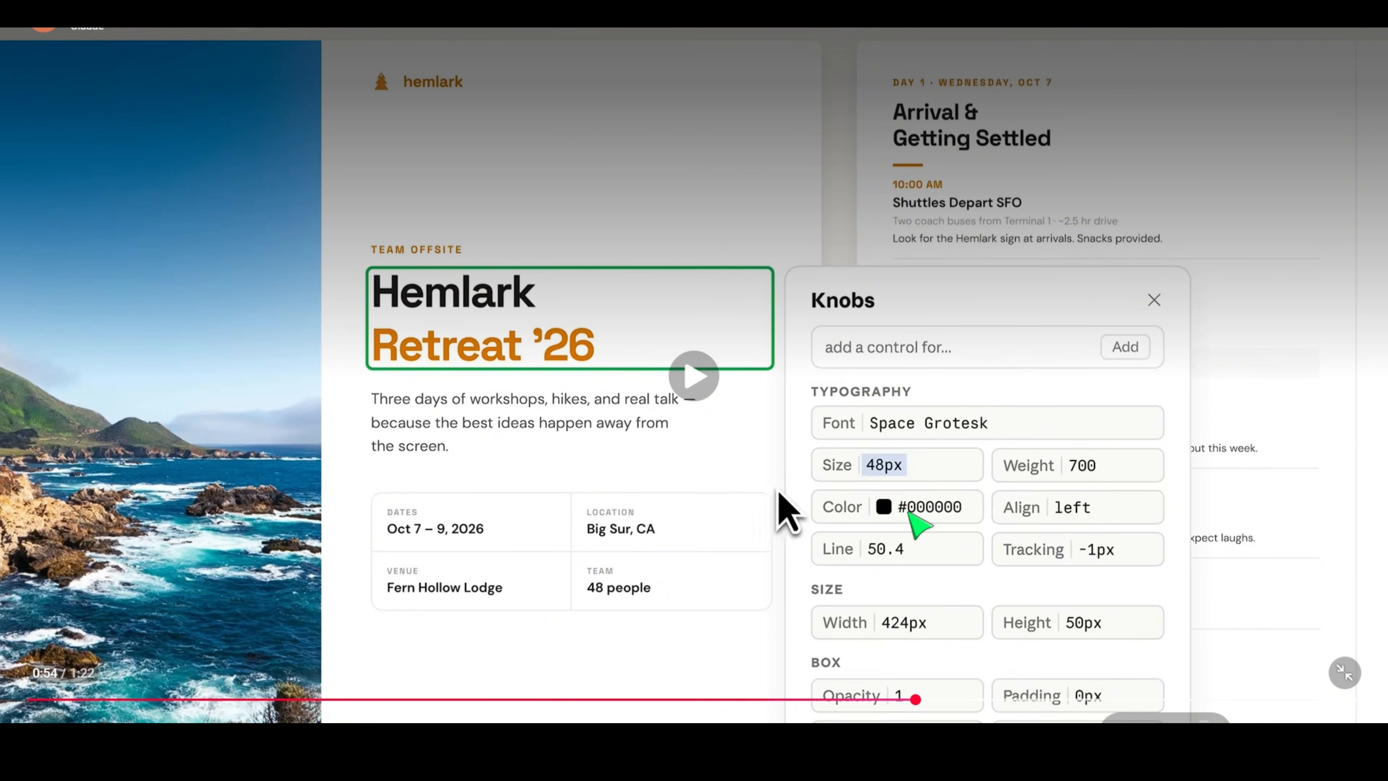
pyautogui.click(778, 505)
pyautogui.click(774, 504)
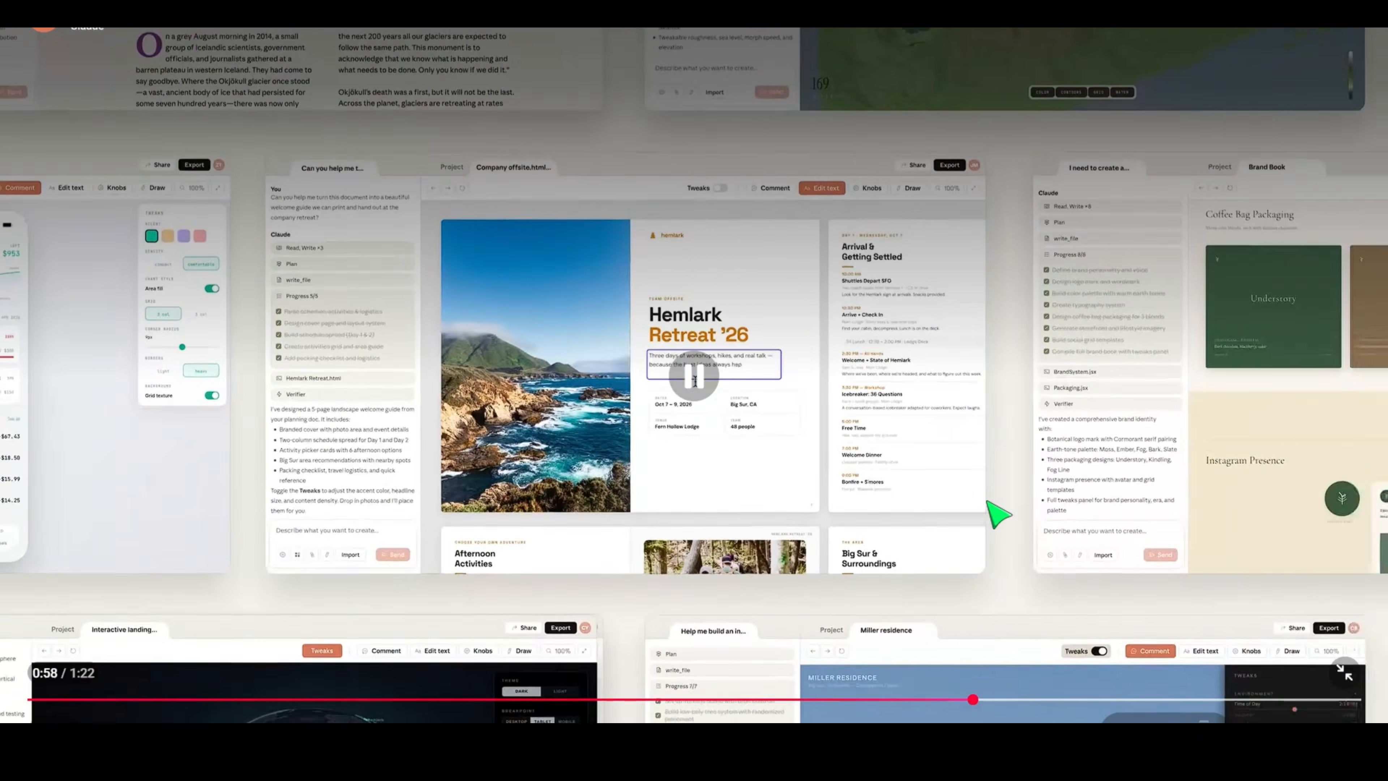
pyautogui.click(923, 503)
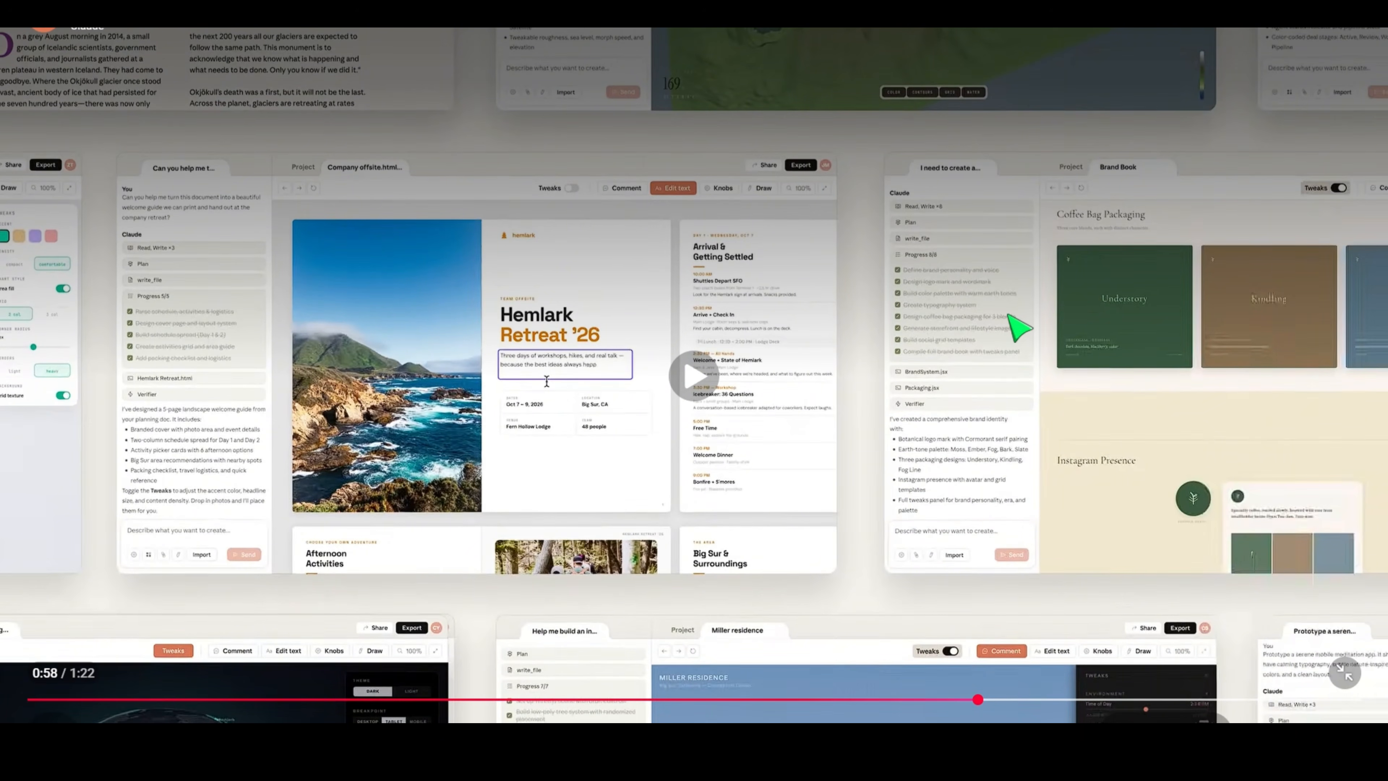
pyautogui.press('Escape')
pyautogui.scroll(-3, 1107, 451)
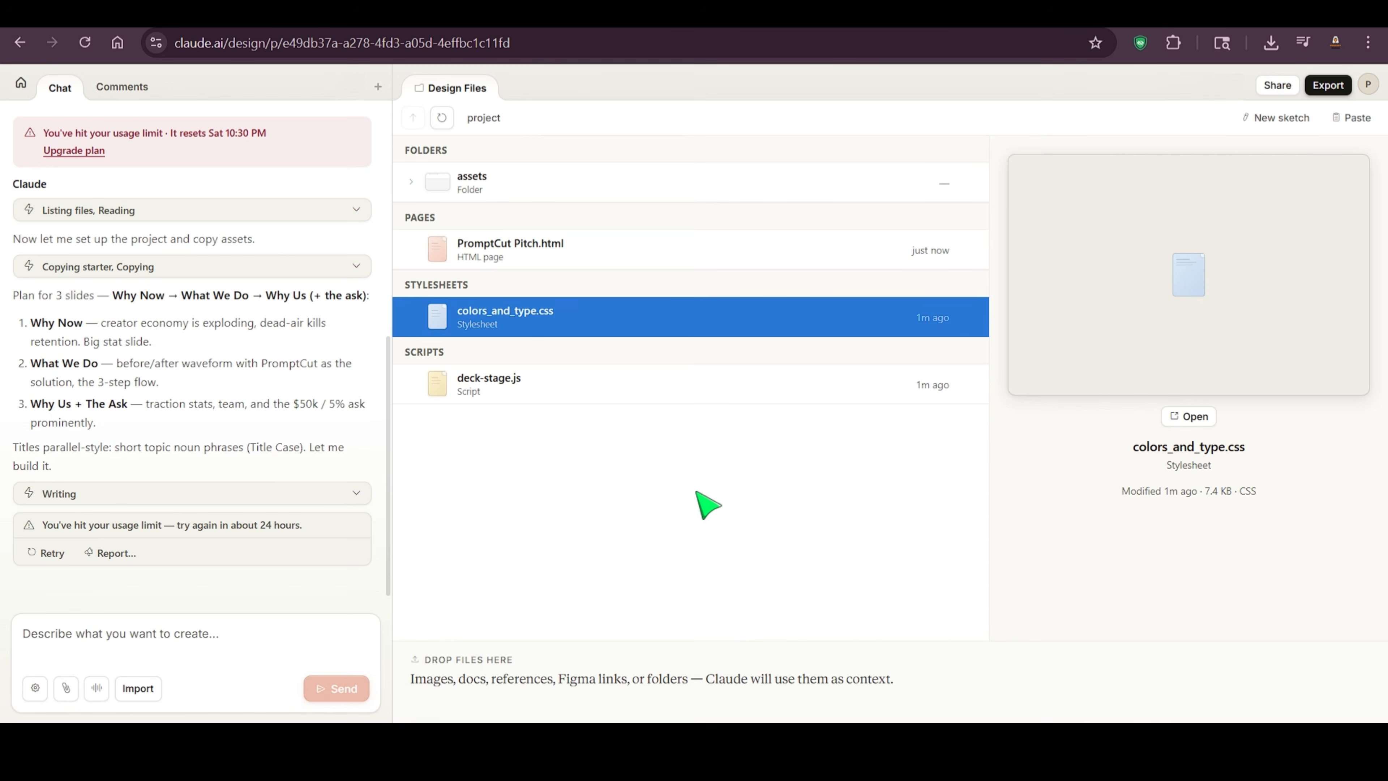
# Step: Leave the deck project and recheck the Claude Design usage limit in the Claude app's settings
pyautogui.click(22, 83)
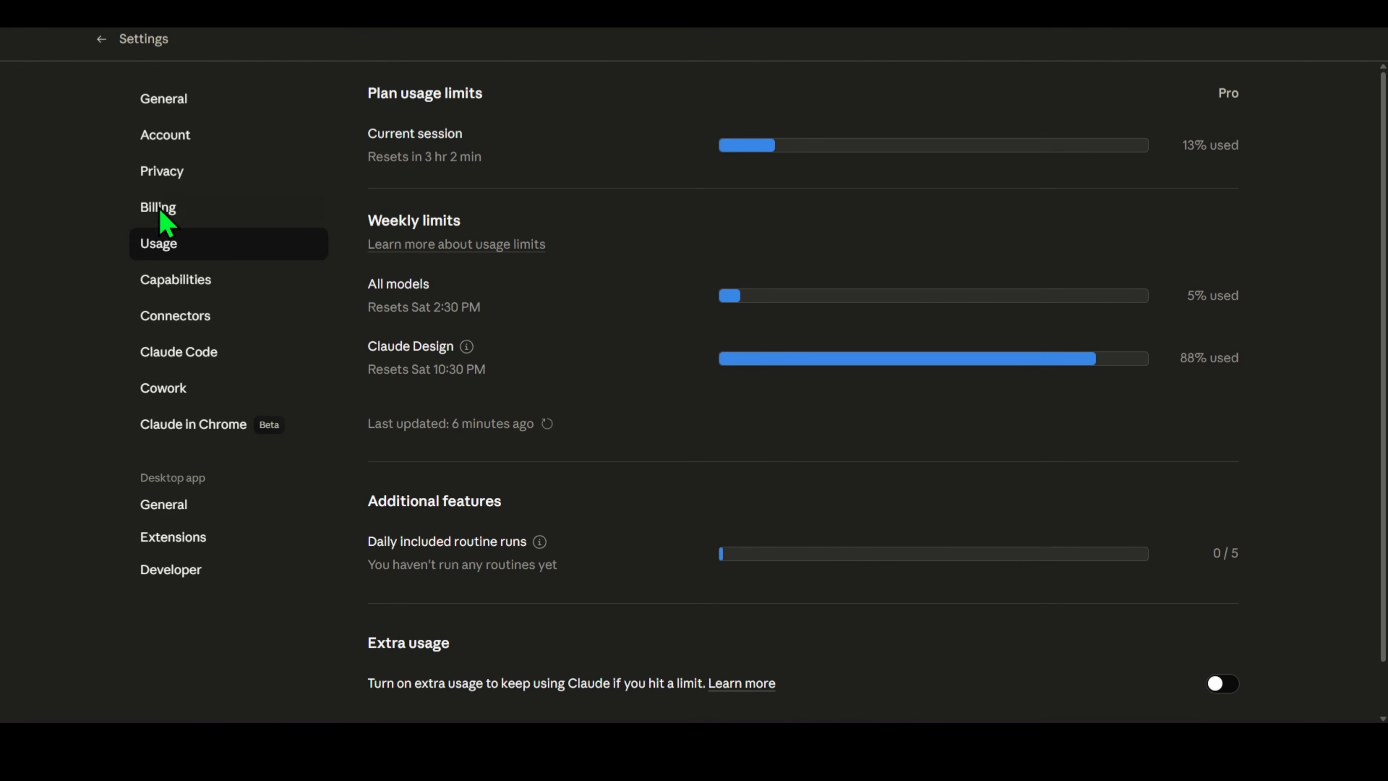
pyautogui.click(201, 216)
pyautogui.click(203, 242)
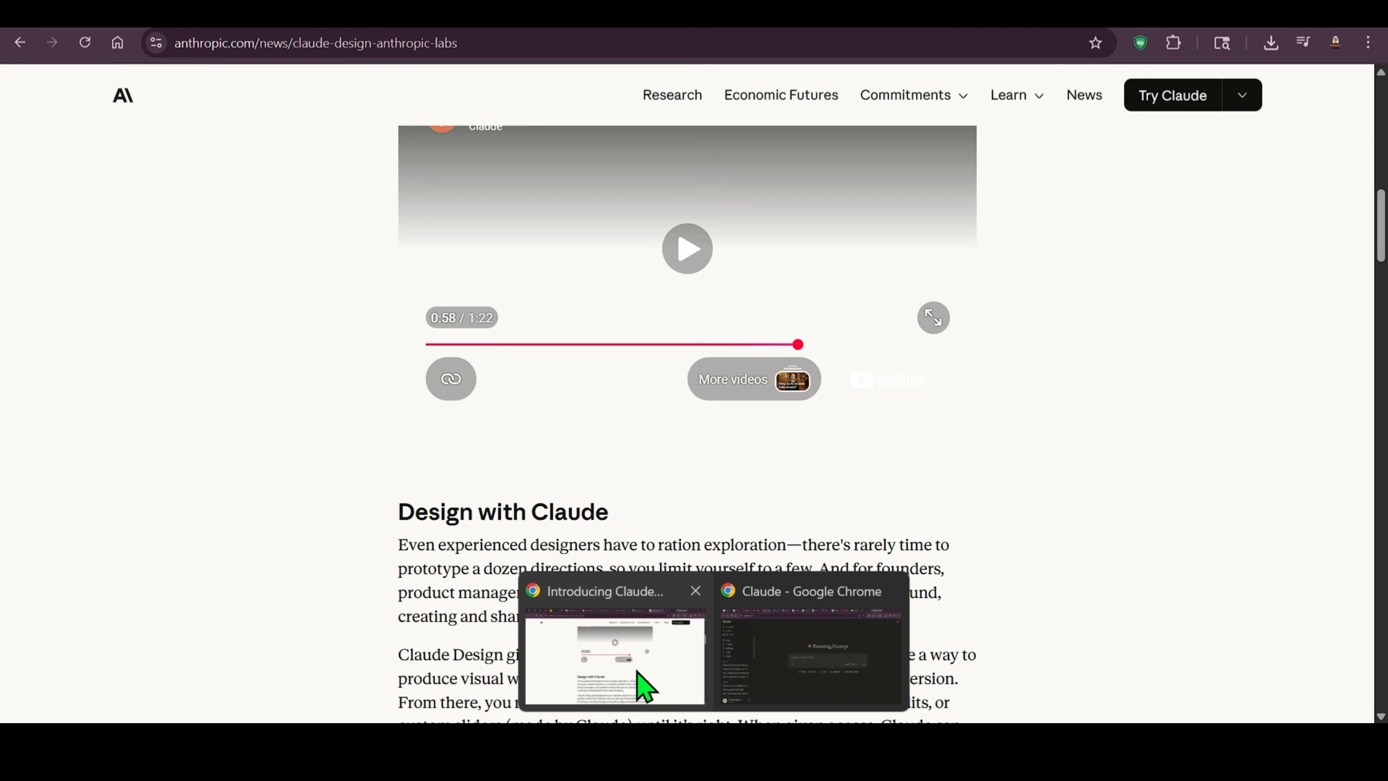
# Step: Switch back to Anthropic's Claude Design announcement, skim through its remaining sections and return to the start of the article
pyautogui.click(641, 678)
pyautogui.scroll(-15, 1044, 397)
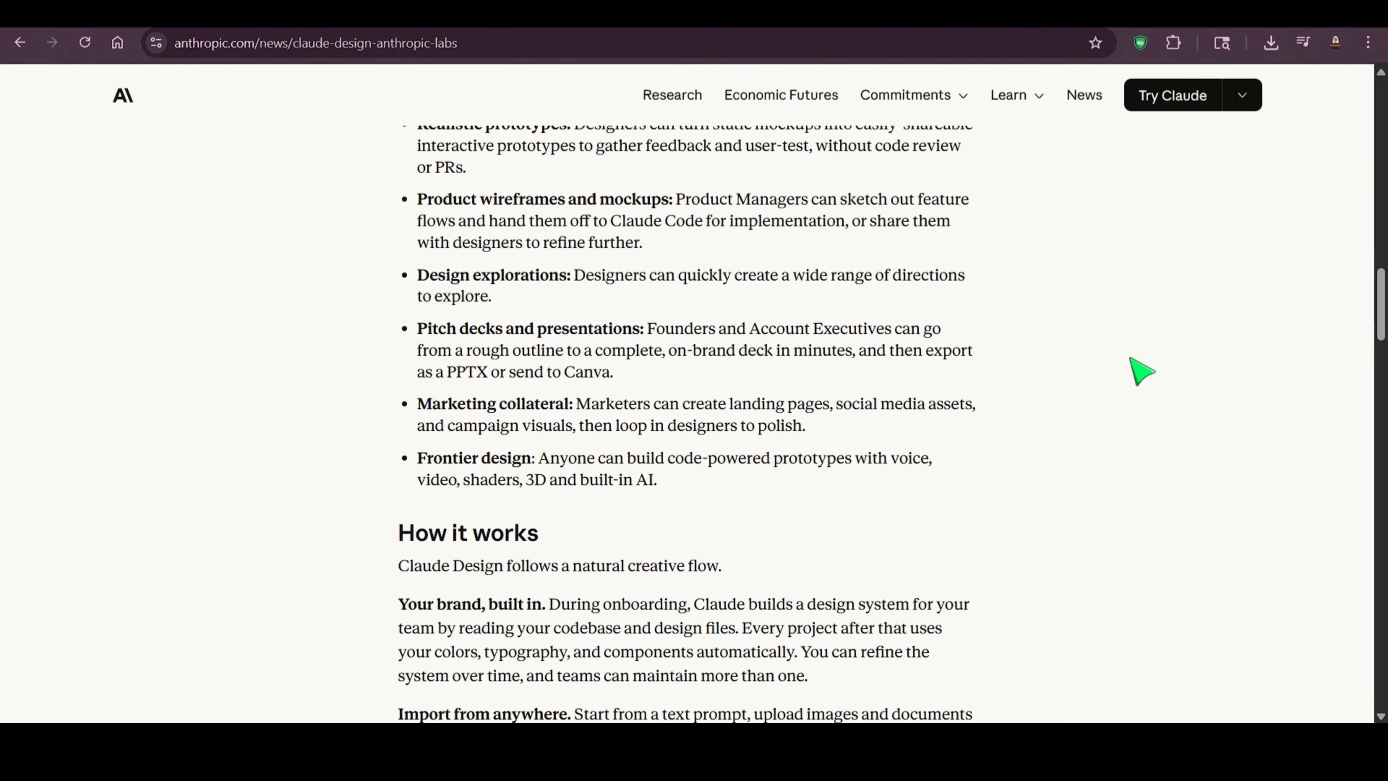
pyautogui.scroll(-20, 1142, 372)
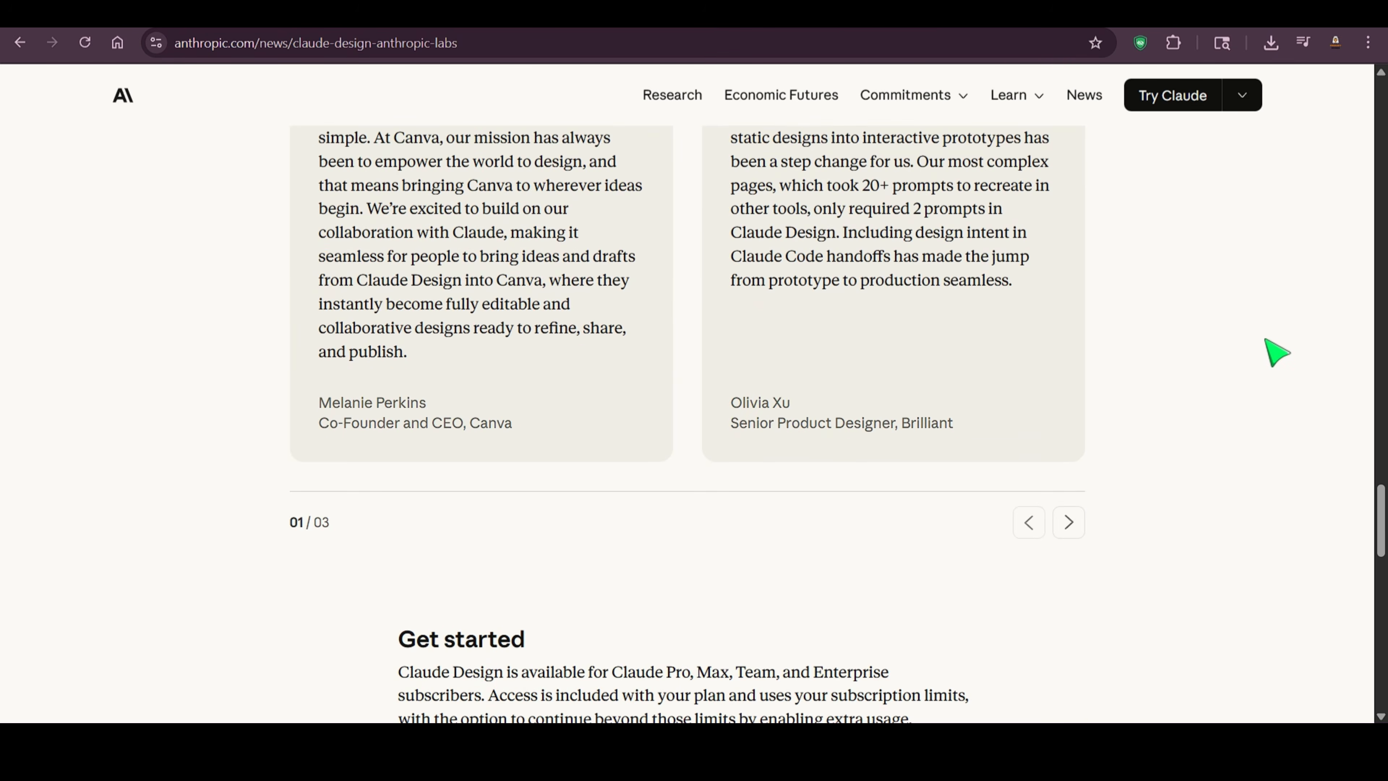
pyautogui.scroll(-5, 1277, 353)
pyautogui.scroll(20, 1277, 350)
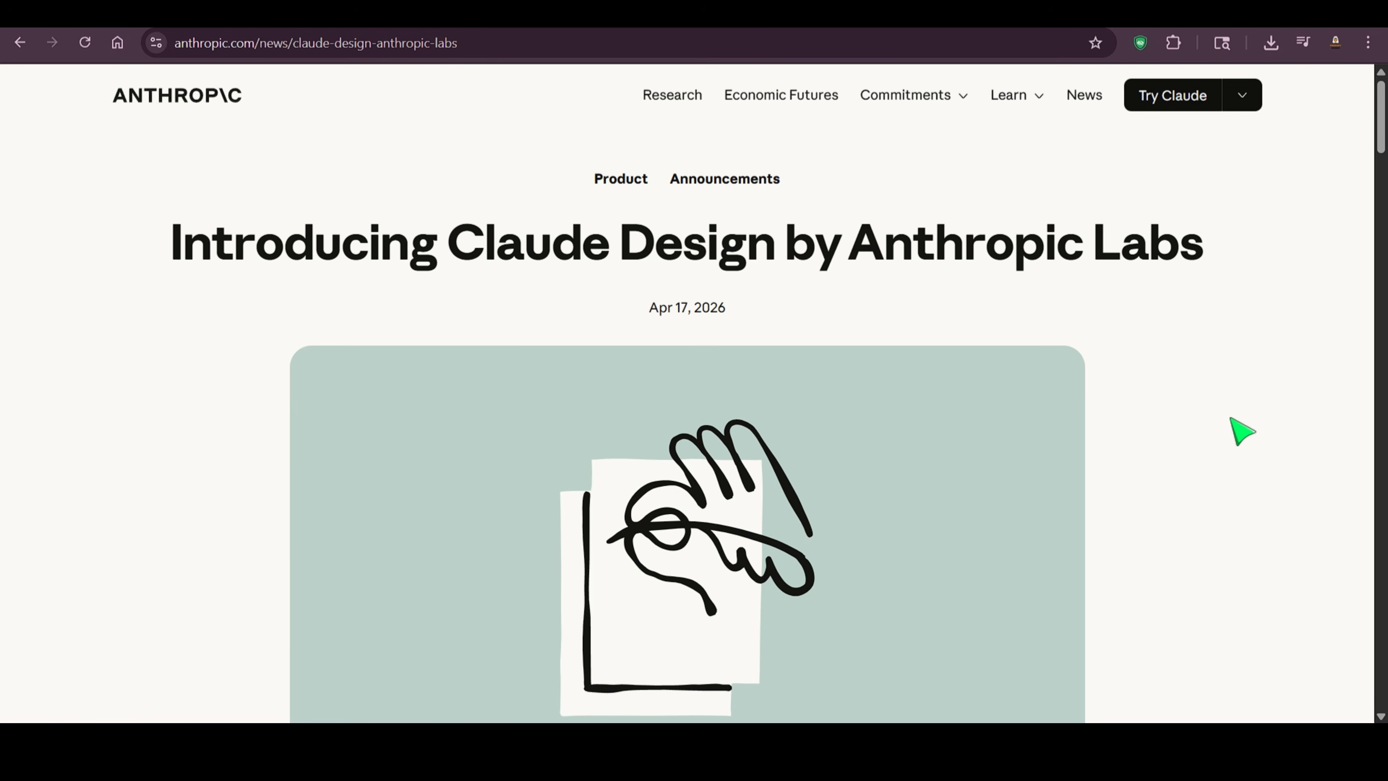